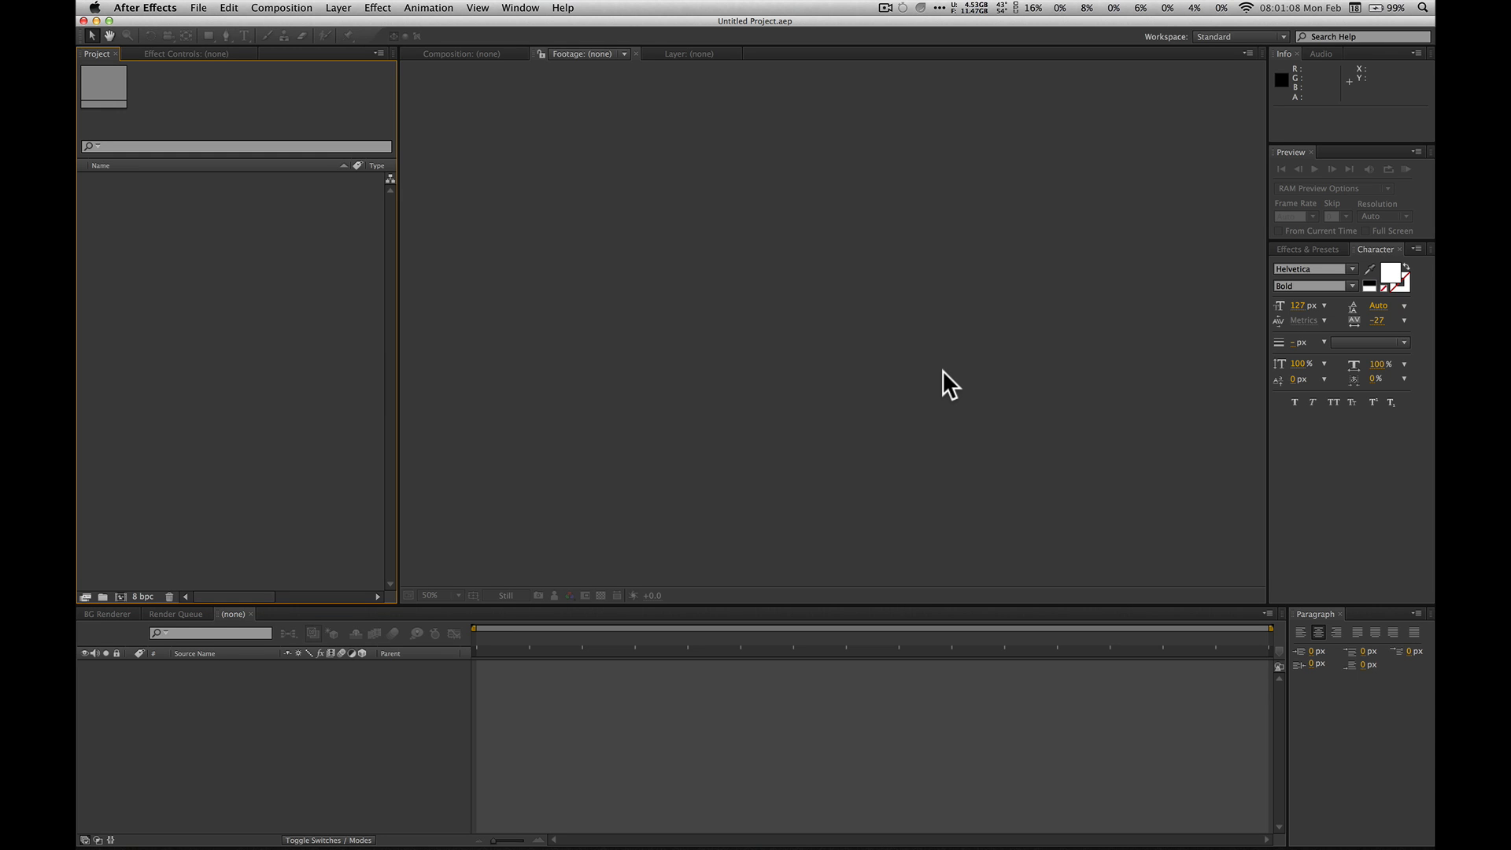
Step: Import MVI_2708.MOV from the Footage folder and create a composition that matches the clip
click(470, 54)
click(569, 181)
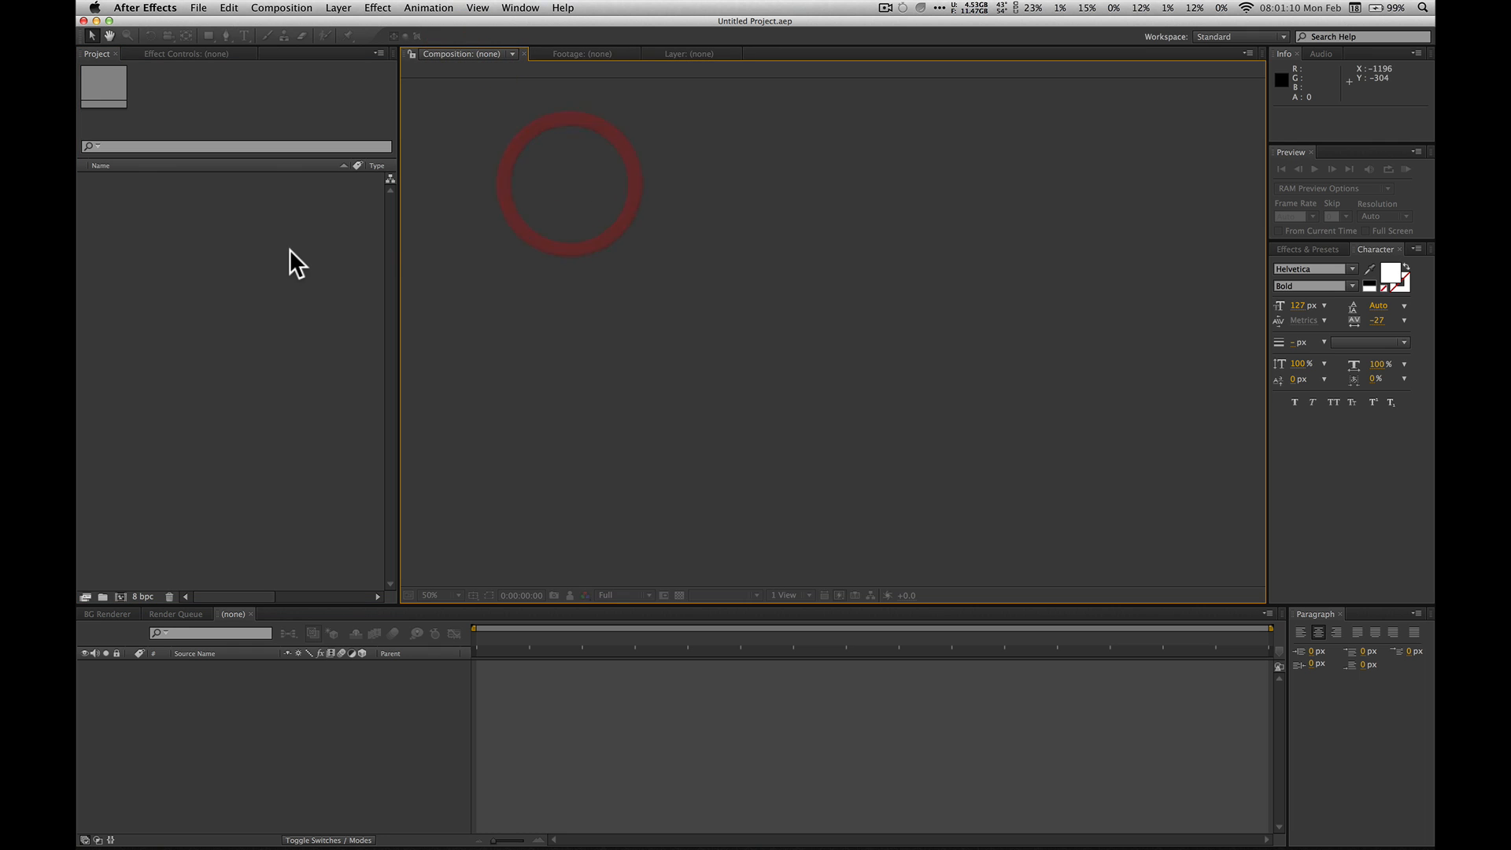
click(289, 249)
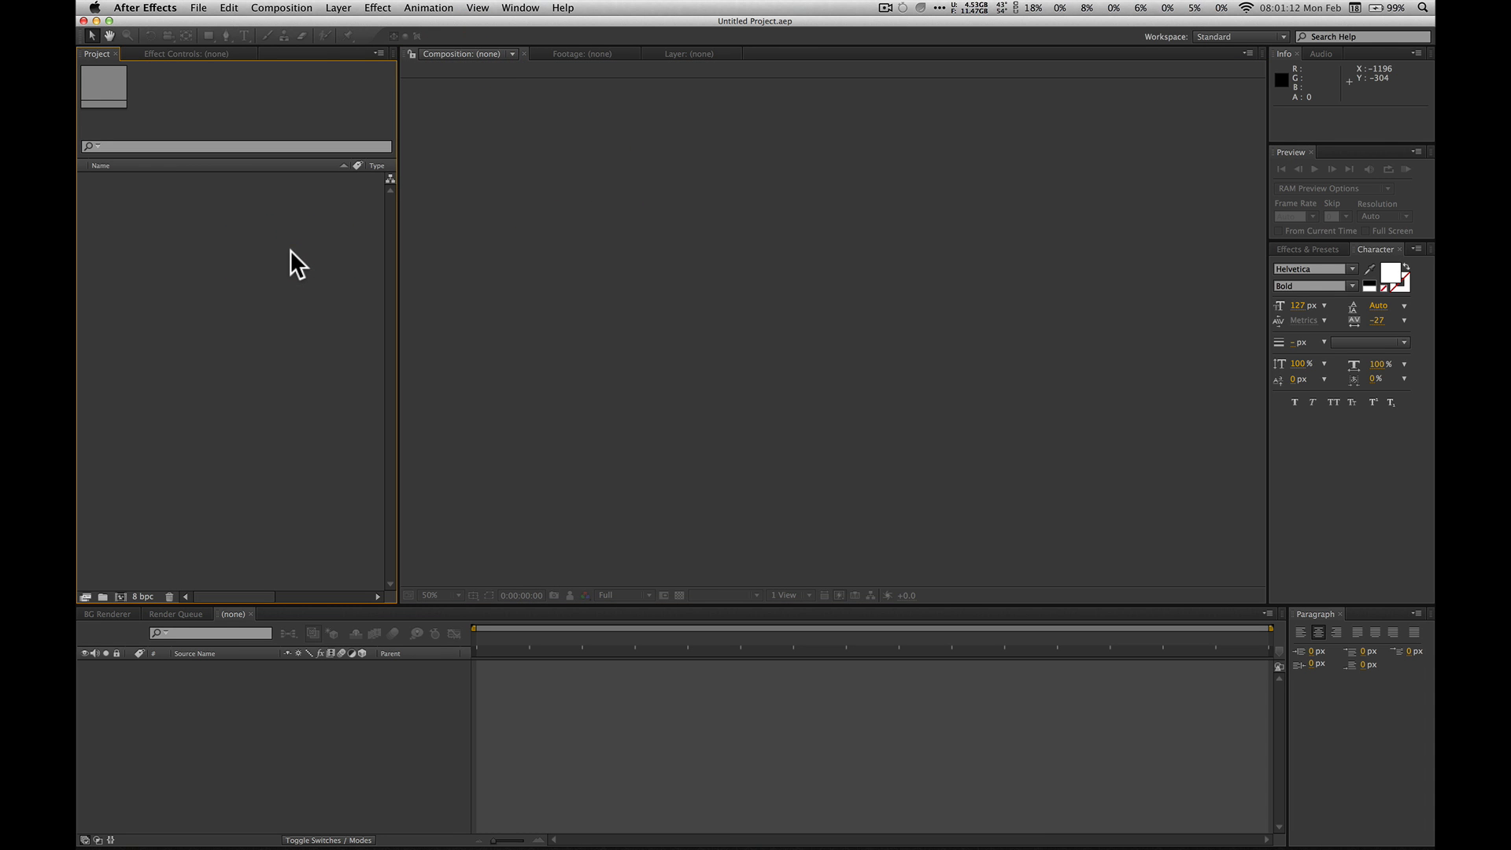
key(super+i)
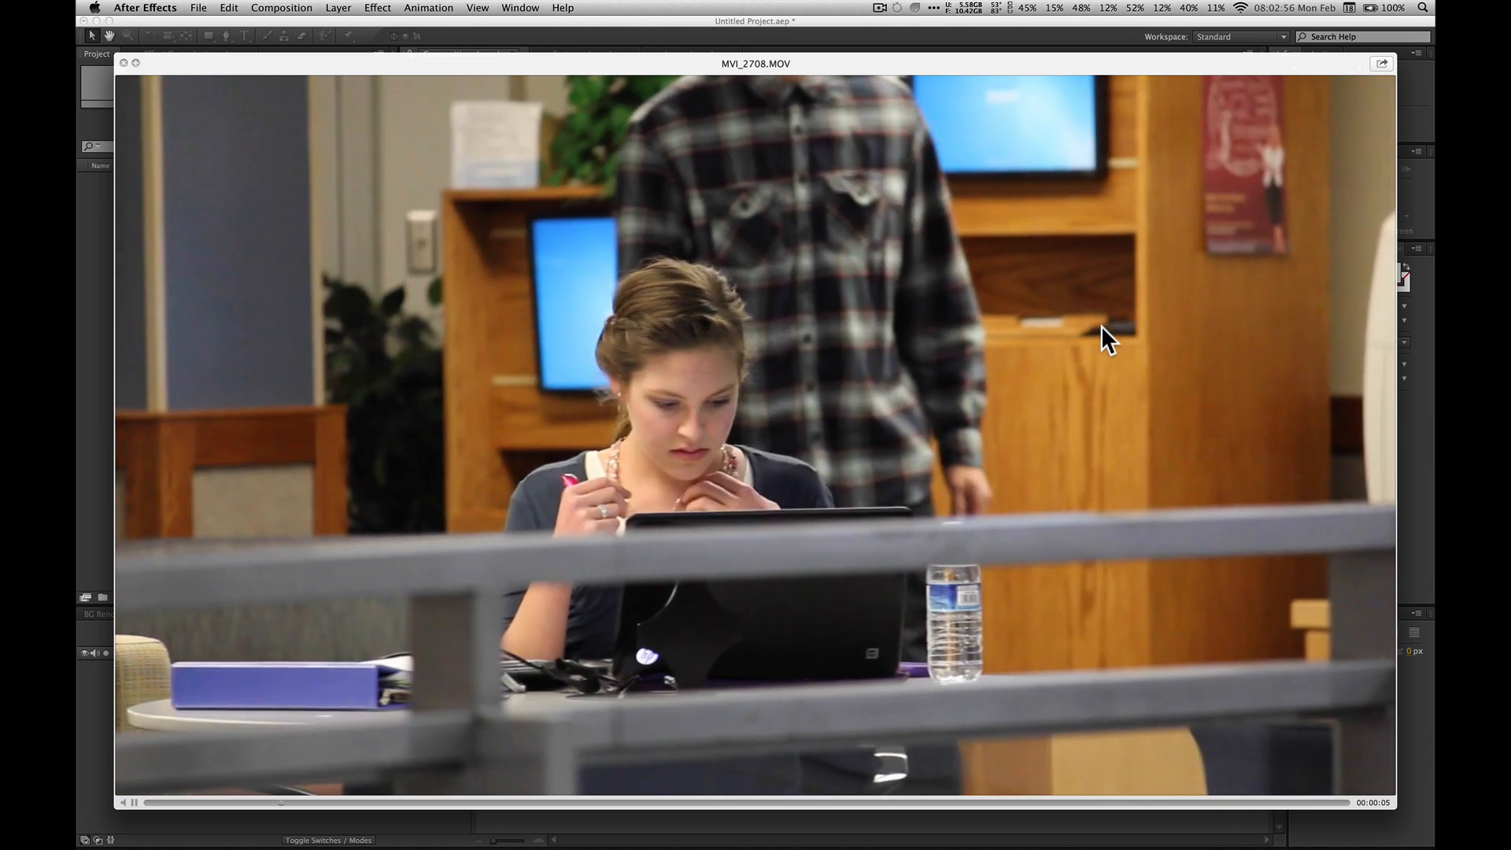
key(space)
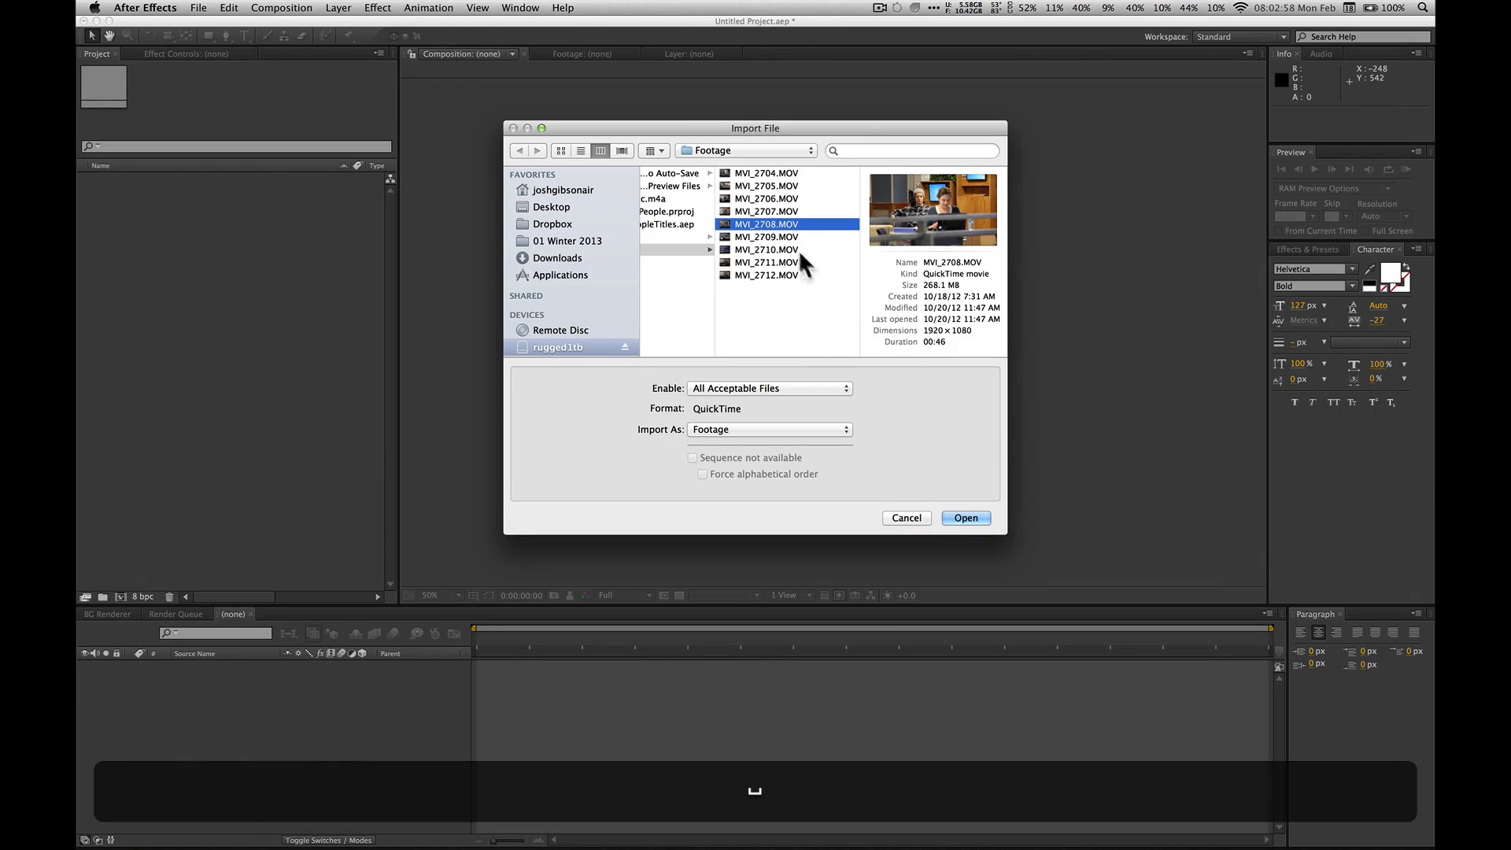
click(953, 519)
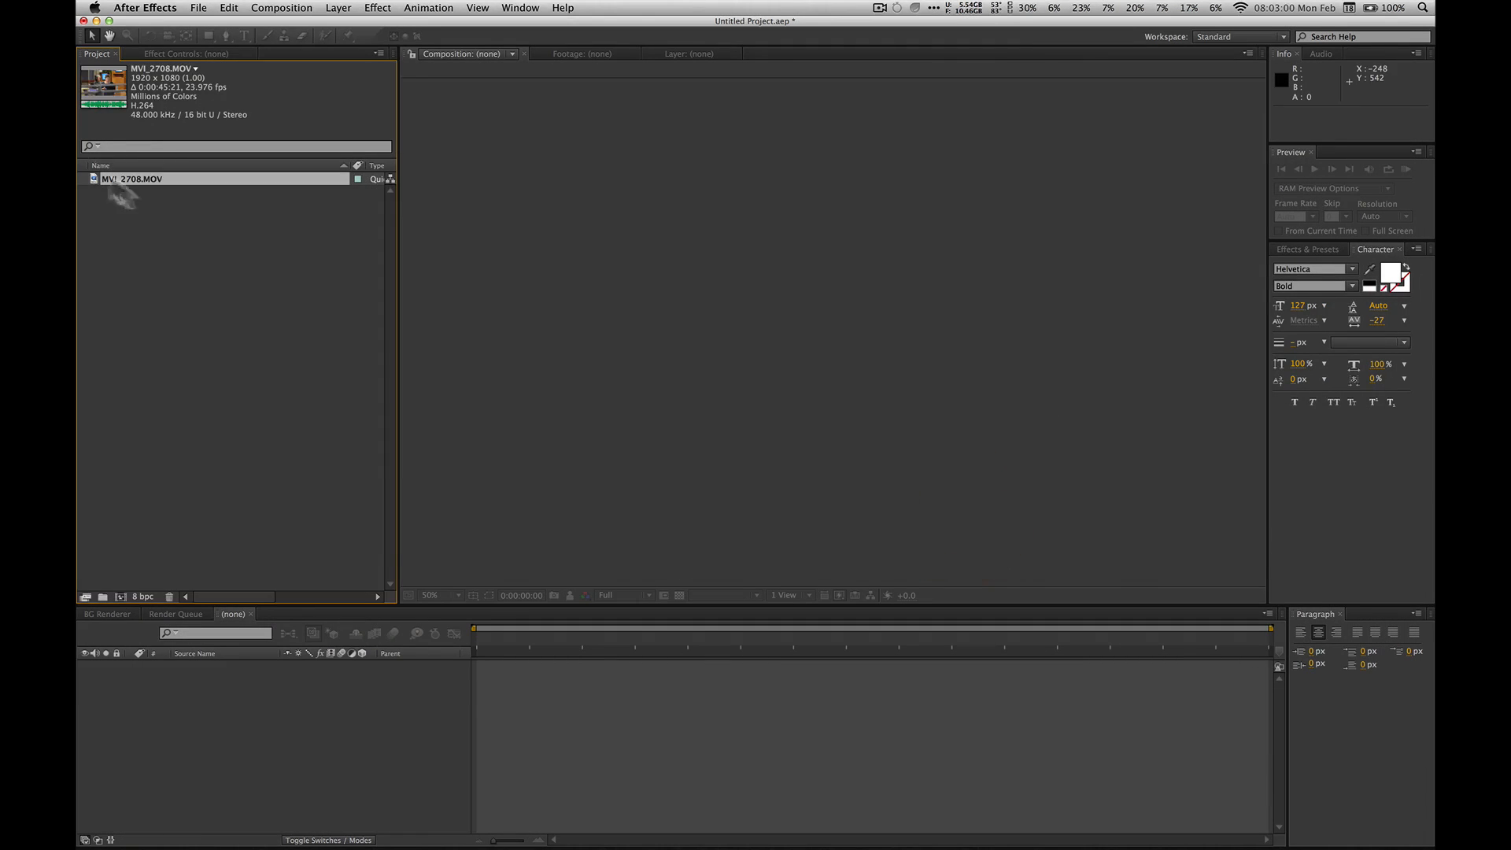
click(126, 189)
drag(114, 181, 120, 592)
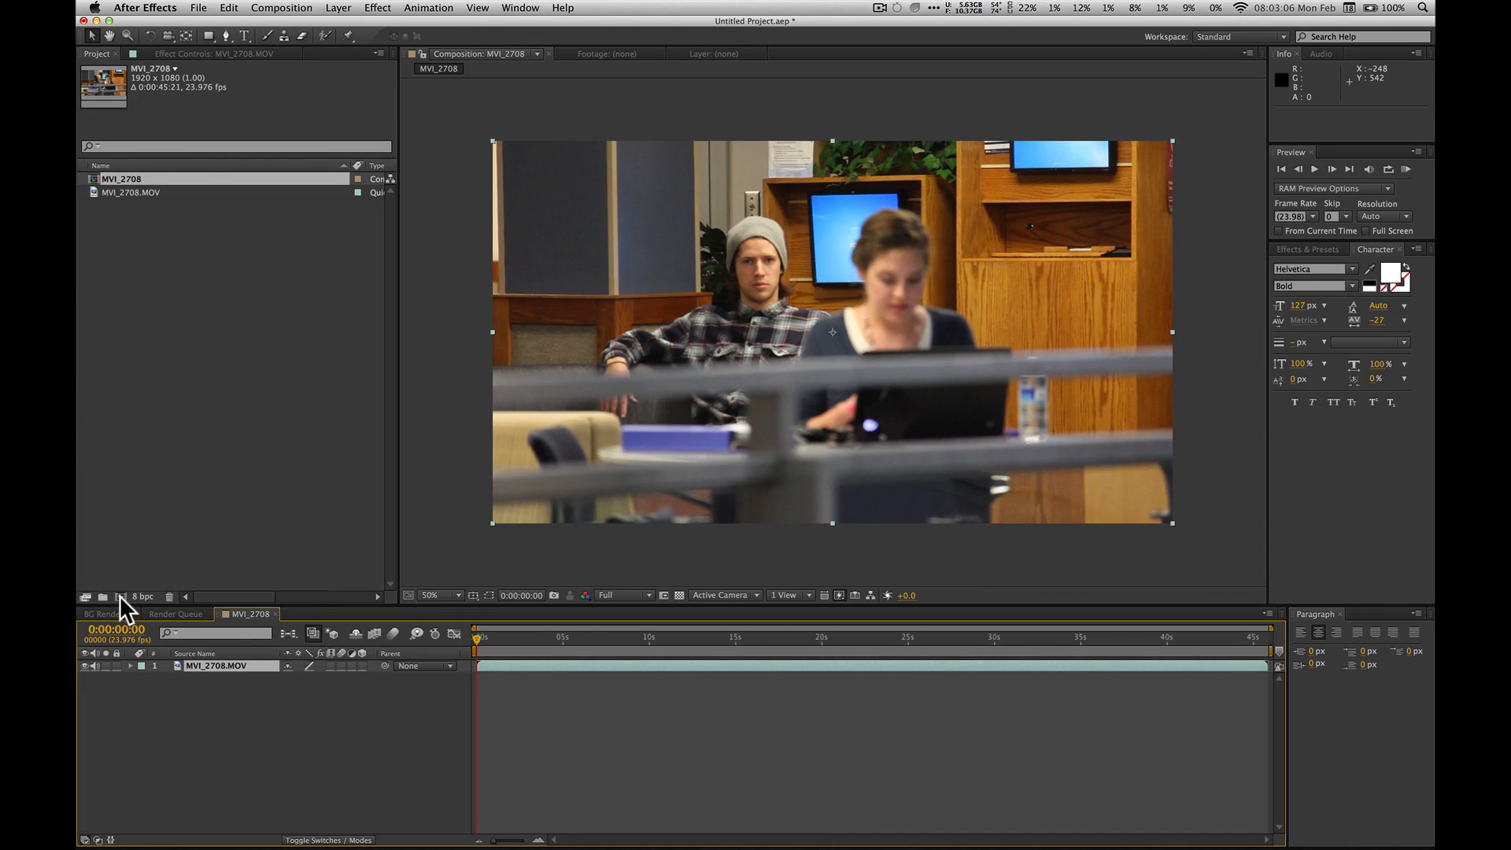
click(120, 596)
drag(235, 90, 791, 167)
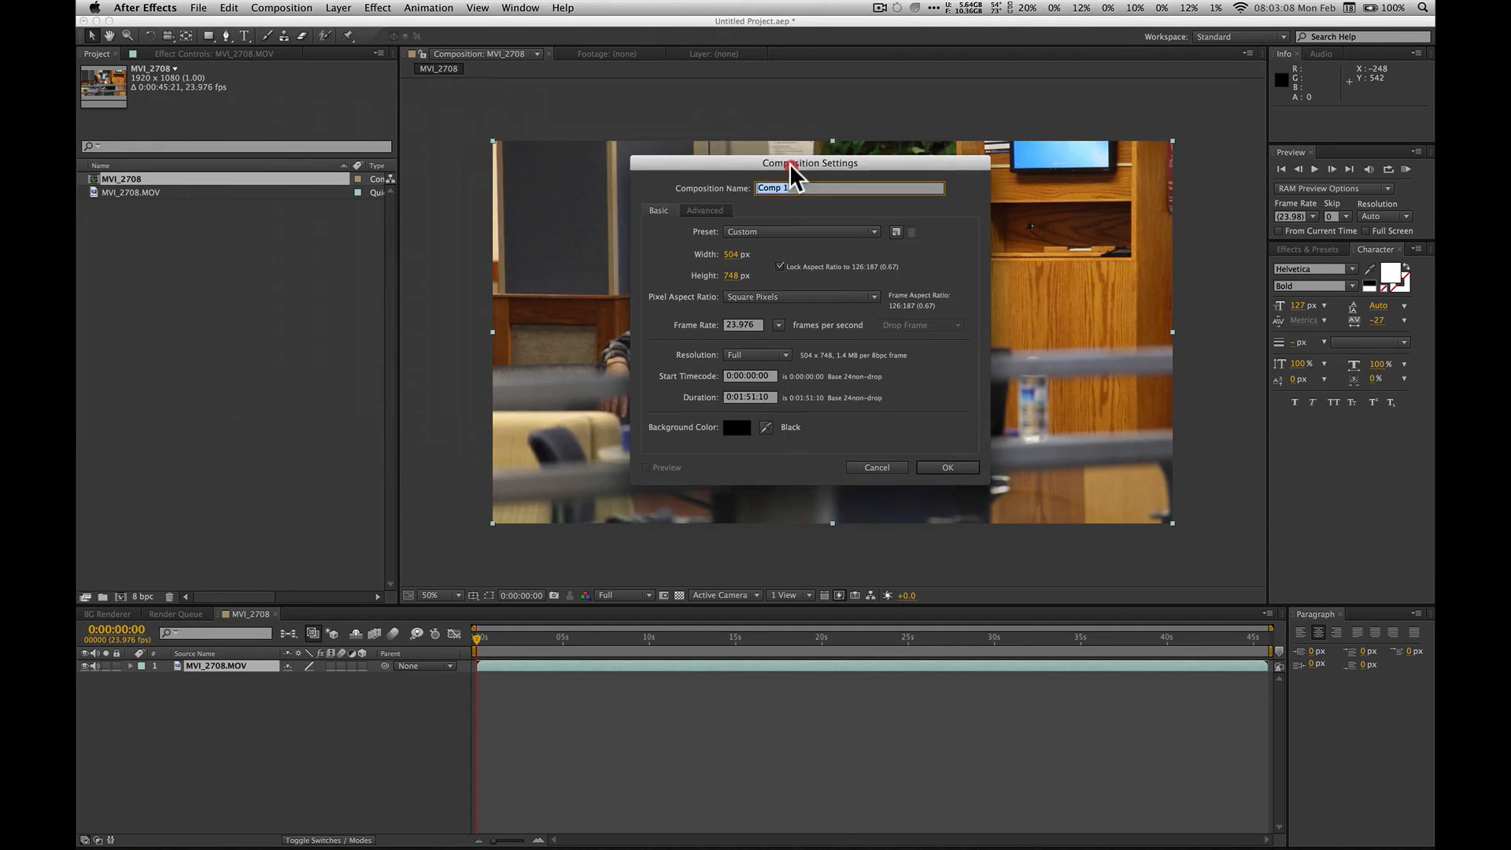
click(731, 255)
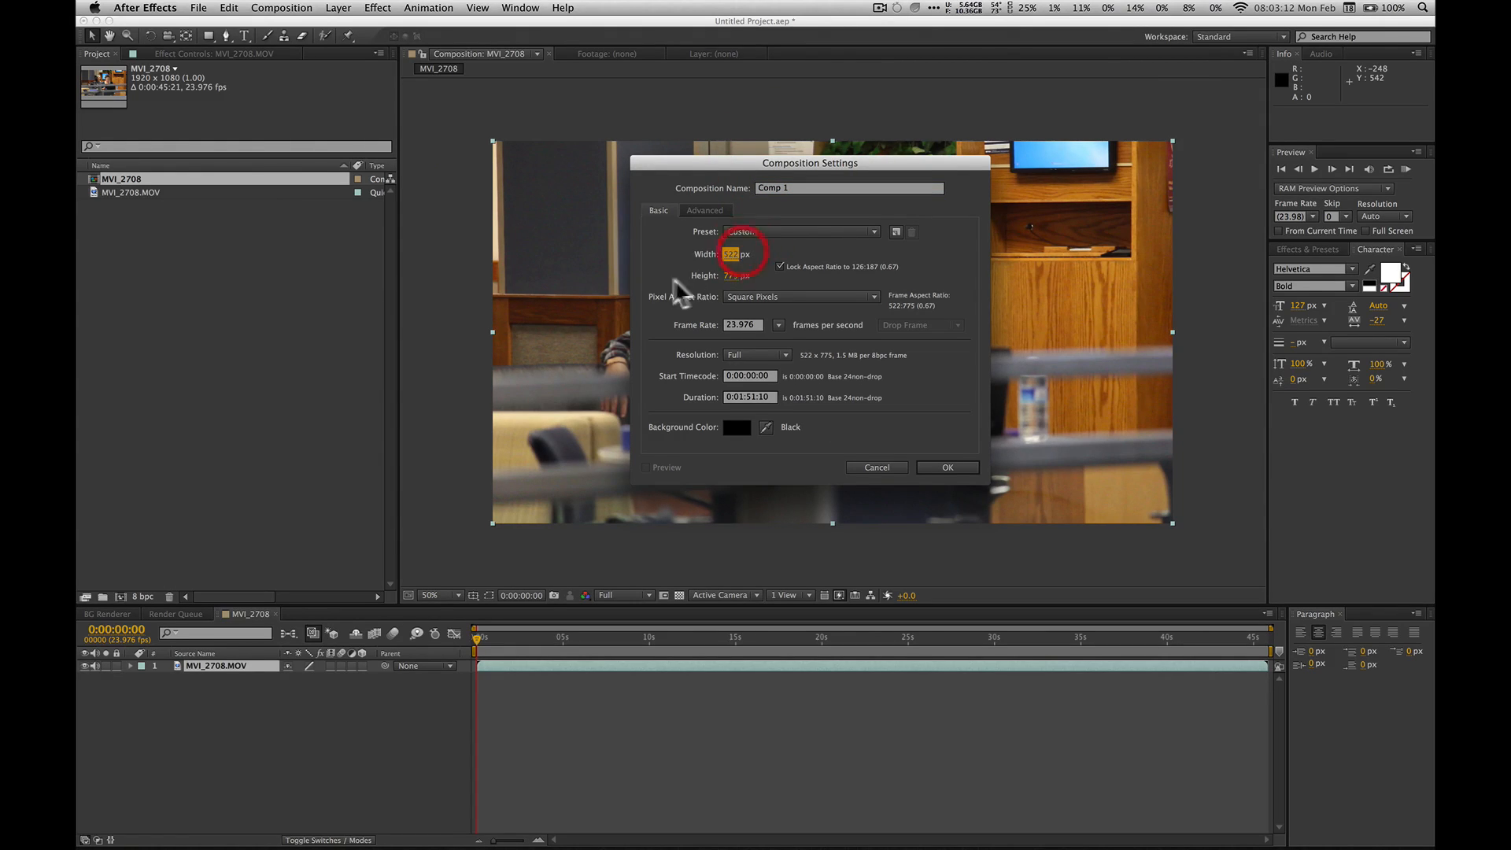
click(877, 468)
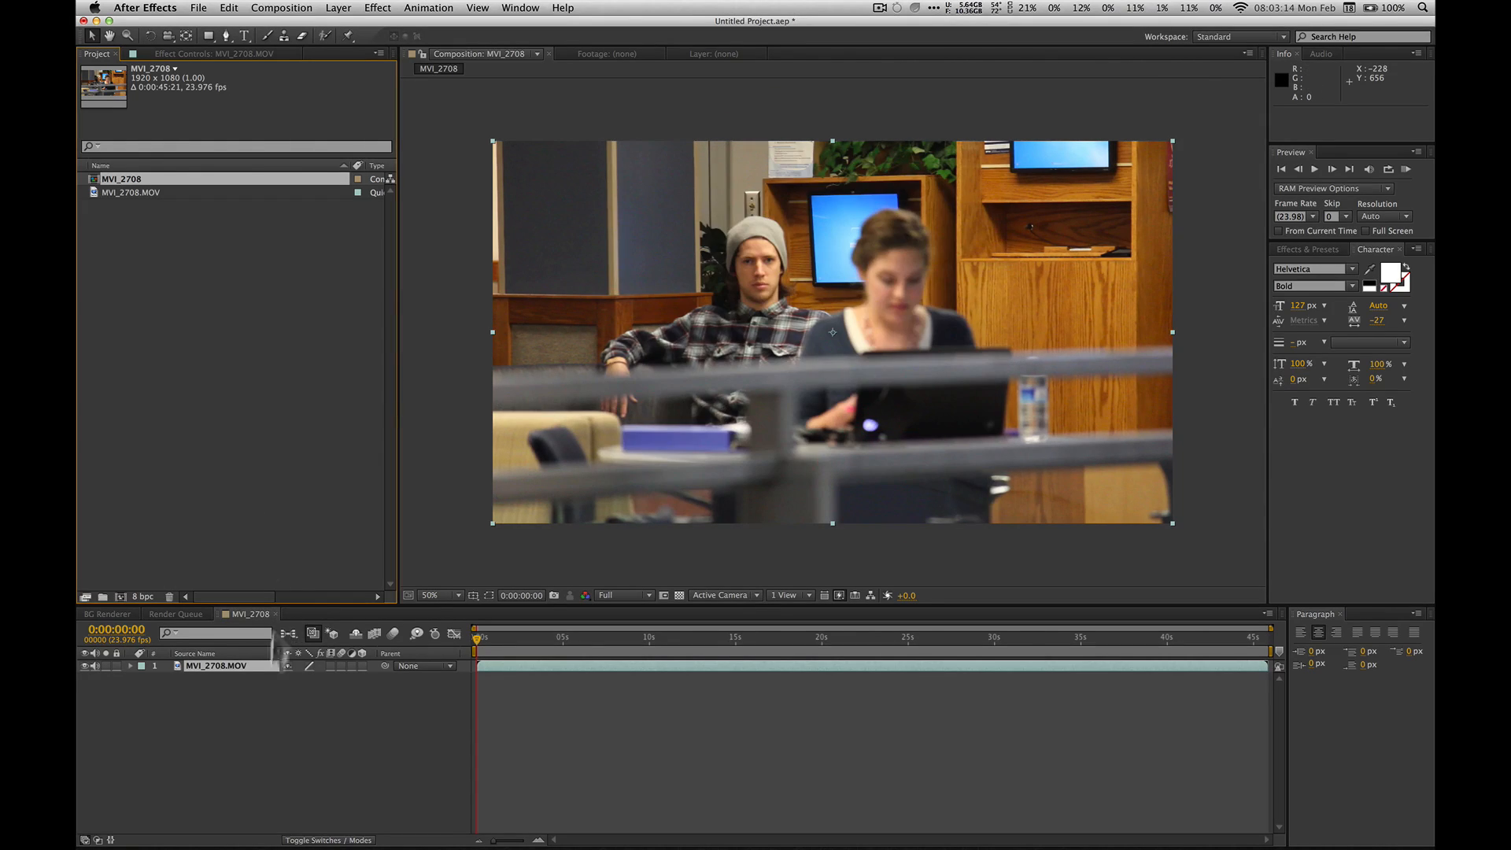
Step: Play back the opening of the MVI_2708 composition from its first frame to check the footage
click(271, 710)
click(192, 665)
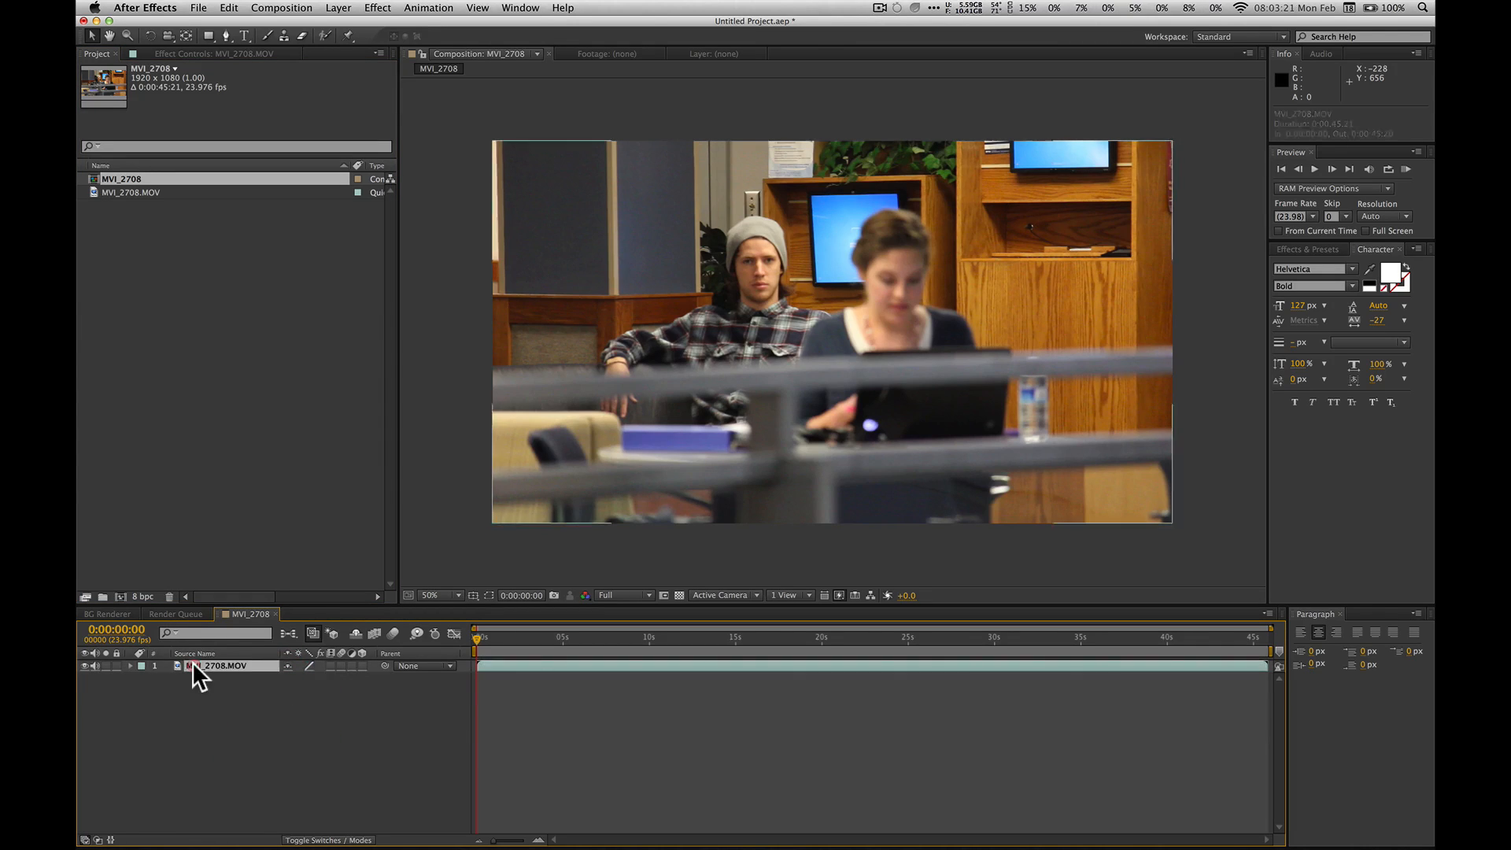
click(243, 709)
drag(500, 638, 469, 641)
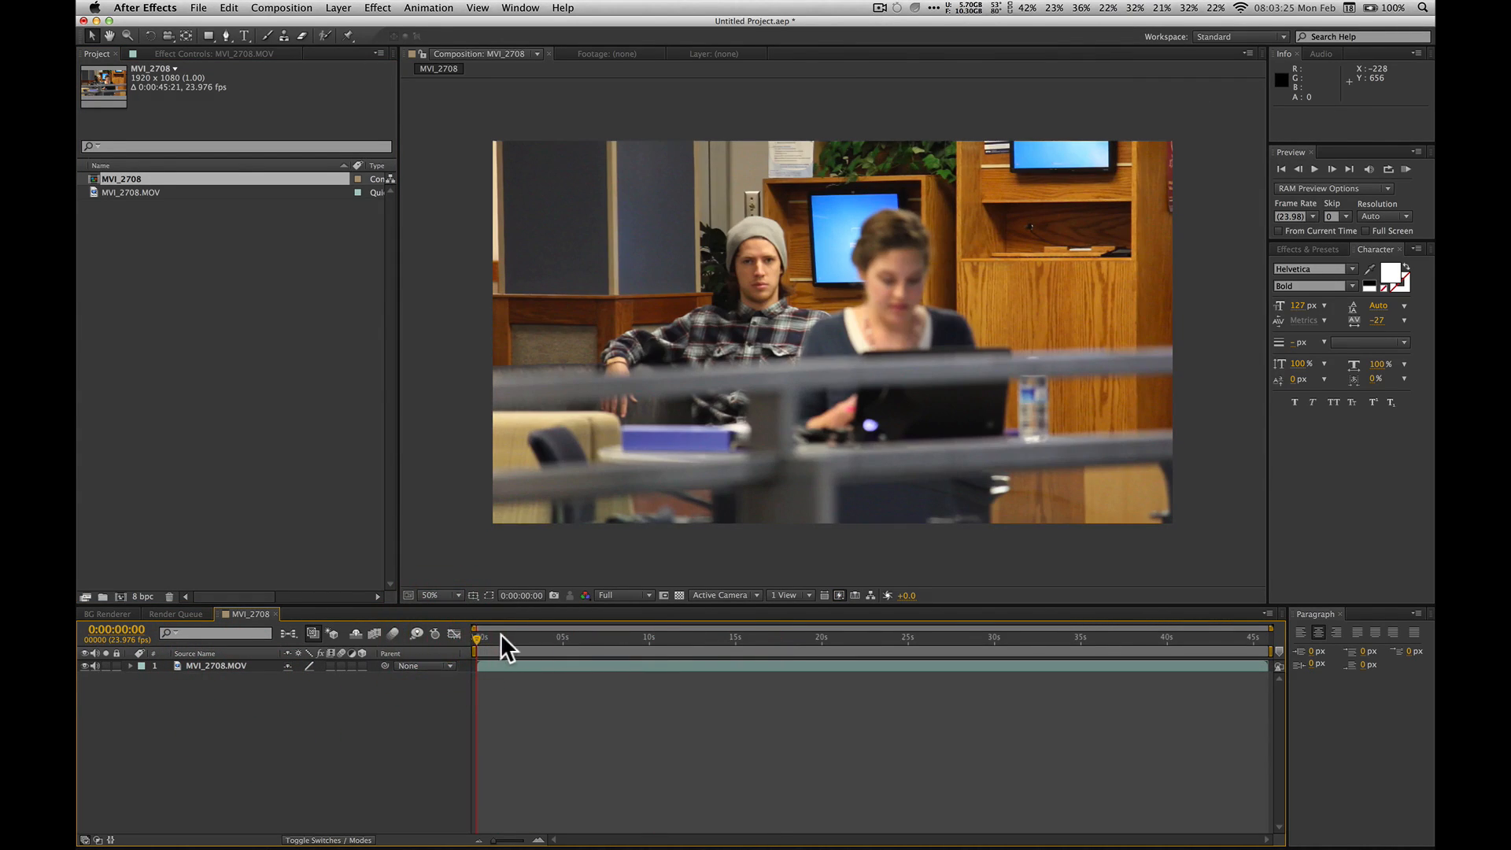
key(space)
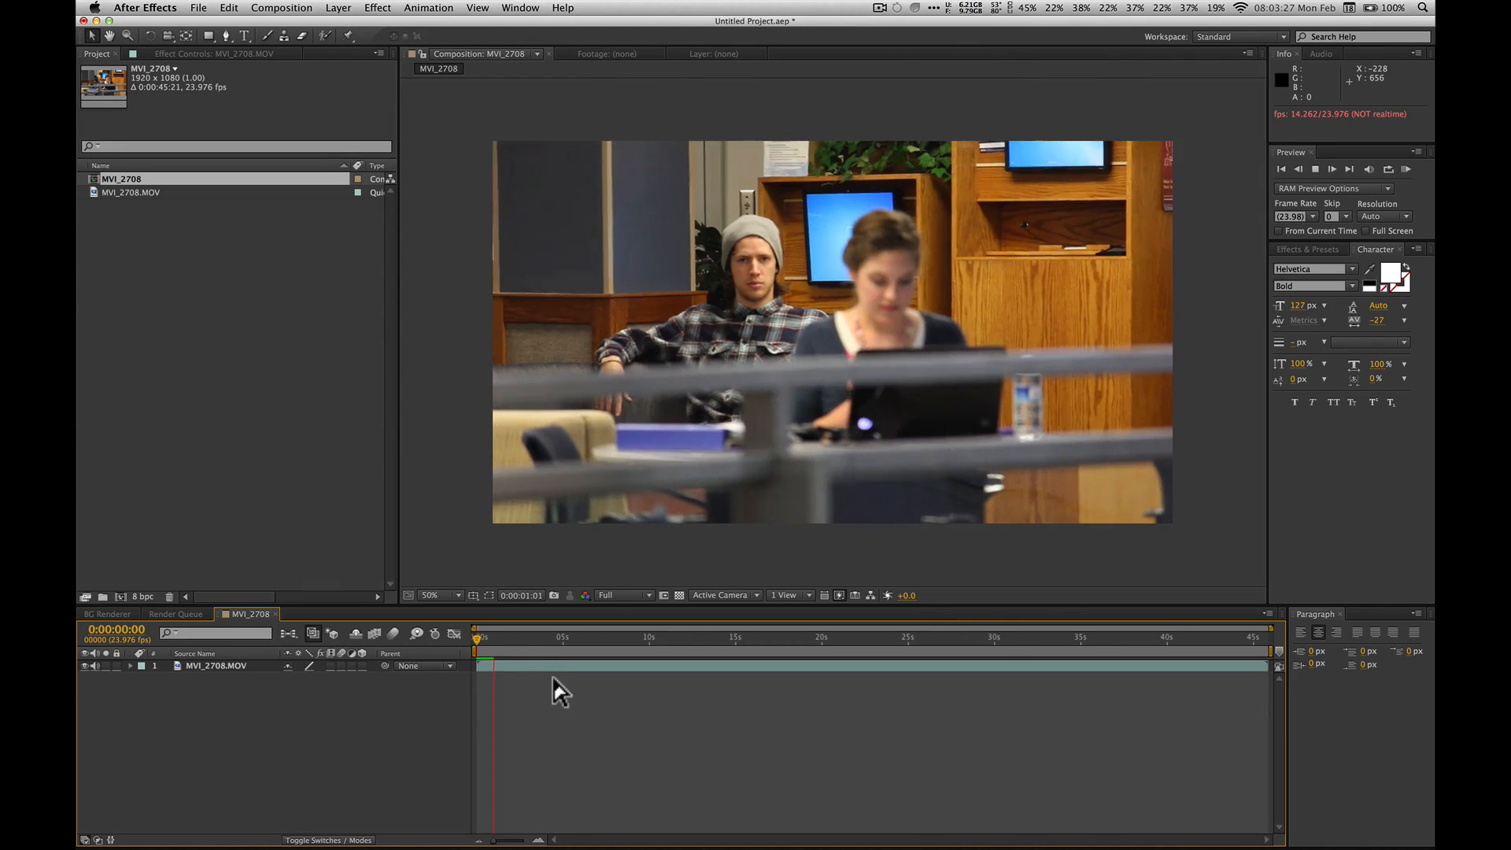
key(space)
Step: Set the composition's work area to start at 0:00:04:11 and end at 0:00:07:22
drag(502, 632, 554, 635)
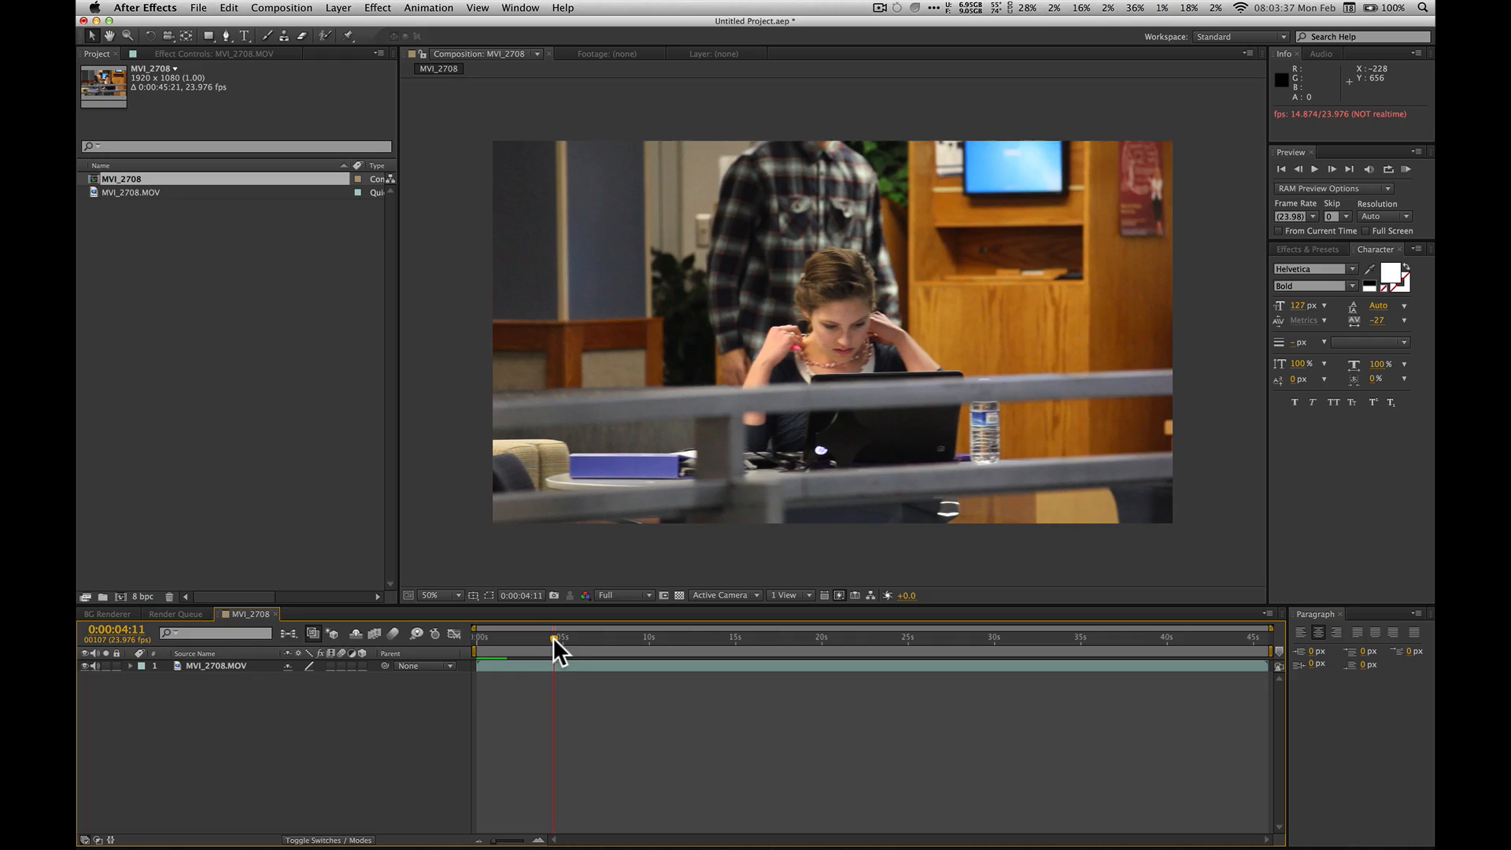
key(b)
drag(555, 636, 615, 635)
key(n)
key(shift)
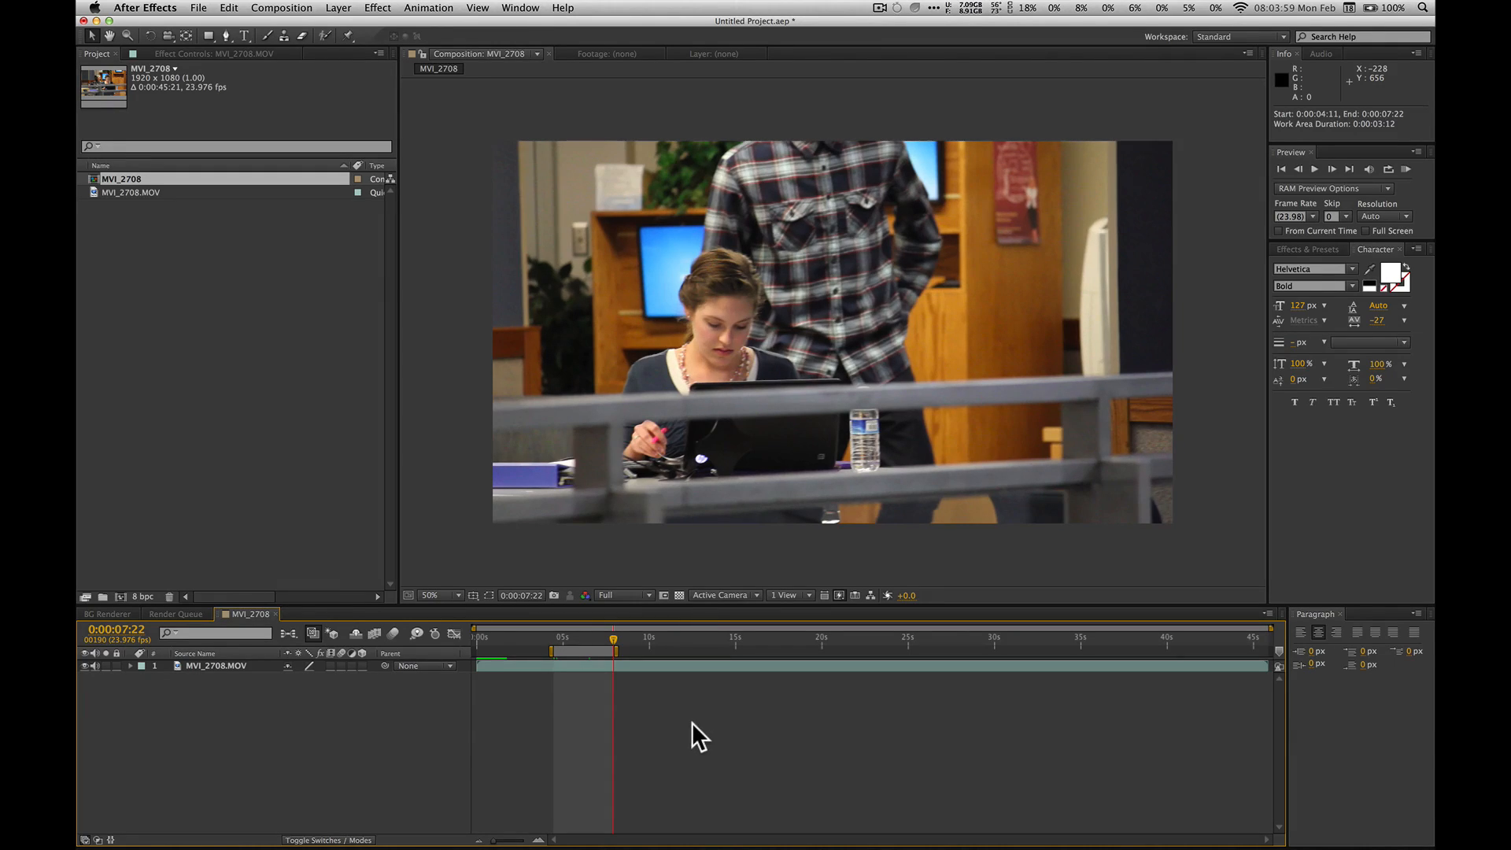
Step: Trim the MVI_2708 composition to its work area
right_click(573, 640)
click(506, 698)
right_click(574, 640)
click(506, 685)
click(581, 636)
right_click(580, 636)
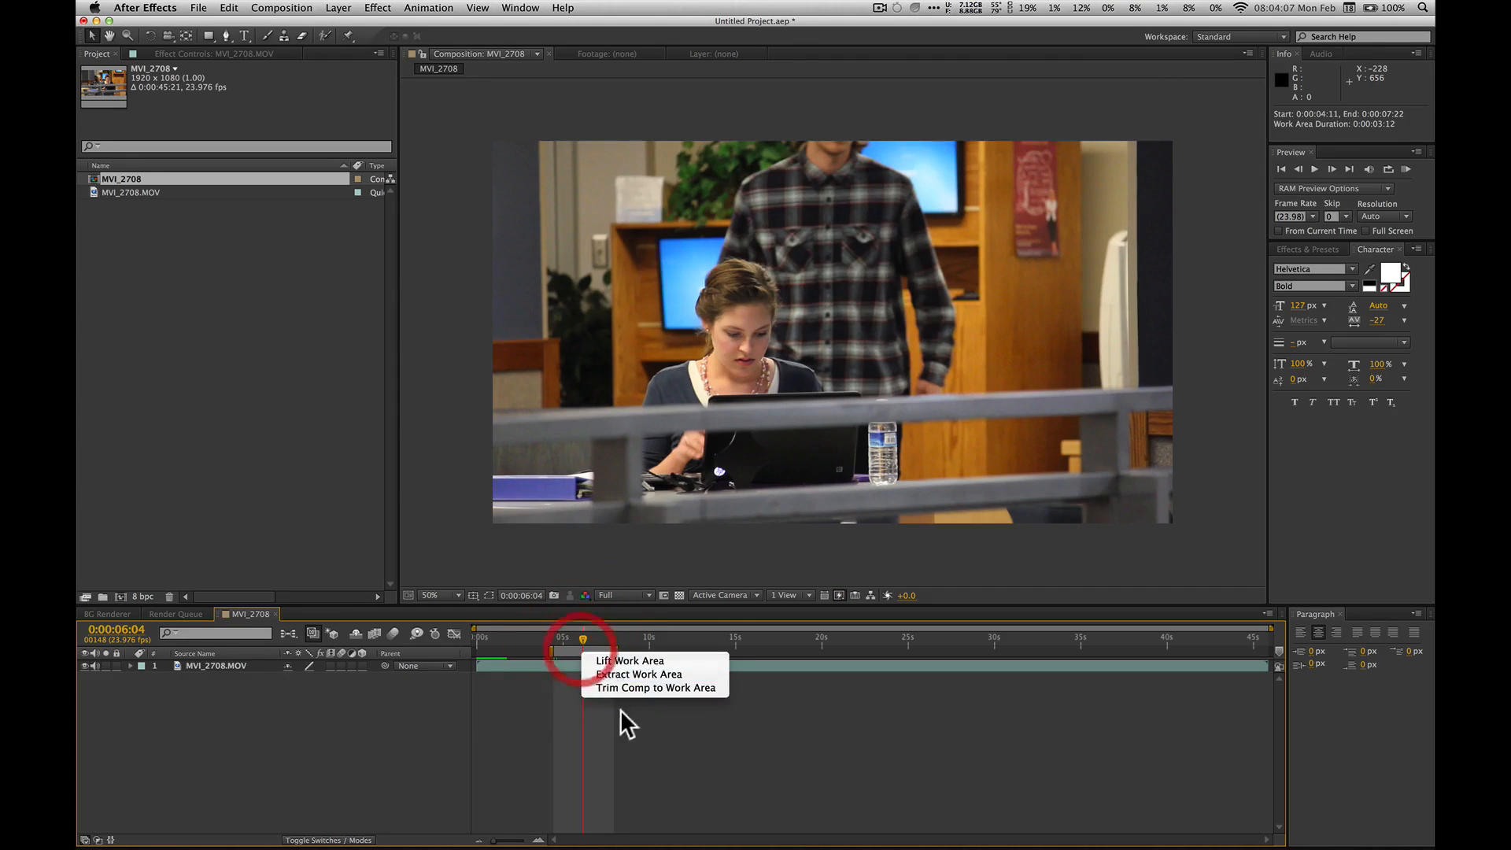
click(685, 688)
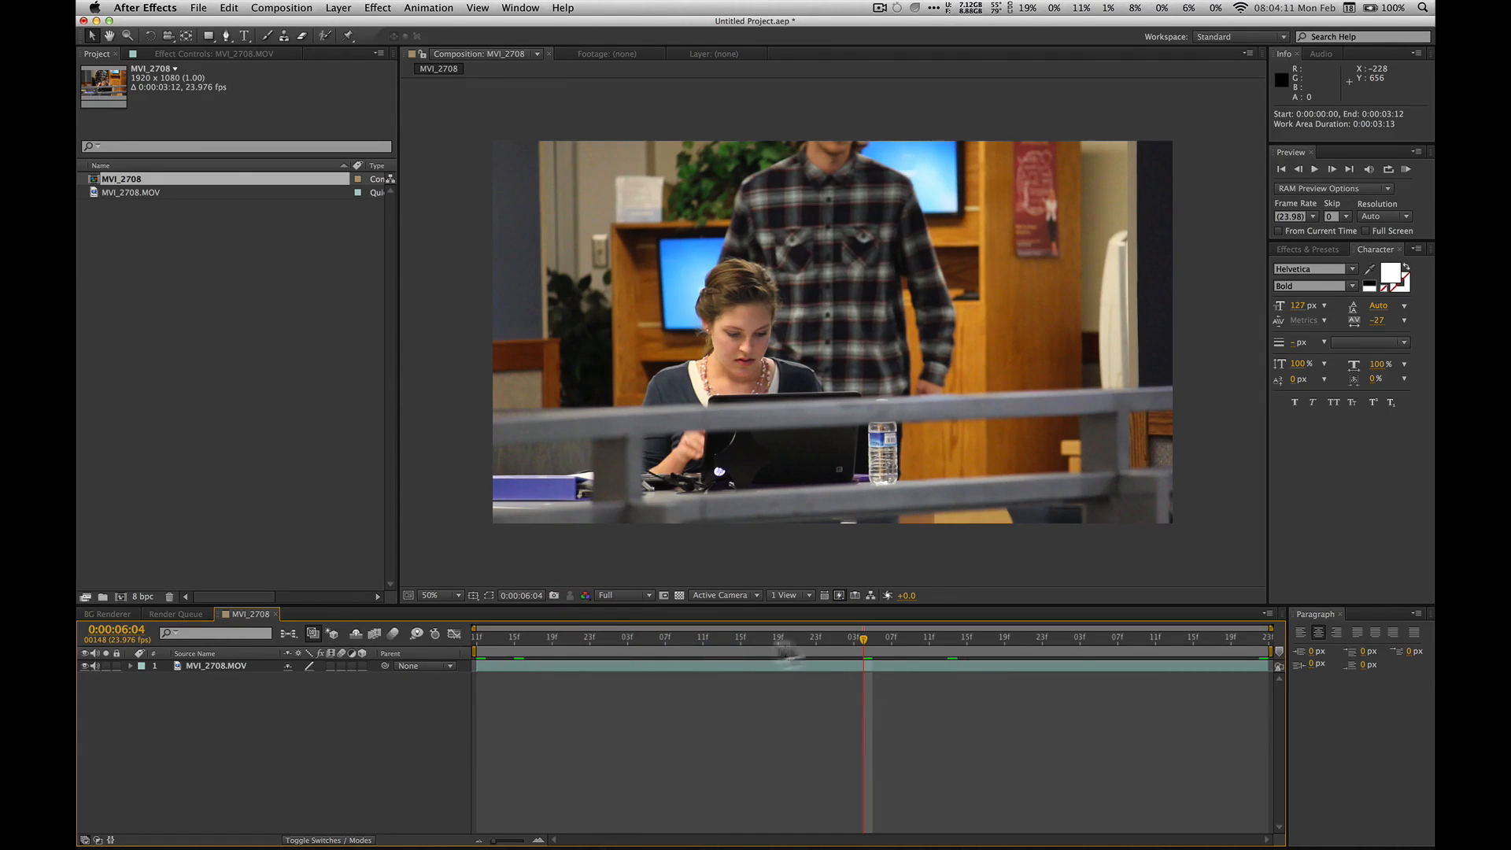
Step: Scrub the opening frames of the trimmed composition and return the playhead to its start at 0:00:04:11
drag(862, 647, 353, 632)
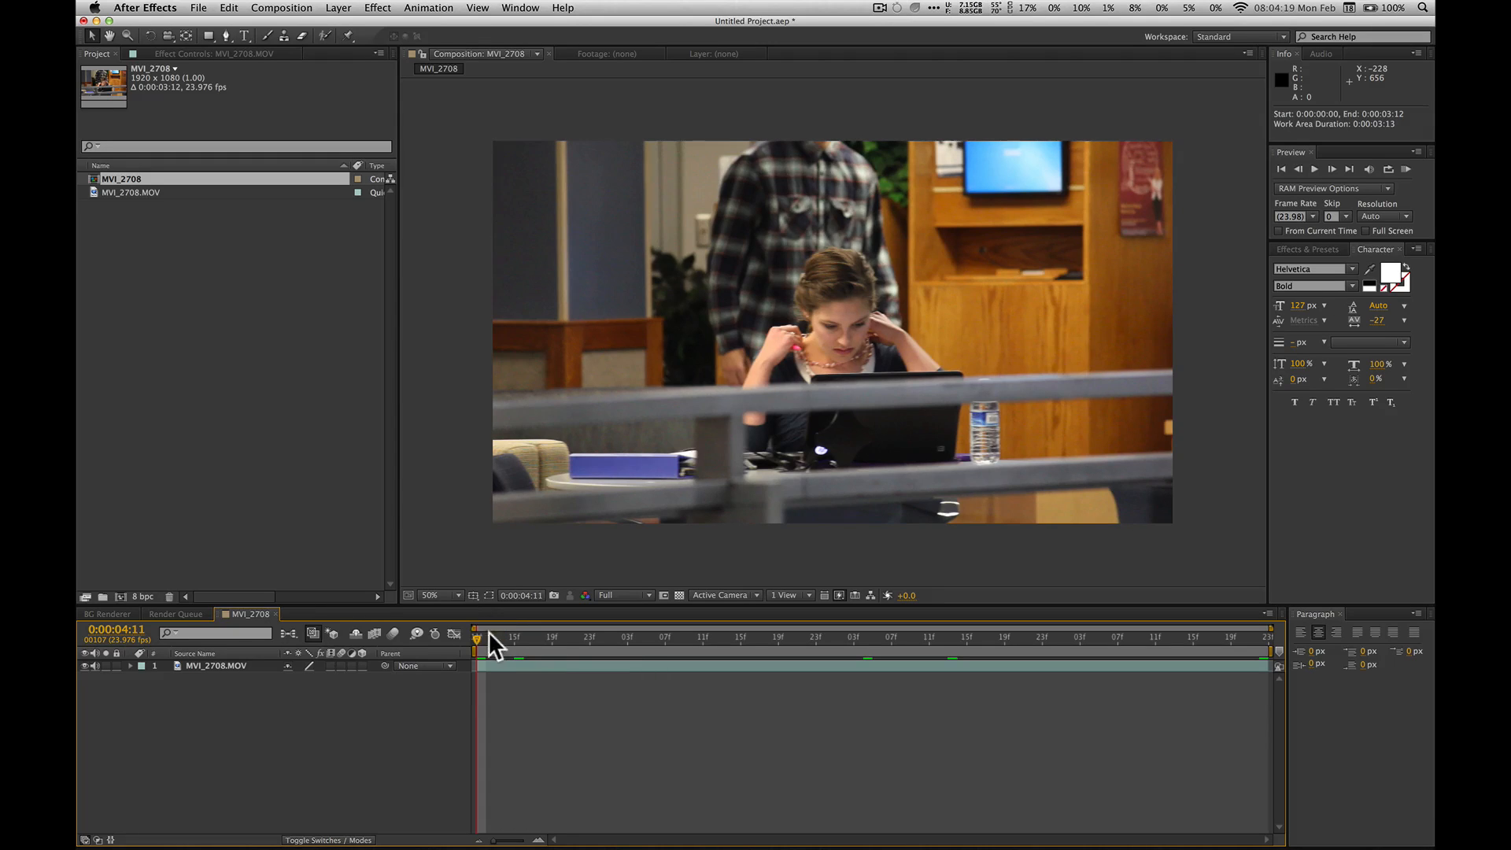
click(526, 635)
drag(526, 634, 356, 630)
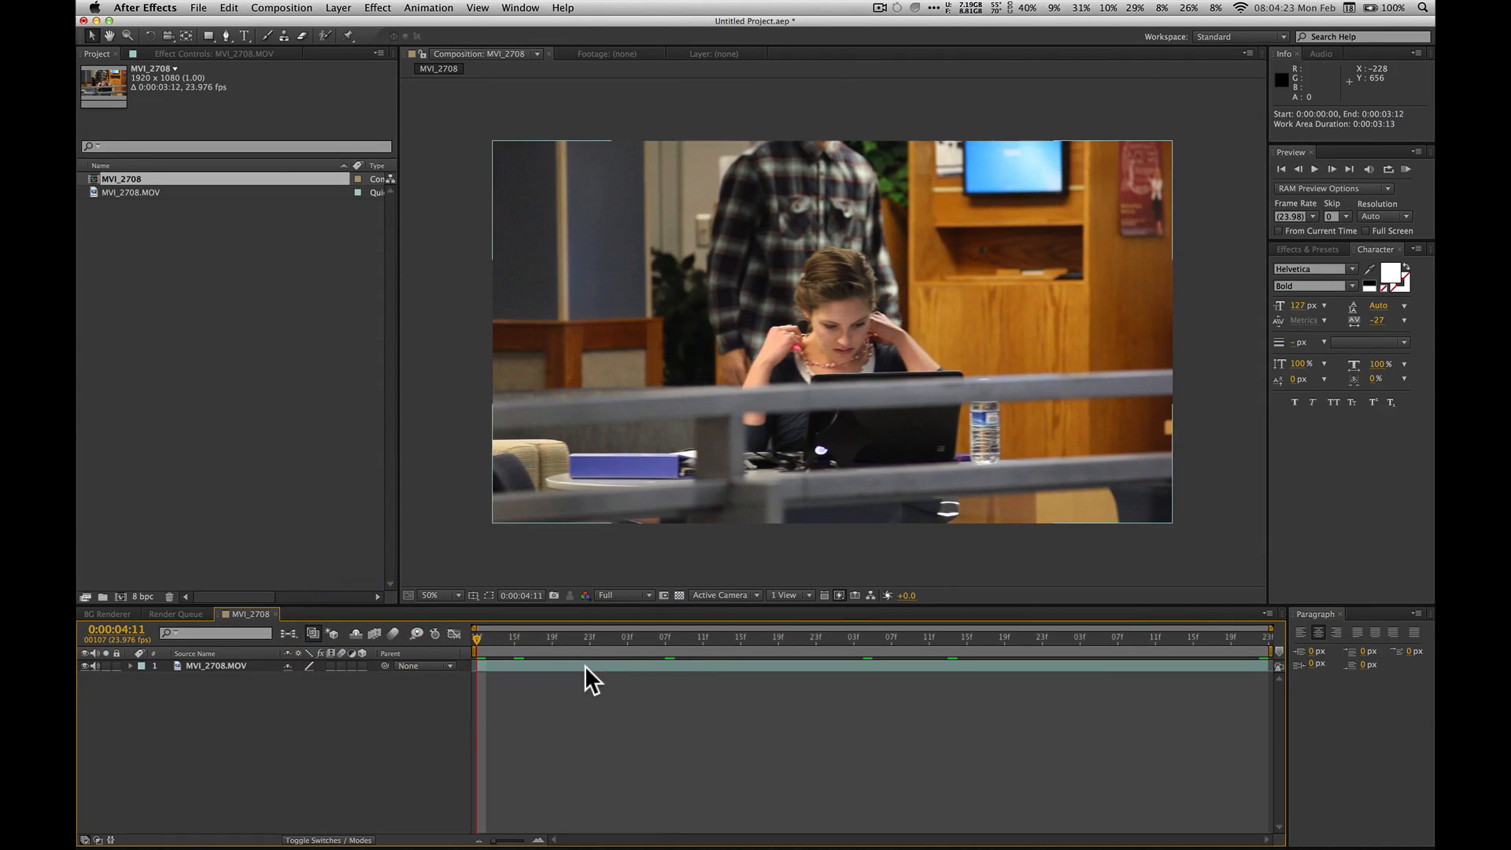
click(650, 715)
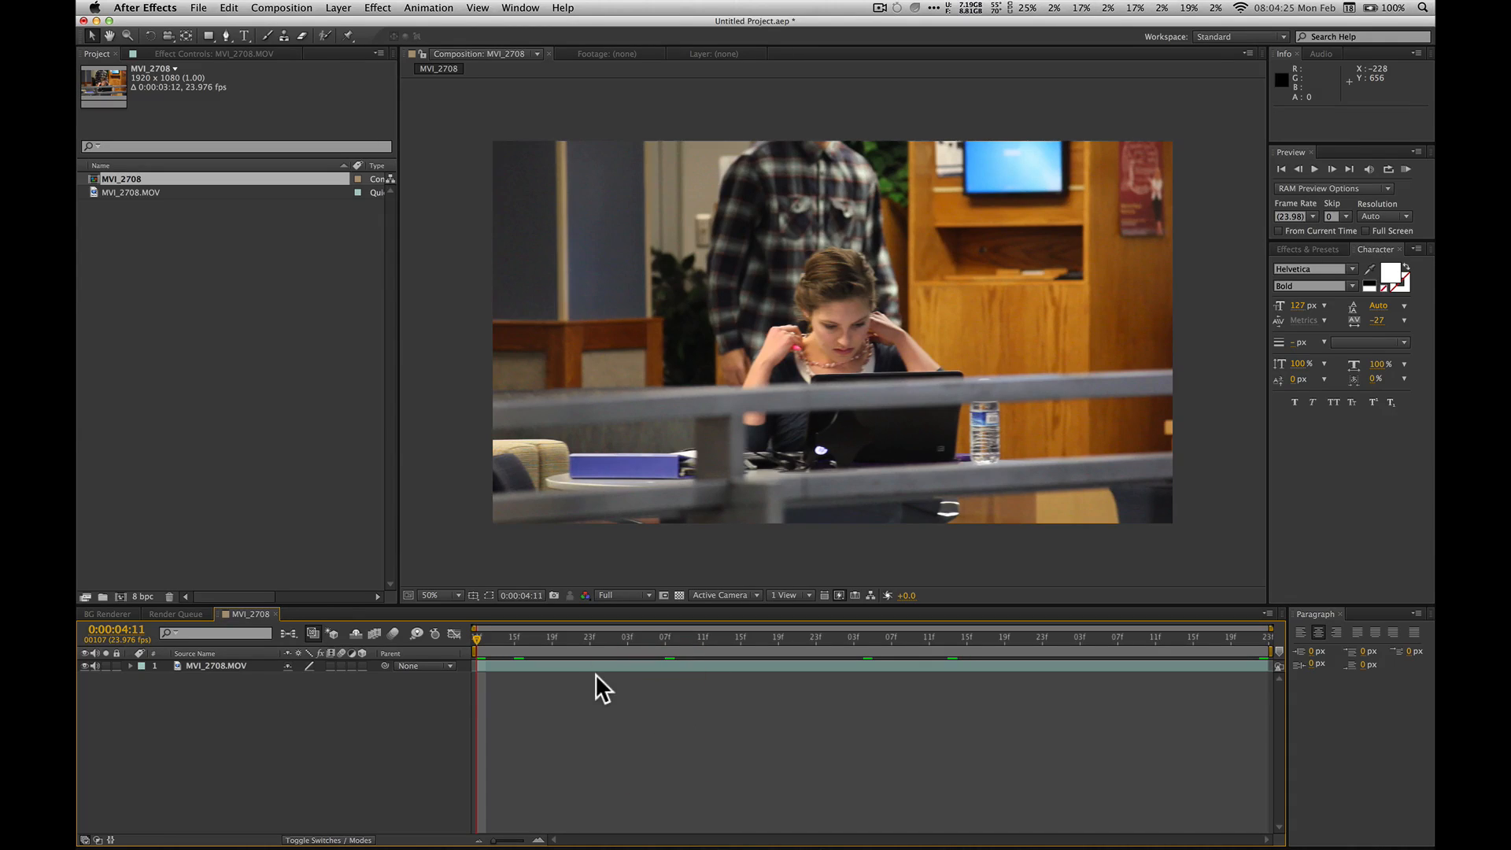
Step: Send the MVI_2708.MOV layer to mocha AE for tracking and create its project with the default settings, postponing registration
click(227, 666)
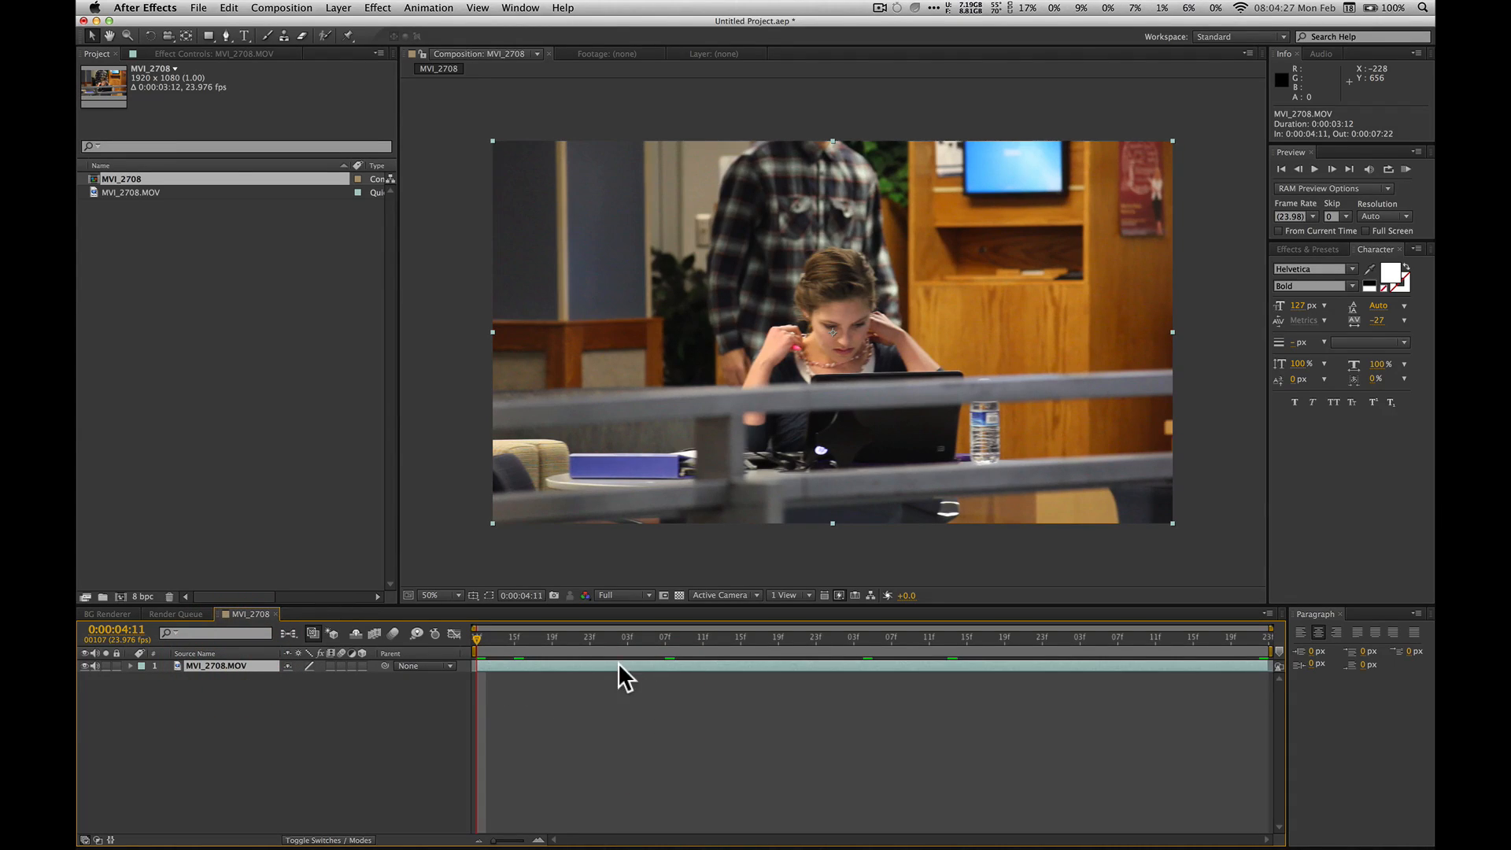
click(262, 688)
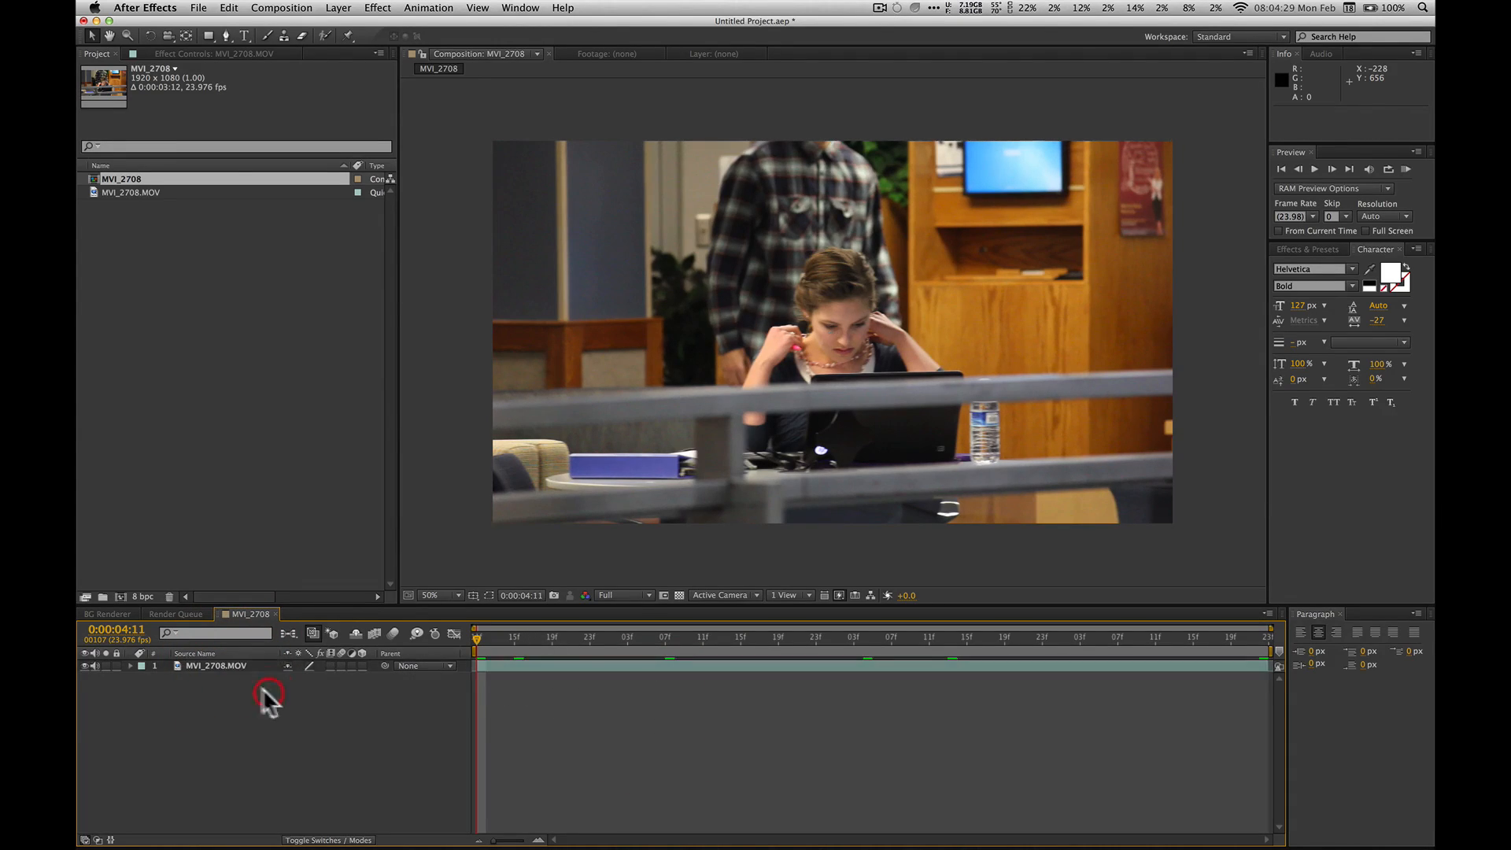
click(235, 665)
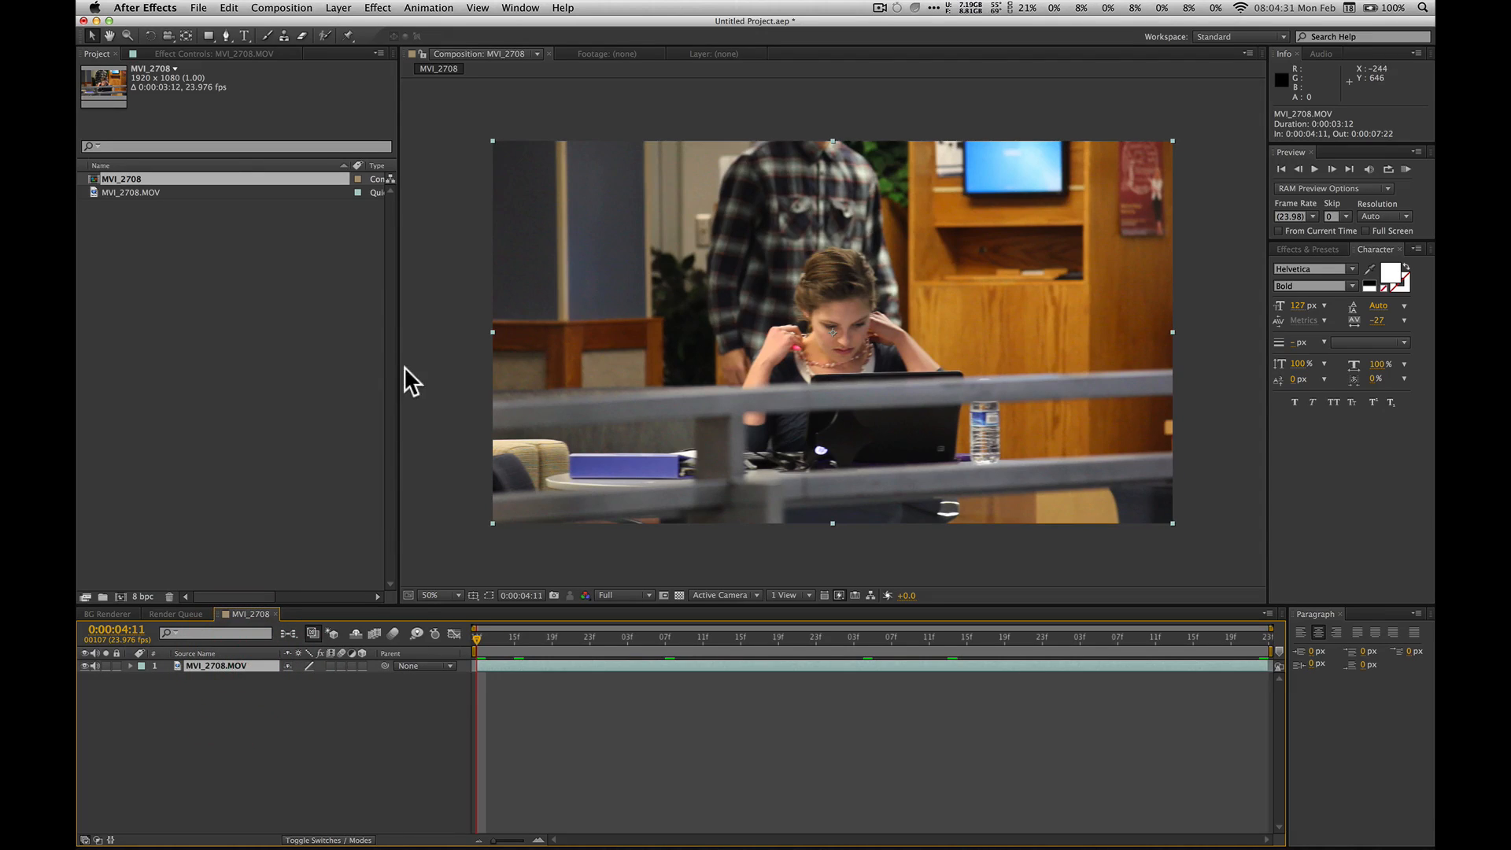
click(427, 6)
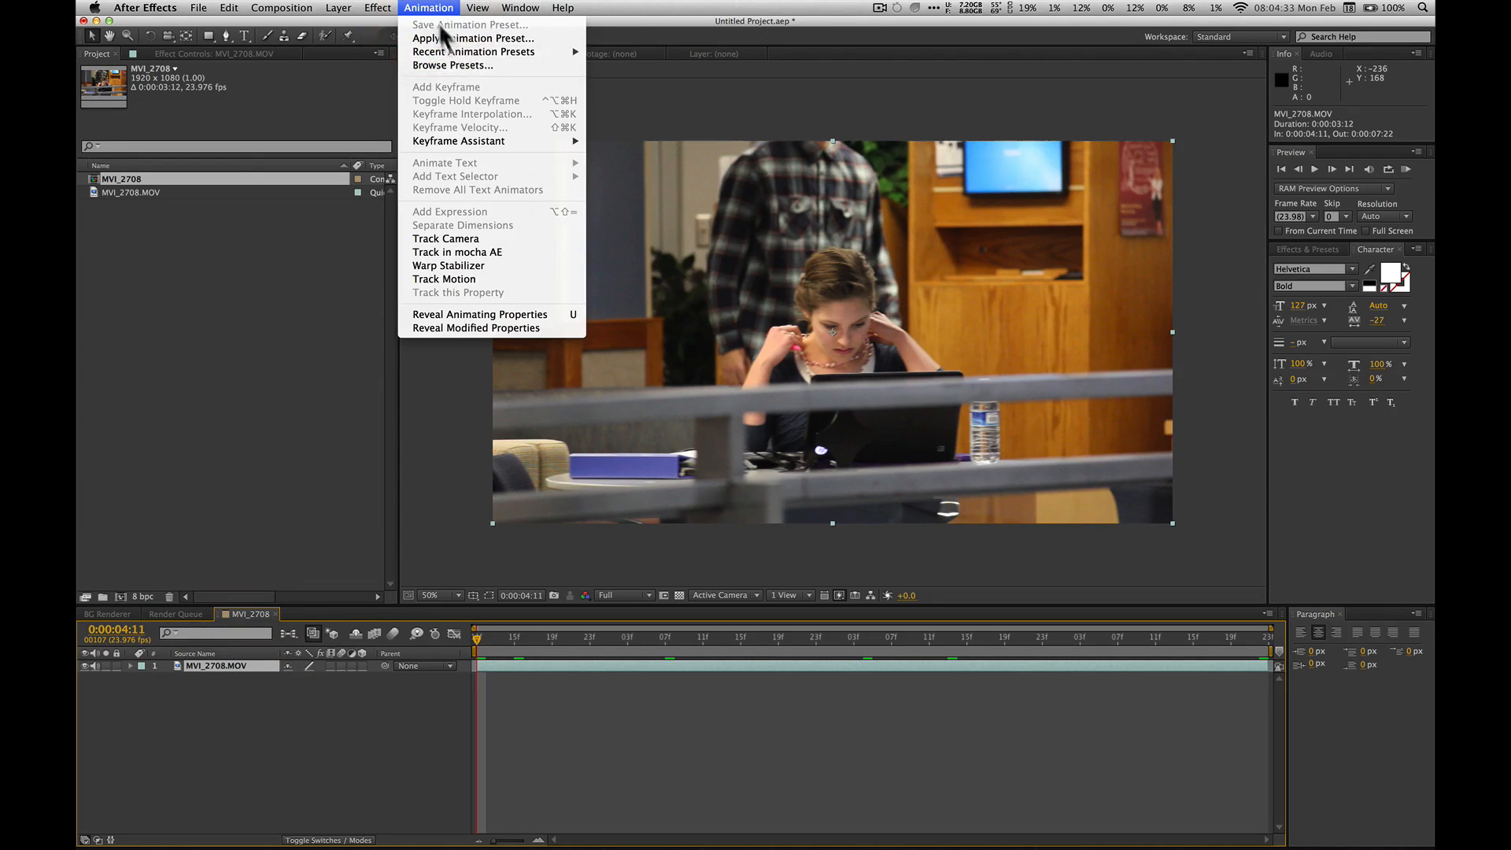
click(526, 250)
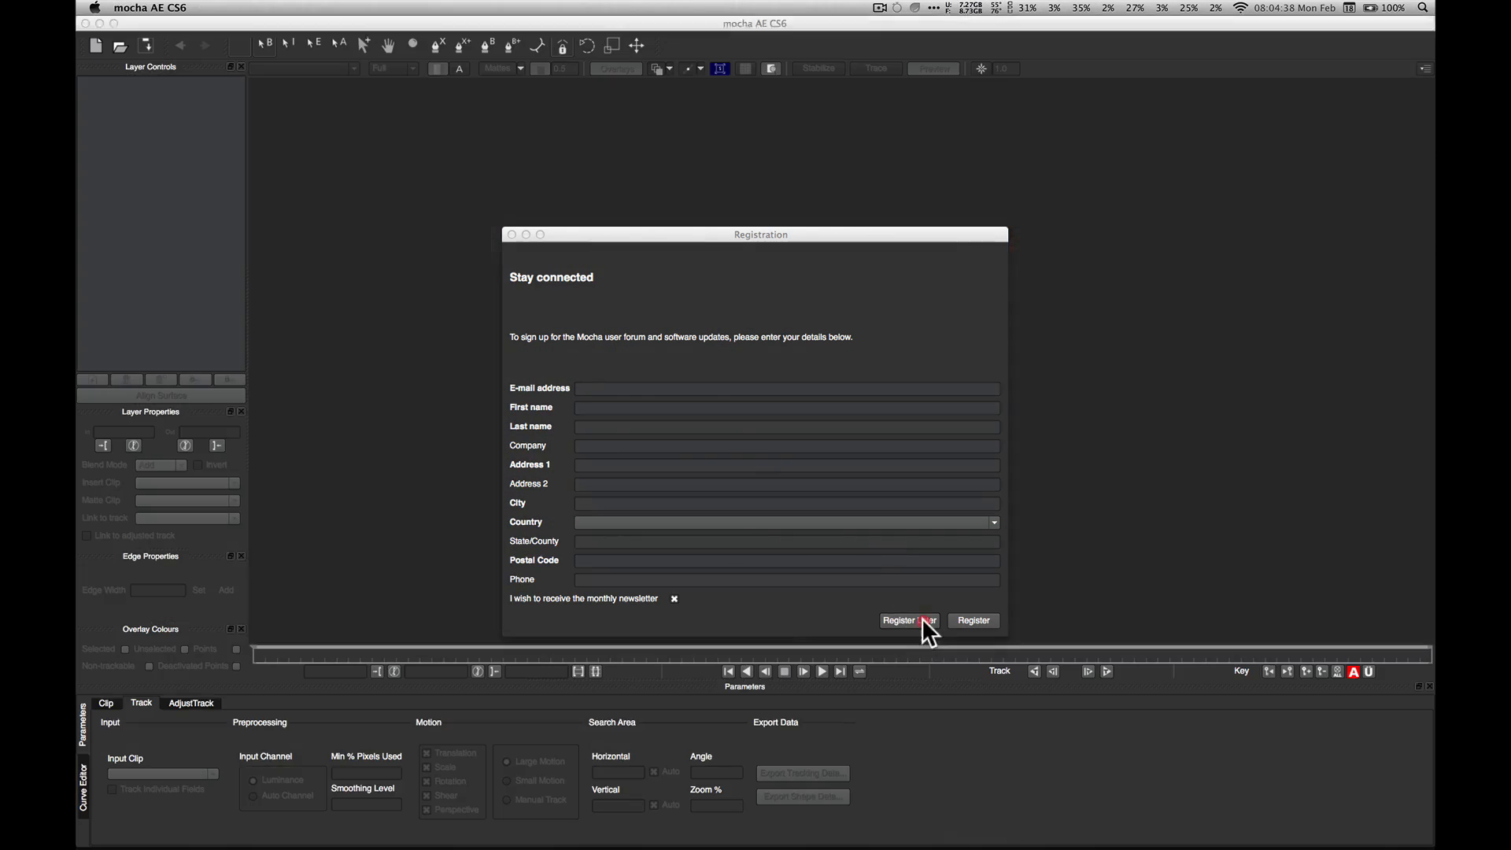
click(922, 619)
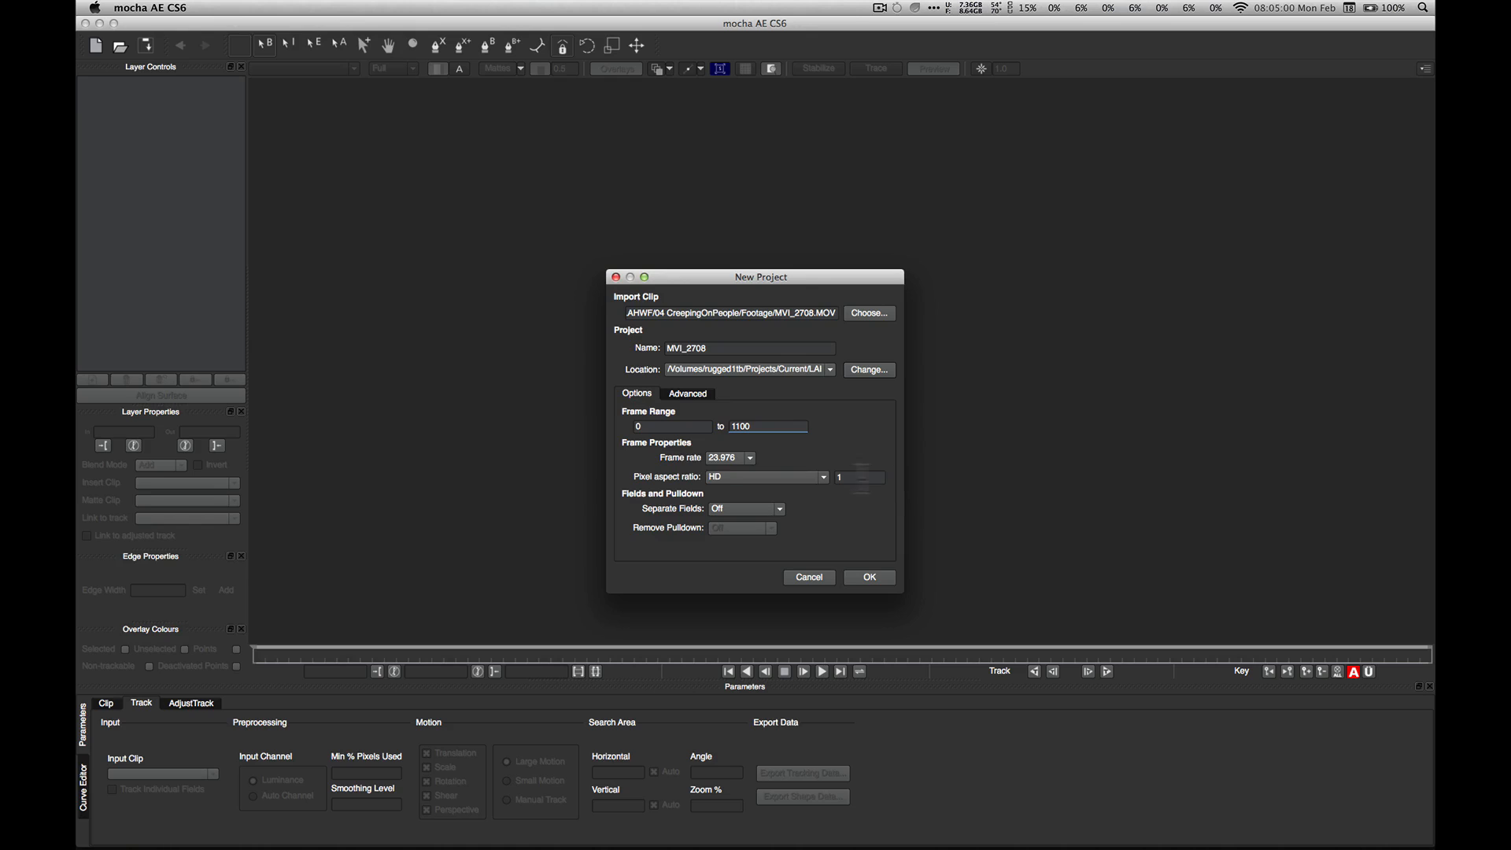
click(866, 581)
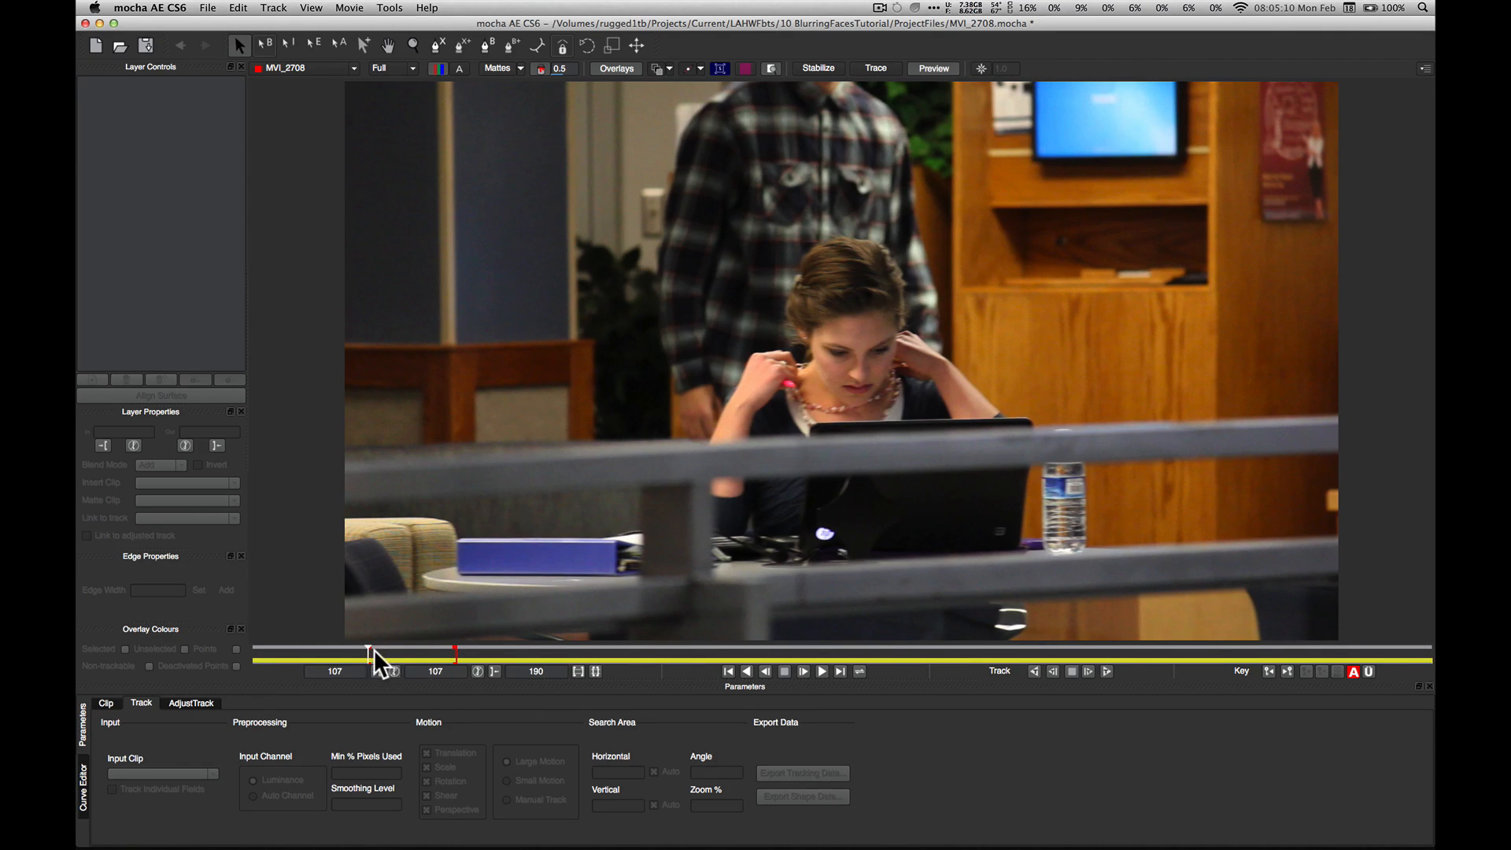
Step: Examine the clip between the in and out points at frames 107 and 190 in mocha AE against the After Effects composition
drag(370, 653, 412, 657)
key(super+Tab)
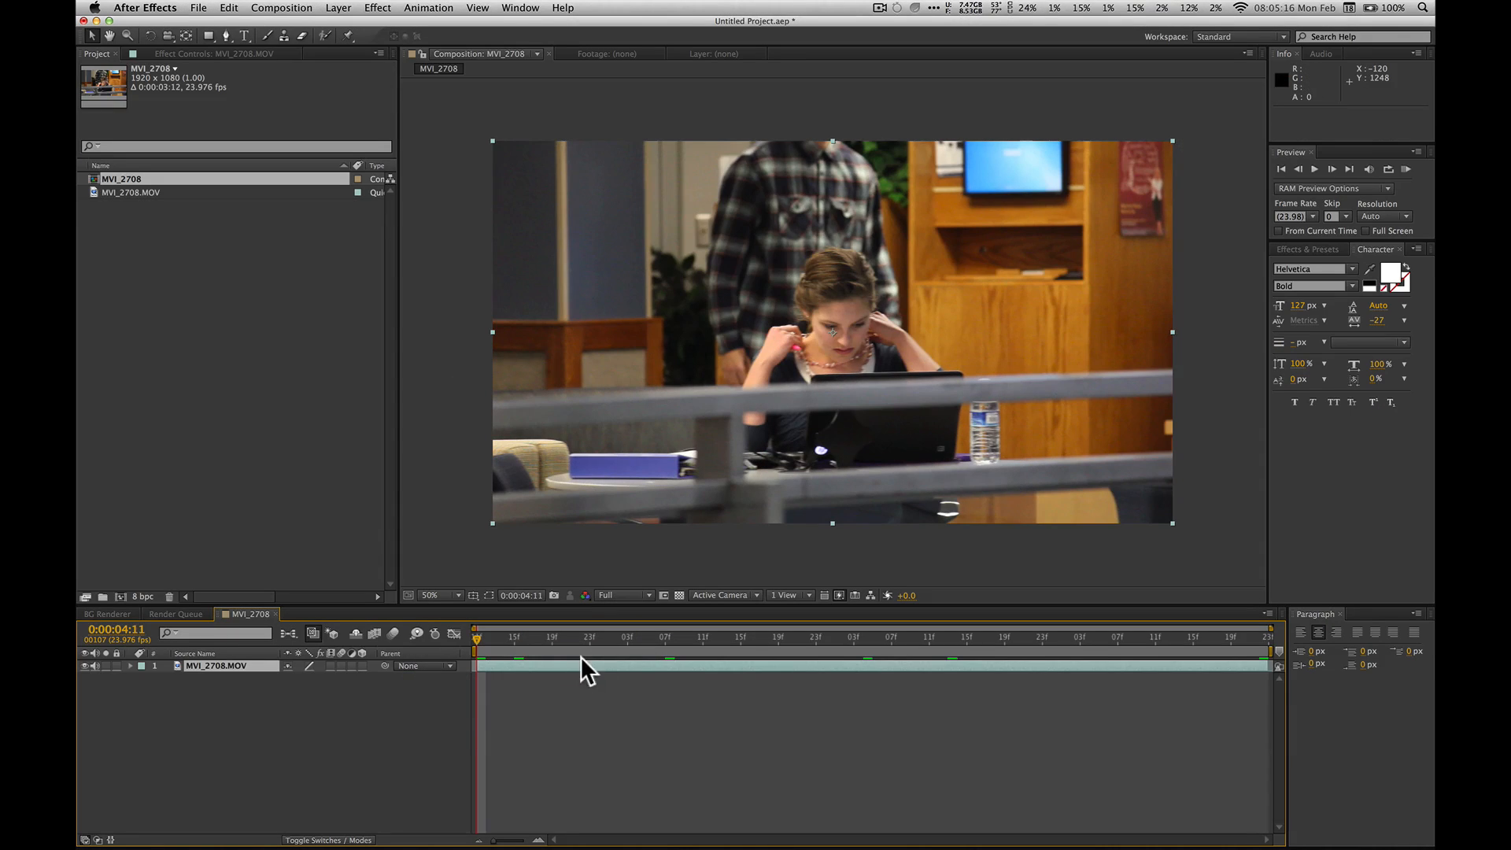
key(super+Tab)
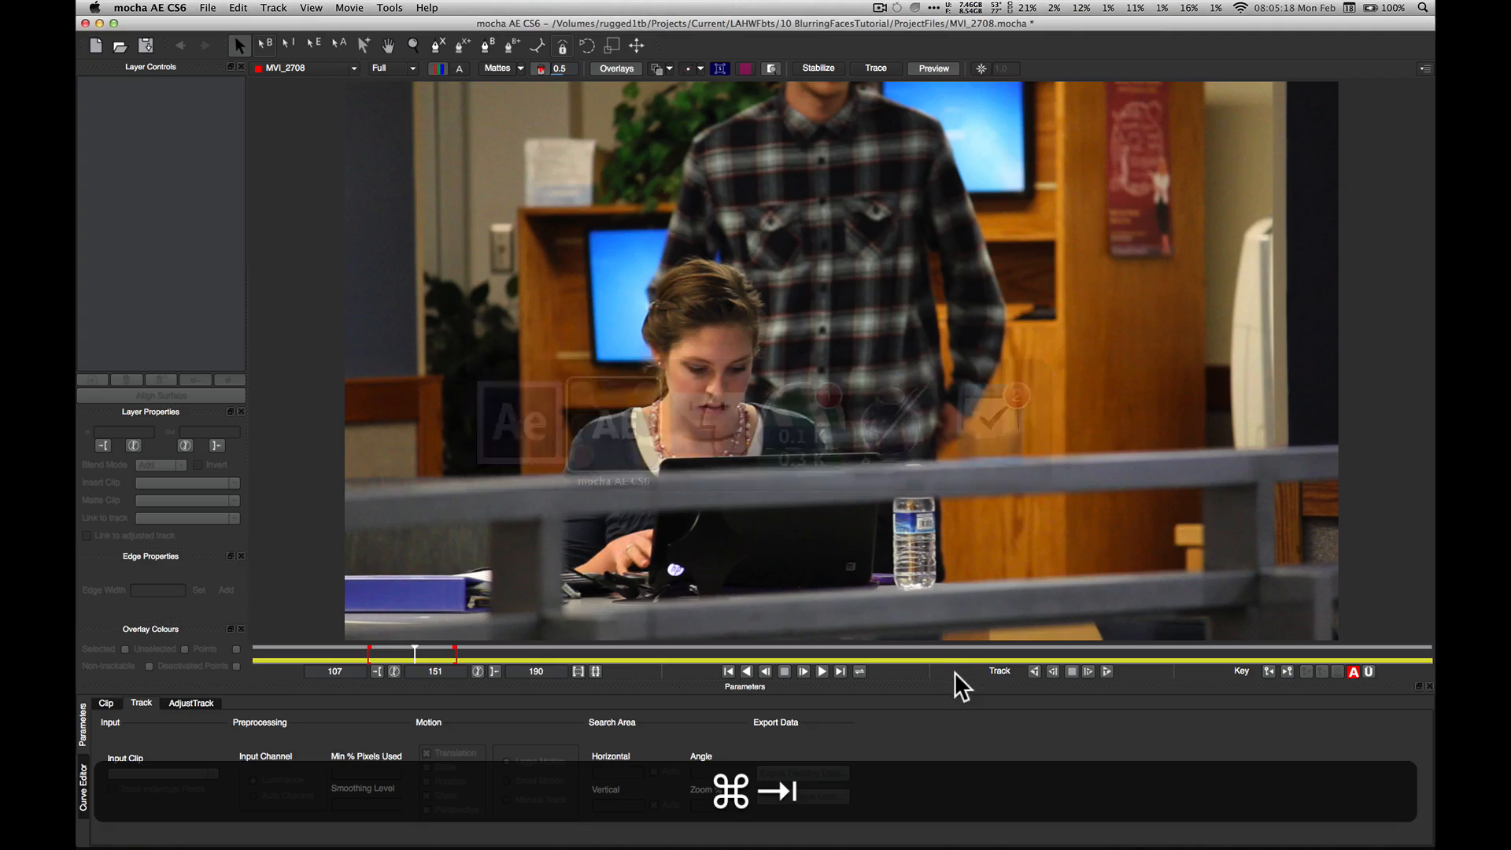
drag(413, 654, 388, 655)
click(727, 670)
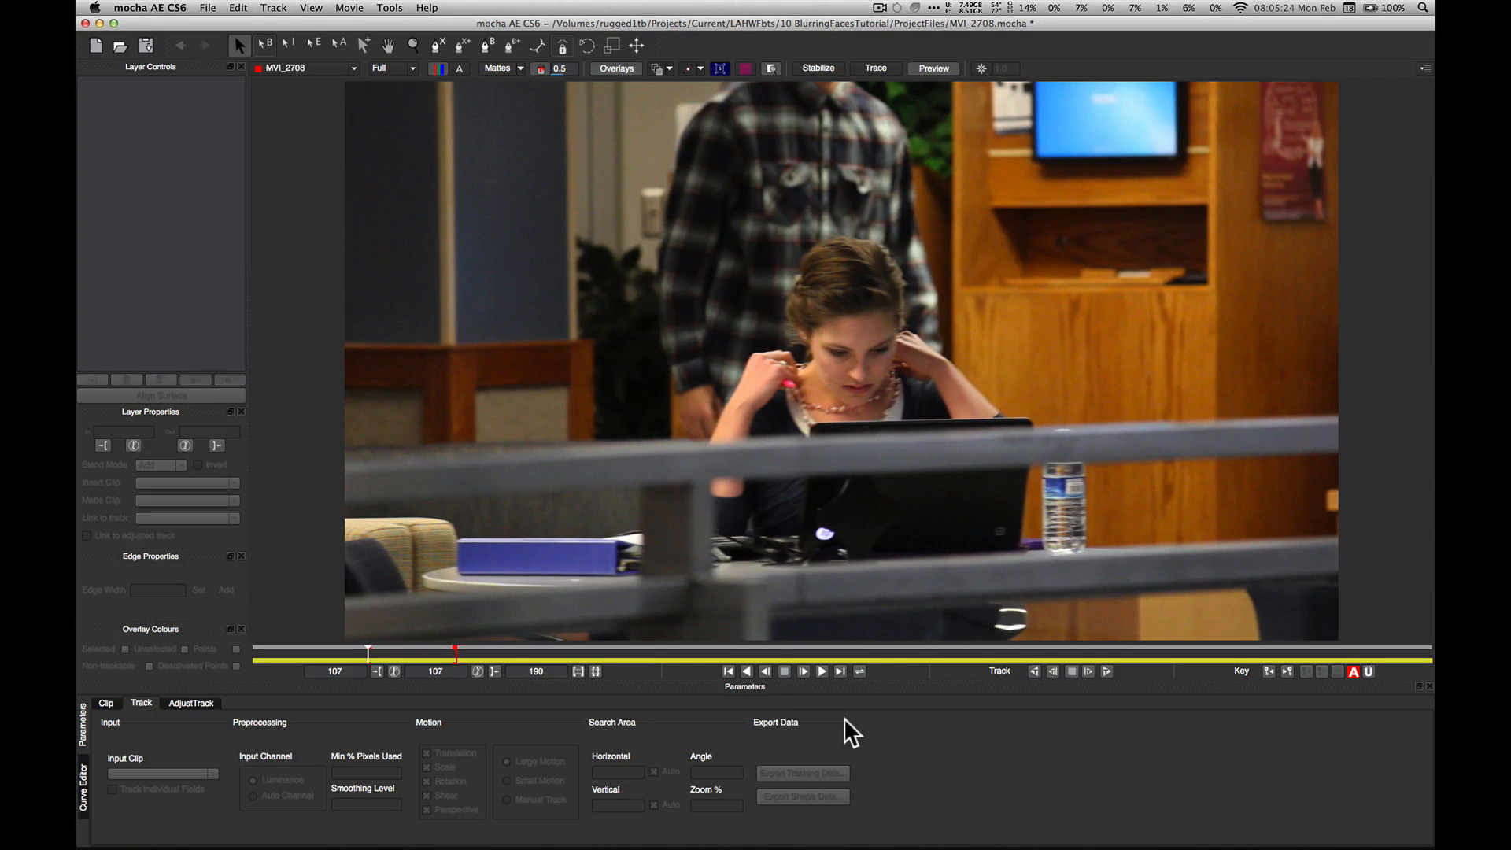
click(746, 671)
click(841, 671)
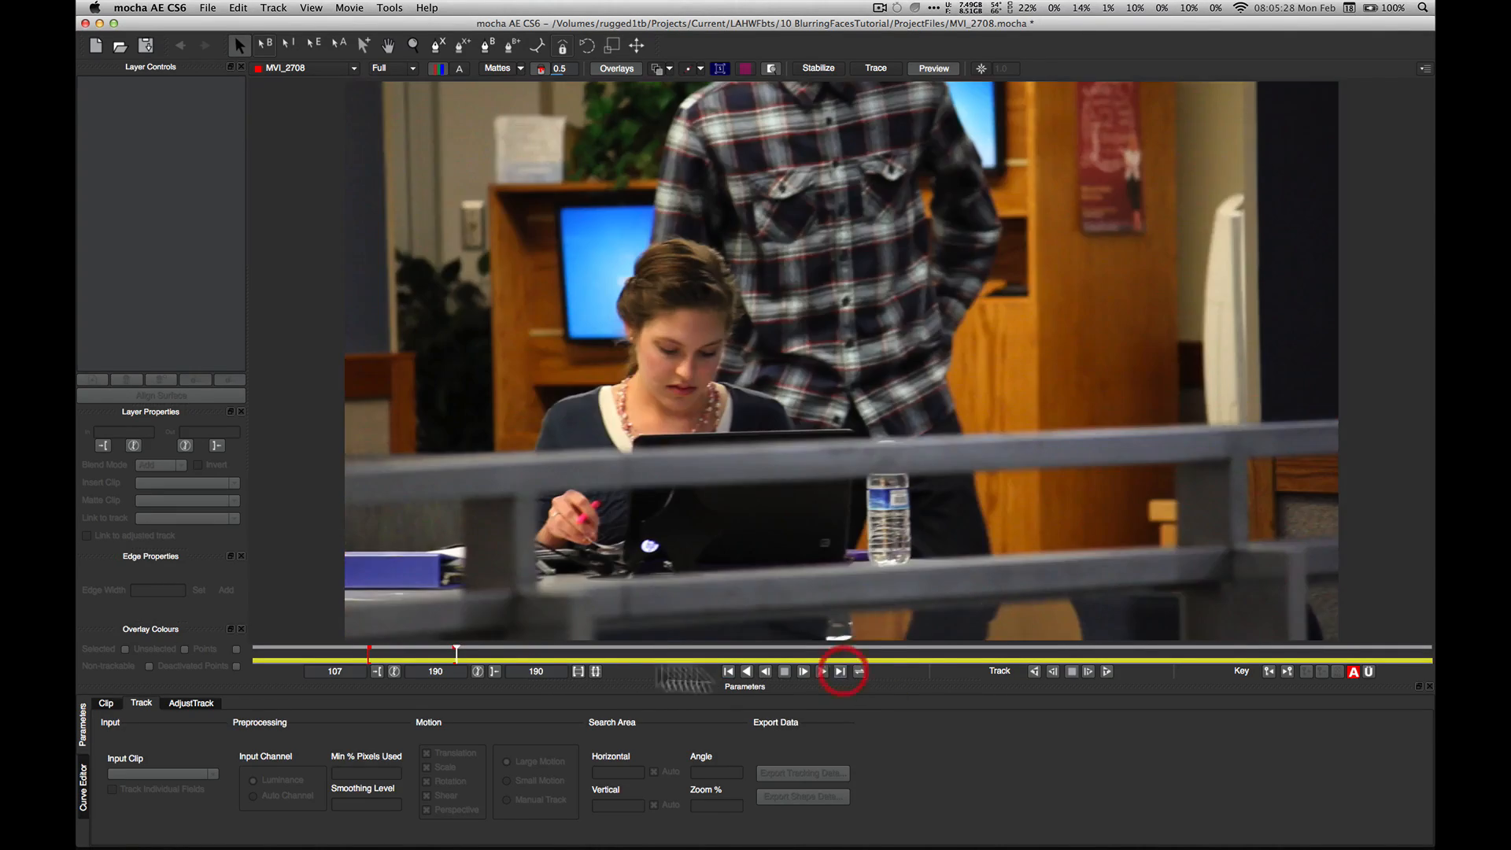
click(729, 671)
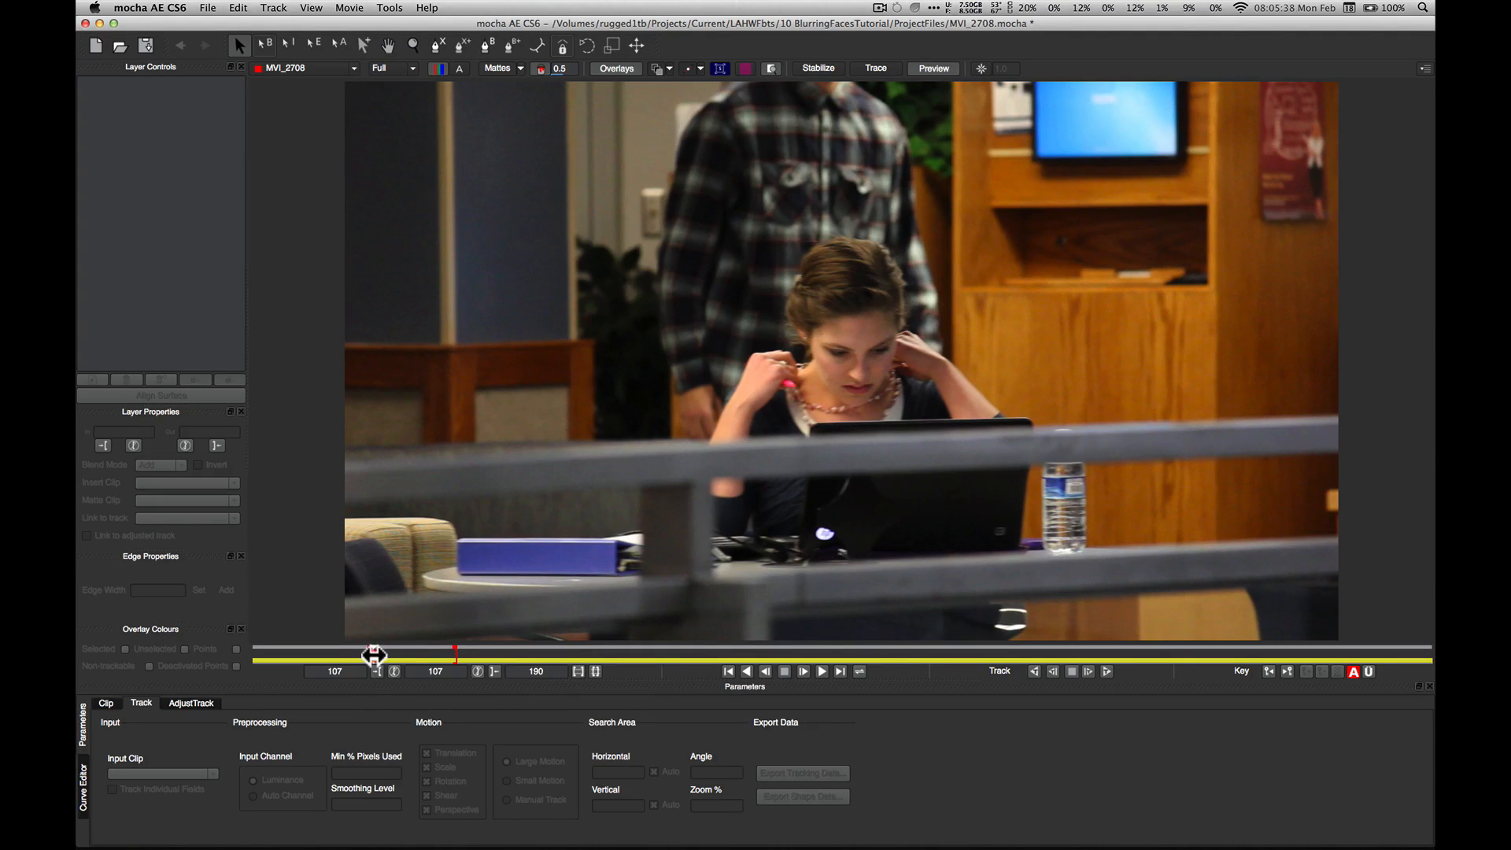
mouse_move(374, 654)
mouse_down()
mouse_move(451, 652)
mouse_move(372, 652)
mouse_up()
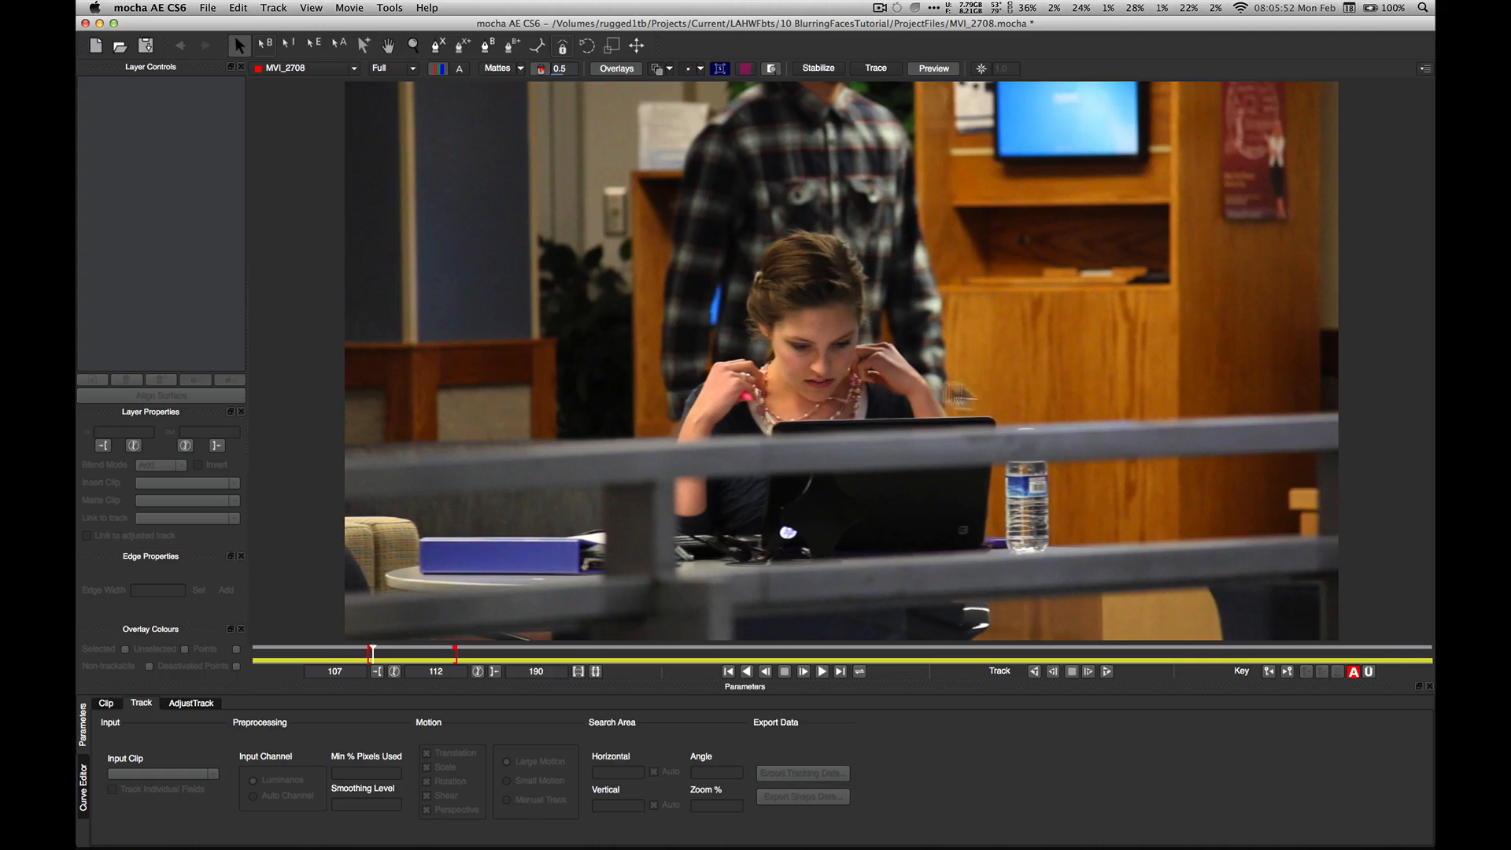
drag(372, 651, 420, 653)
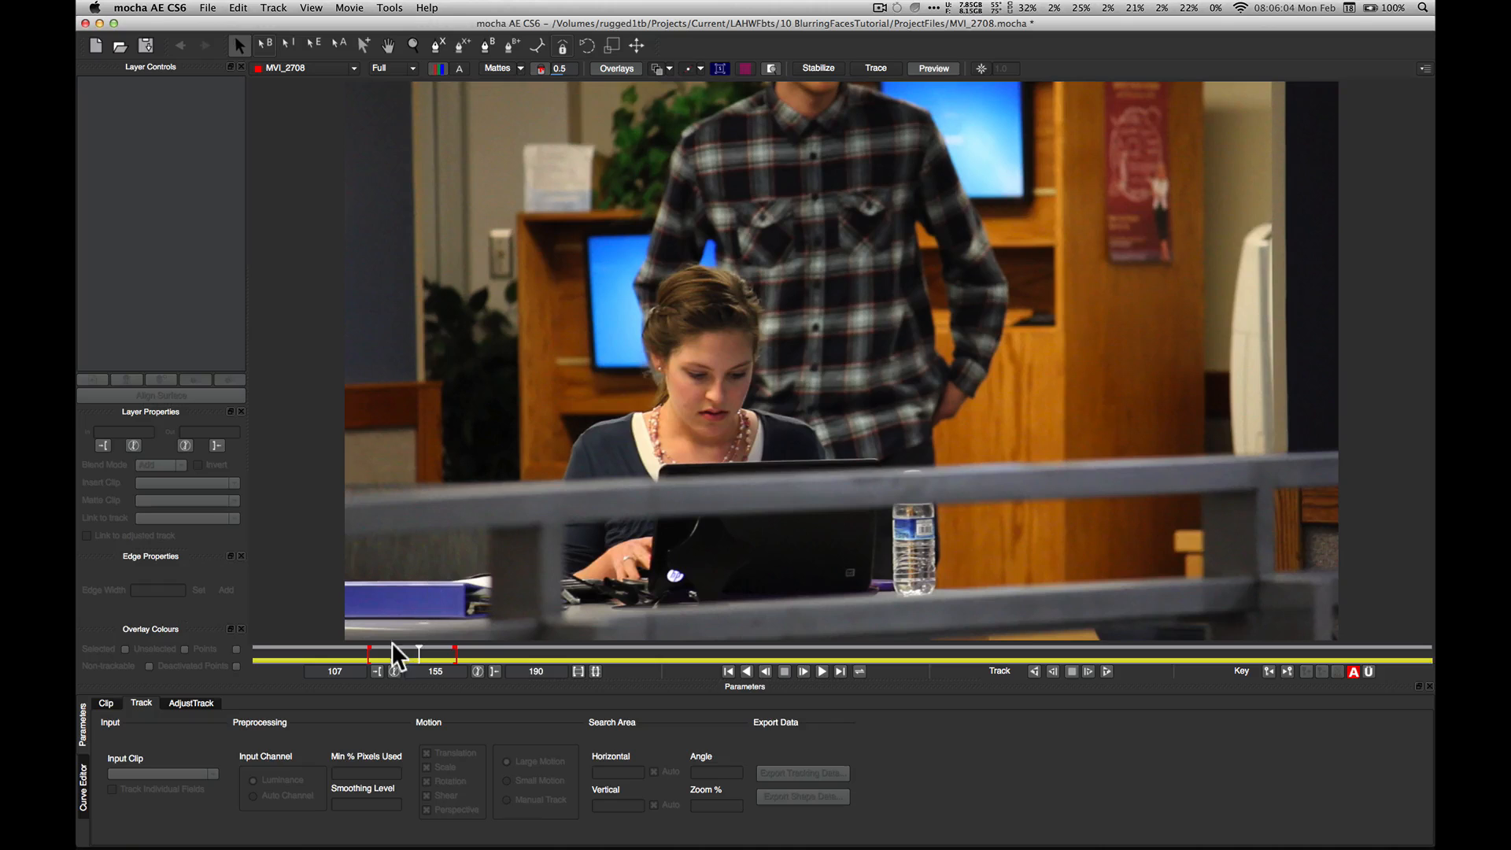
Step: Draw a closed X-spline around the seated woman's face at frame 107, with its points along the hairline, cheeks and chin
click(728, 672)
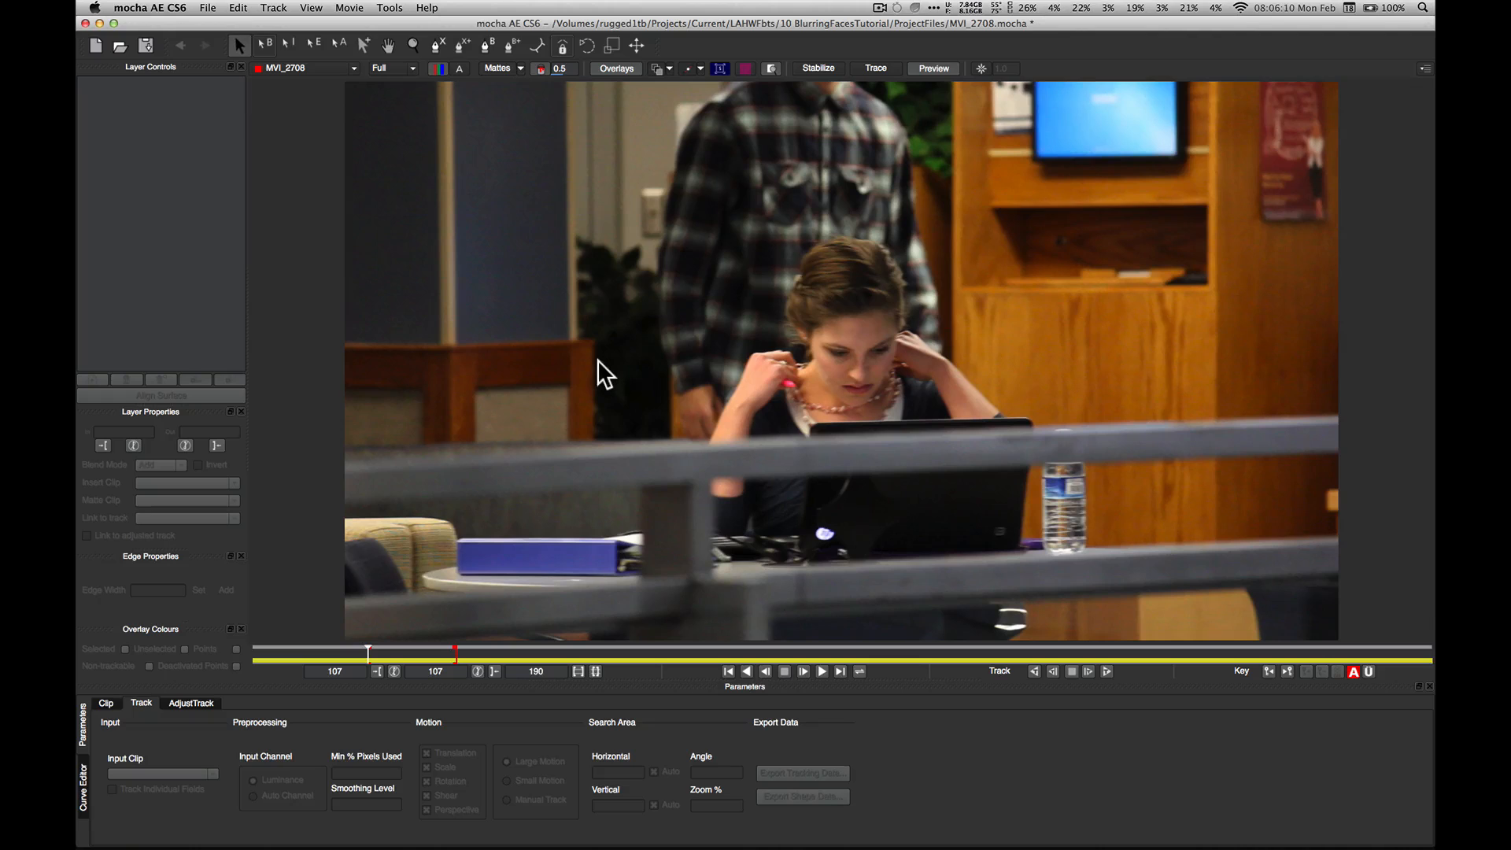
click(437, 42)
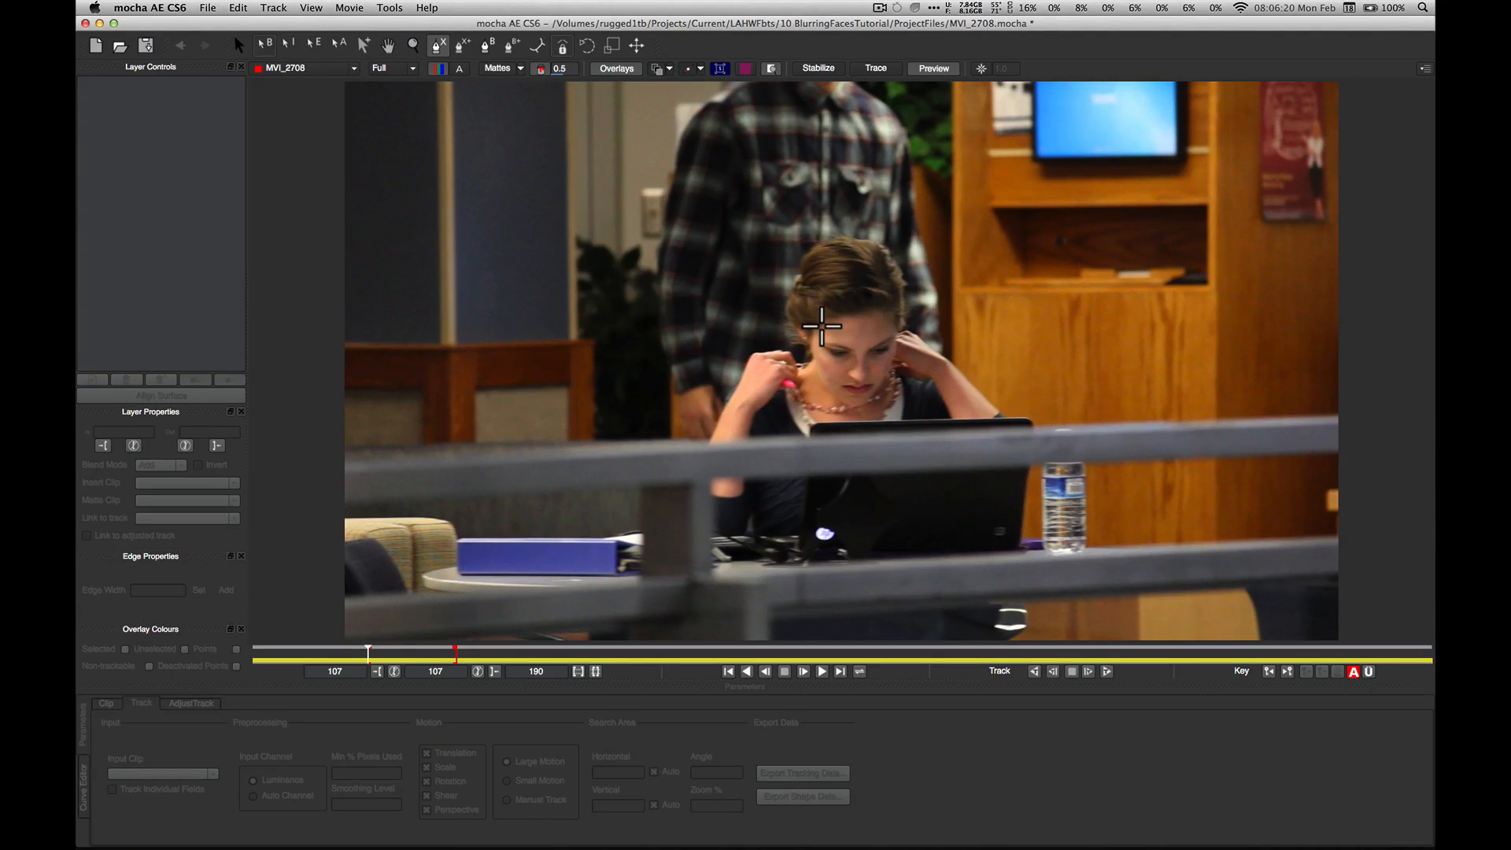
click(866, 301)
click(845, 316)
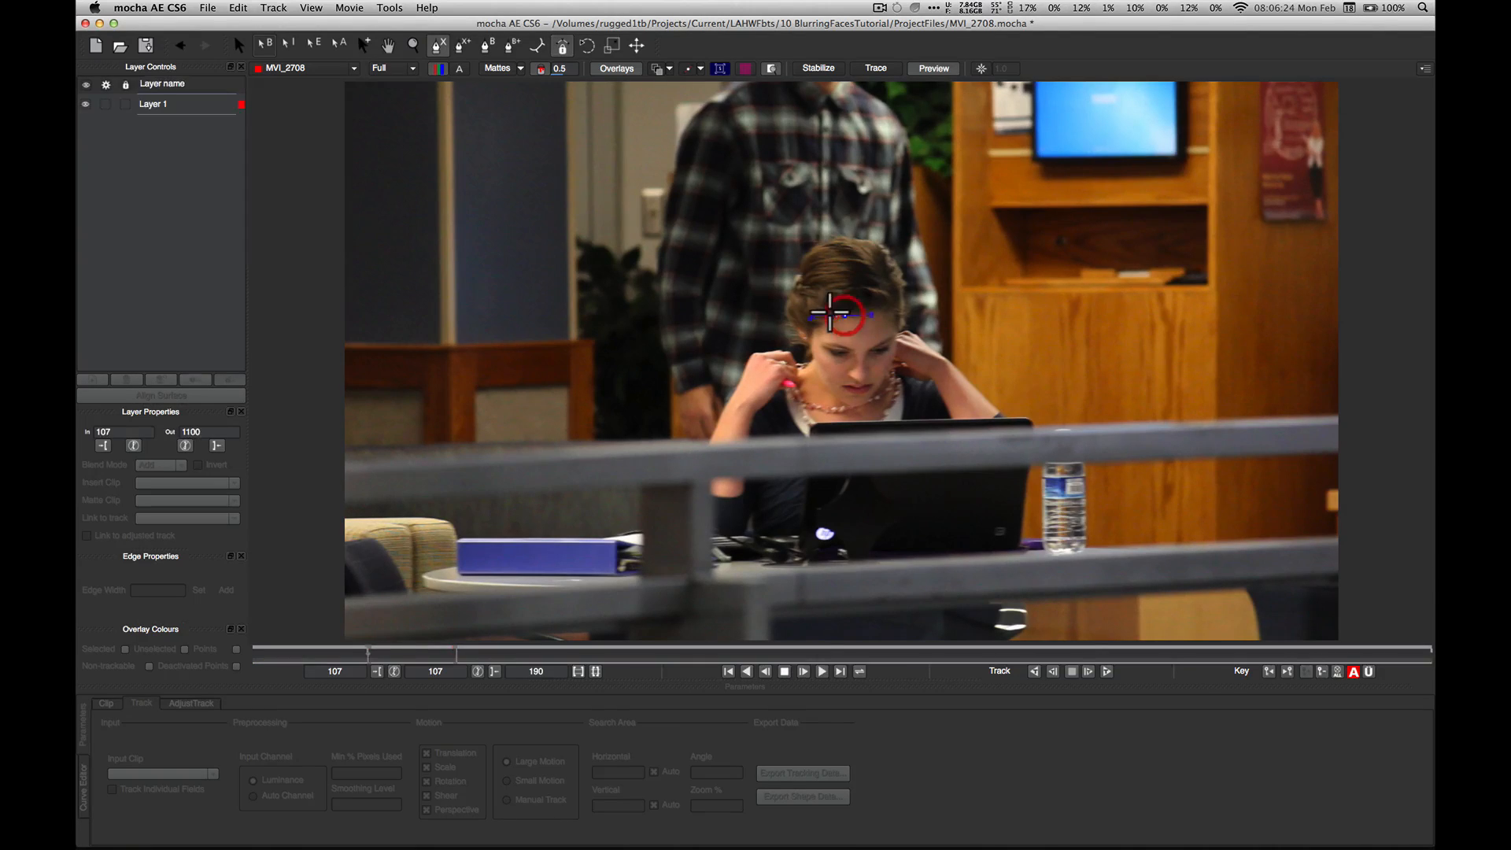
click(825, 321)
click(812, 297)
click(786, 321)
click(812, 333)
click(805, 384)
click(812, 360)
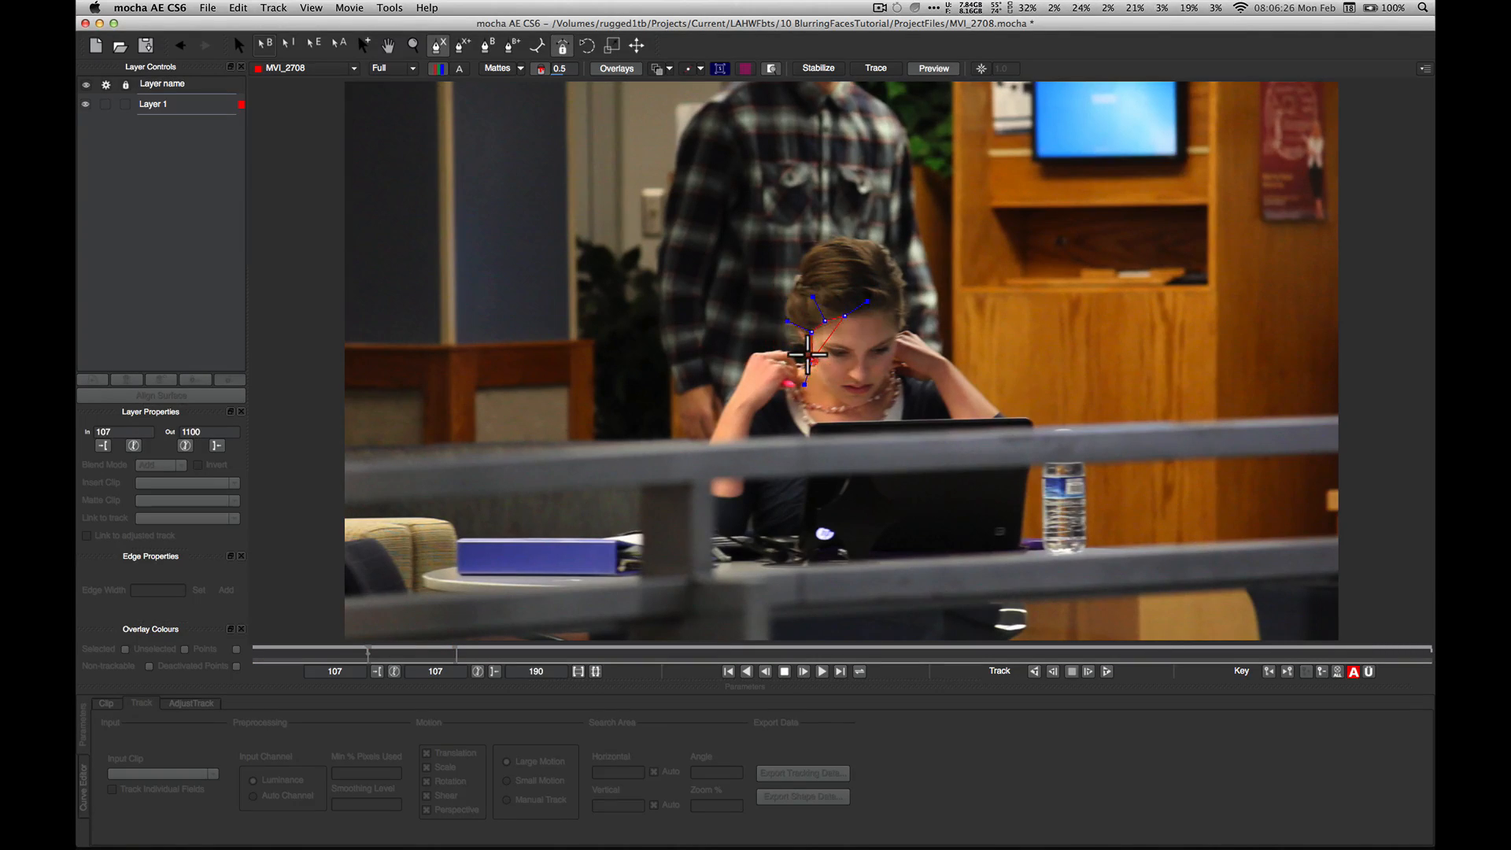
click(787, 367)
click(814, 412)
click(833, 397)
click(858, 434)
click(866, 410)
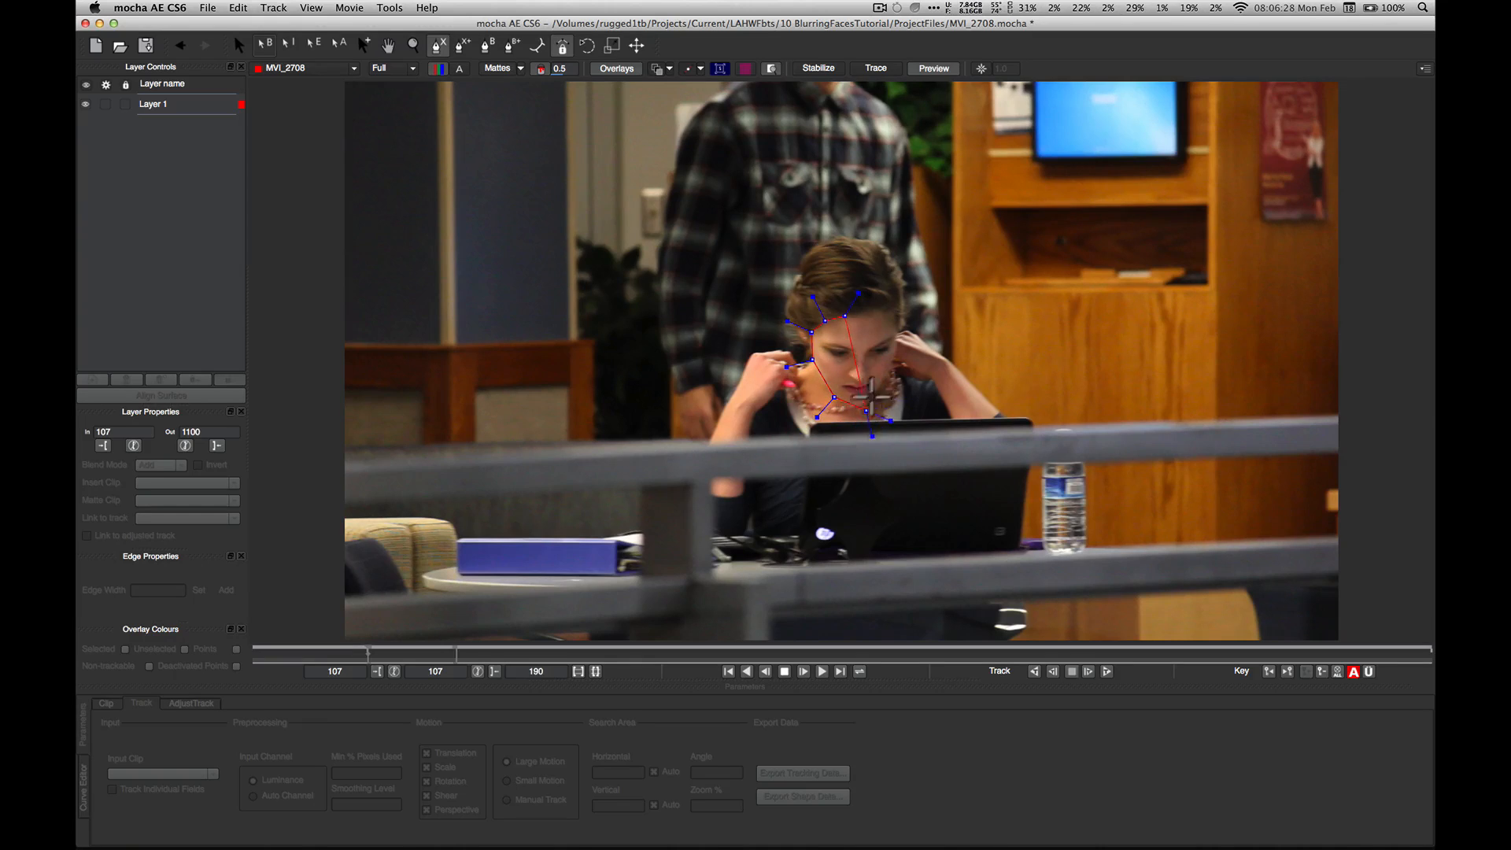
click(886, 379)
click(920, 335)
click(895, 344)
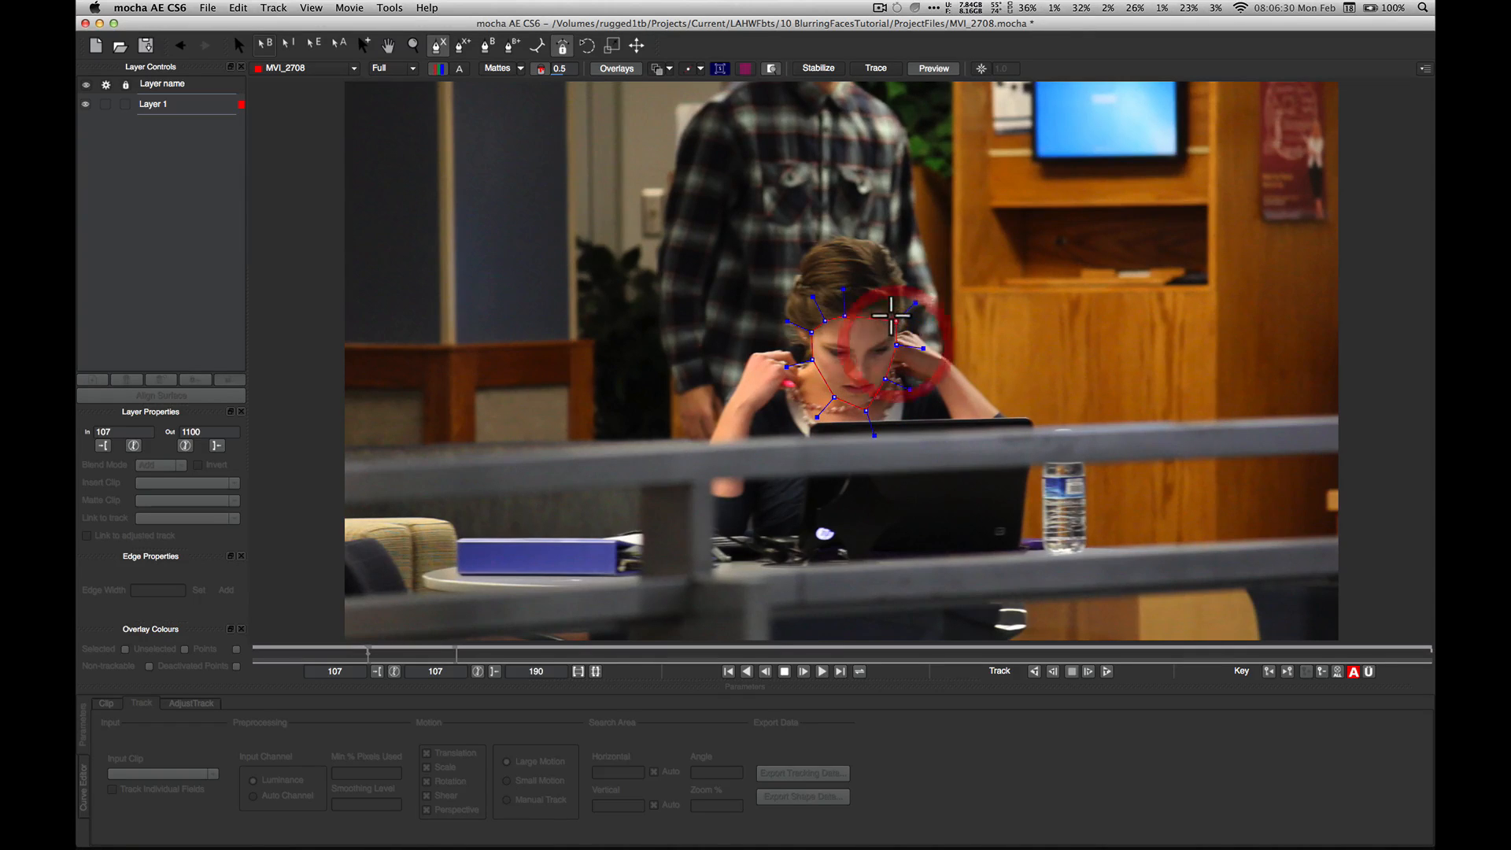
click(895, 320)
click(862, 319)
click(865, 285)
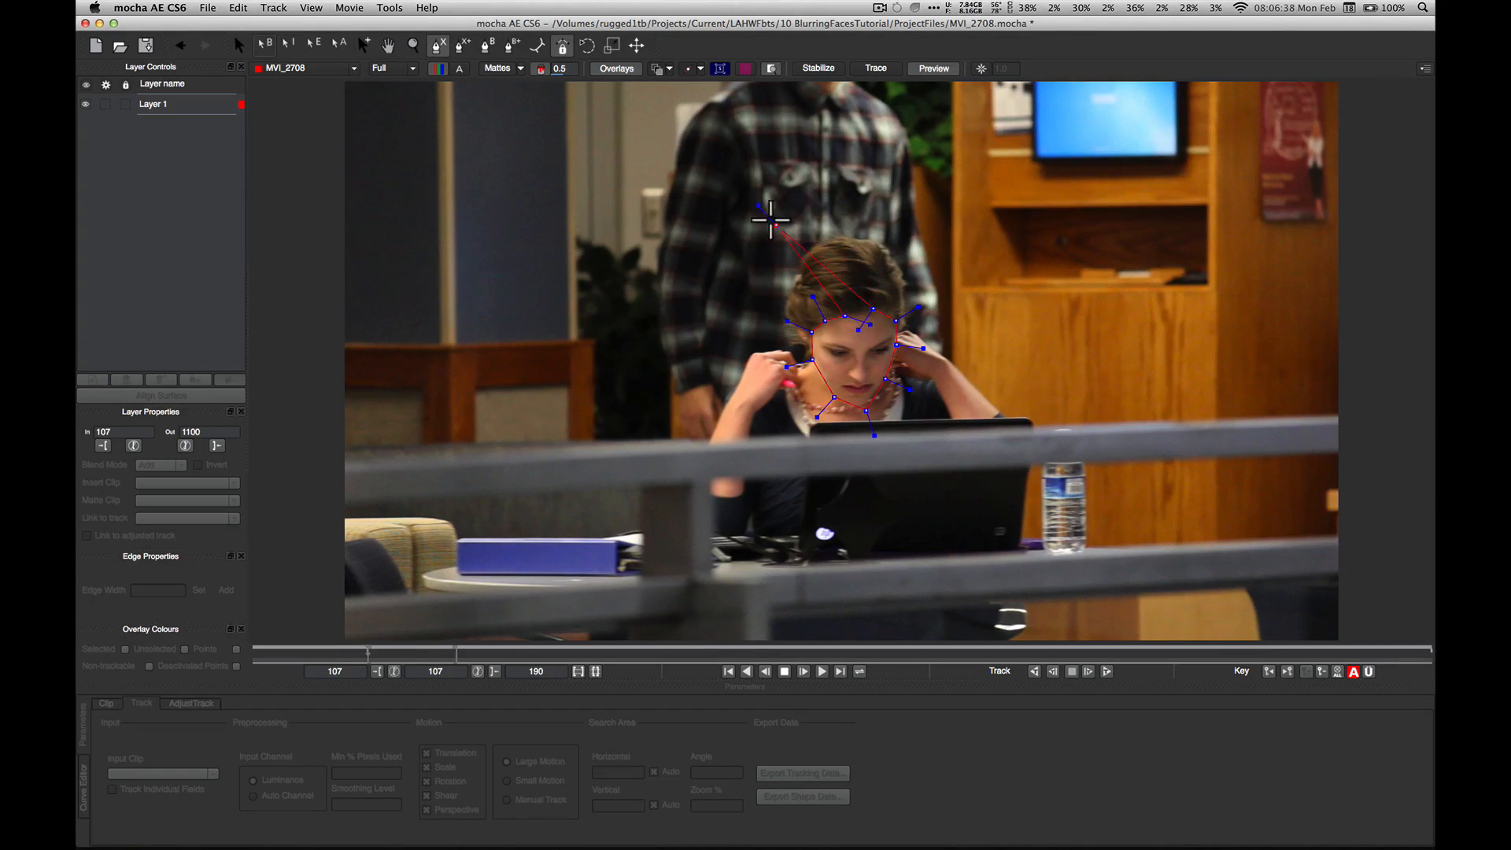
right_click(715, 208)
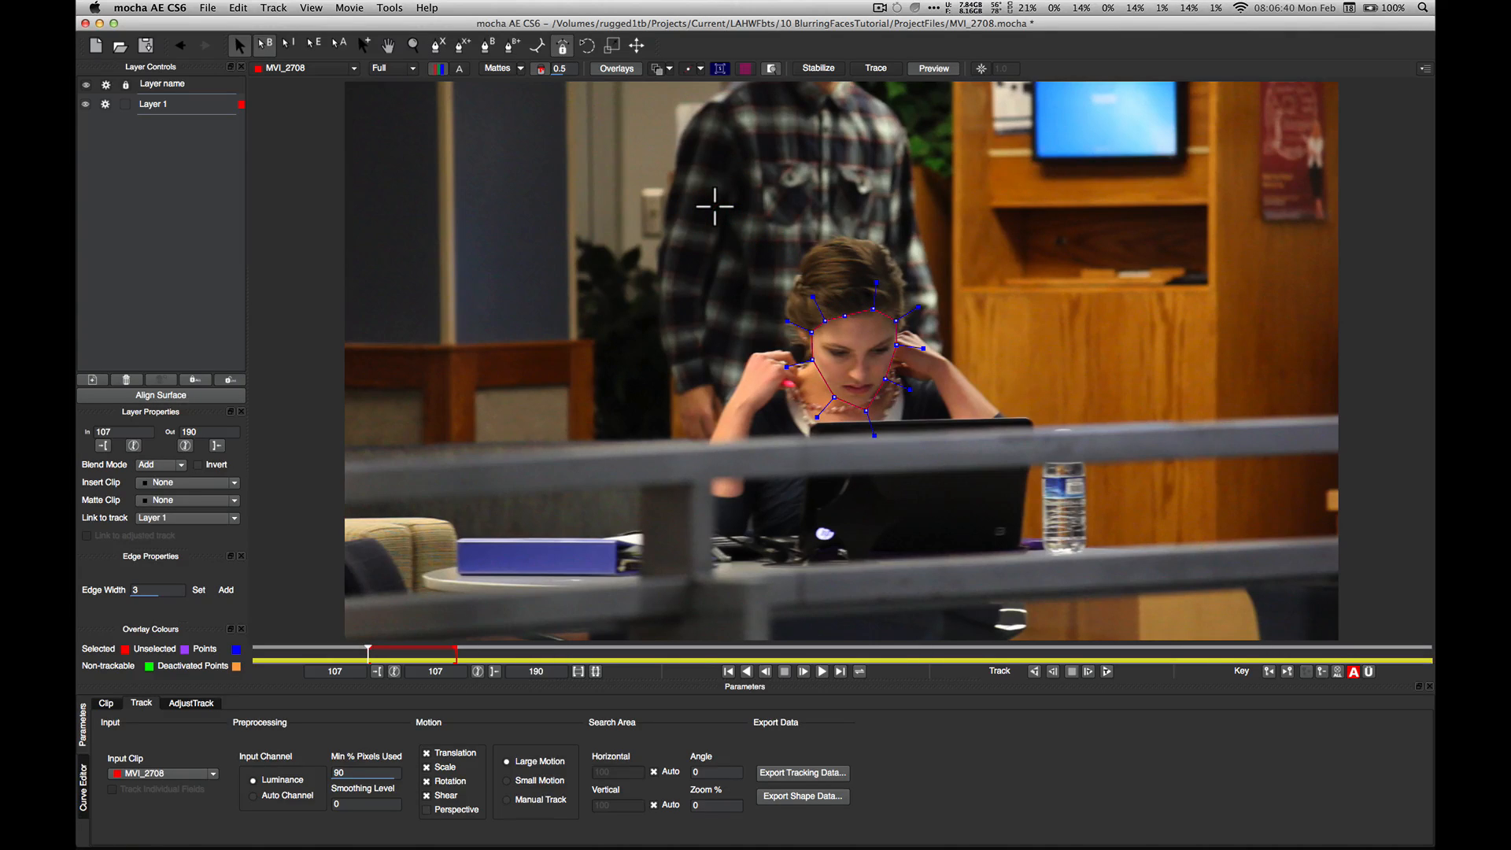
Step: Fine-tune the spline's points along the face outline, check it deselected, and select Layer 1 again
drag(870, 298, 834, 393)
click(811, 354)
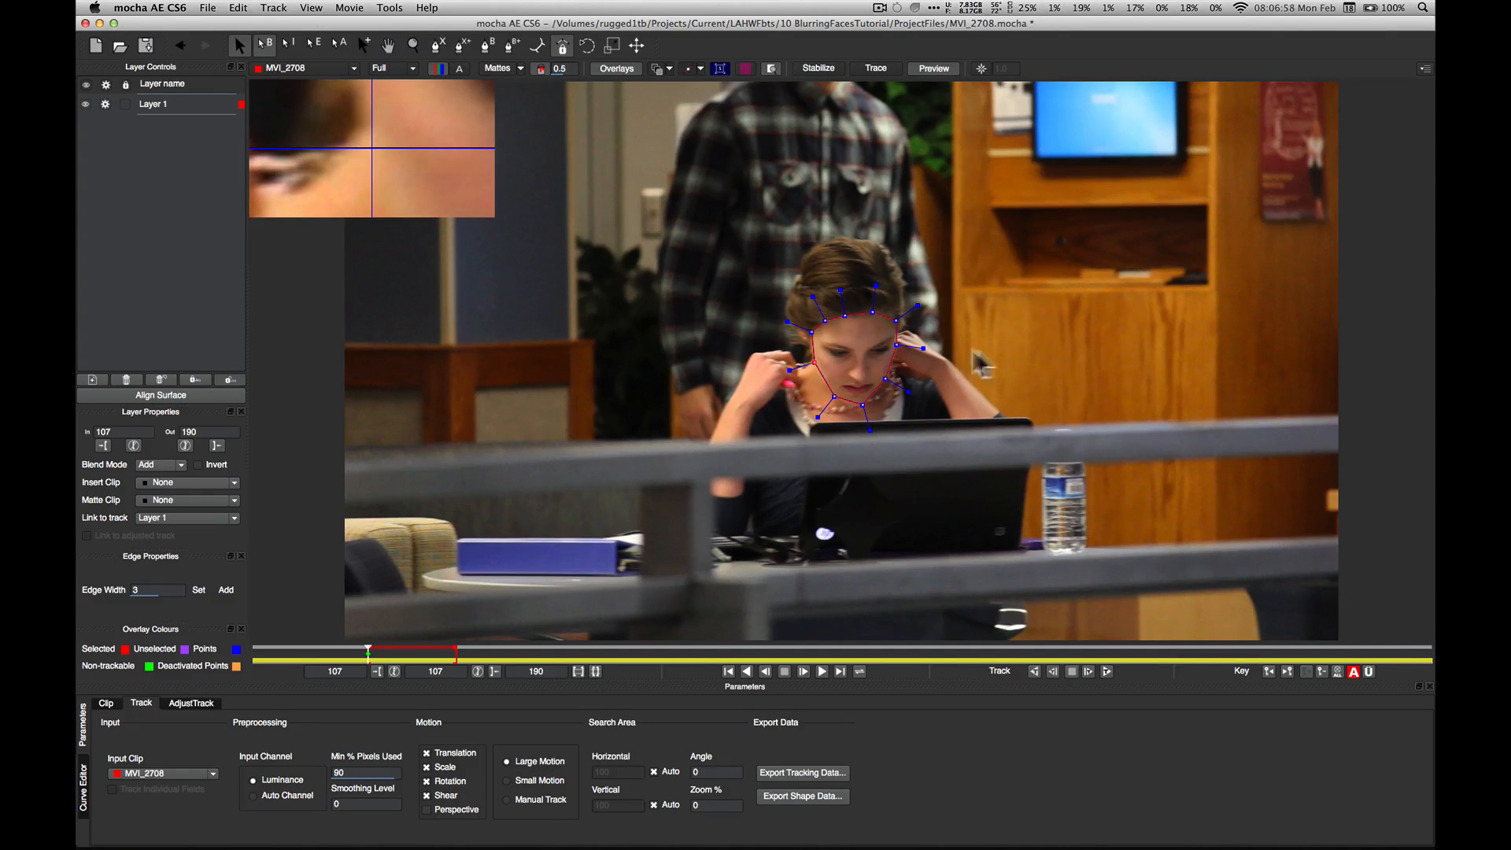
right_click(163, 100)
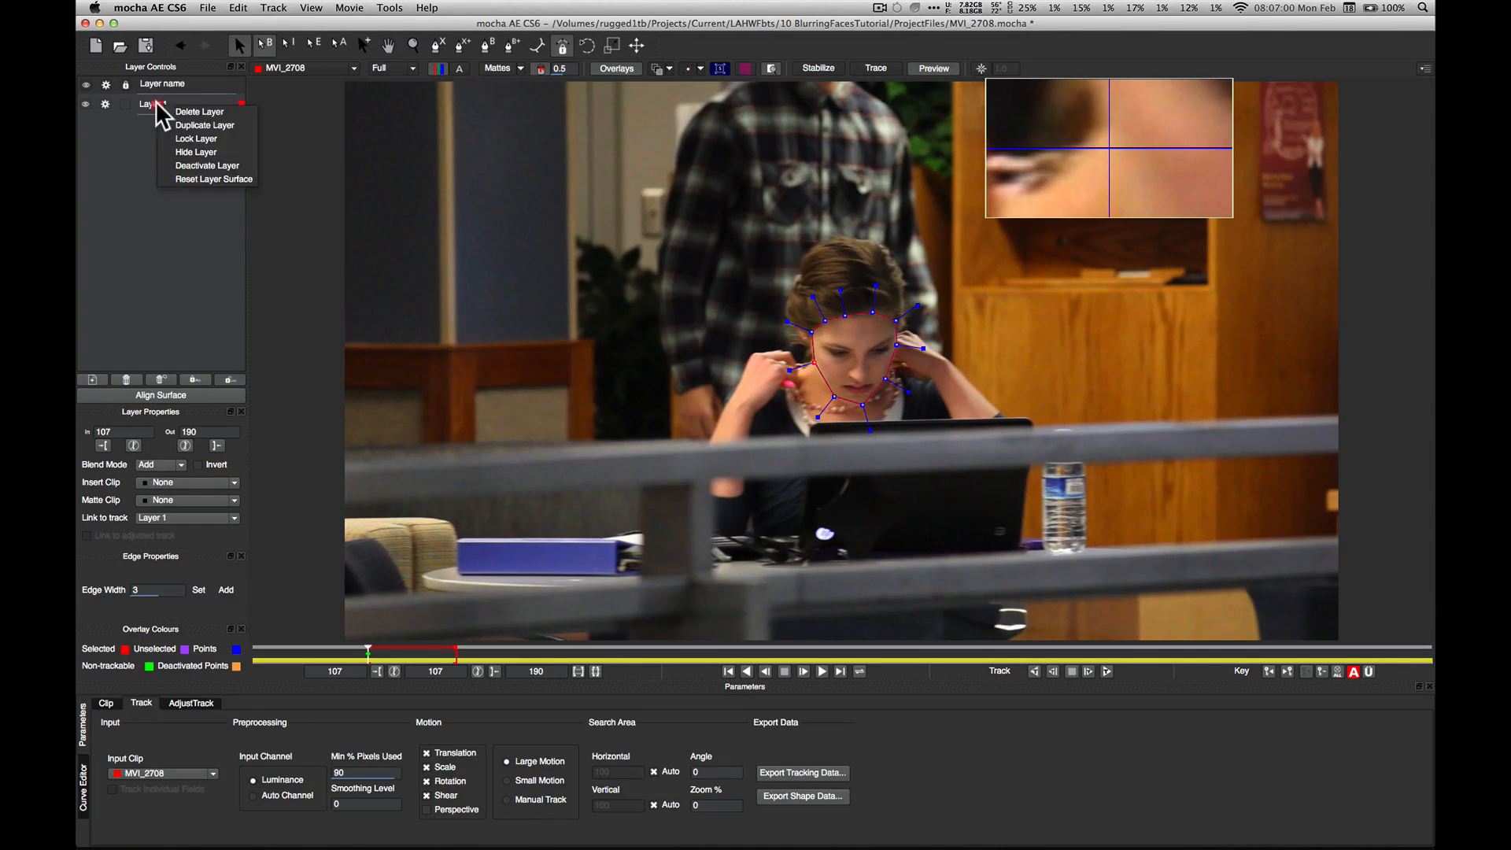
click(136, 154)
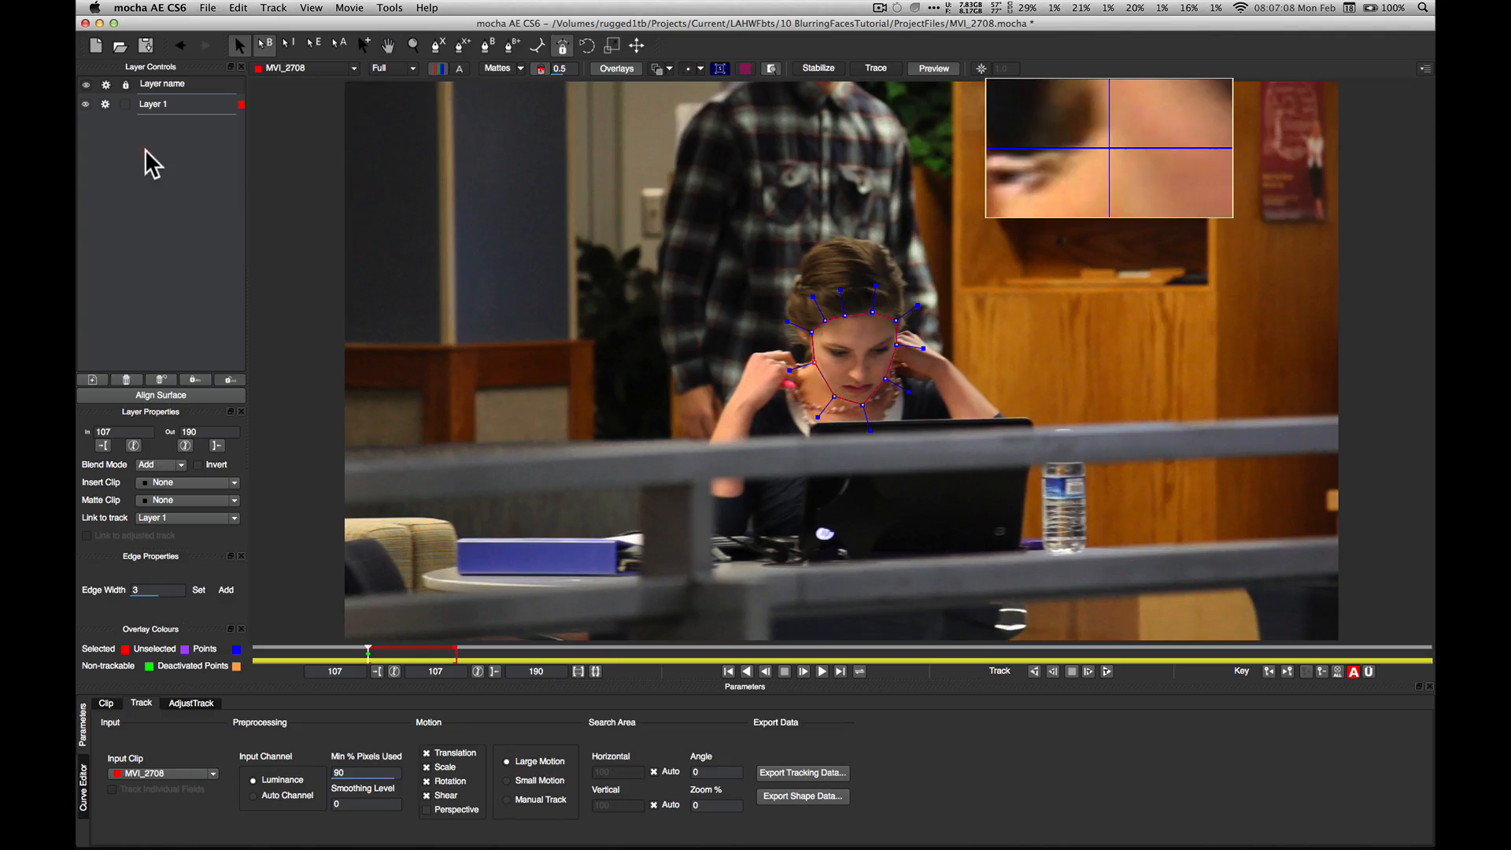
click(845, 494)
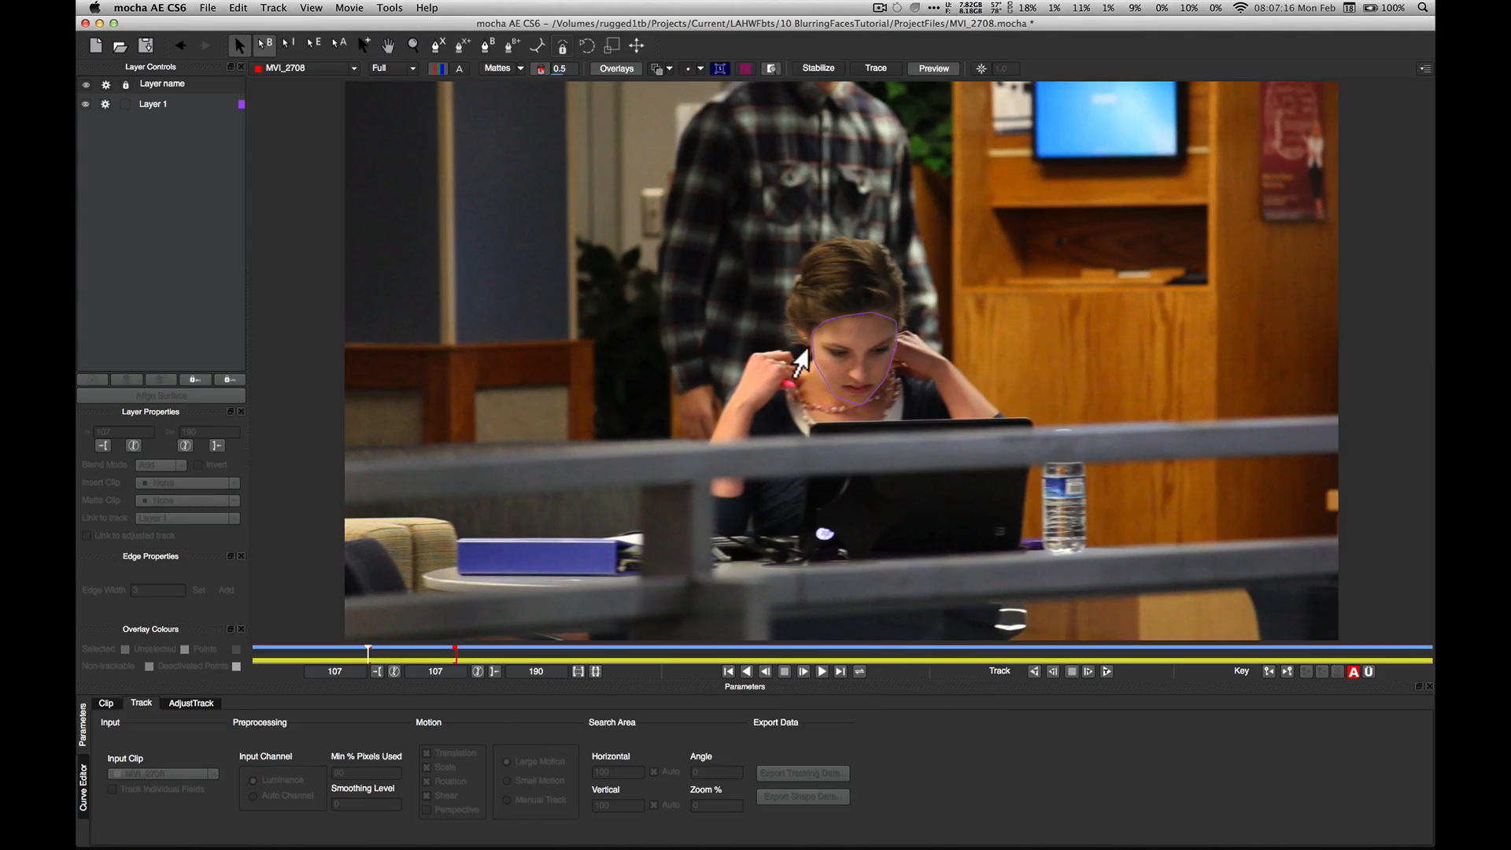
click(803, 351)
click(684, 452)
click(185, 101)
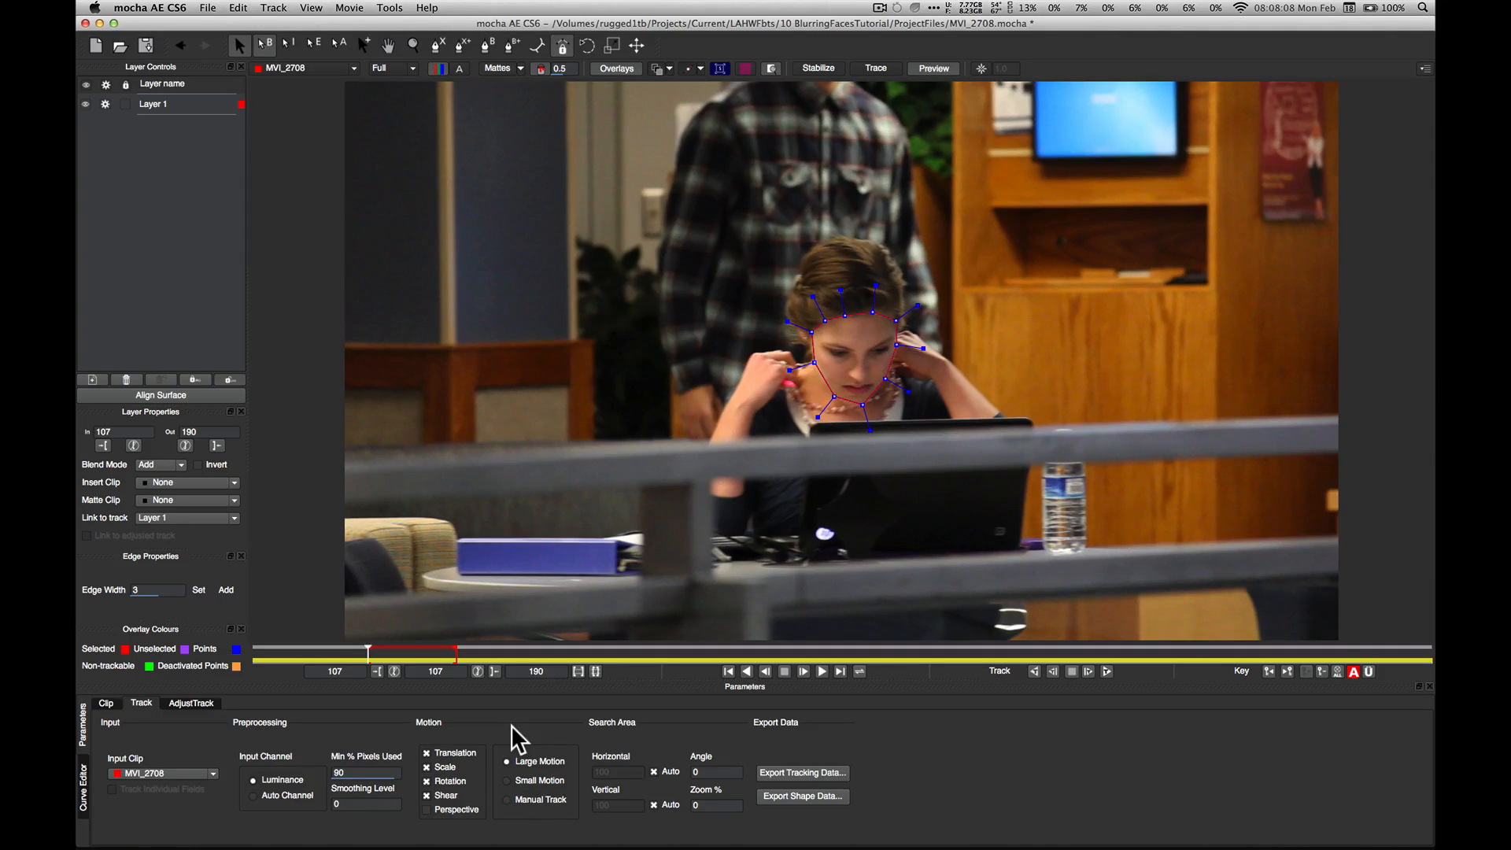
Step: Include perspective in Layer 1's tracked motion alongside translation, scale, rotation and shear
click(254, 781)
click(389, 771)
click(427, 767)
click(428, 780)
click(456, 796)
click(441, 765)
click(426, 766)
click(449, 780)
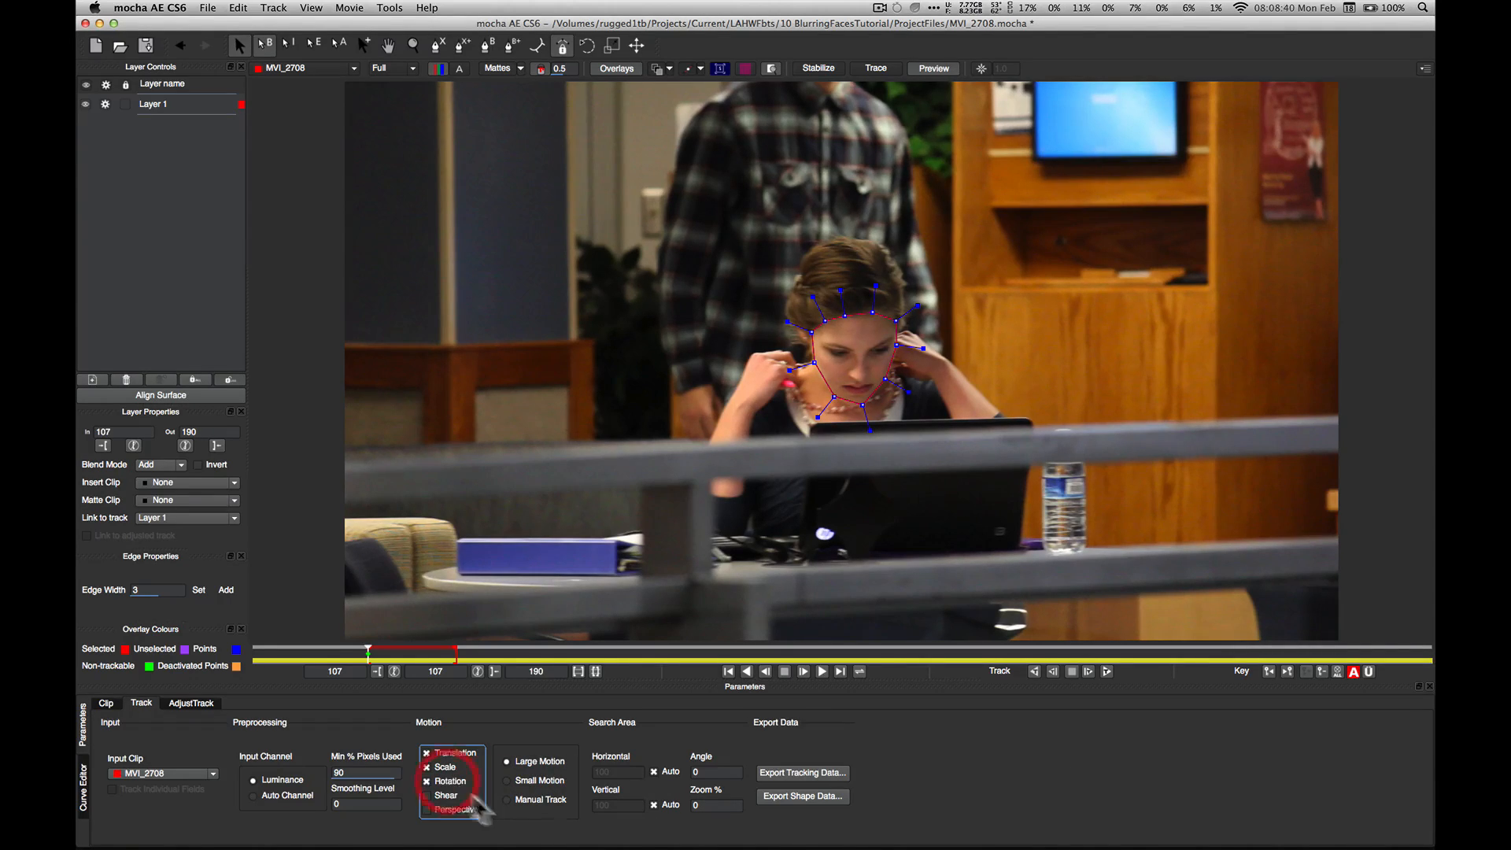
click(438, 794)
click(444, 808)
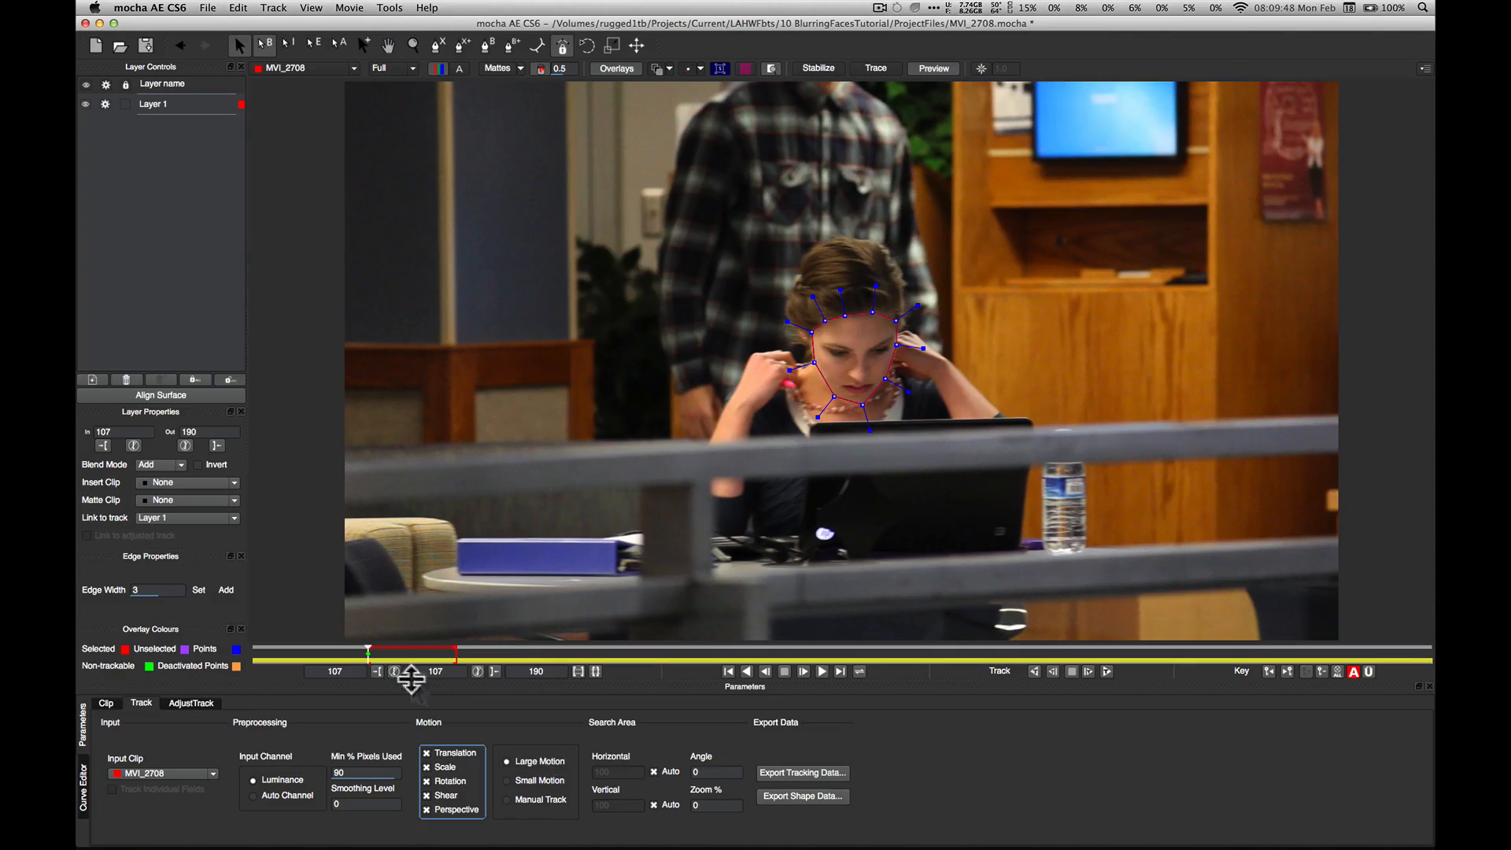
Step: Scrub between frames 107 and about 141 to examine how far the face moves in the frame, and return to frame 107
mouse_move(368, 650)
mouse_down()
mouse_move(432, 649)
mouse_move(396, 649)
mouse_up()
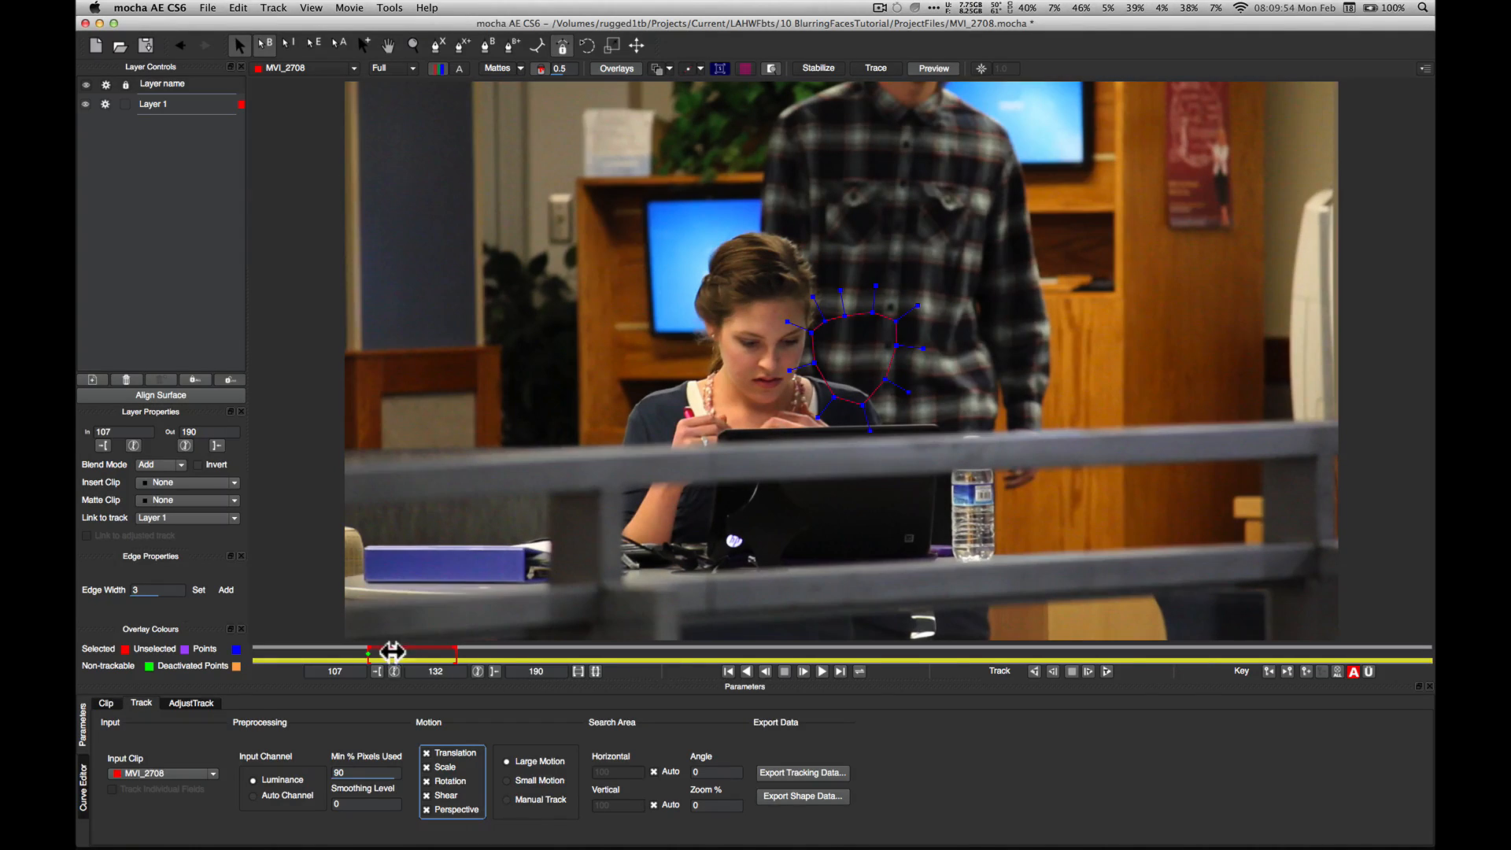
click(728, 672)
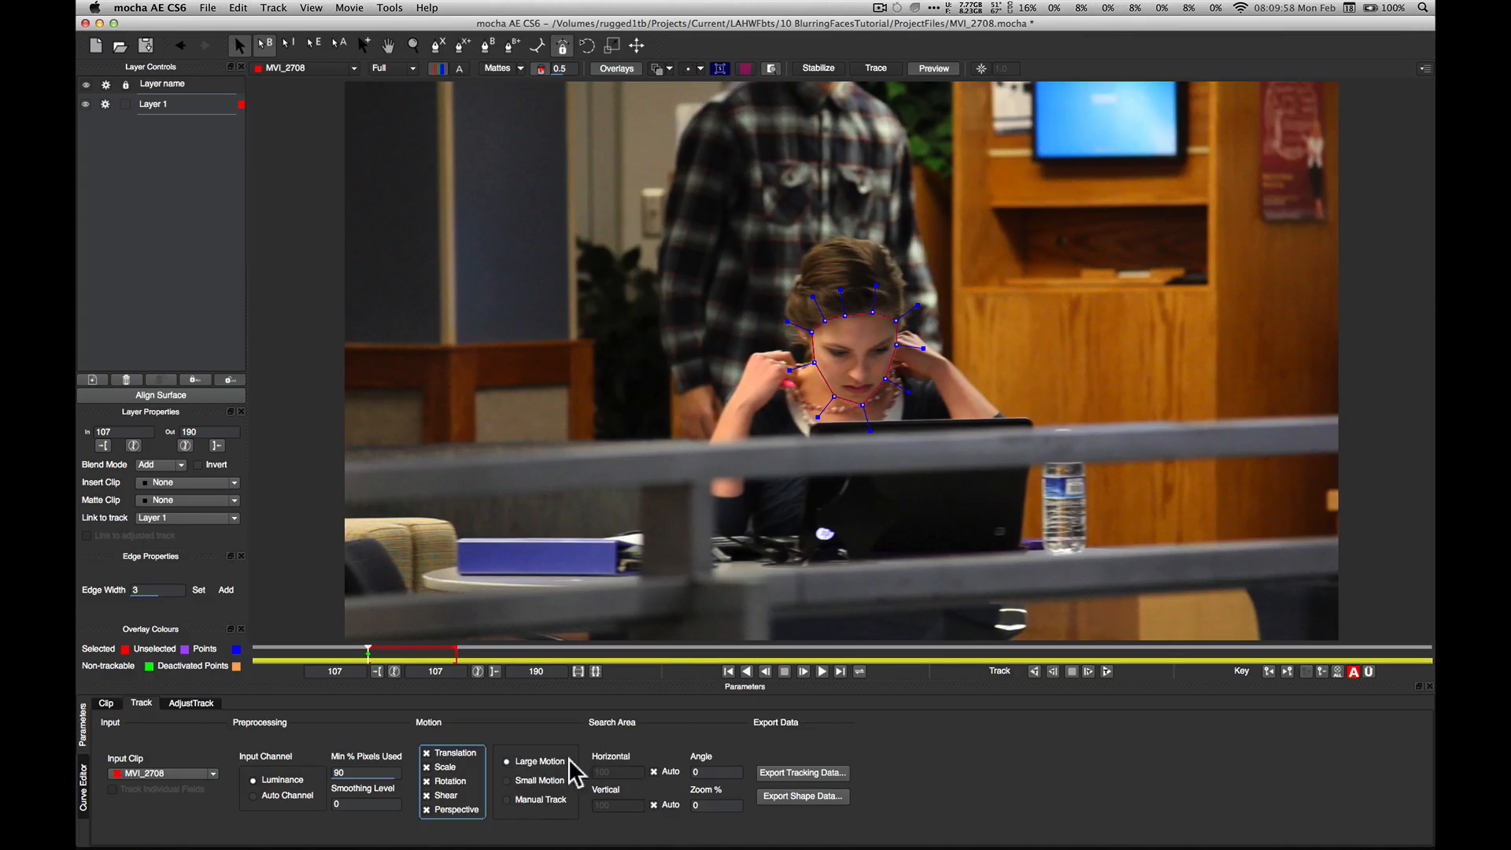
drag(368, 653, 403, 653)
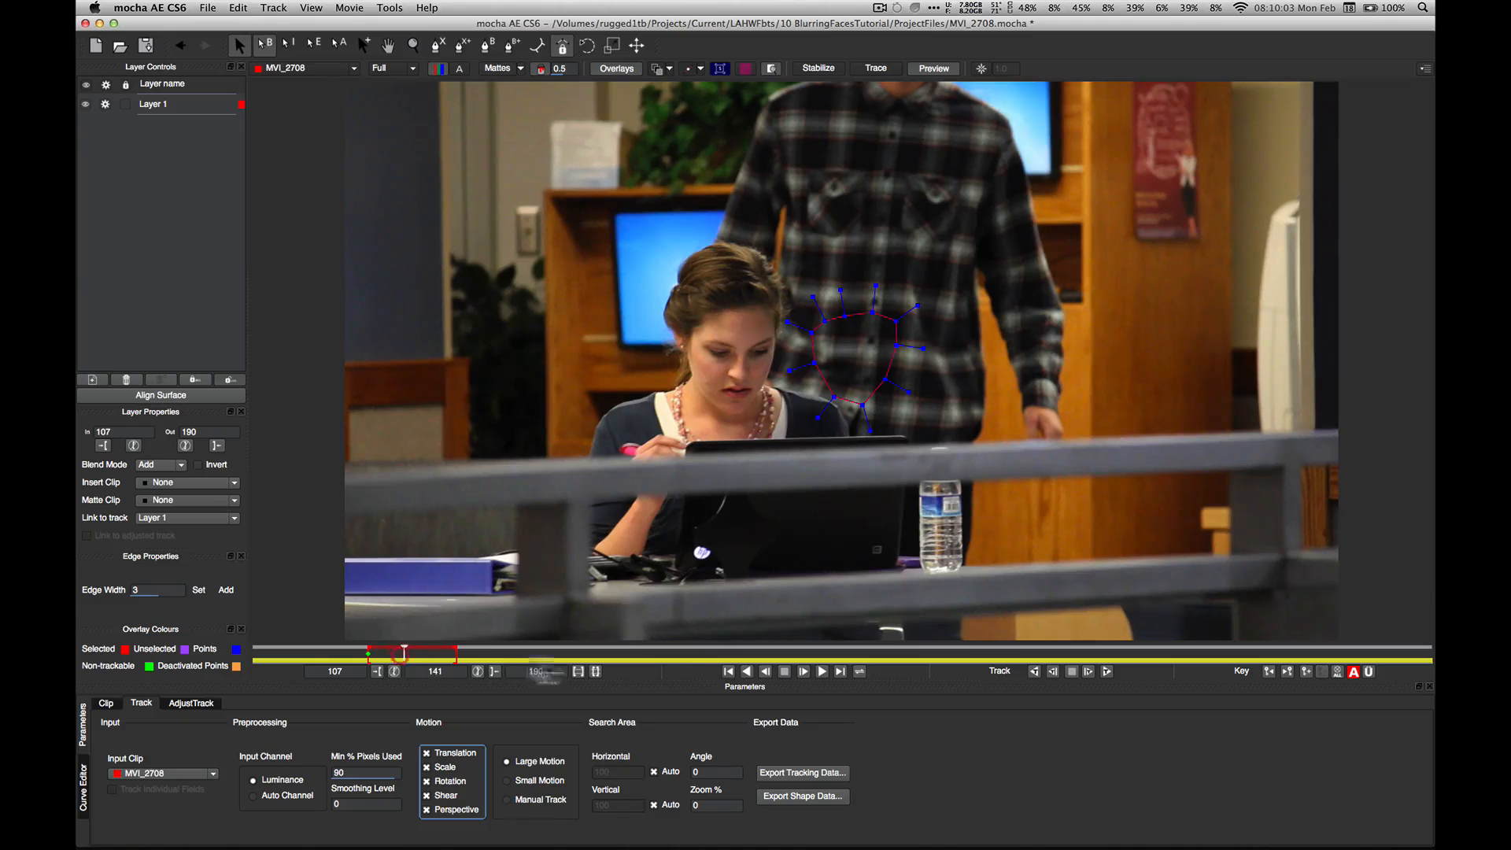
click(726, 671)
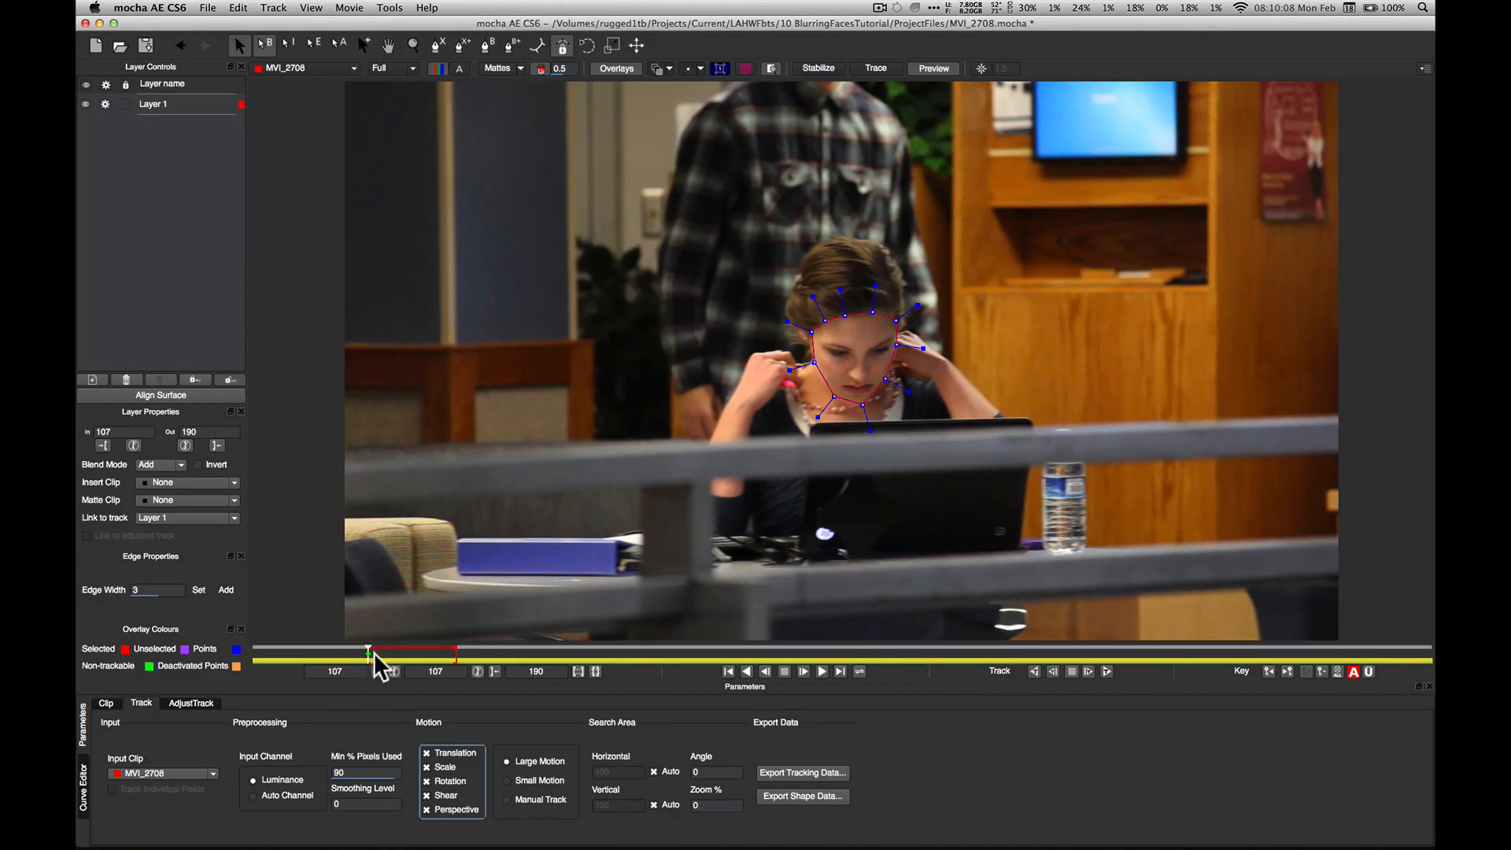
drag(369, 654, 401, 653)
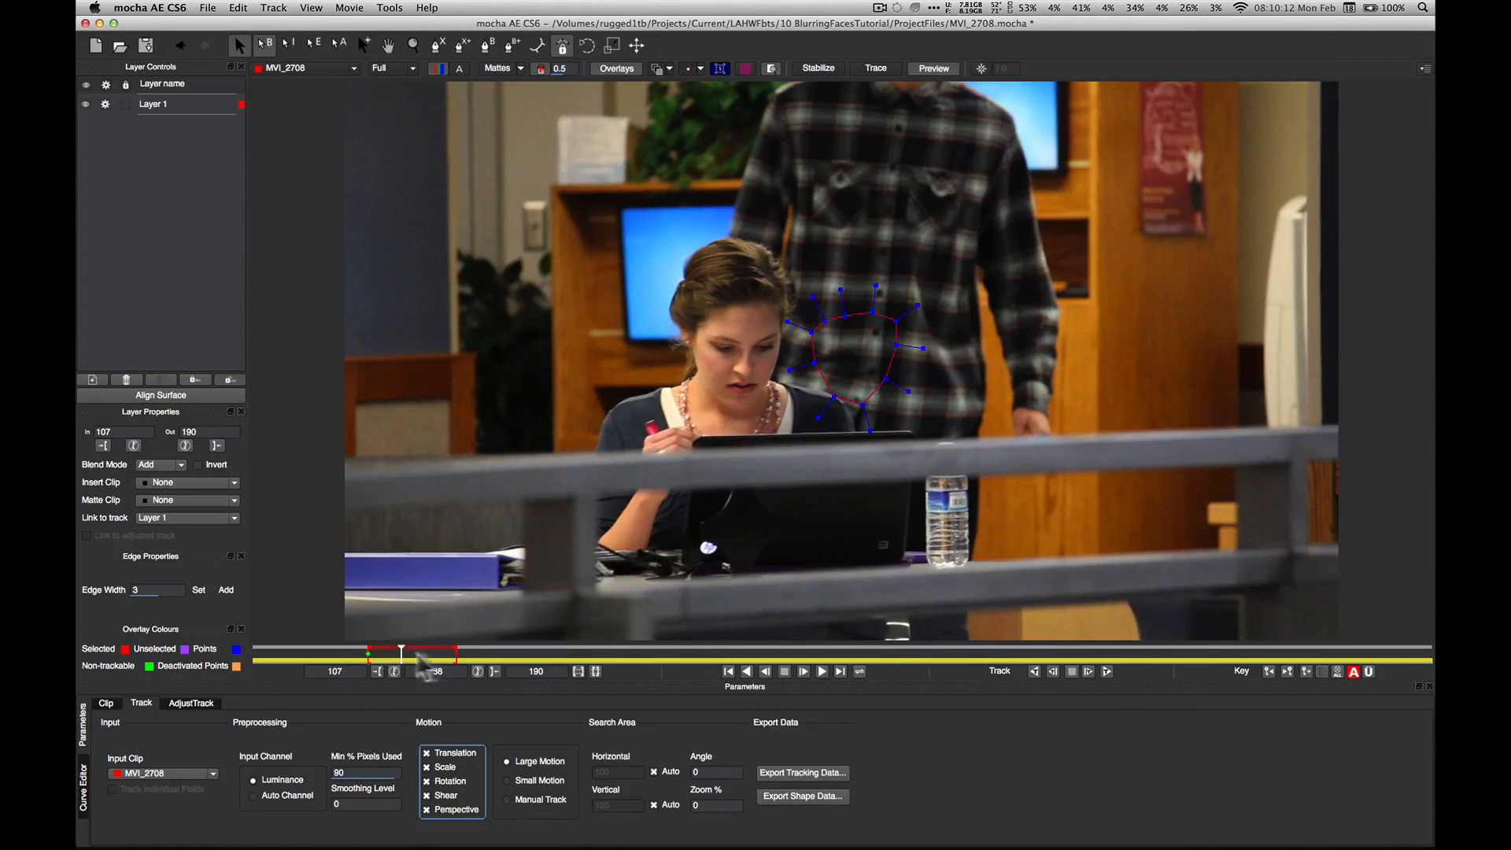
click(729, 670)
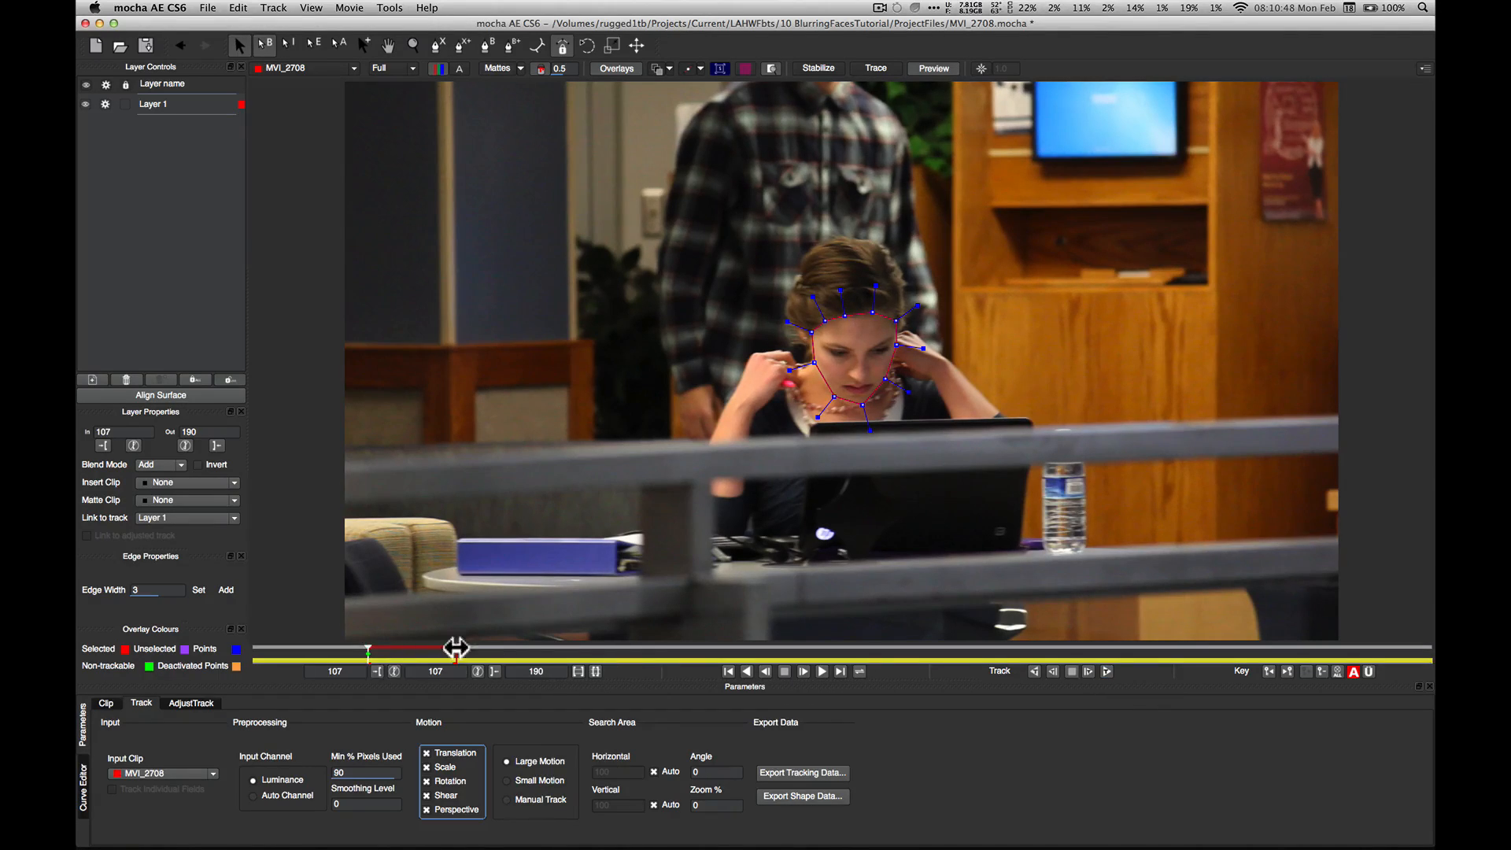
Step: Track the face forward from frame 107 to frame 190, review the tracked spline over the clip, and return to frame 107
click(1106, 671)
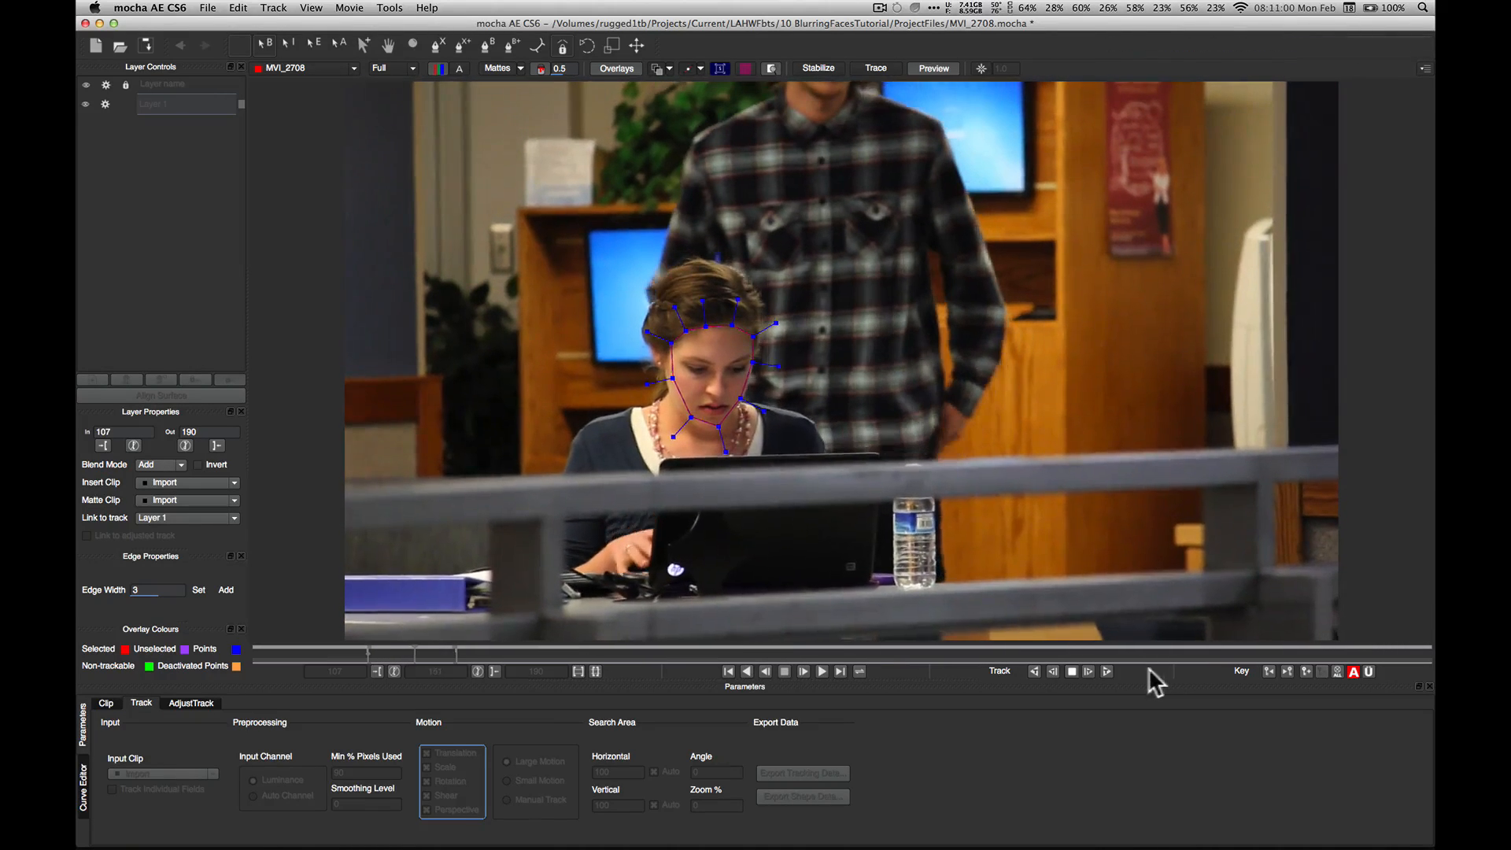
key(Escape)
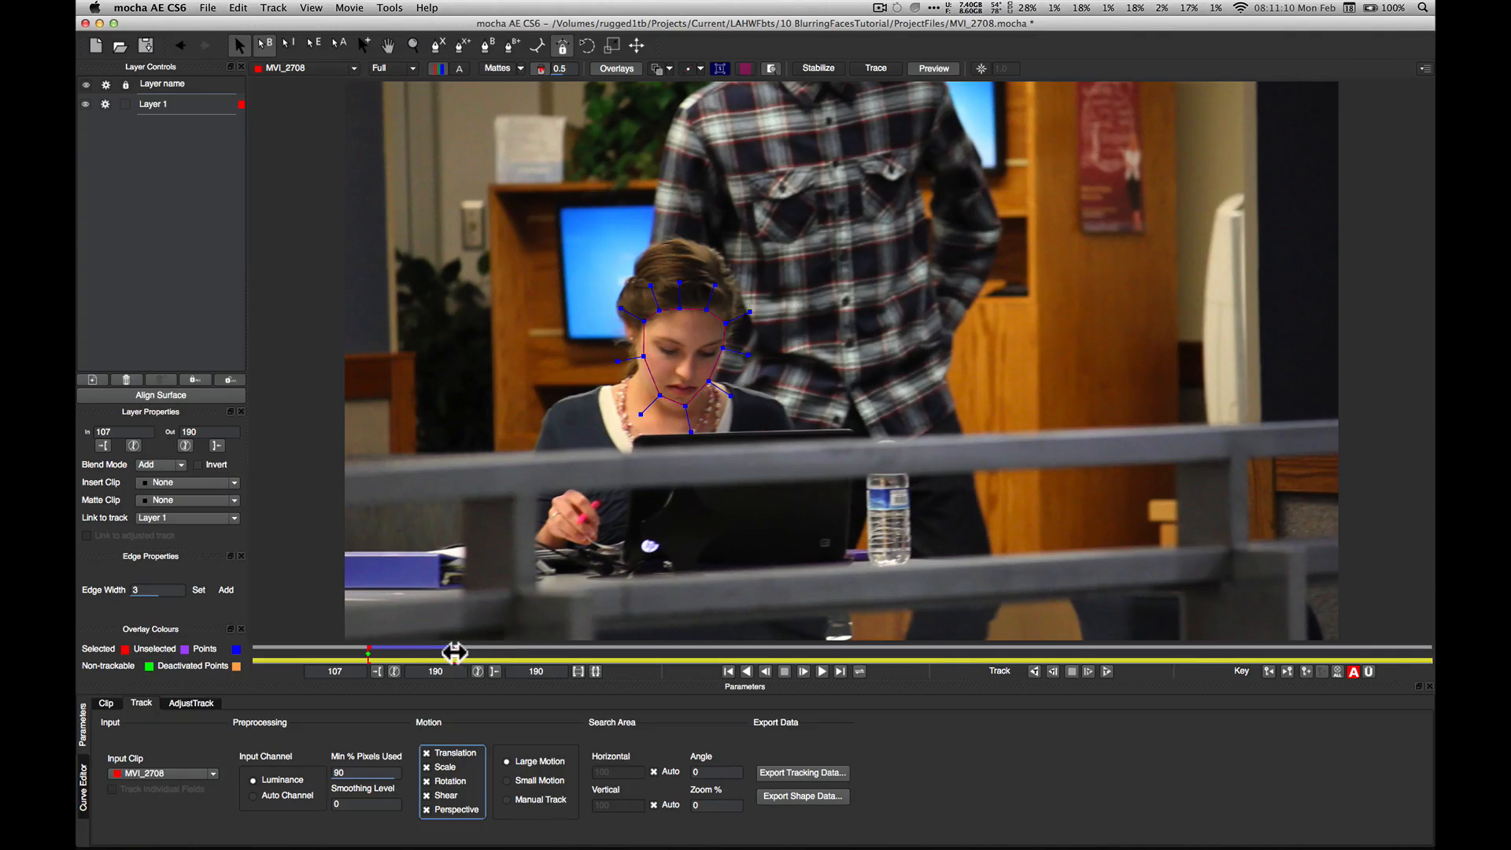
drag(444, 654, 412, 653)
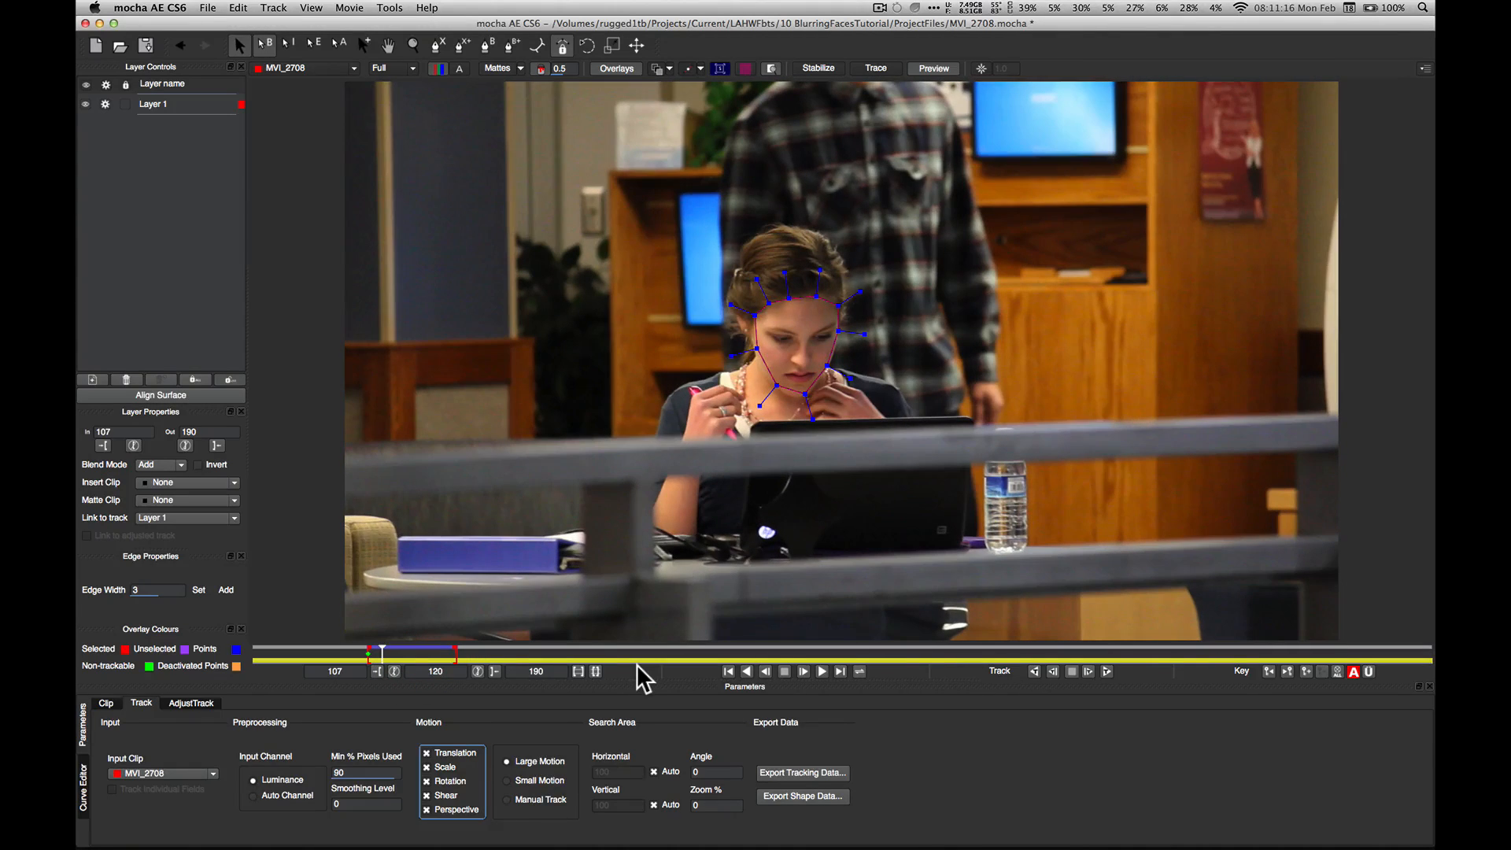
key(super+t)
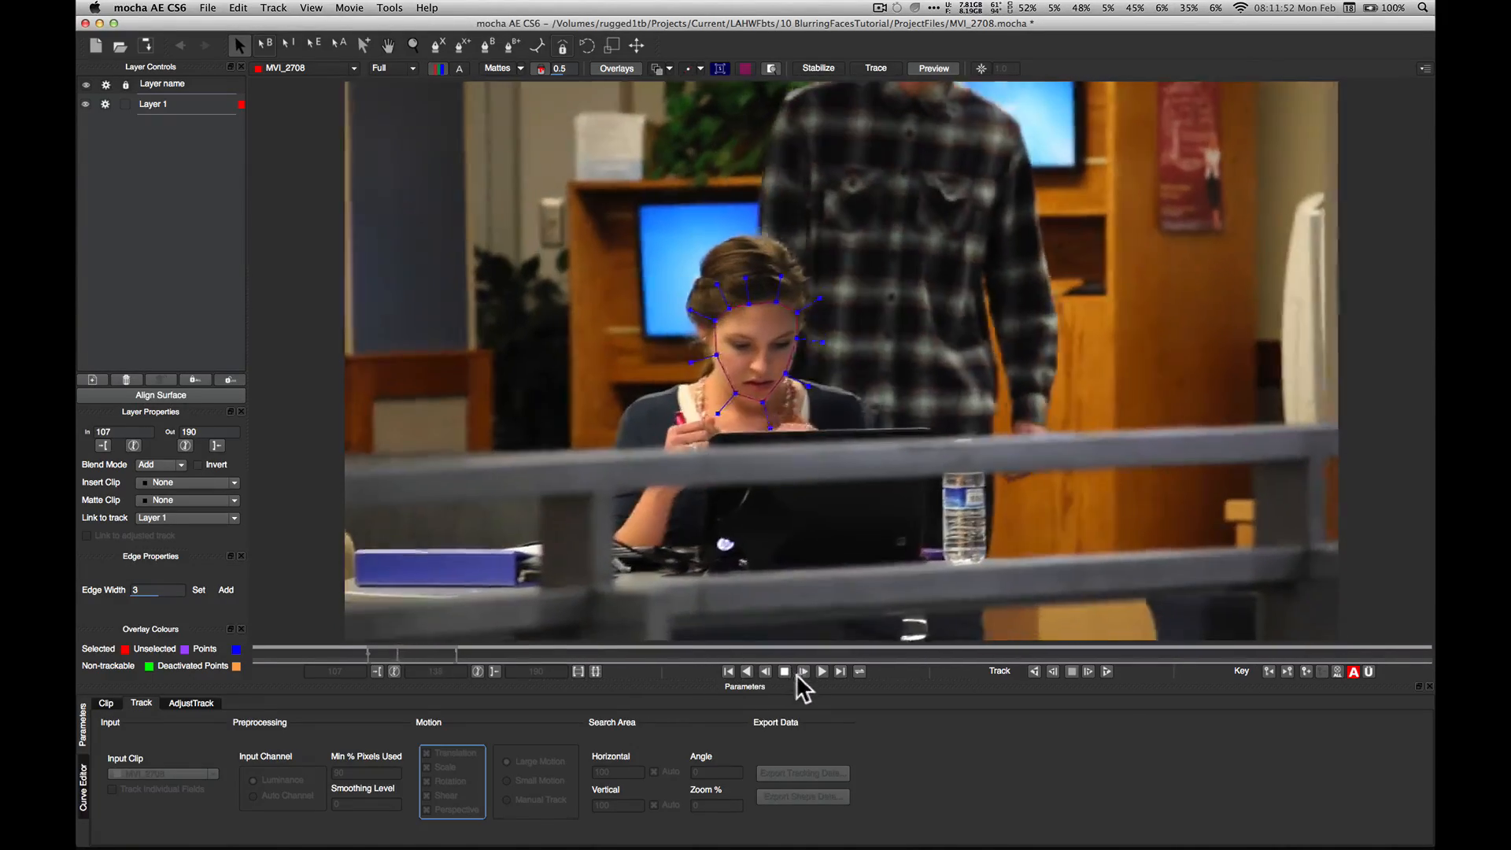
click(785, 672)
click(728, 672)
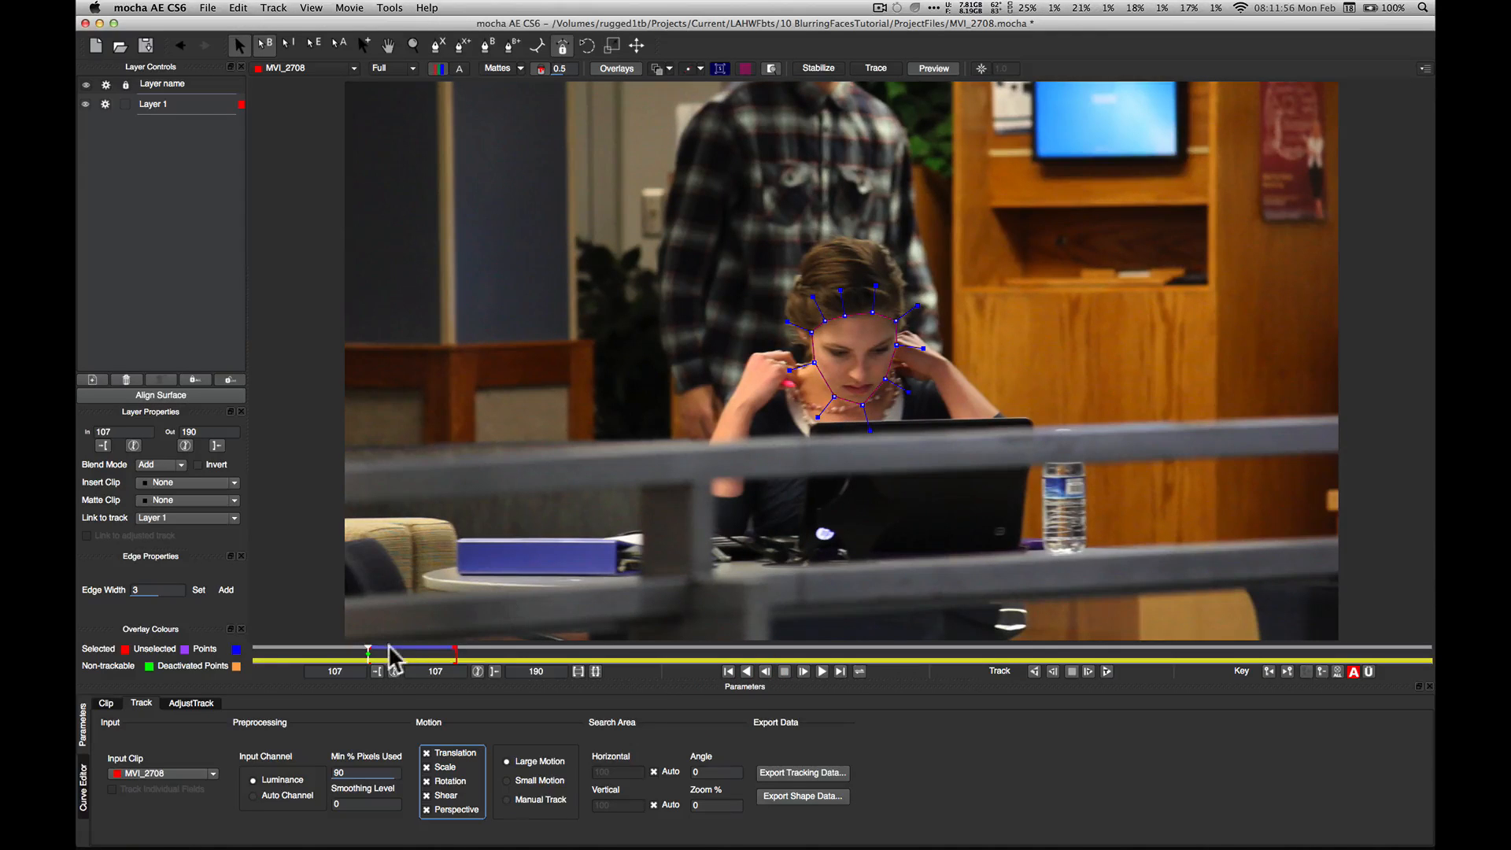
mouse_move(388, 651)
mouse_down()
mouse_move(429, 652)
mouse_move(386, 651)
mouse_up()
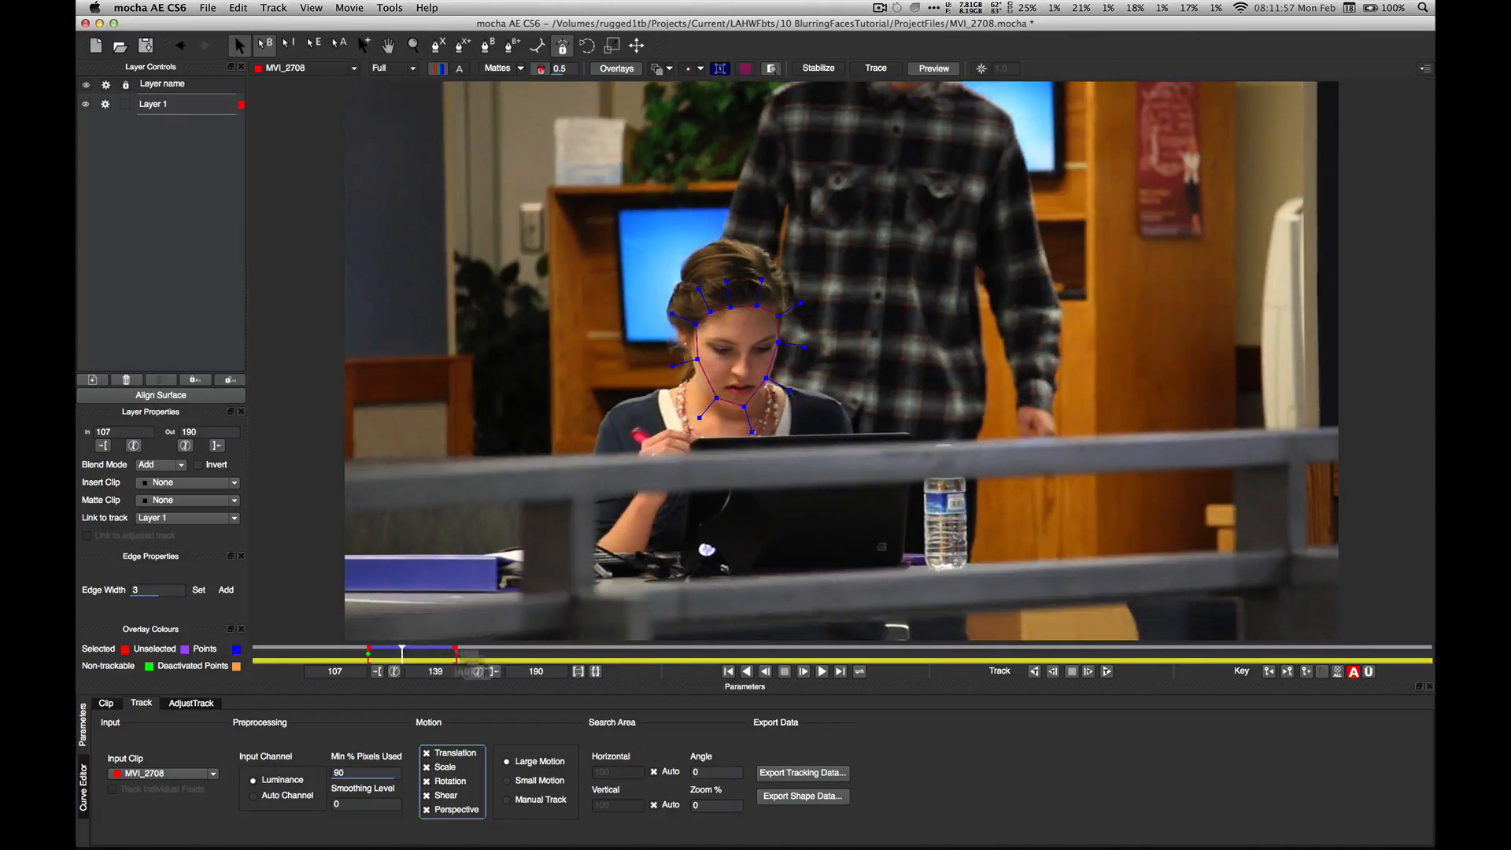
click(729, 670)
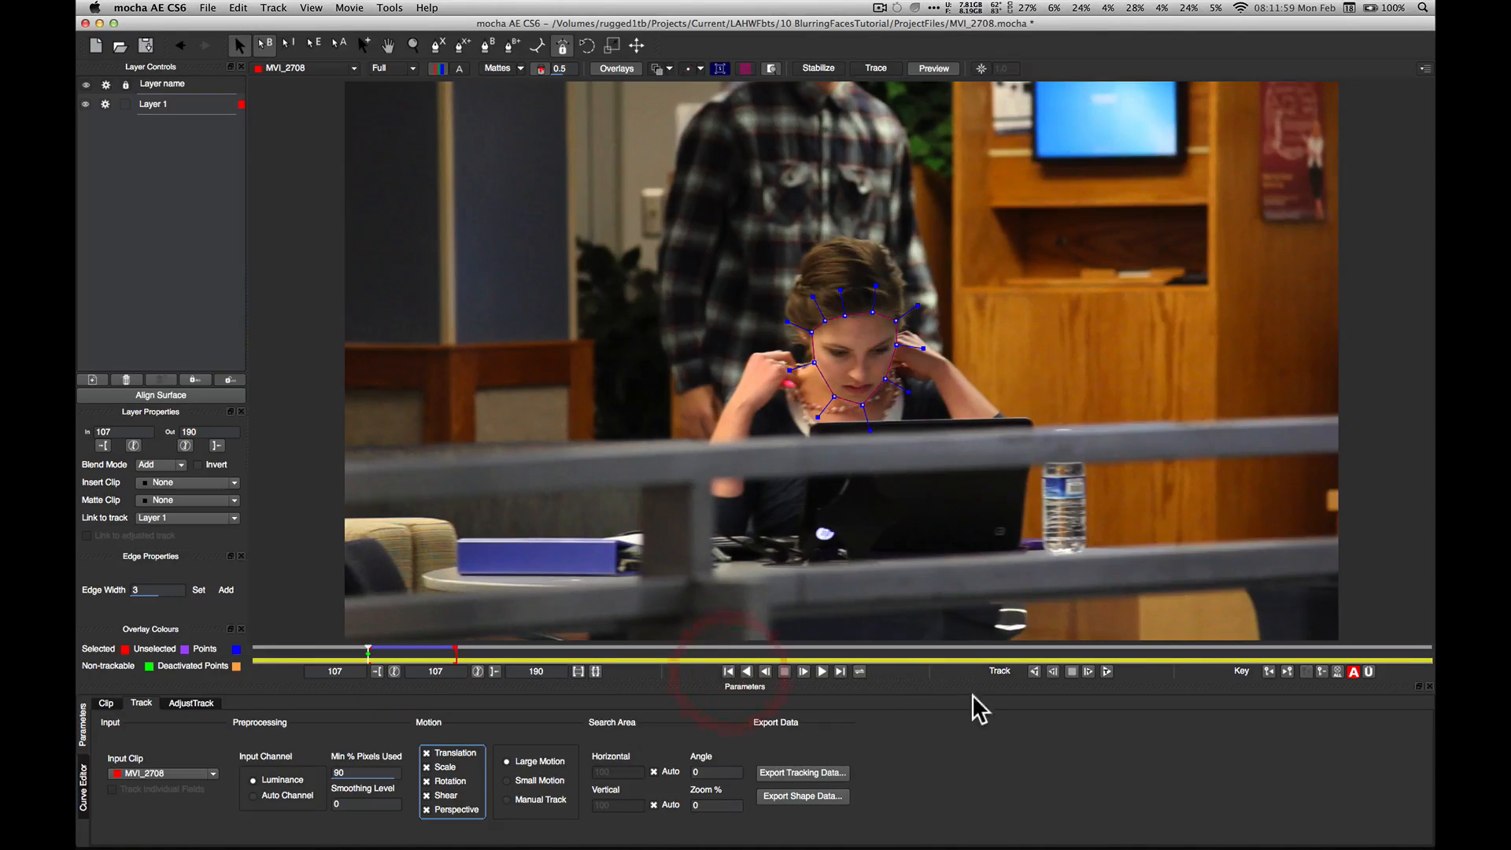
Step: Copy the tracking data to the clipboard as After Effects Transform Data [anchor point, position, scale and rotation] and return to After Effects
click(977, 765)
click(813, 773)
click(886, 796)
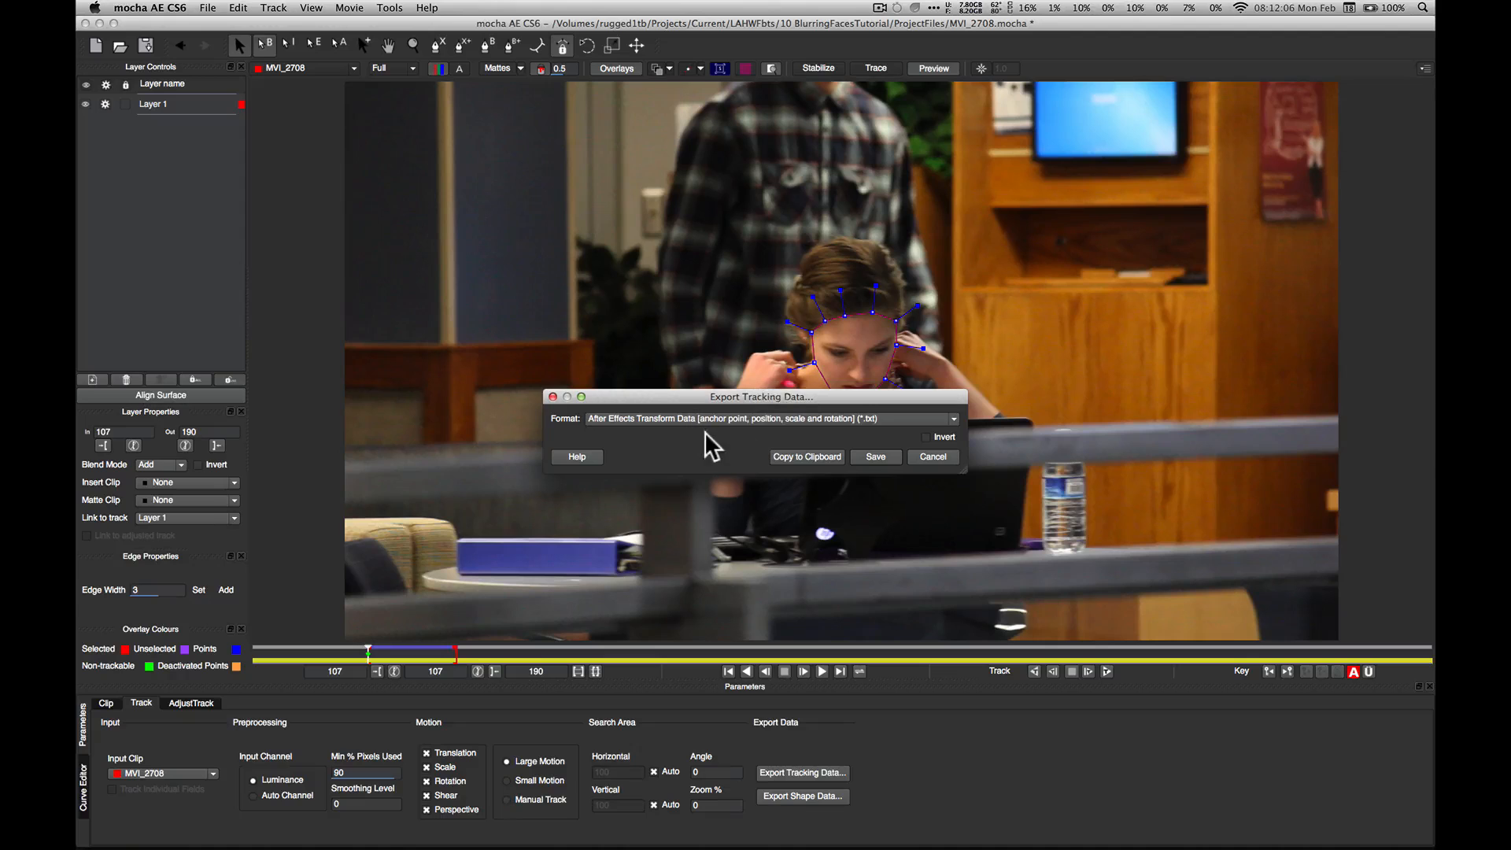
click(954, 419)
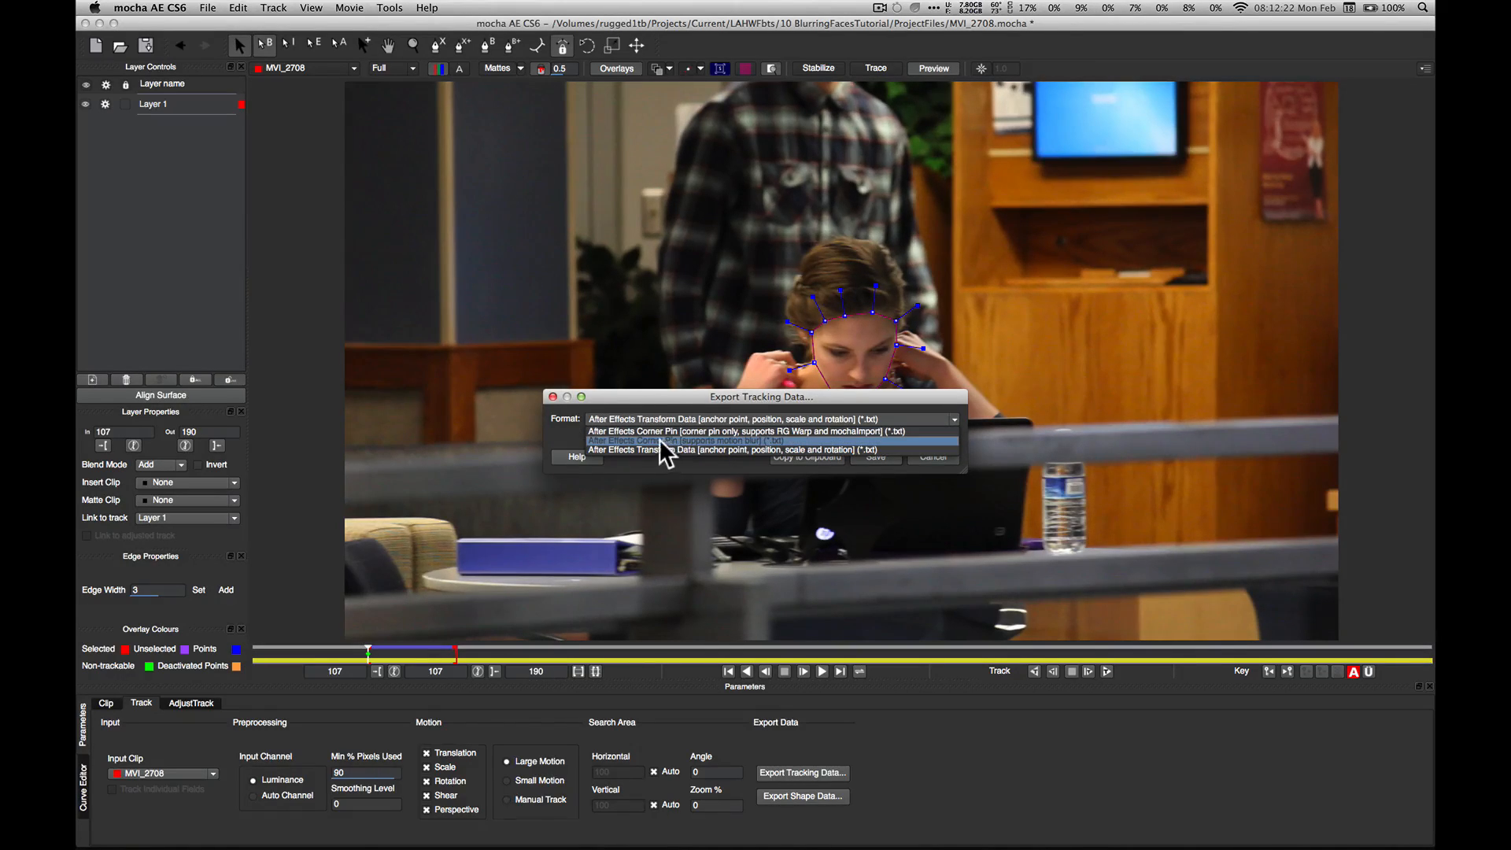
click(711, 439)
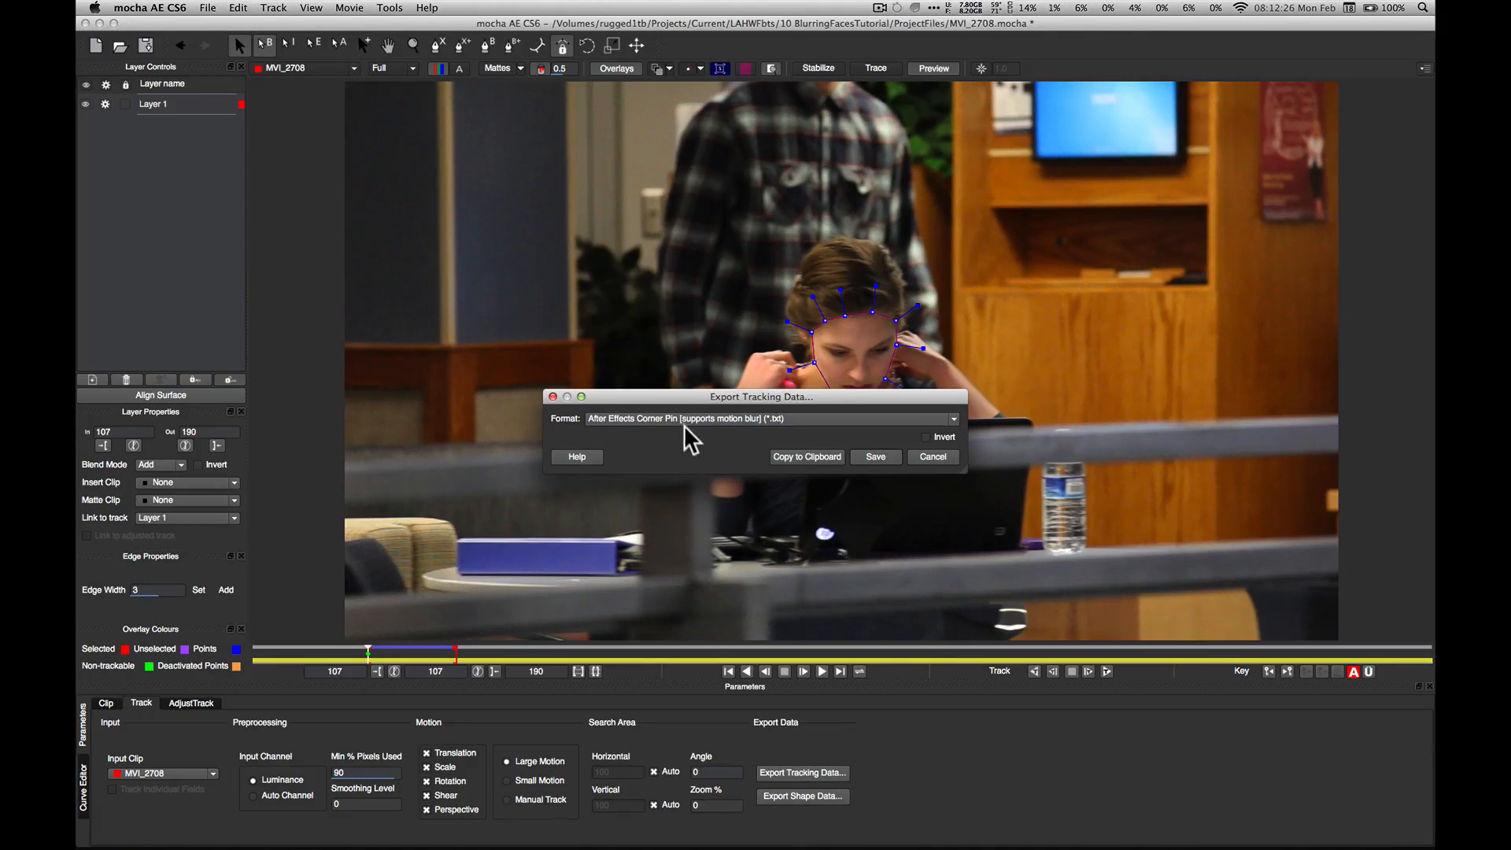
click(683, 422)
click(660, 452)
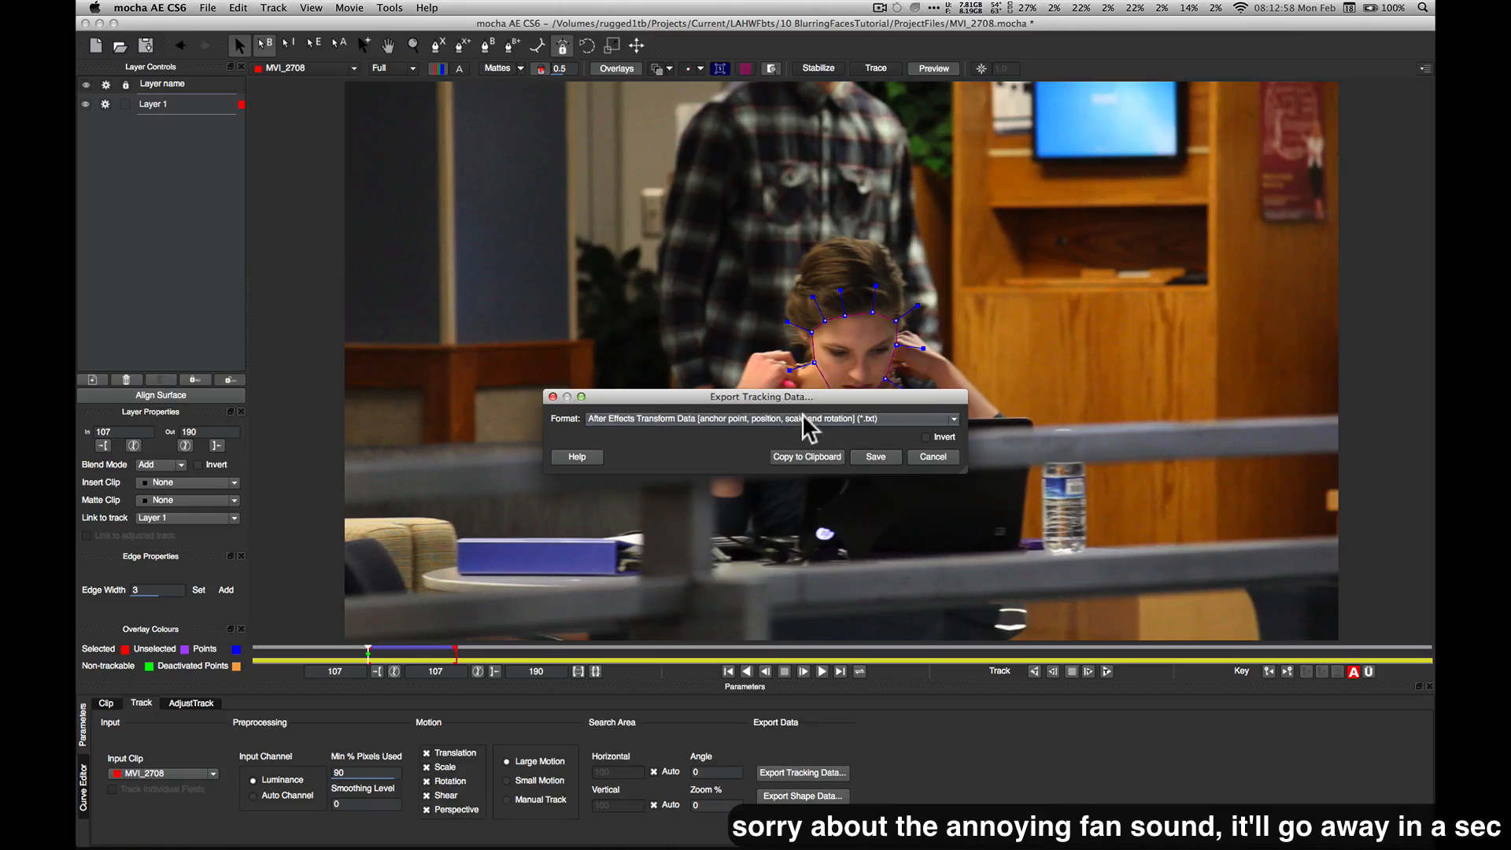
click(806, 457)
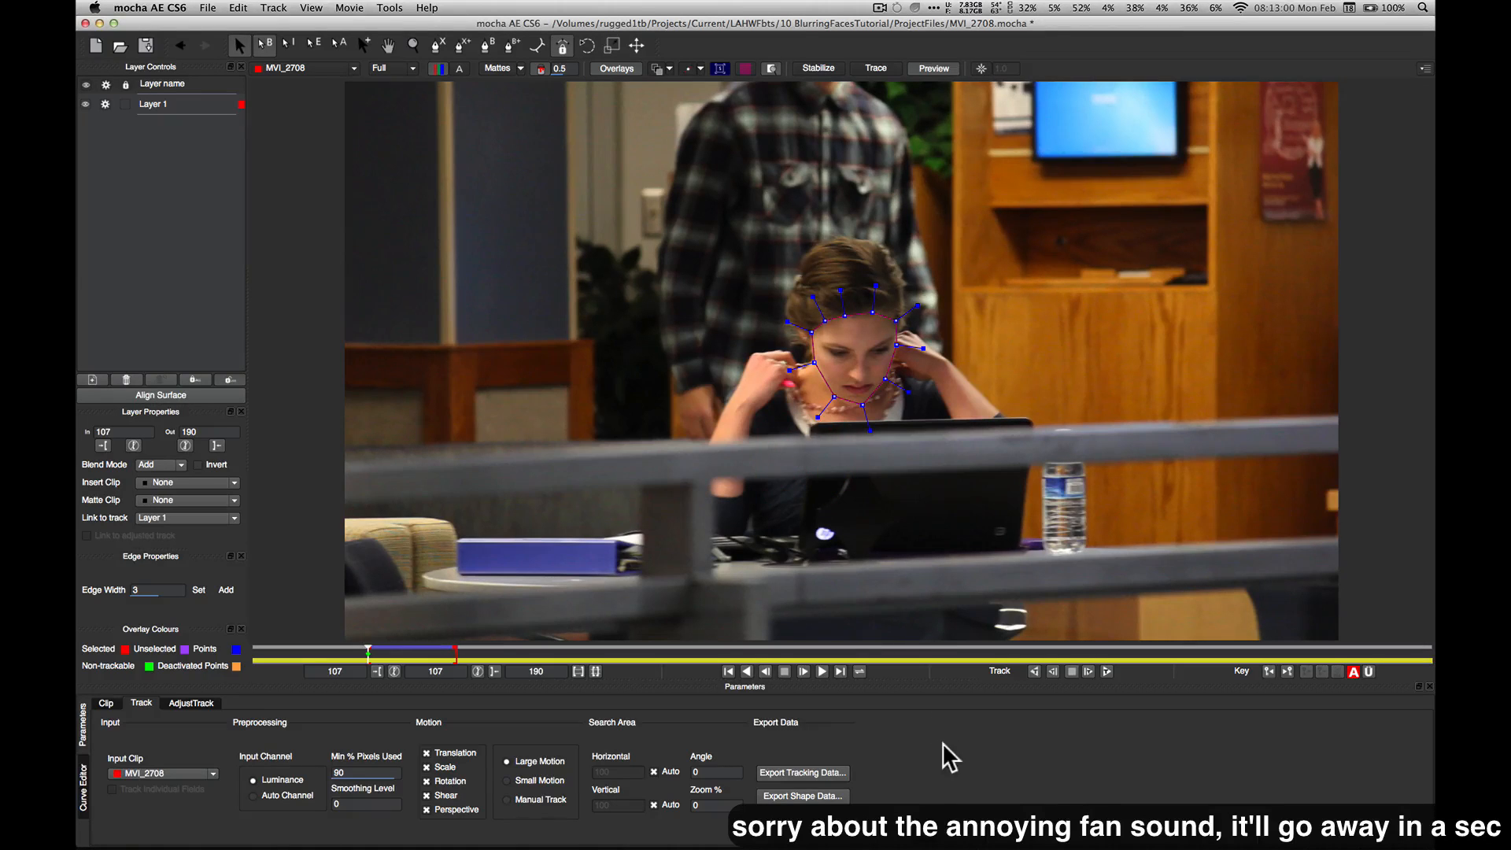
click(173, 8)
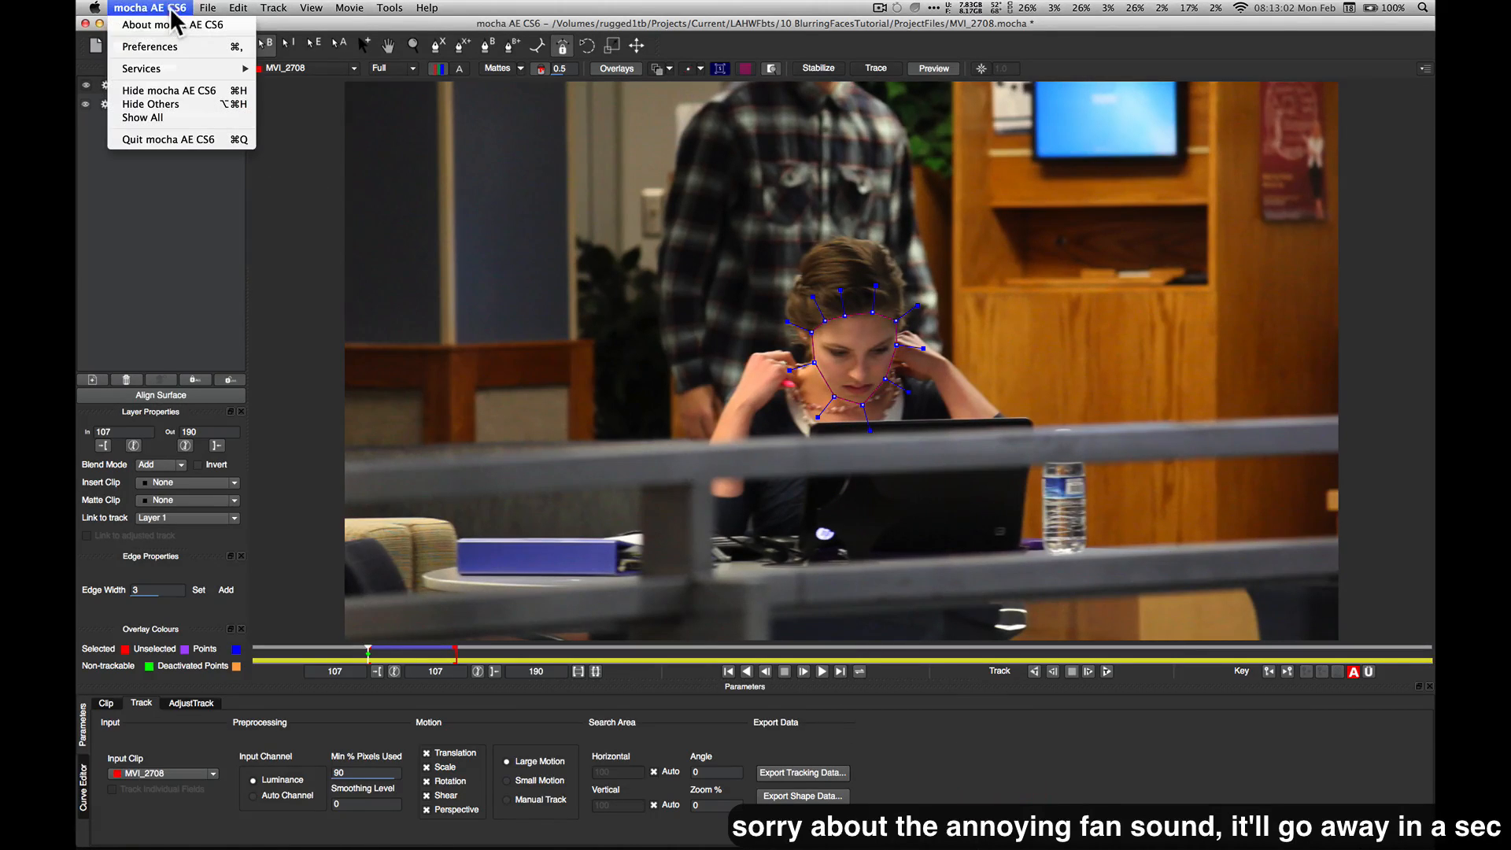
click(169, 90)
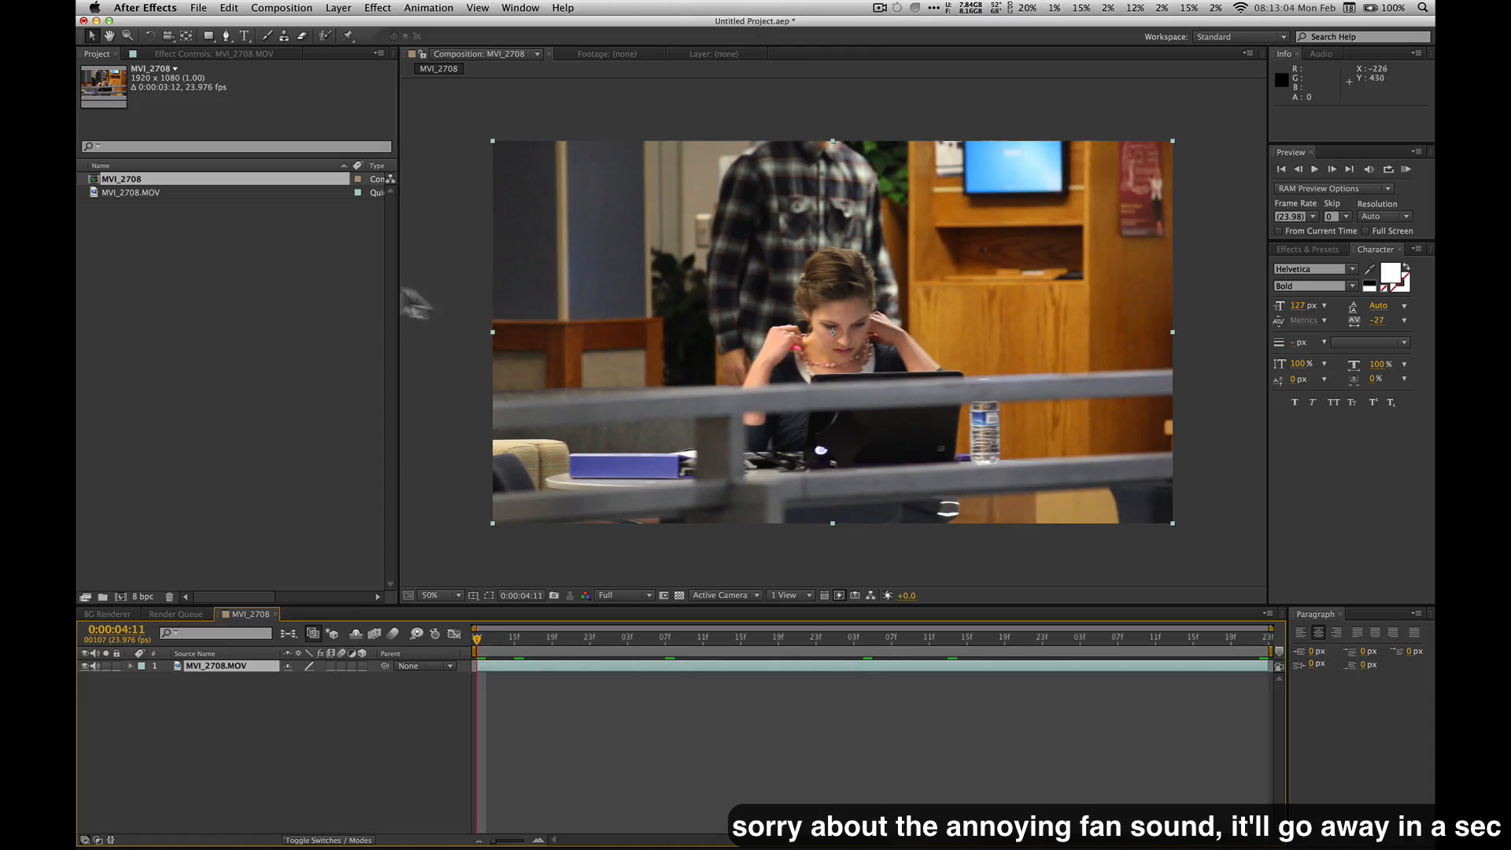
Step: Add a null object above the footage layer in the MVI_2708 composition
click(451, 435)
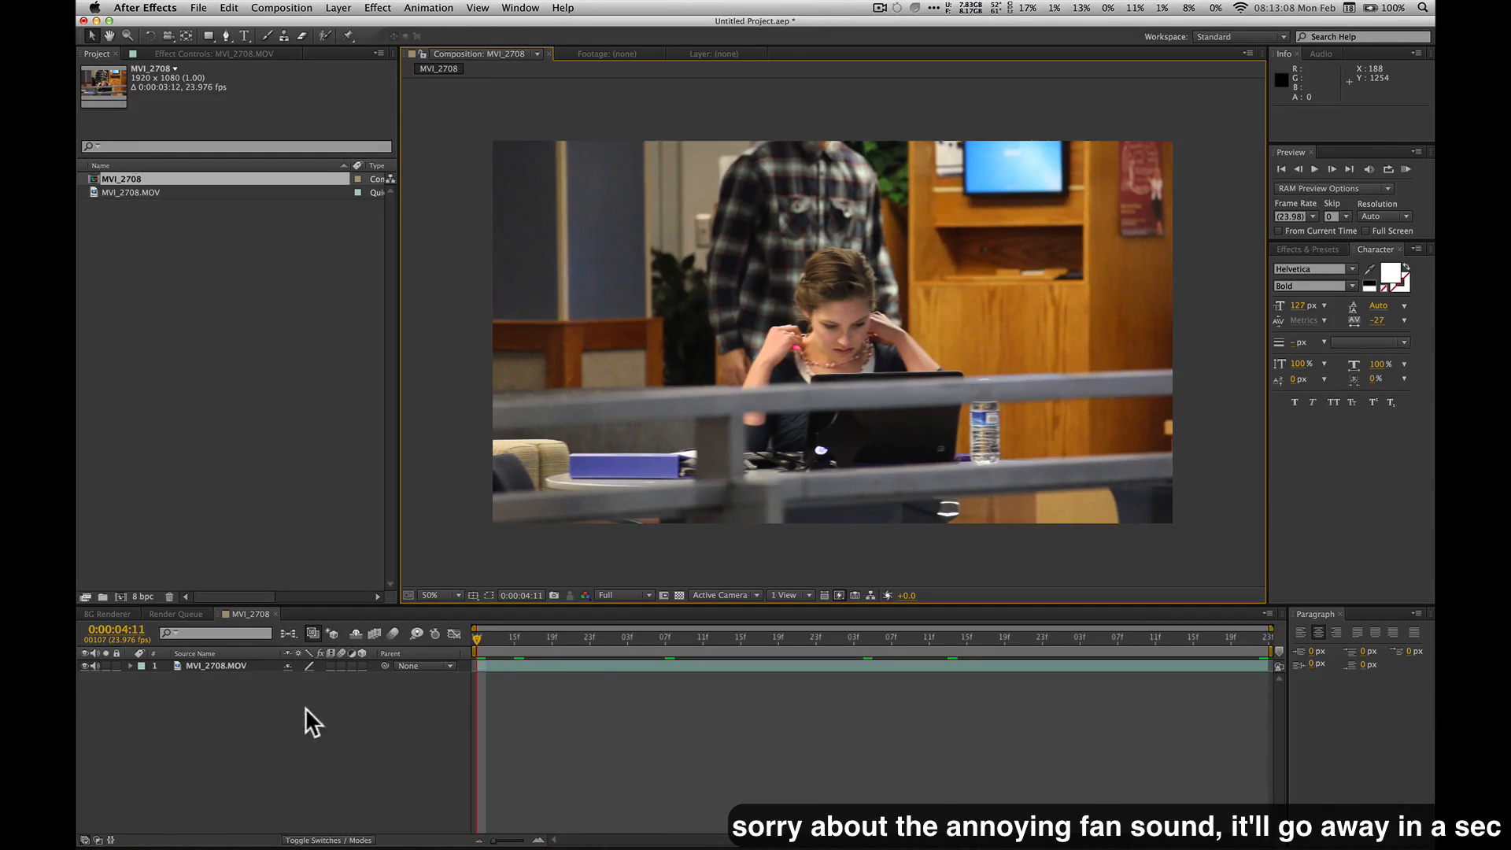
click(196, 714)
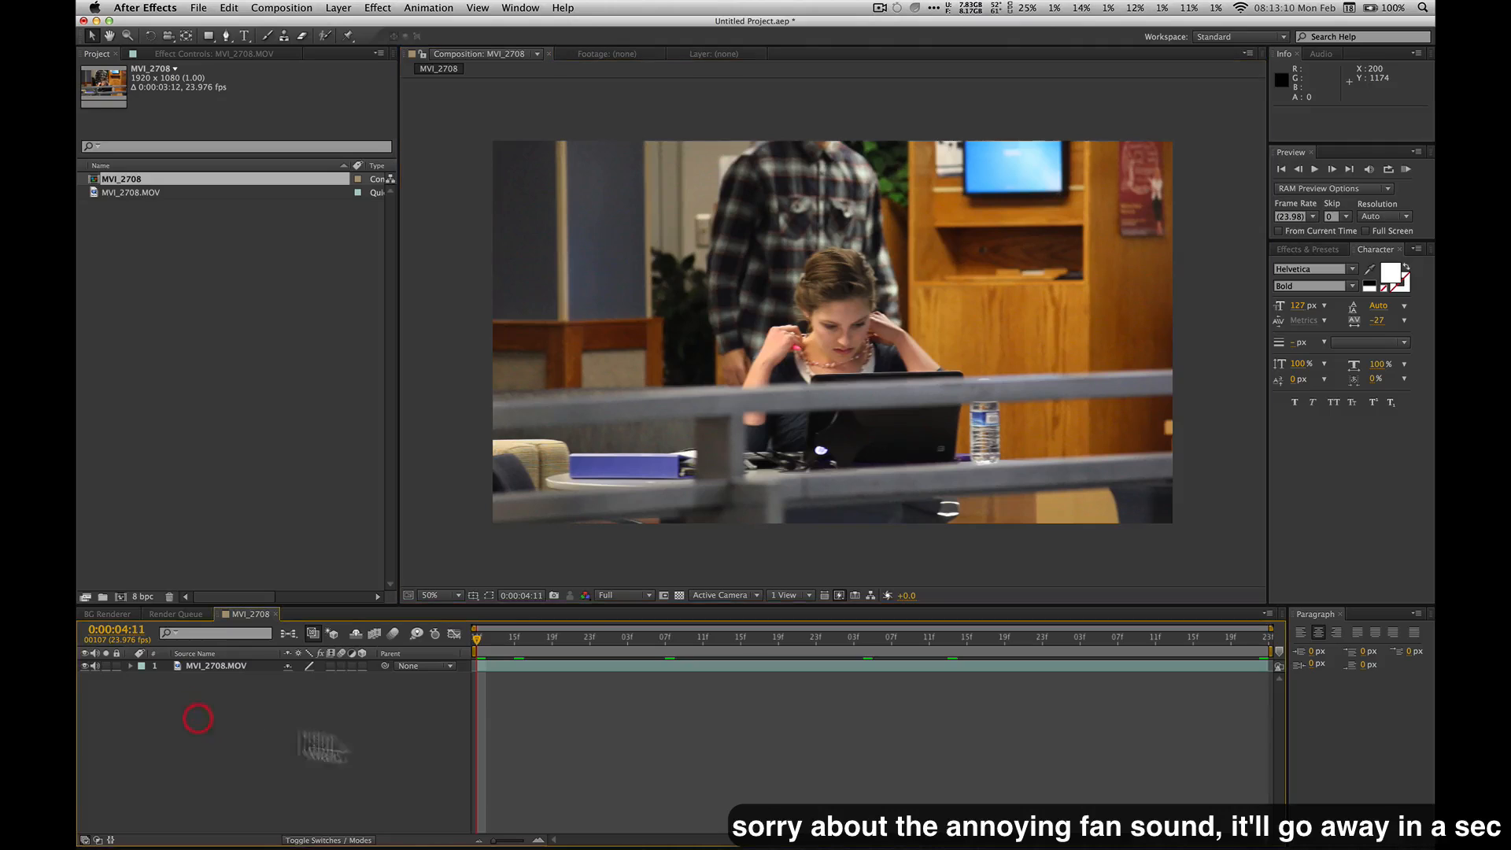
right_click(263, 731)
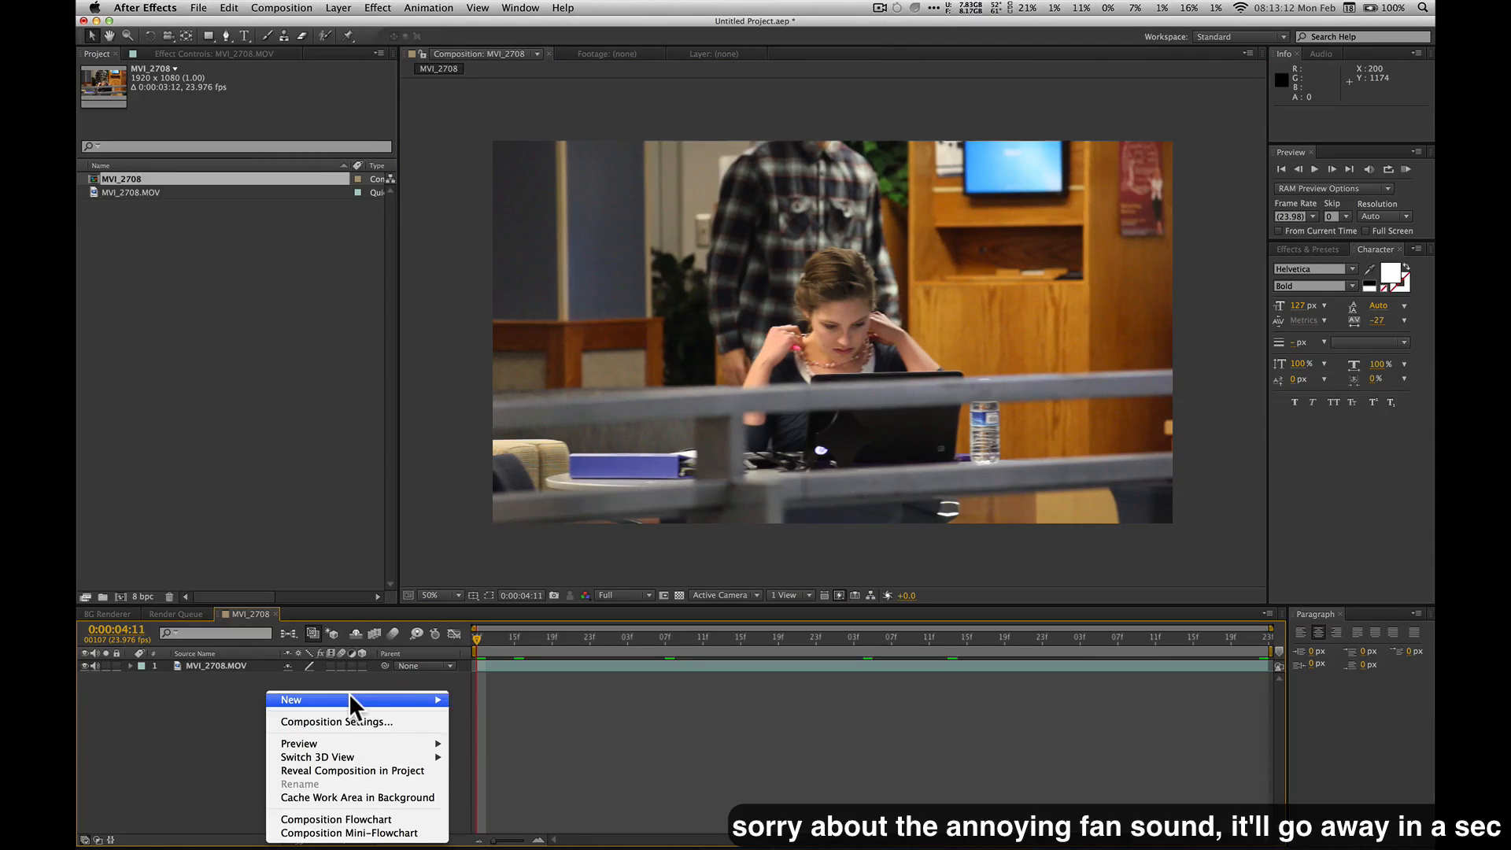
mouse_move(358, 700)
click(516, 774)
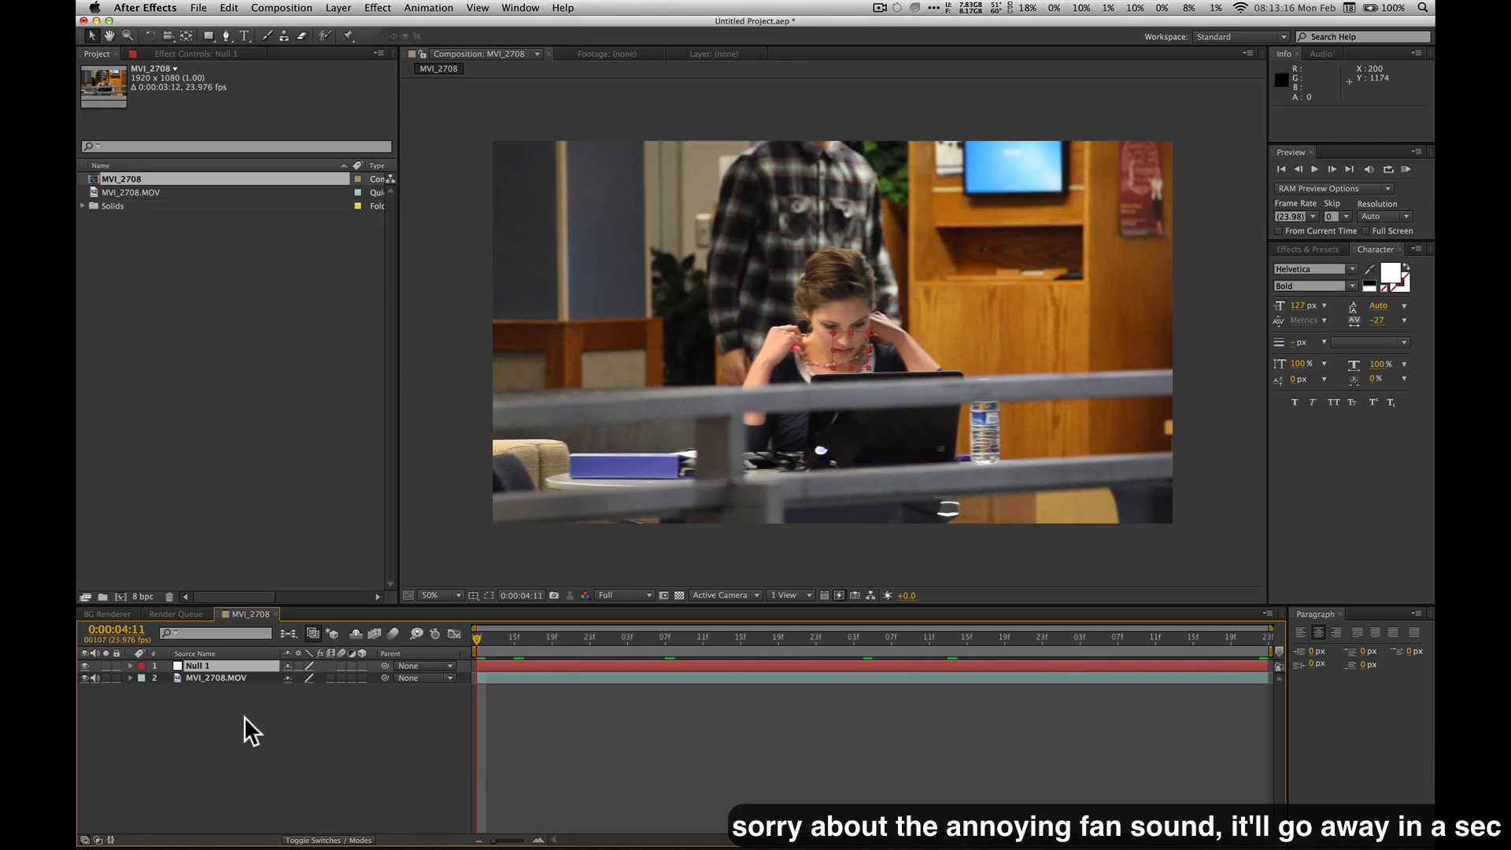
click(244, 716)
click(641, 665)
click(625, 748)
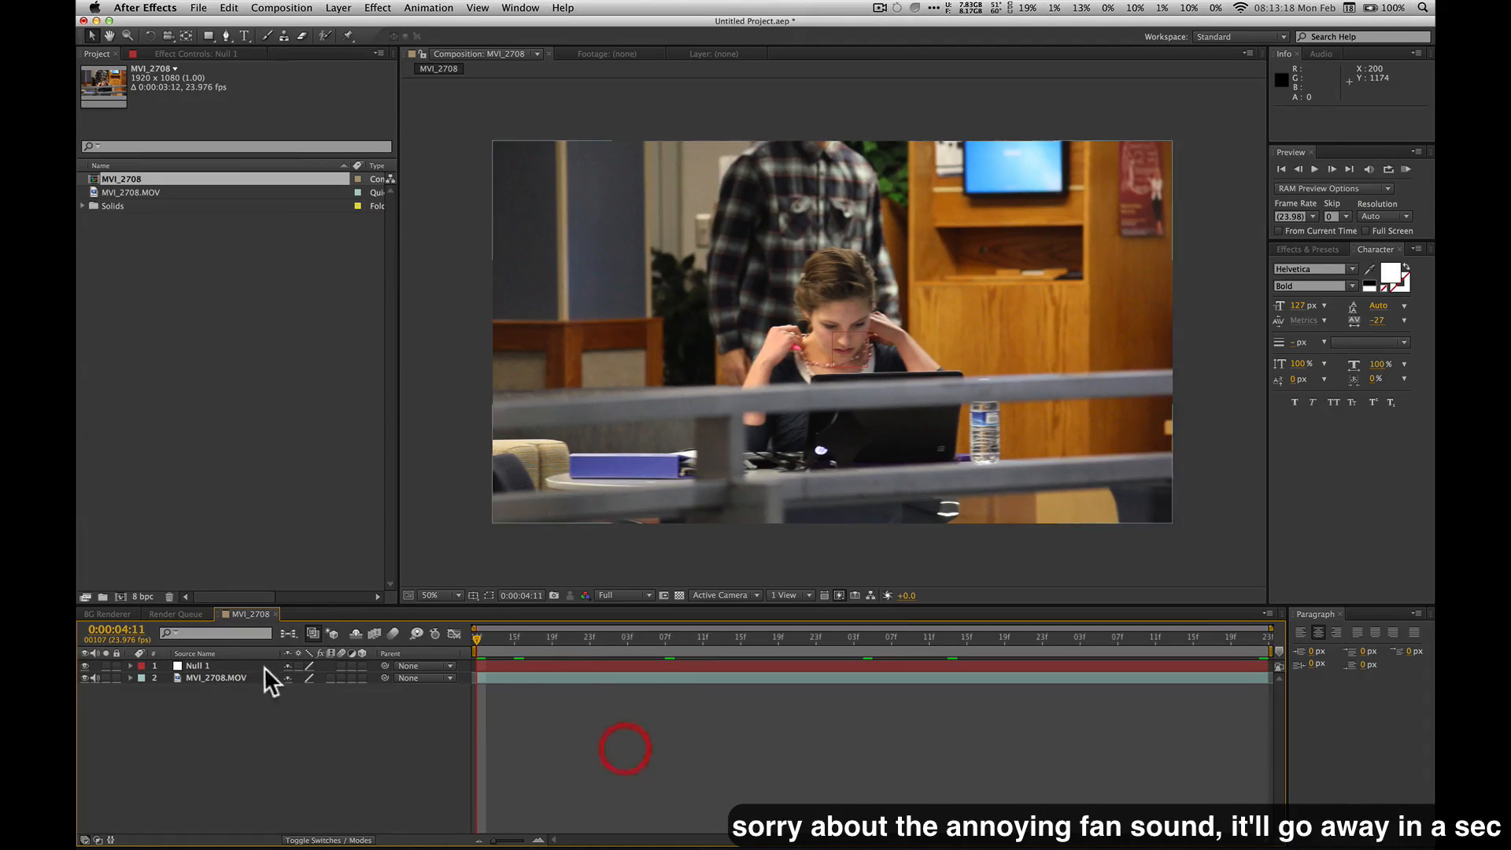
Step: Paste the copied tracking data onto the null layer at the composition's first frame, 0:00:04:11
click(196, 666)
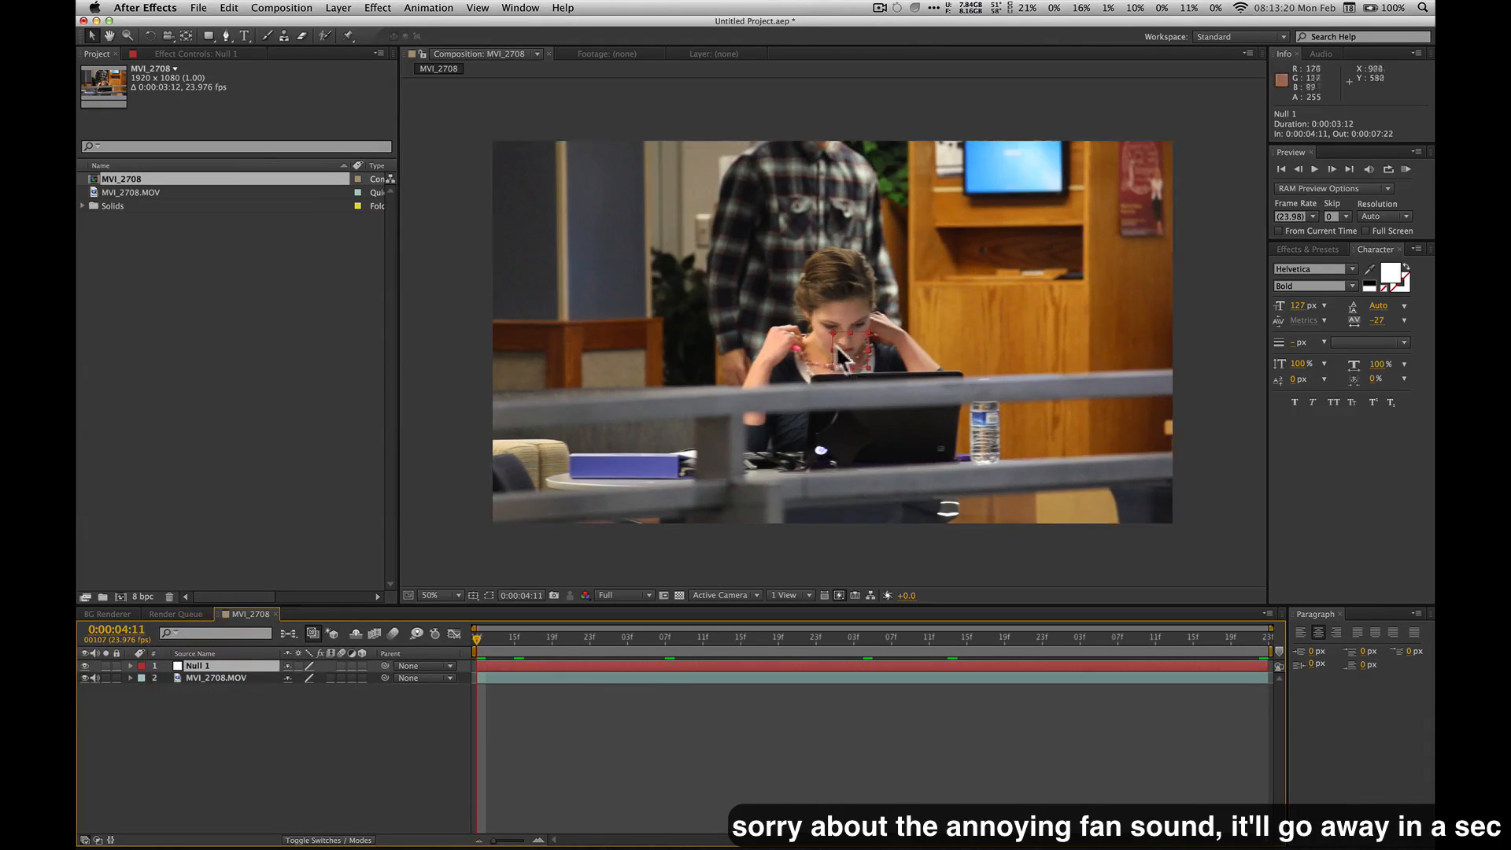
click(293, 703)
click(211, 665)
drag(526, 636, 395, 640)
click(825, 636)
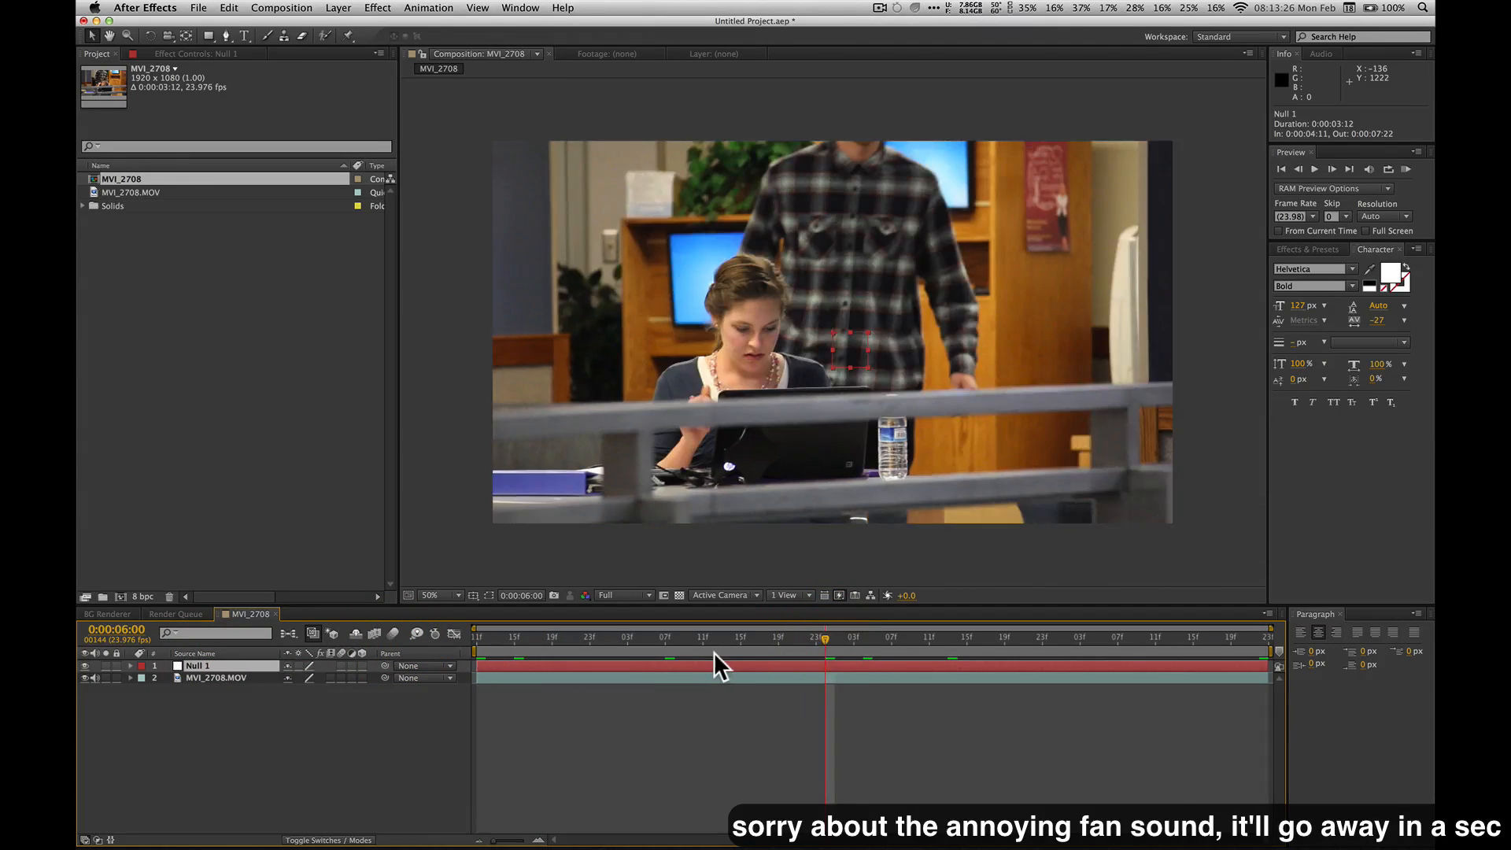
key(Home)
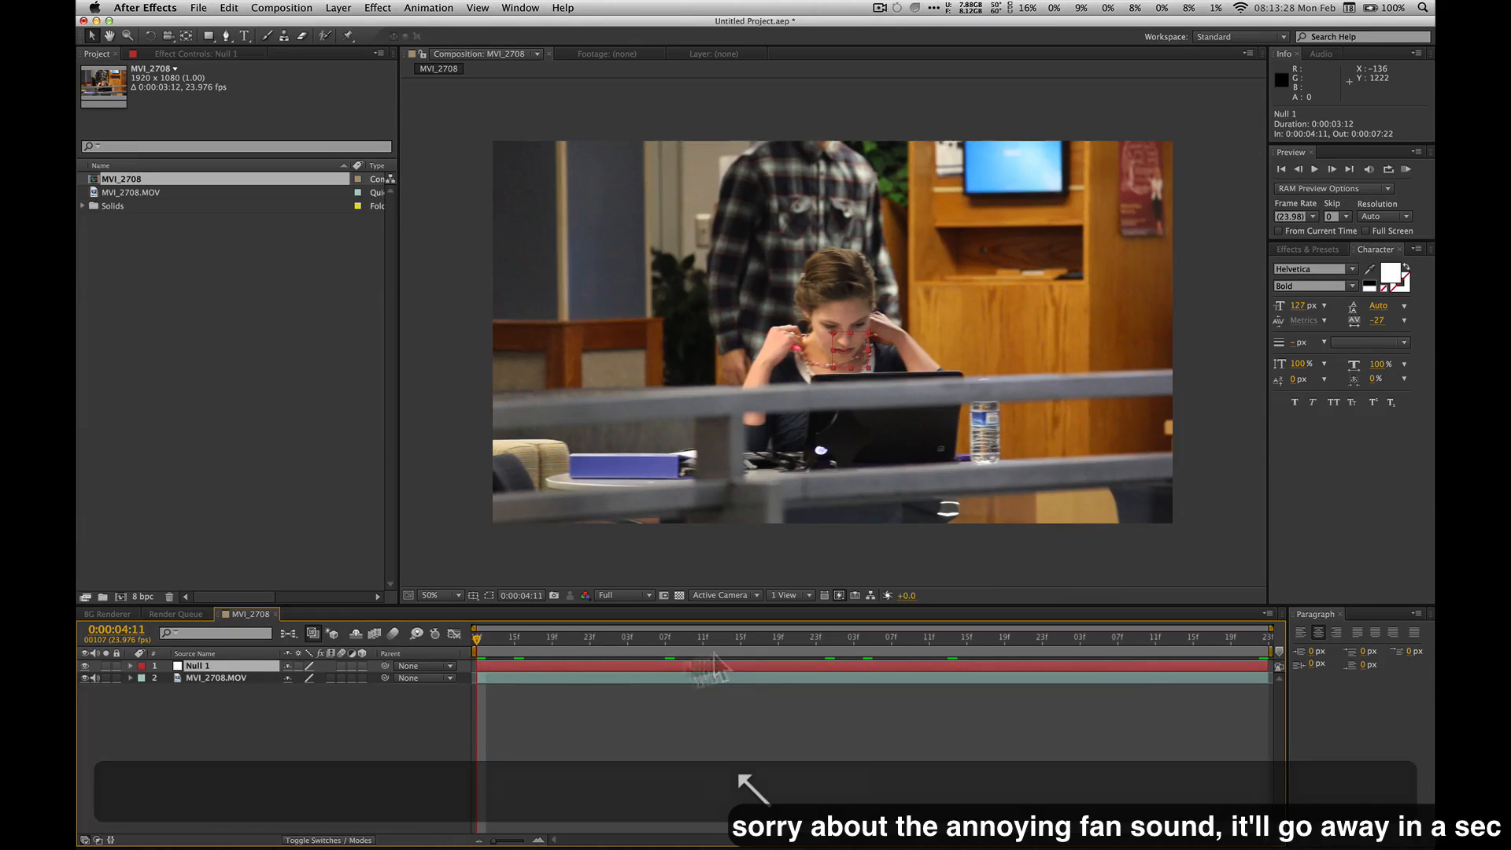
click(237, 8)
click(260, 111)
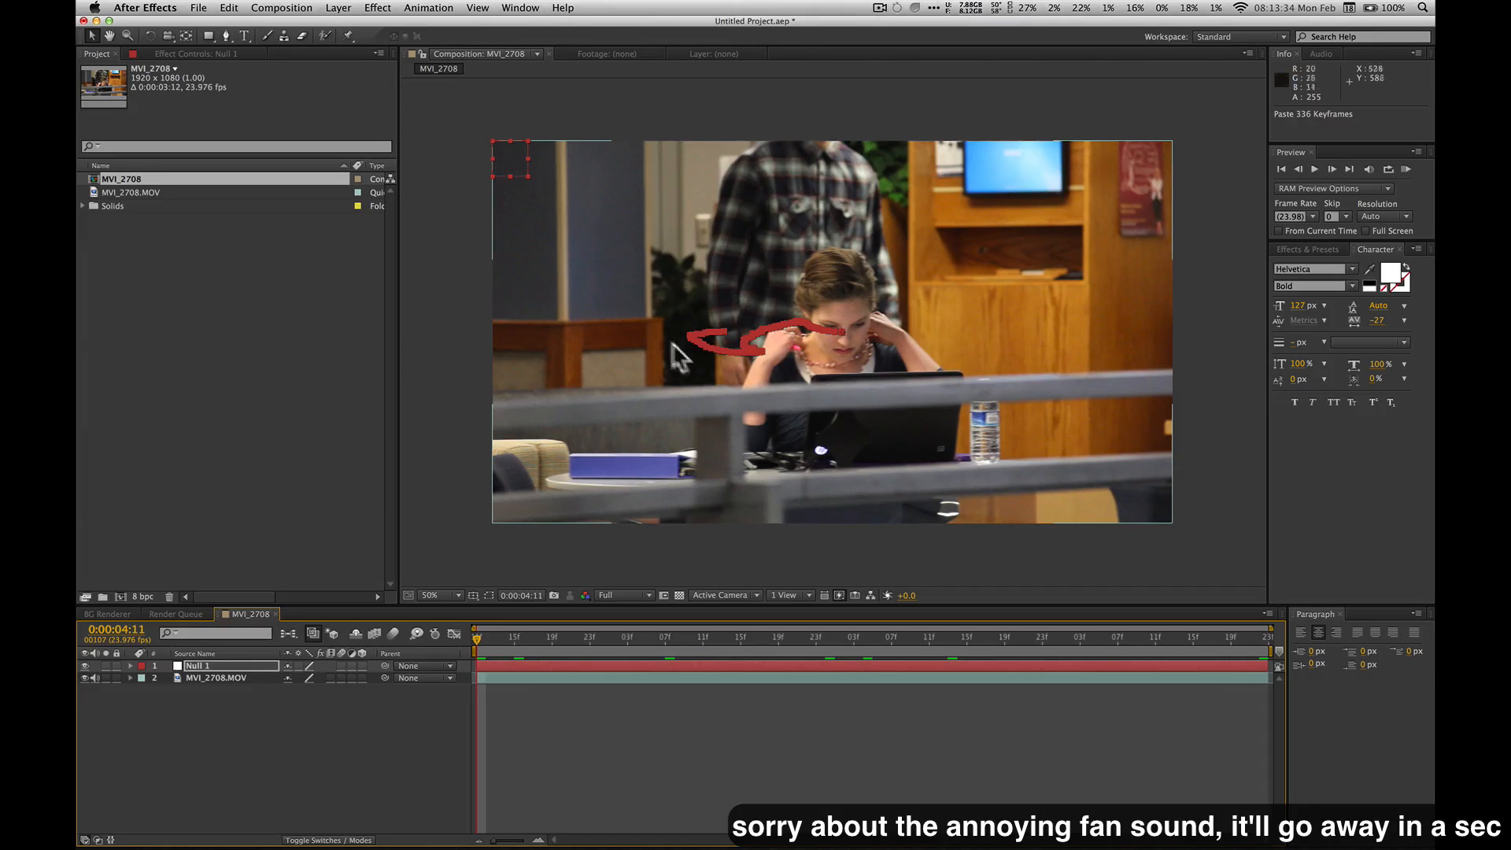
click(592, 725)
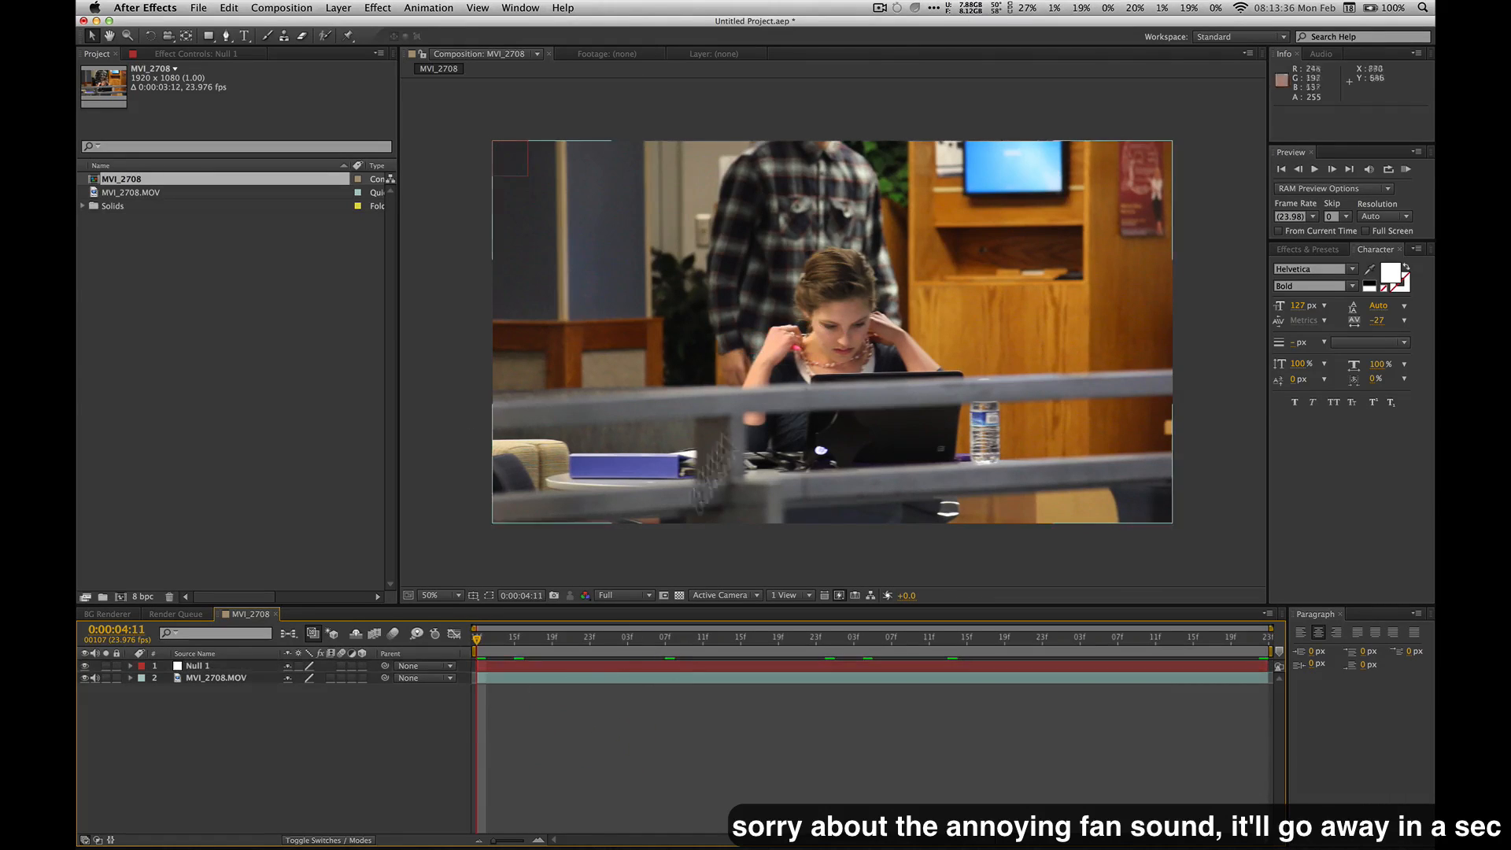
Step: Return to the first frame and turn off the null layer's visibility
click(225, 666)
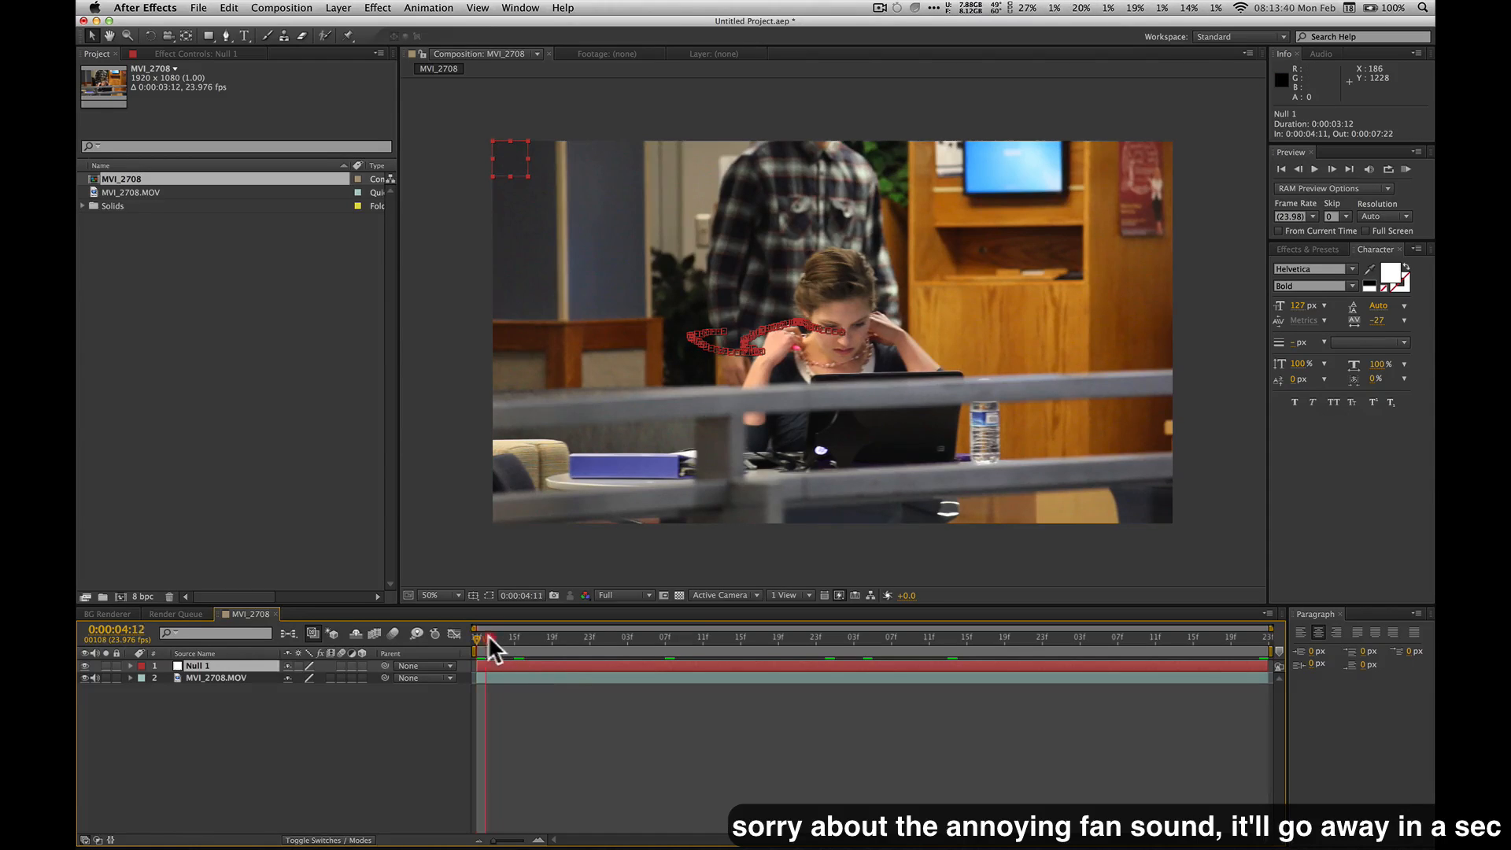
drag(488, 636, 450, 639)
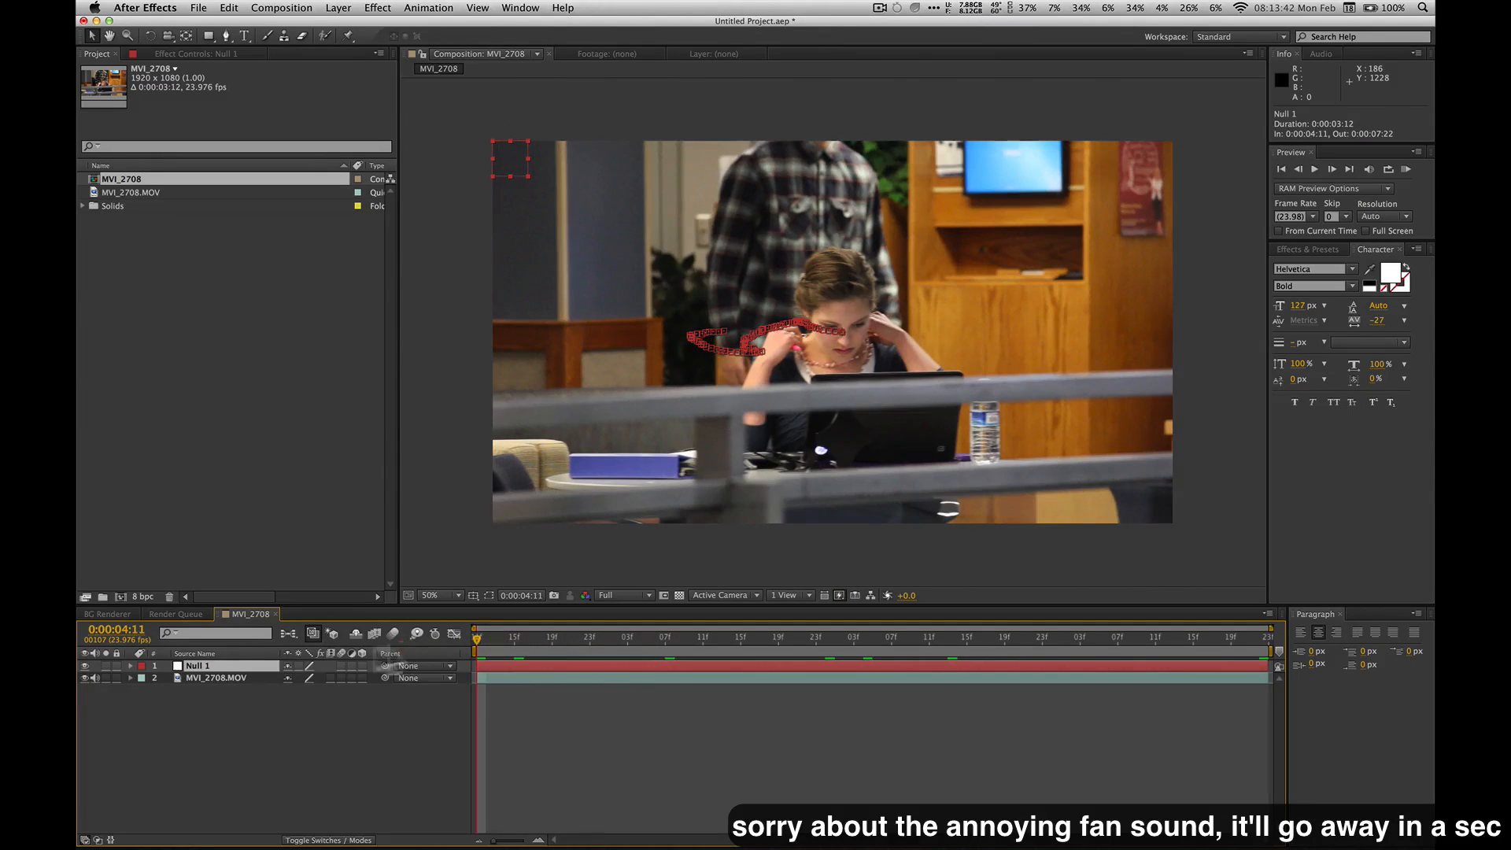
click(101, 718)
click(83, 666)
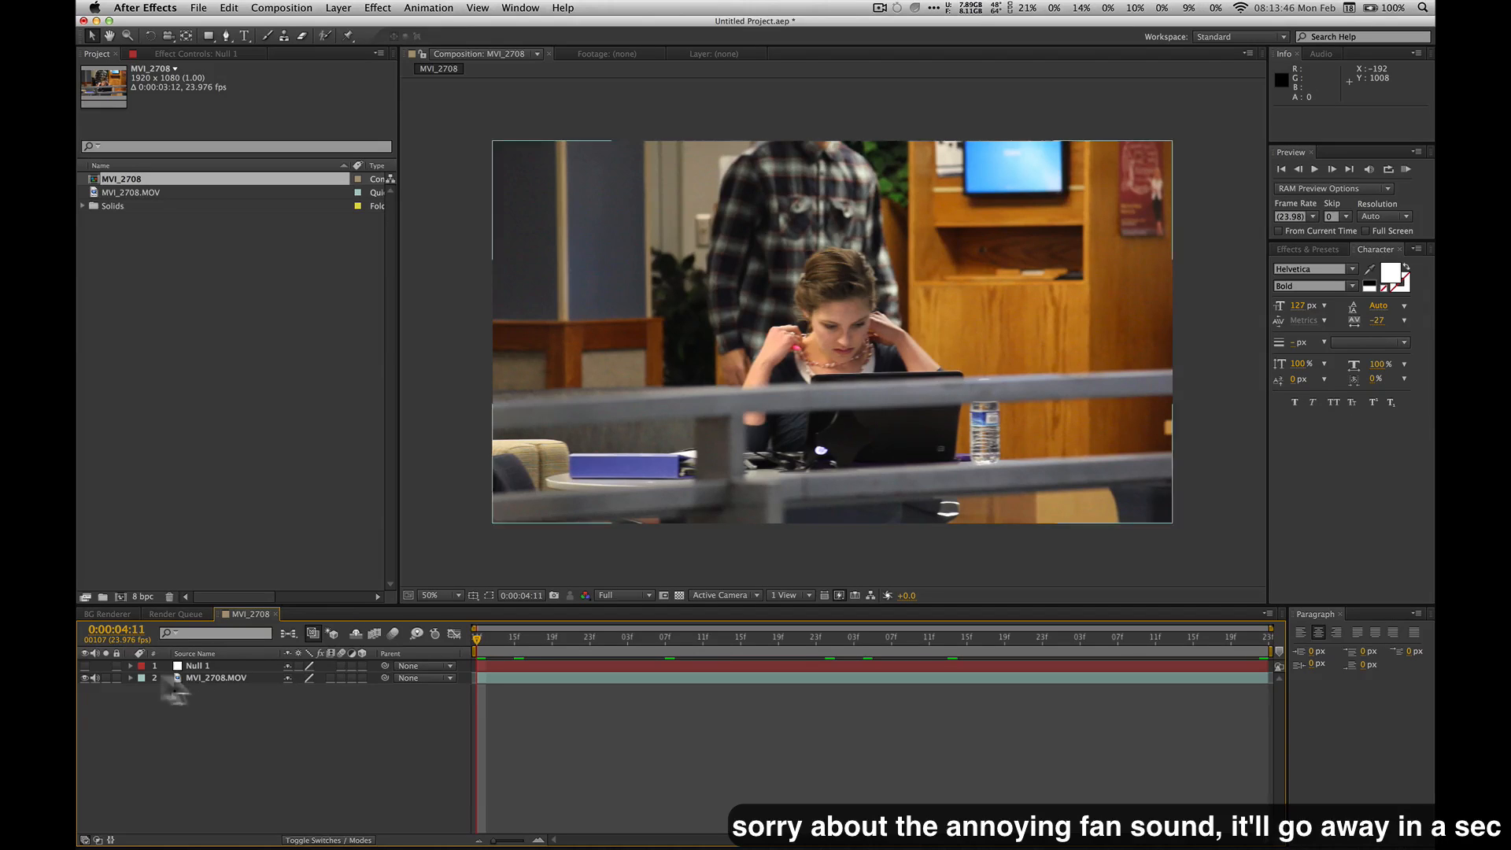
Step: Expand the null layer's Transform properties and inspect the pasted keyframes
click(130, 665)
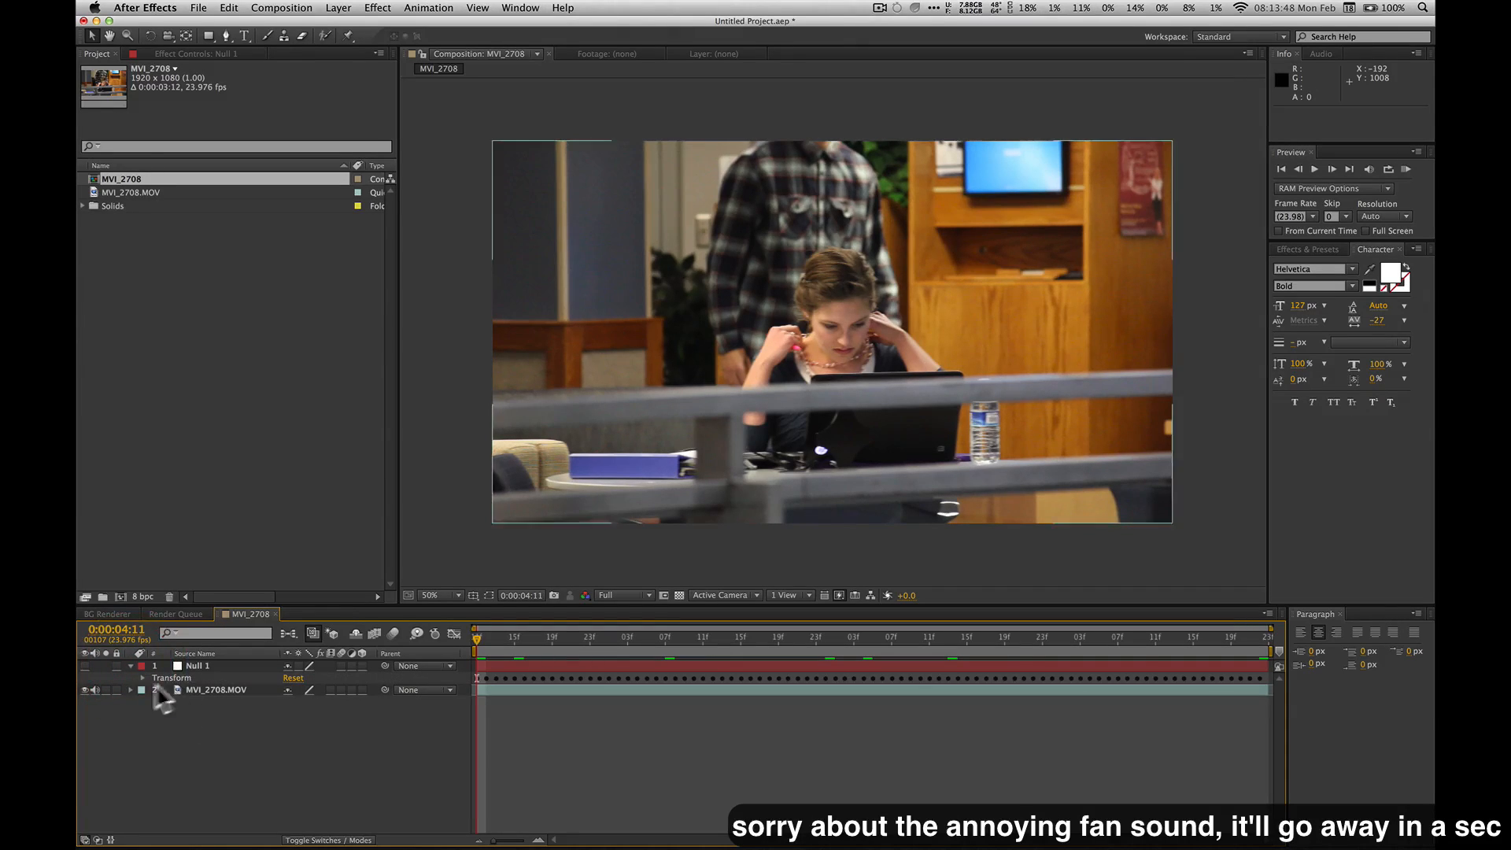
click(142, 679)
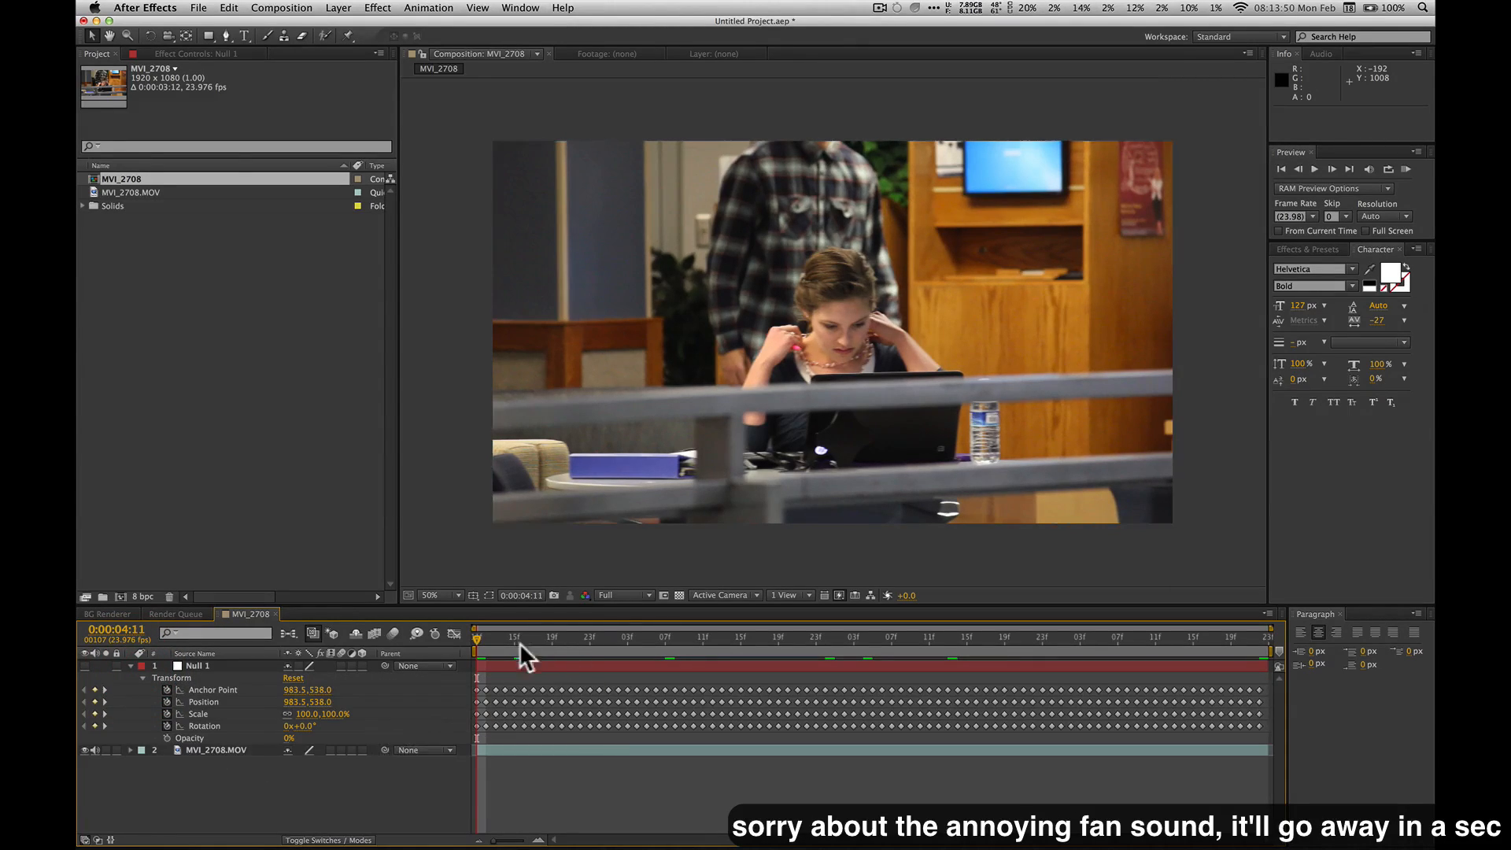
click(201, 701)
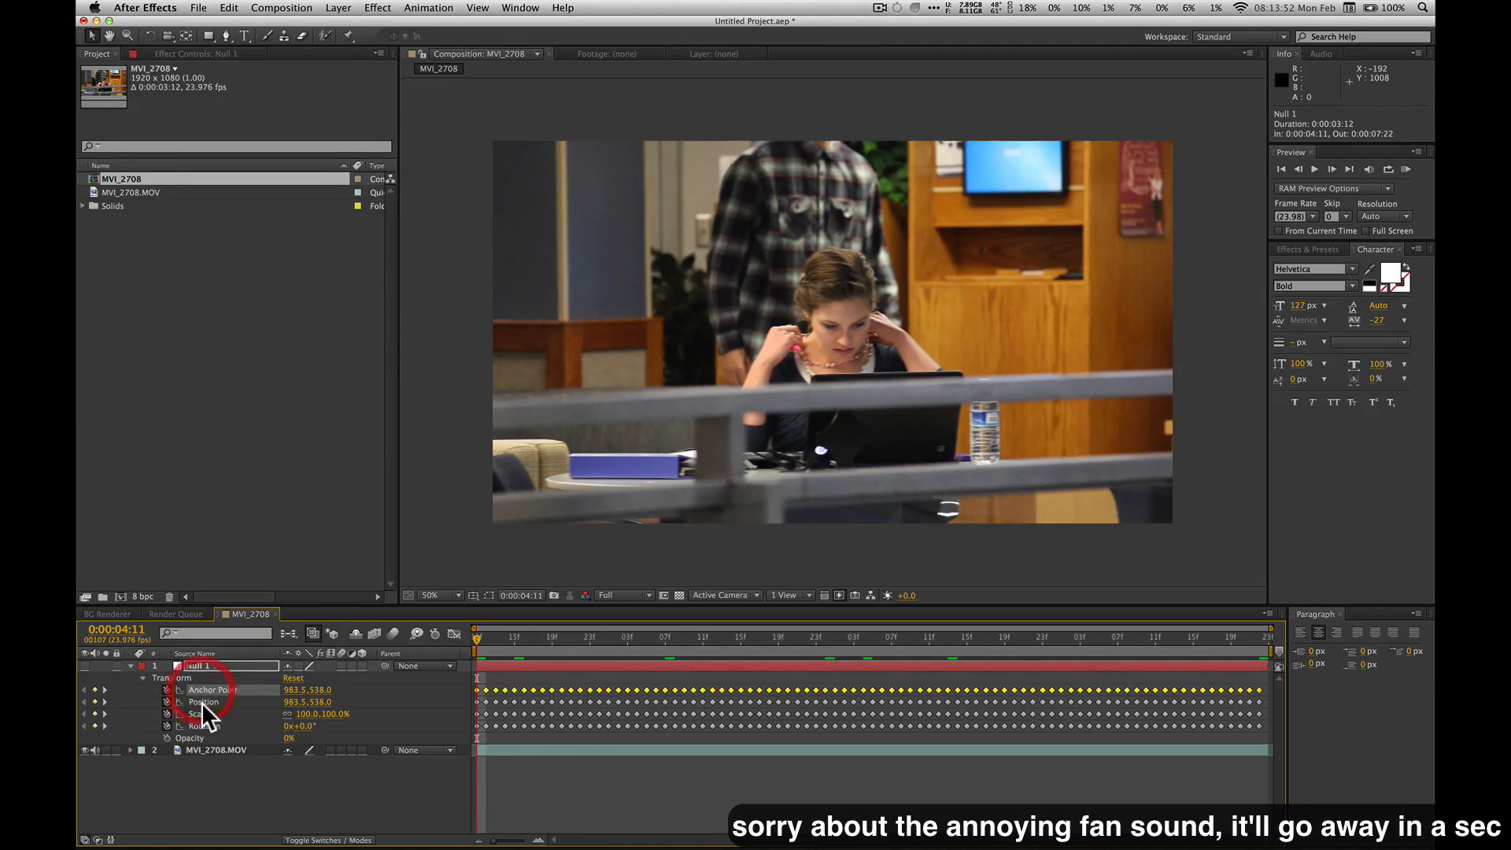
click(210, 725)
click(282, 783)
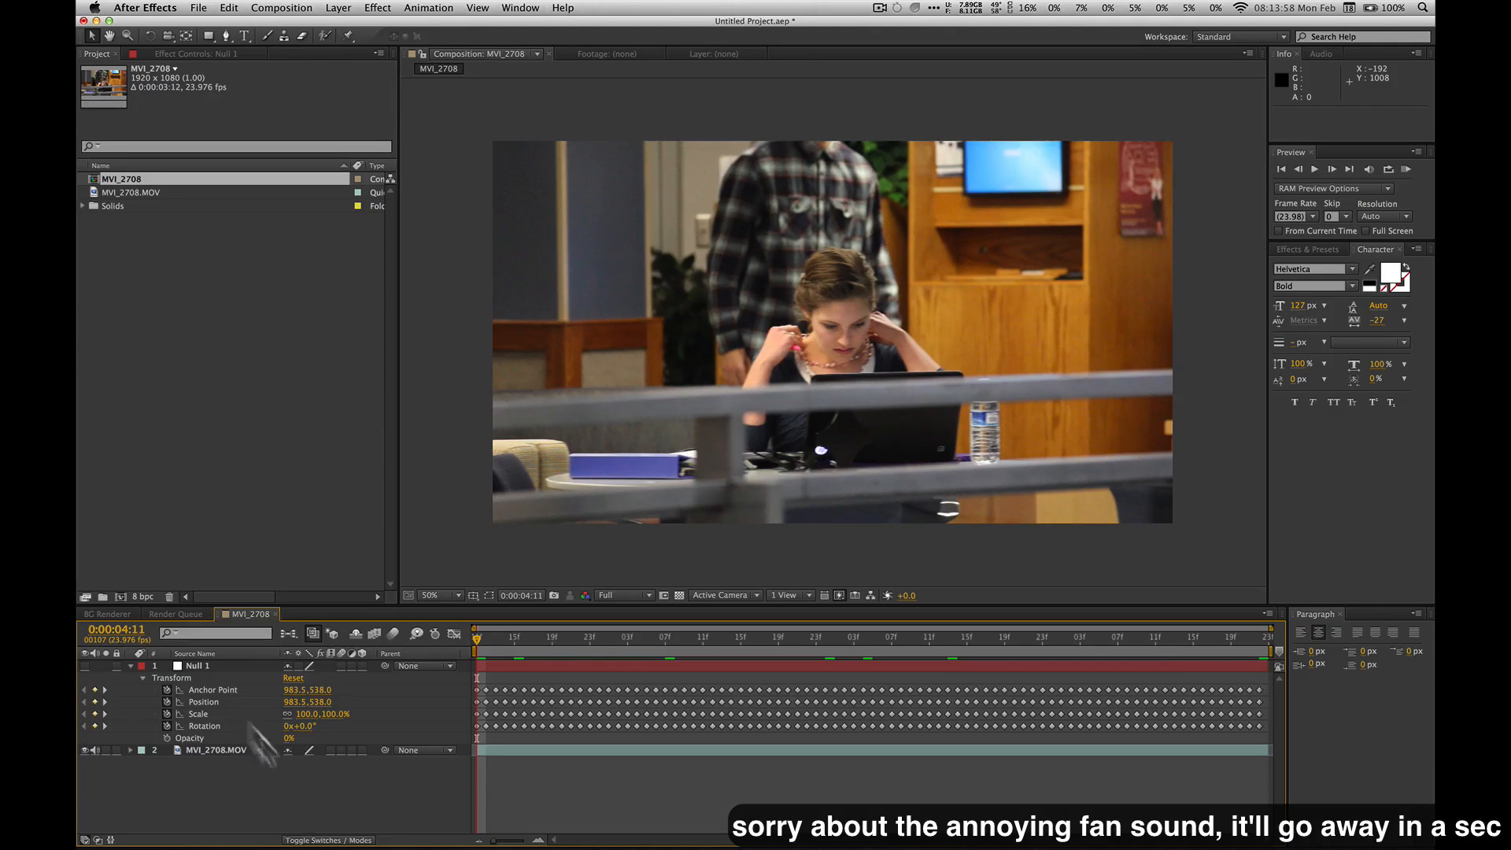
Step: Compare the null layer's Anchor Point keyframes and values with those of its Position
click(209, 700)
click(218, 690)
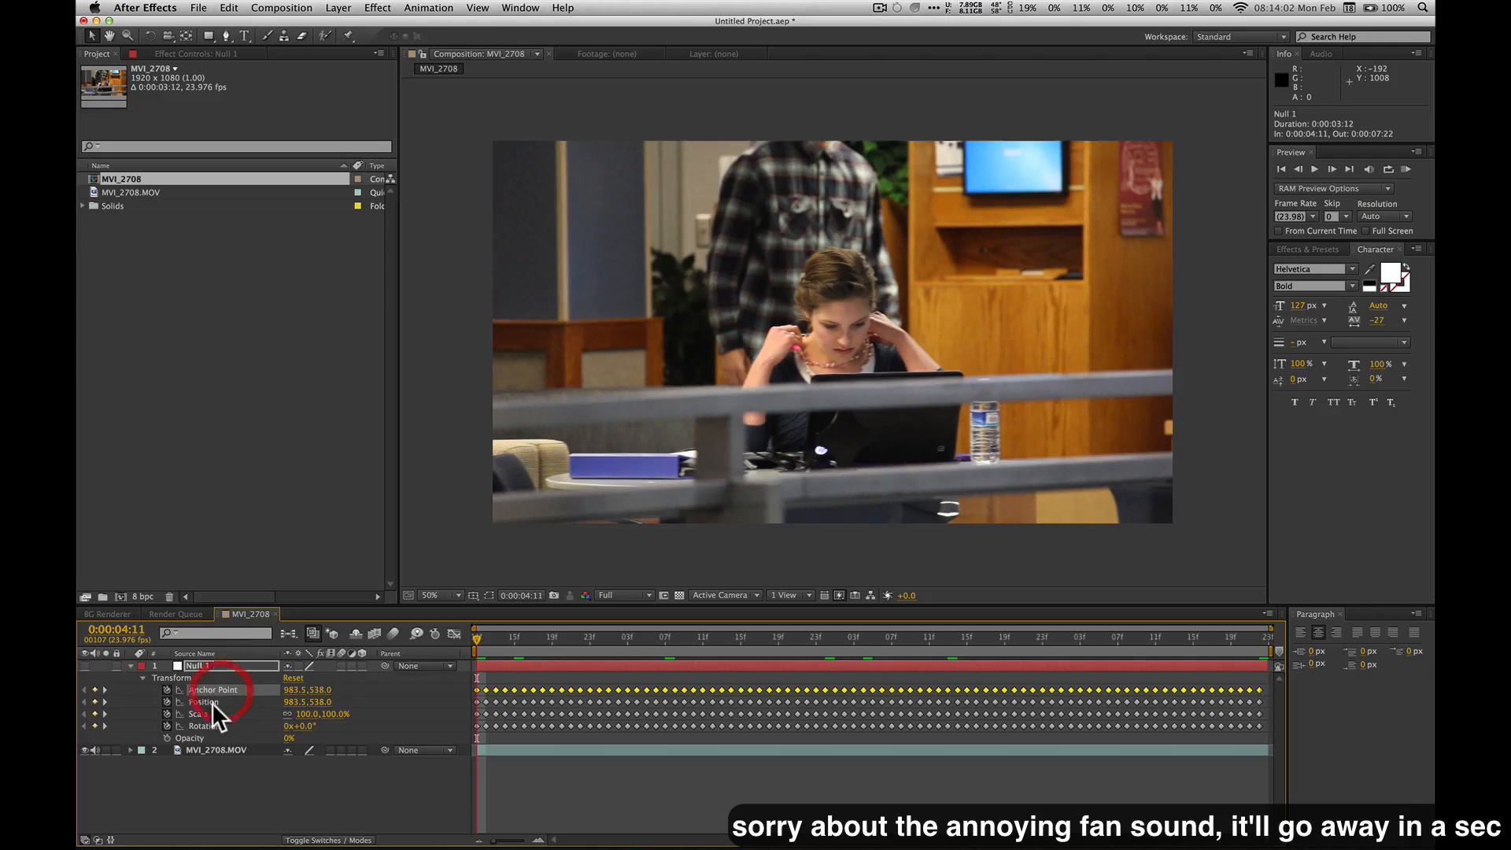
click(210, 701)
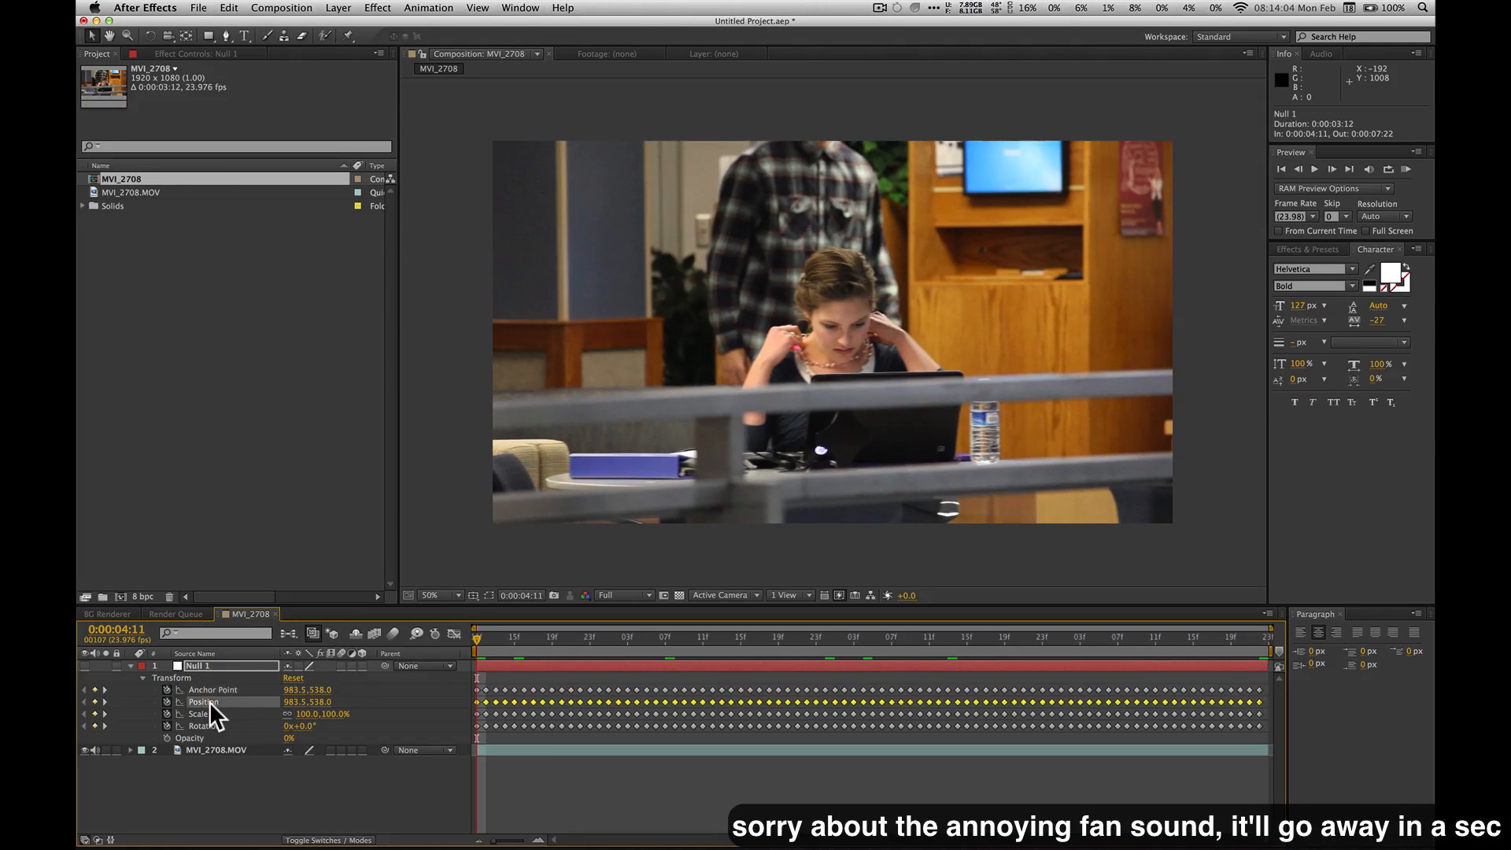
click(215, 688)
click(215, 702)
click(219, 688)
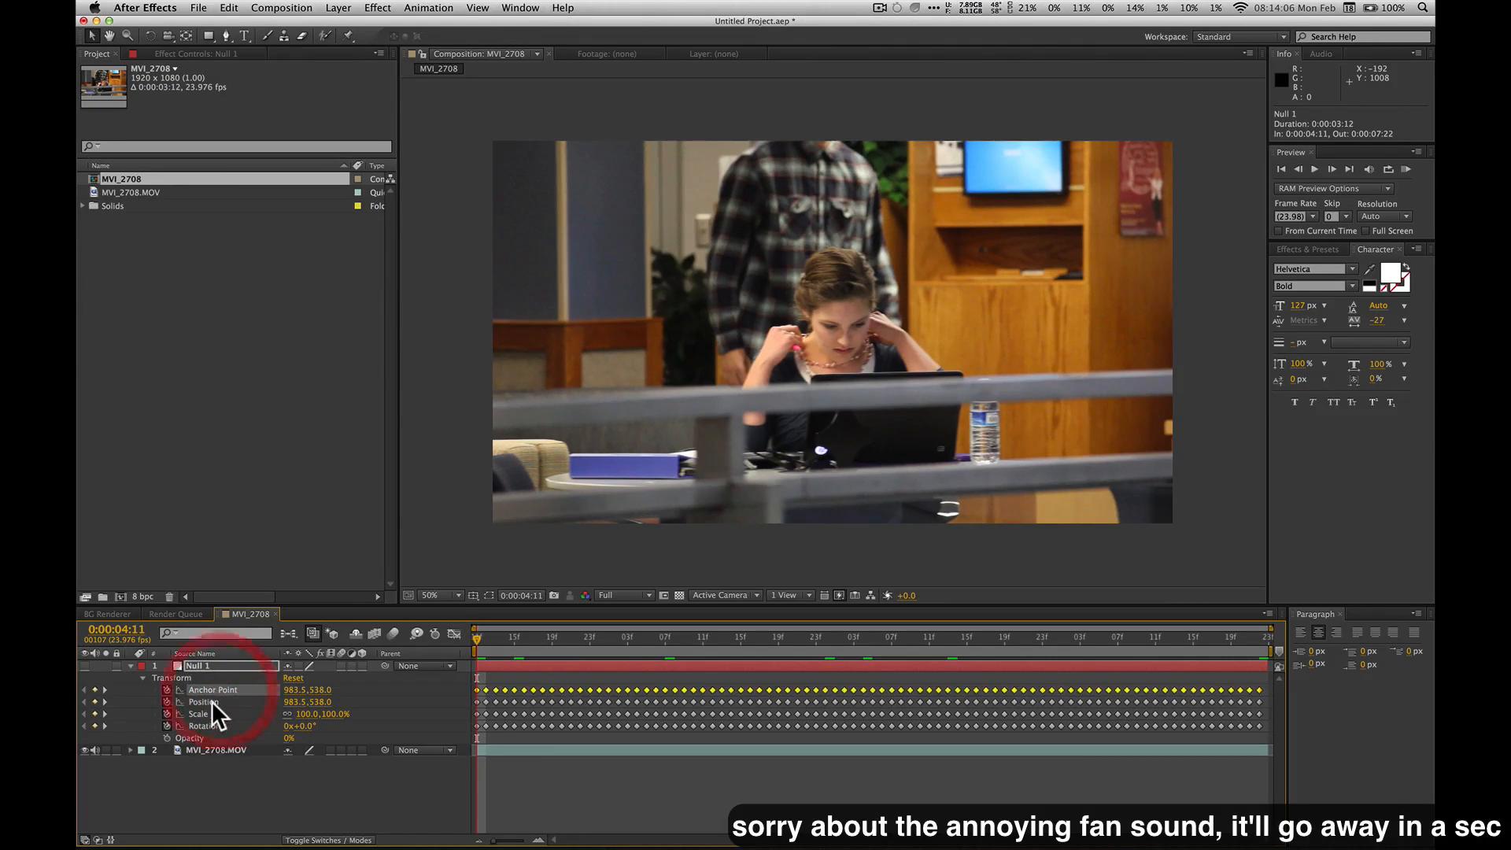
click(209, 702)
click(214, 687)
click(211, 701)
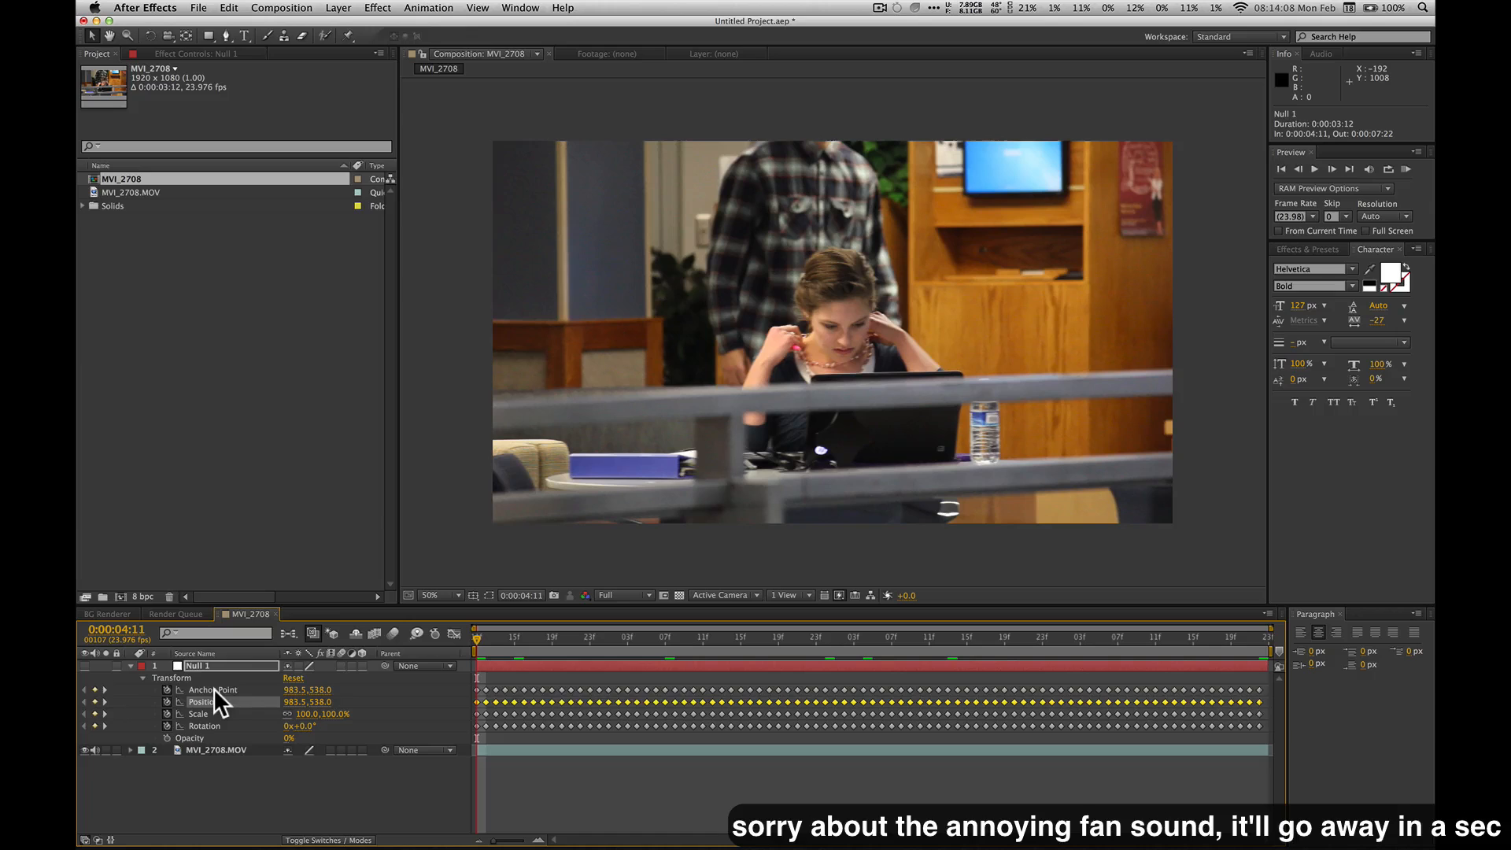
click(214, 688)
click(213, 702)
click(216, 688)
click(214, 701)
click(220, 688)
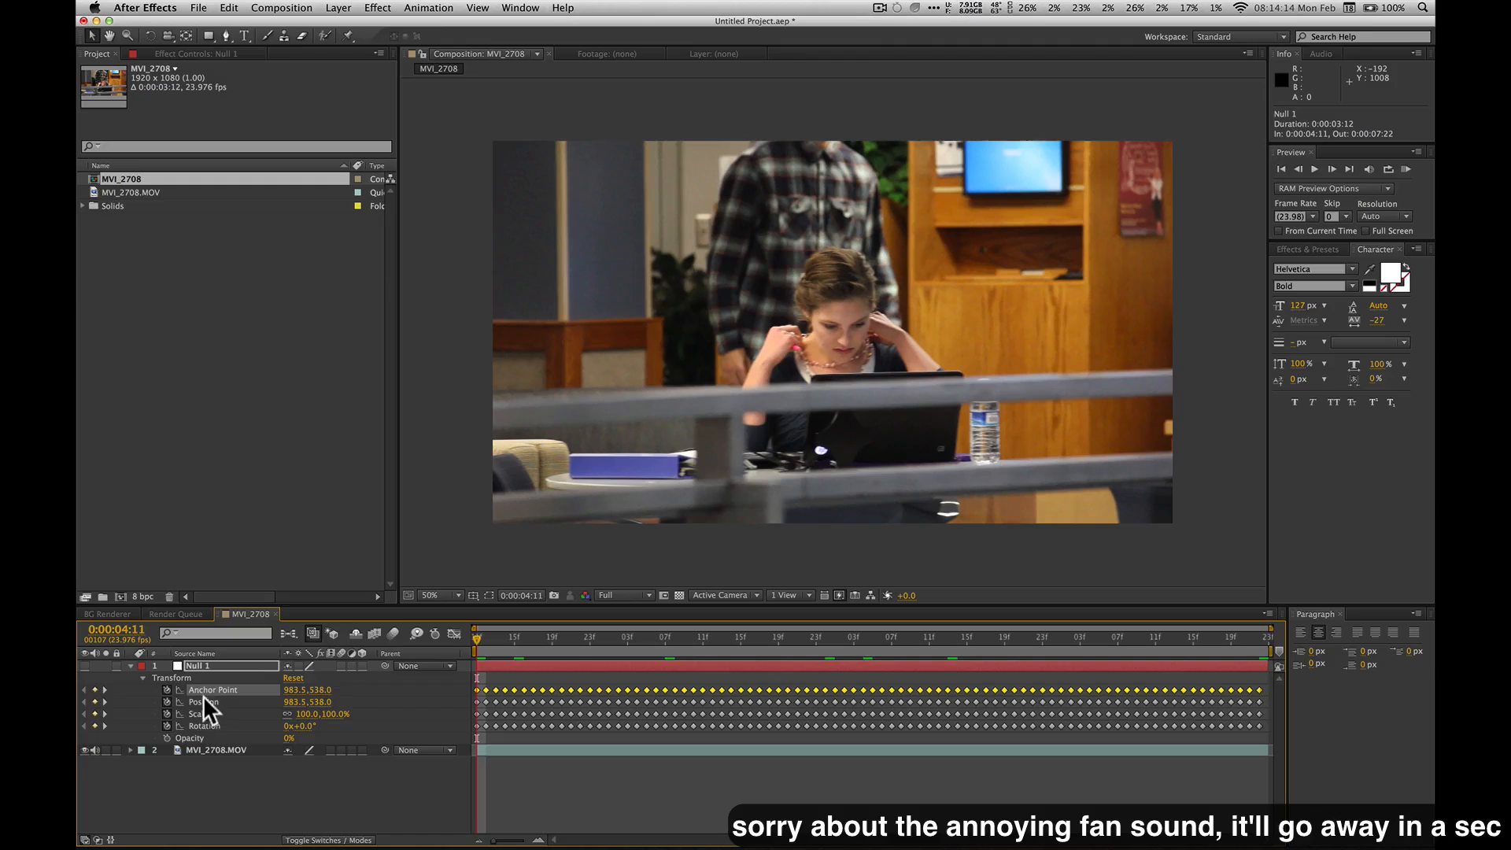
click(211, 701)
click(225, 690)
Step: Remove all Anchor Point keyframes from the null layer and collapse its properties
click(167, 689)
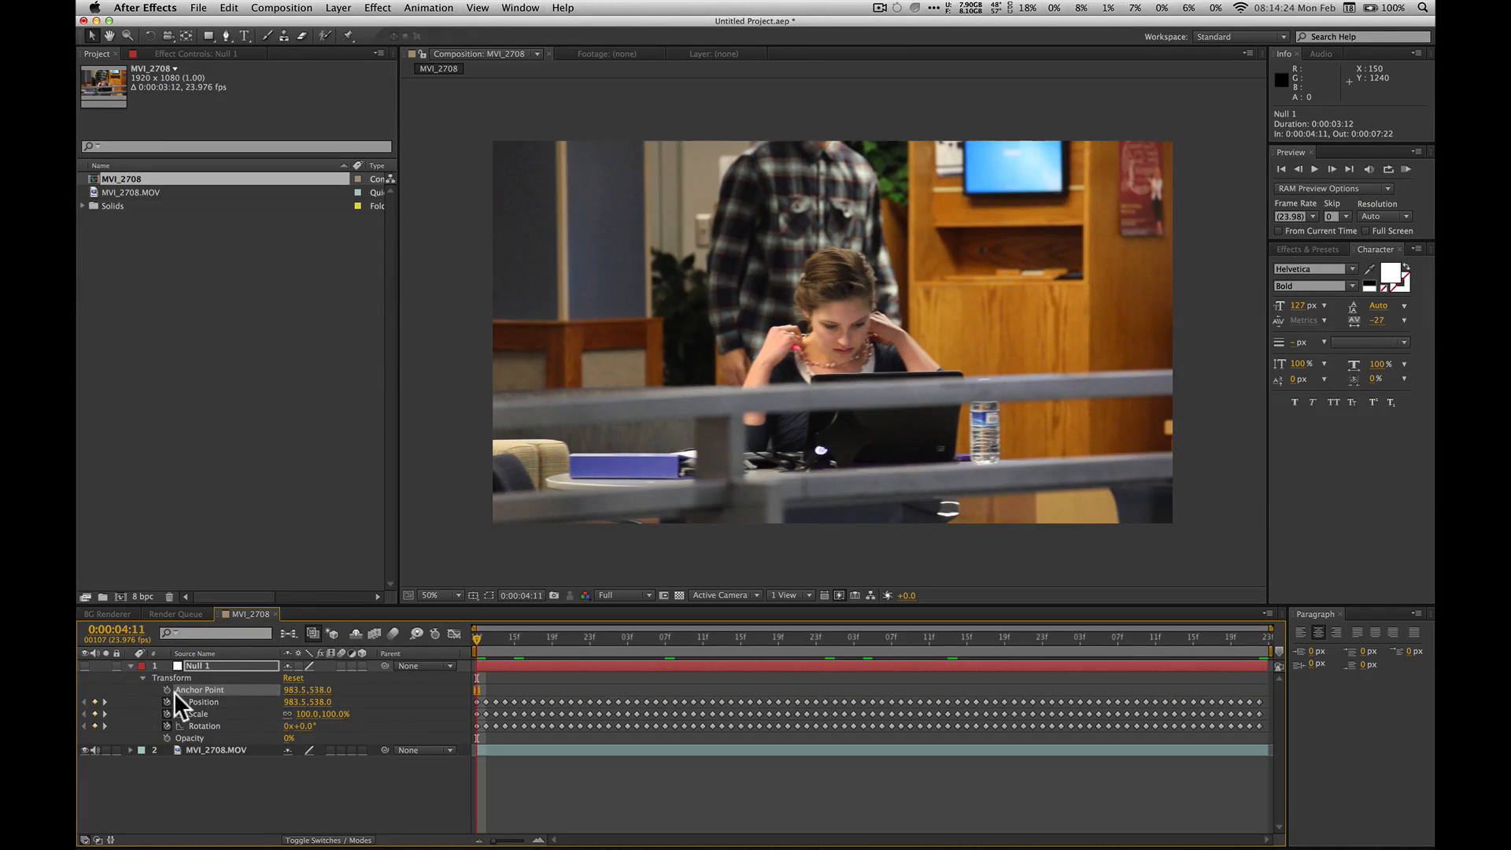
click(313, 781)
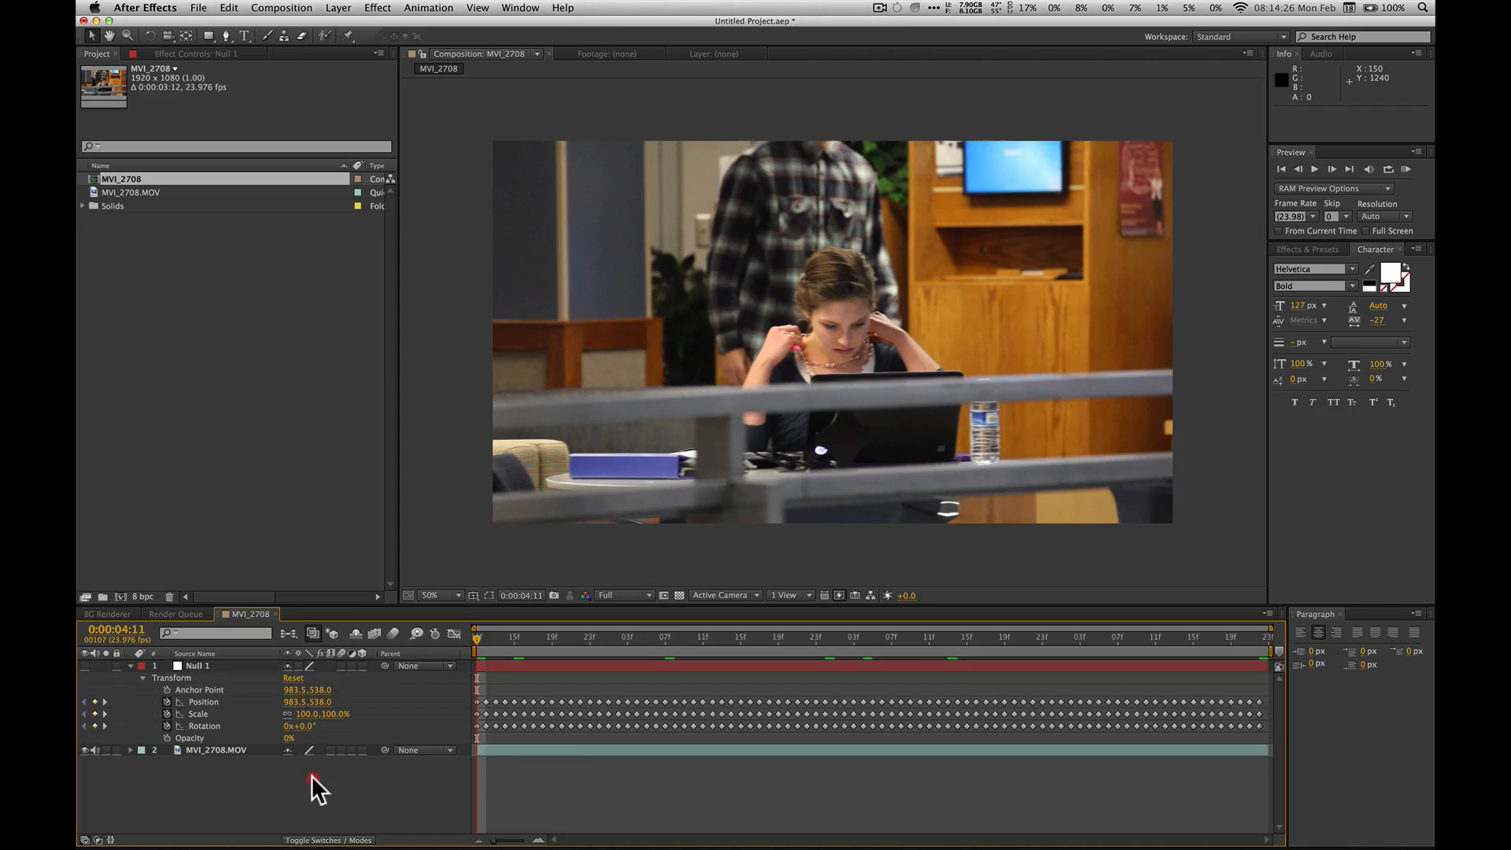
click(130, 666)
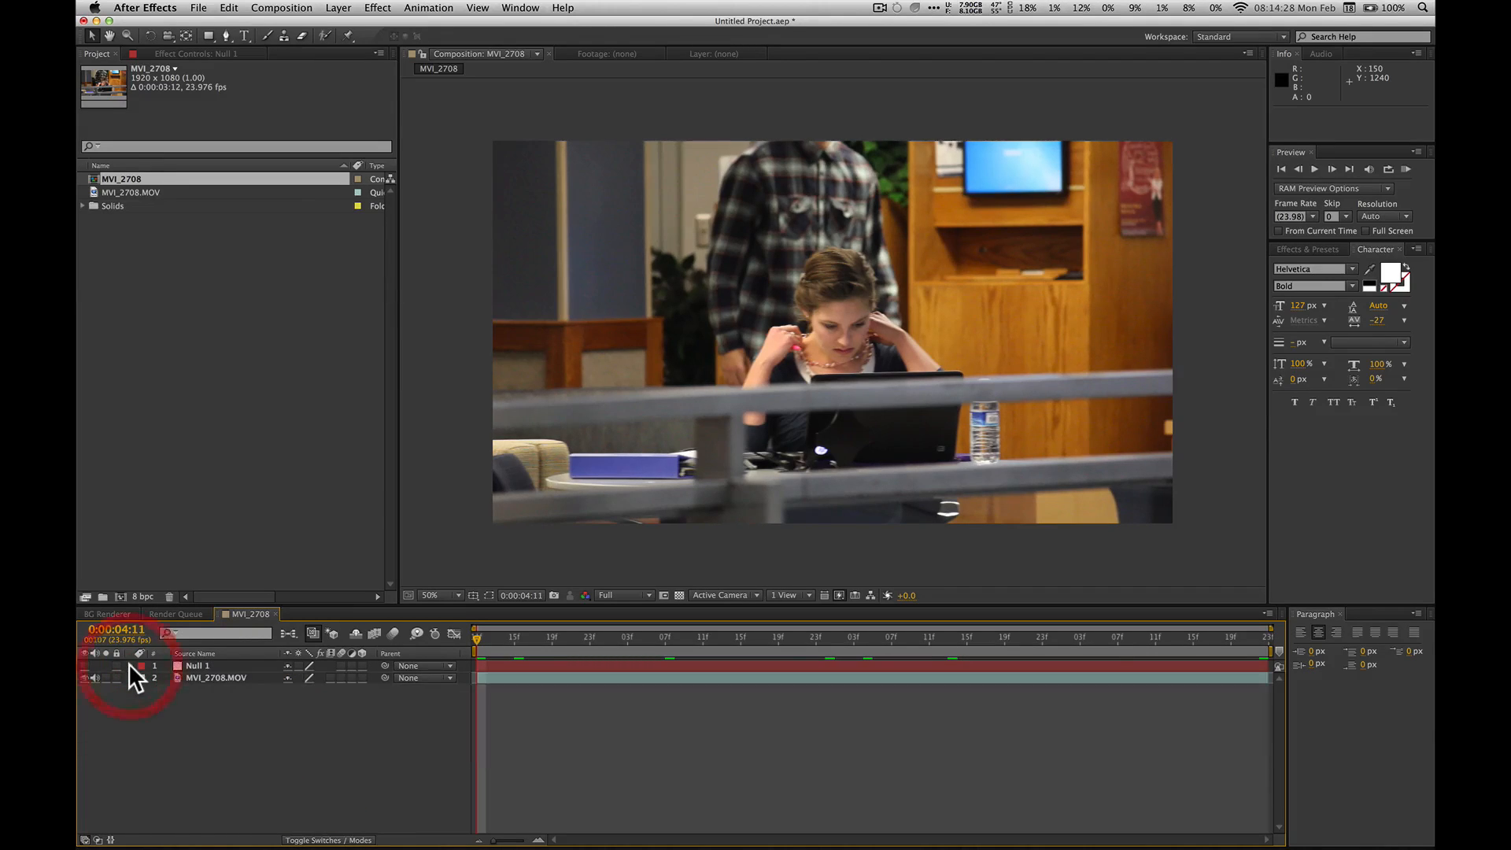
Step: Rename the null layer to GirlFaceTrack
right_click(221, 671)
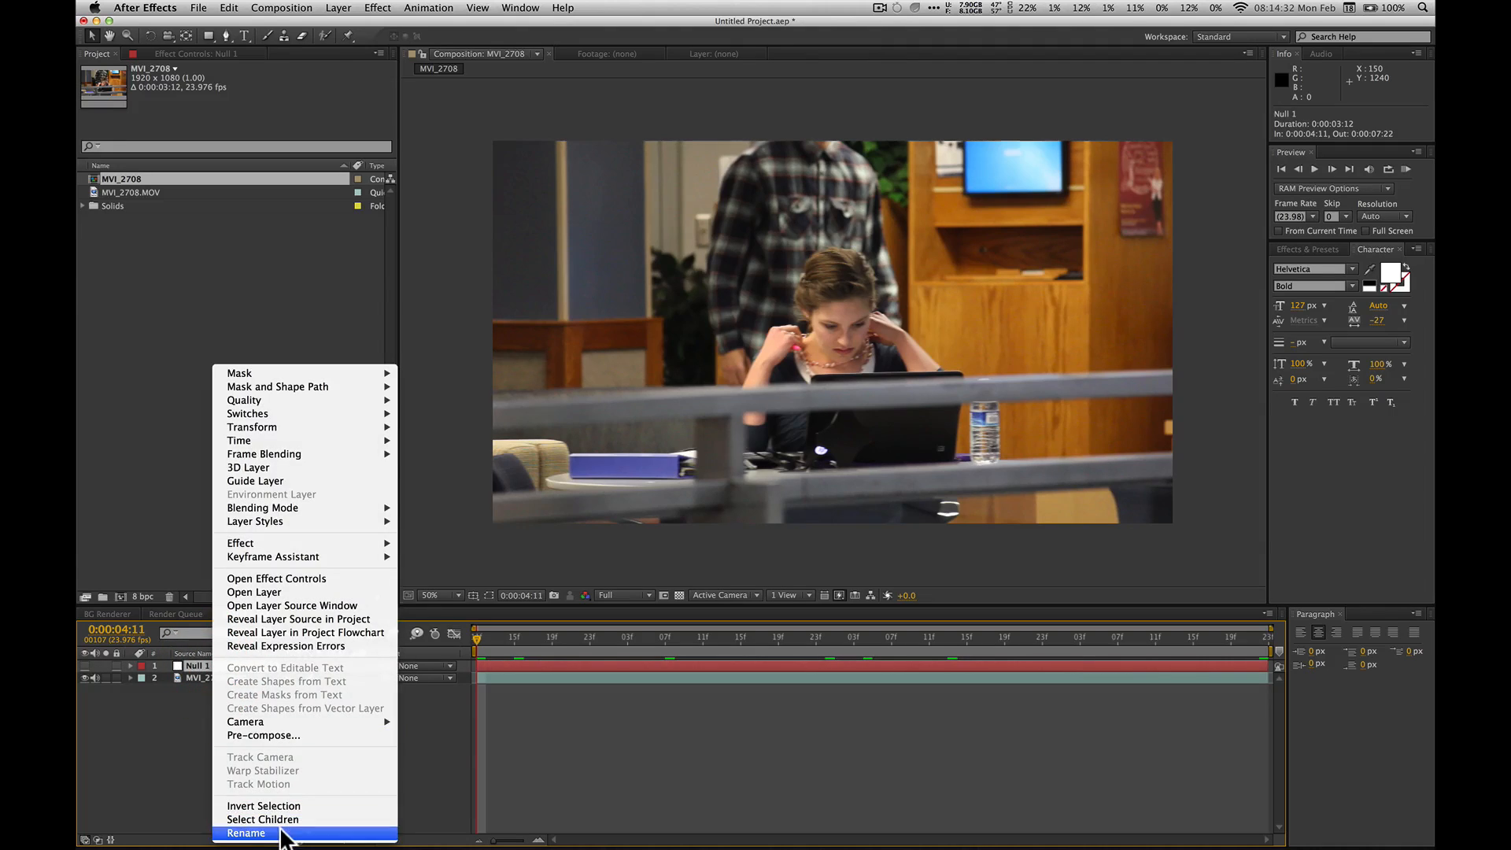
click(252, 833)
text(Gi)
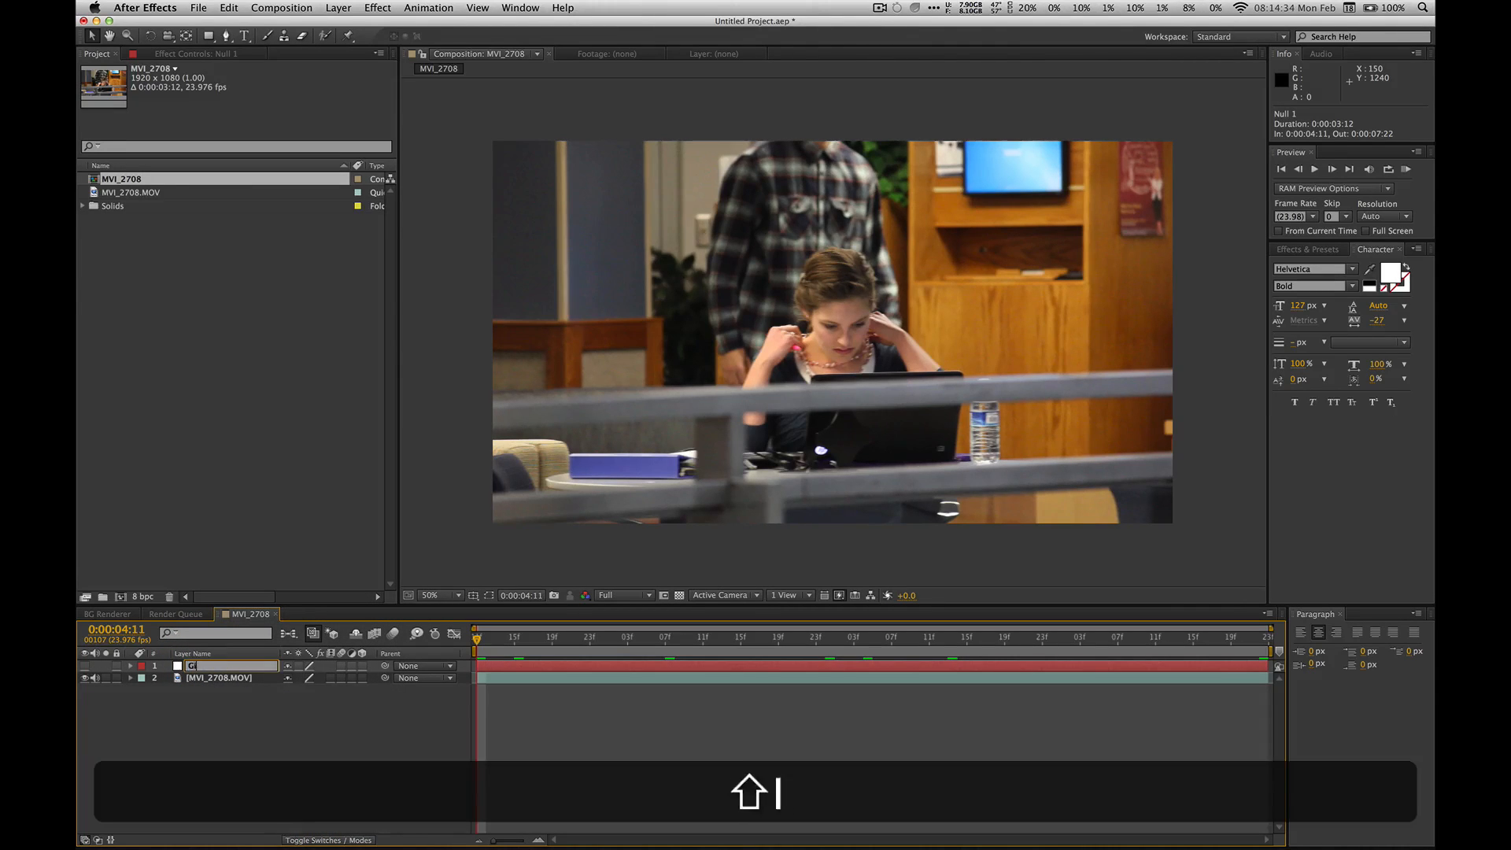
text(rlFaceTrack)
key(Return)
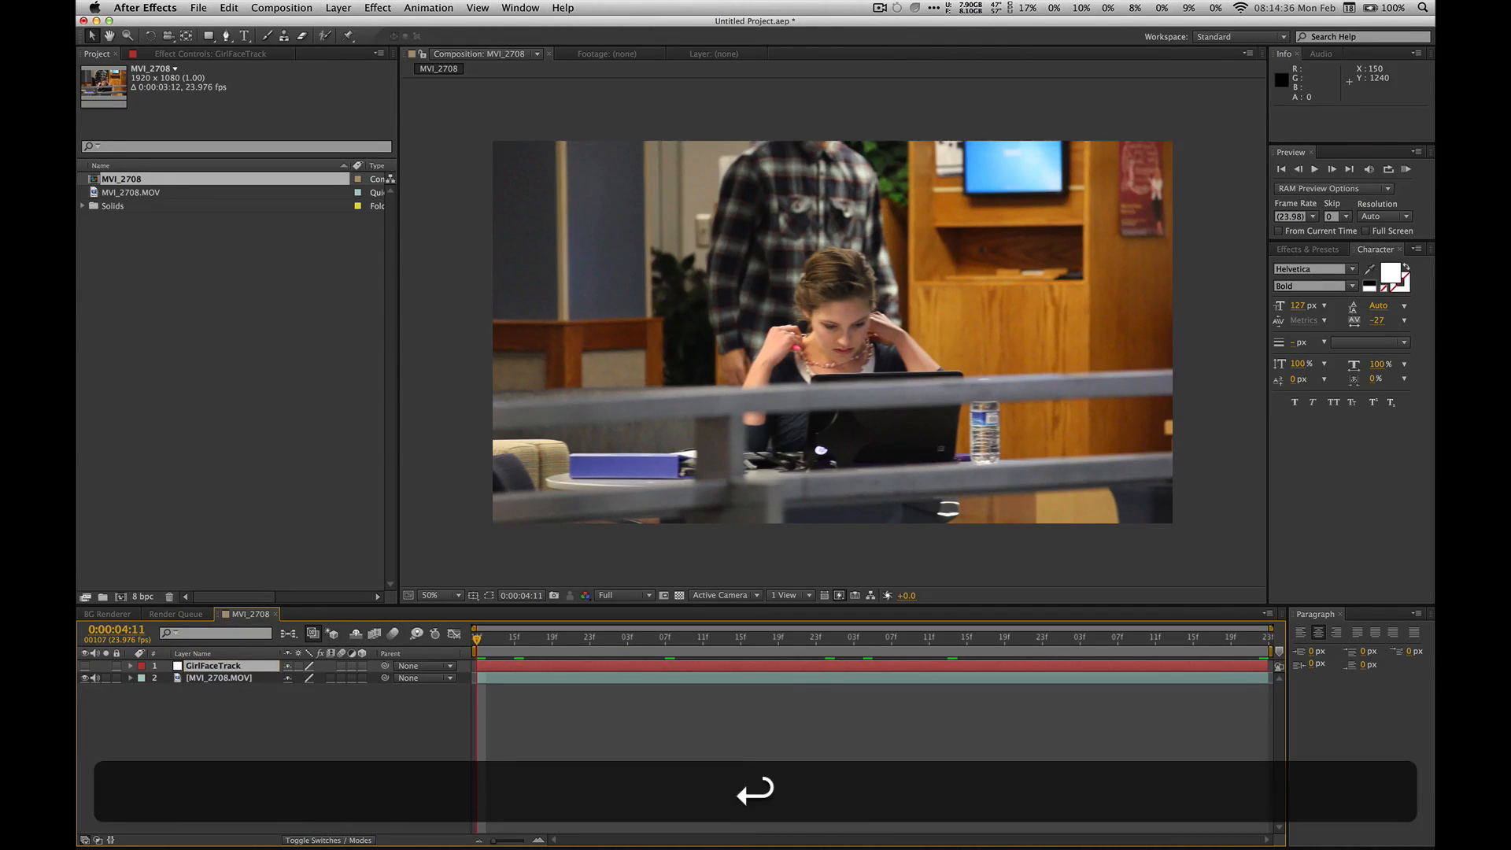
click(297, 775)
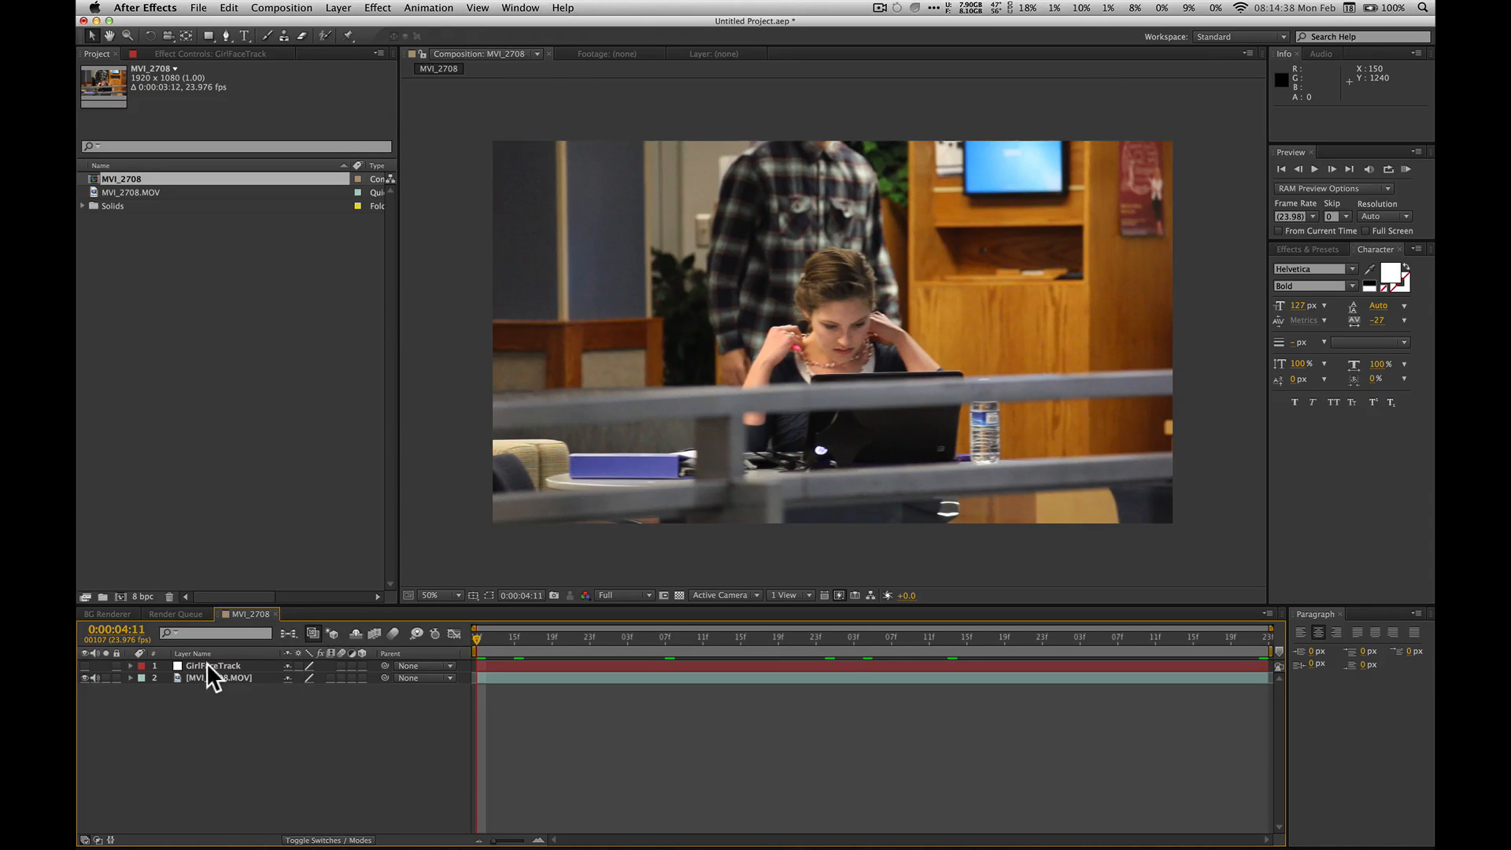
Step: Rename the MVI_2708.MOV footage layer to BaseVideo
right_click(208, 674)
click(287, 836)
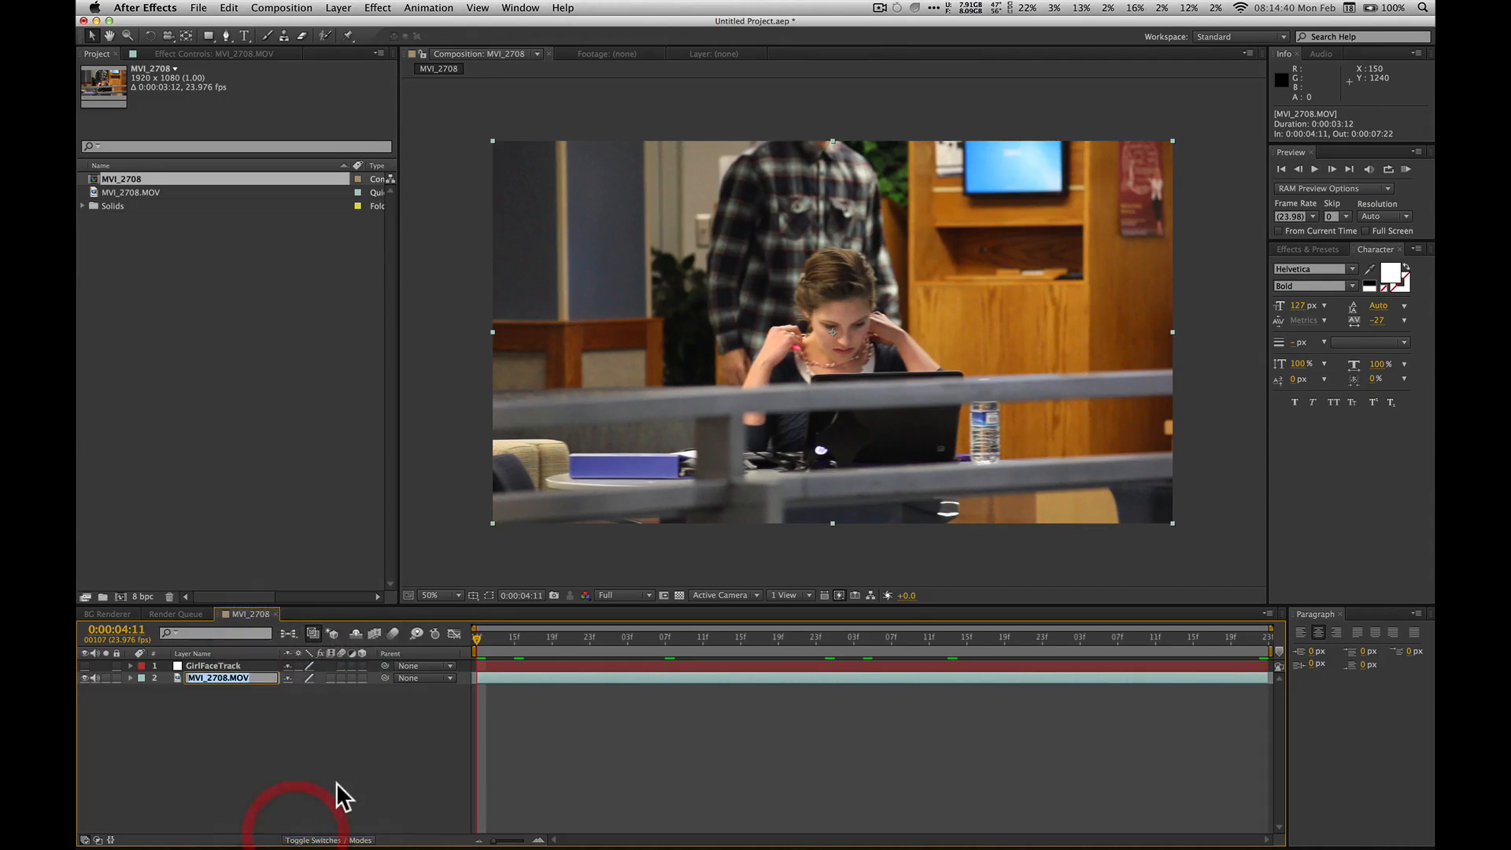
text(Base)
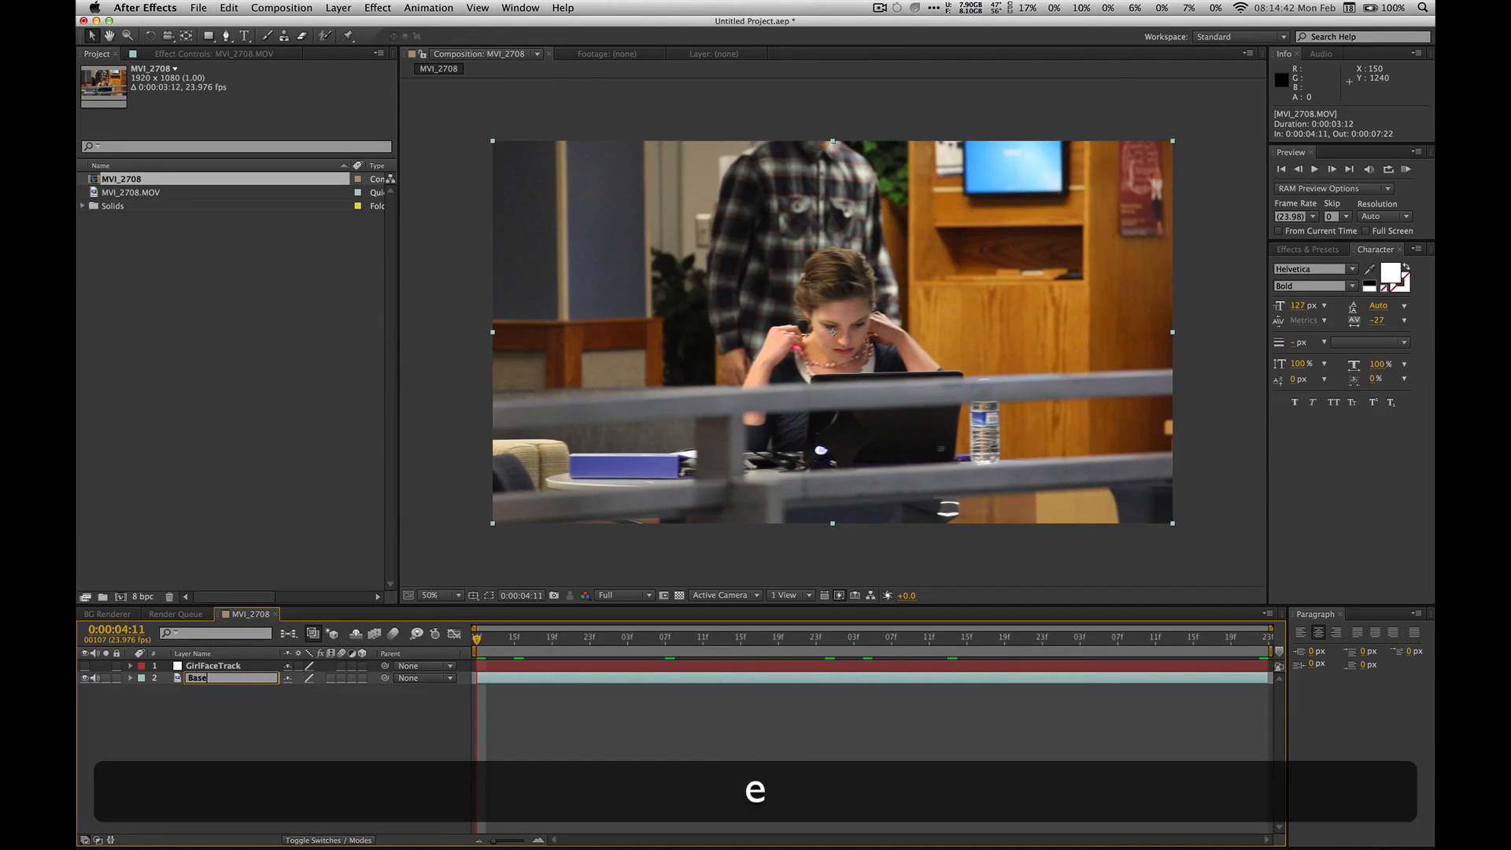
text(Video)
key(Return)
click(336, 731)
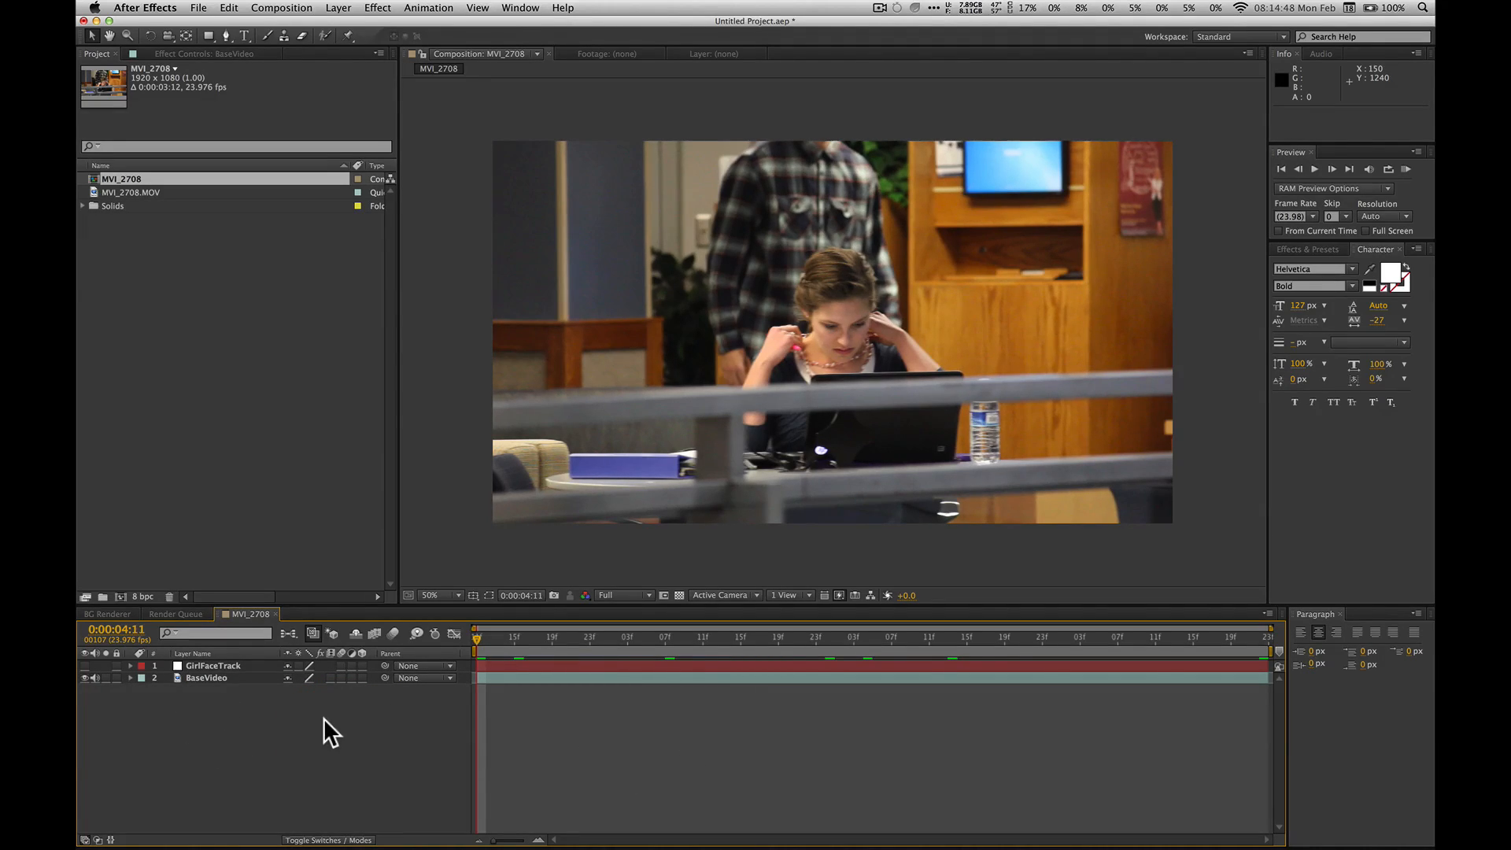
Step: Add a new adjustment layer to the MVI_2708 composition
right_click(224, 718)
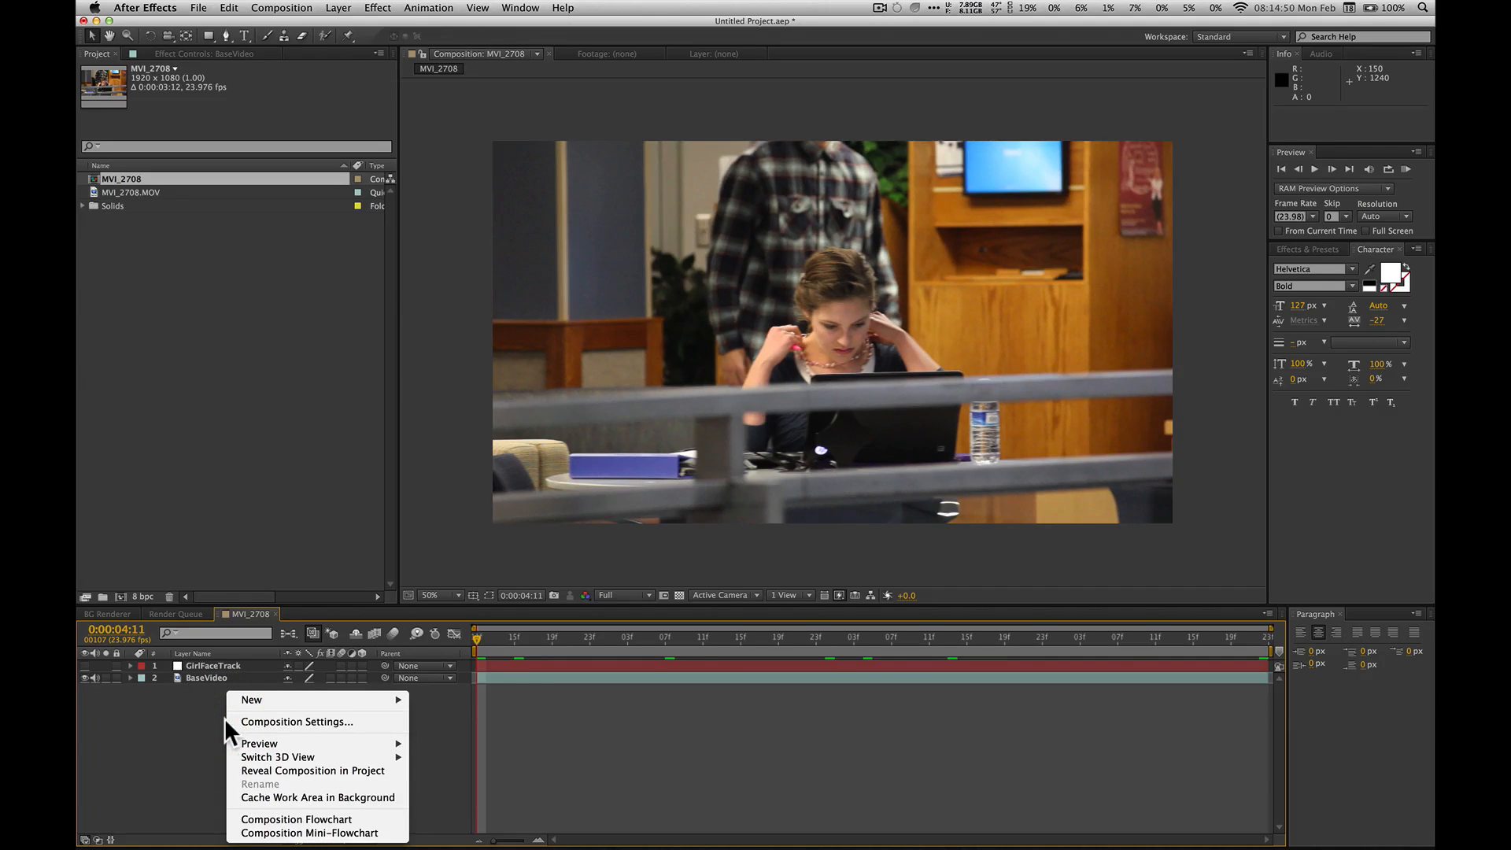
mouse_move(295, 697)
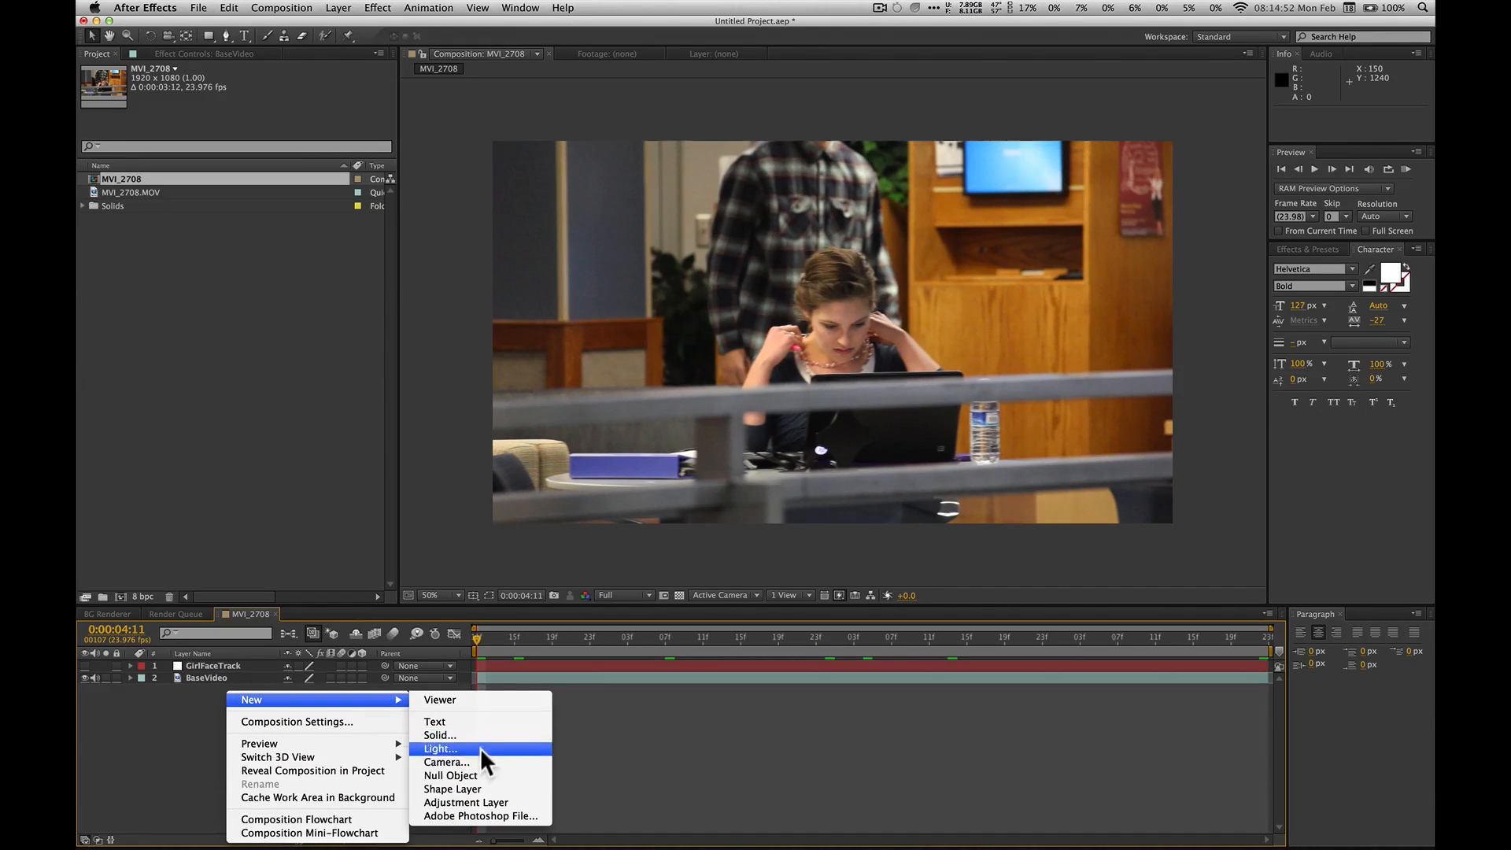
click(504, 801)
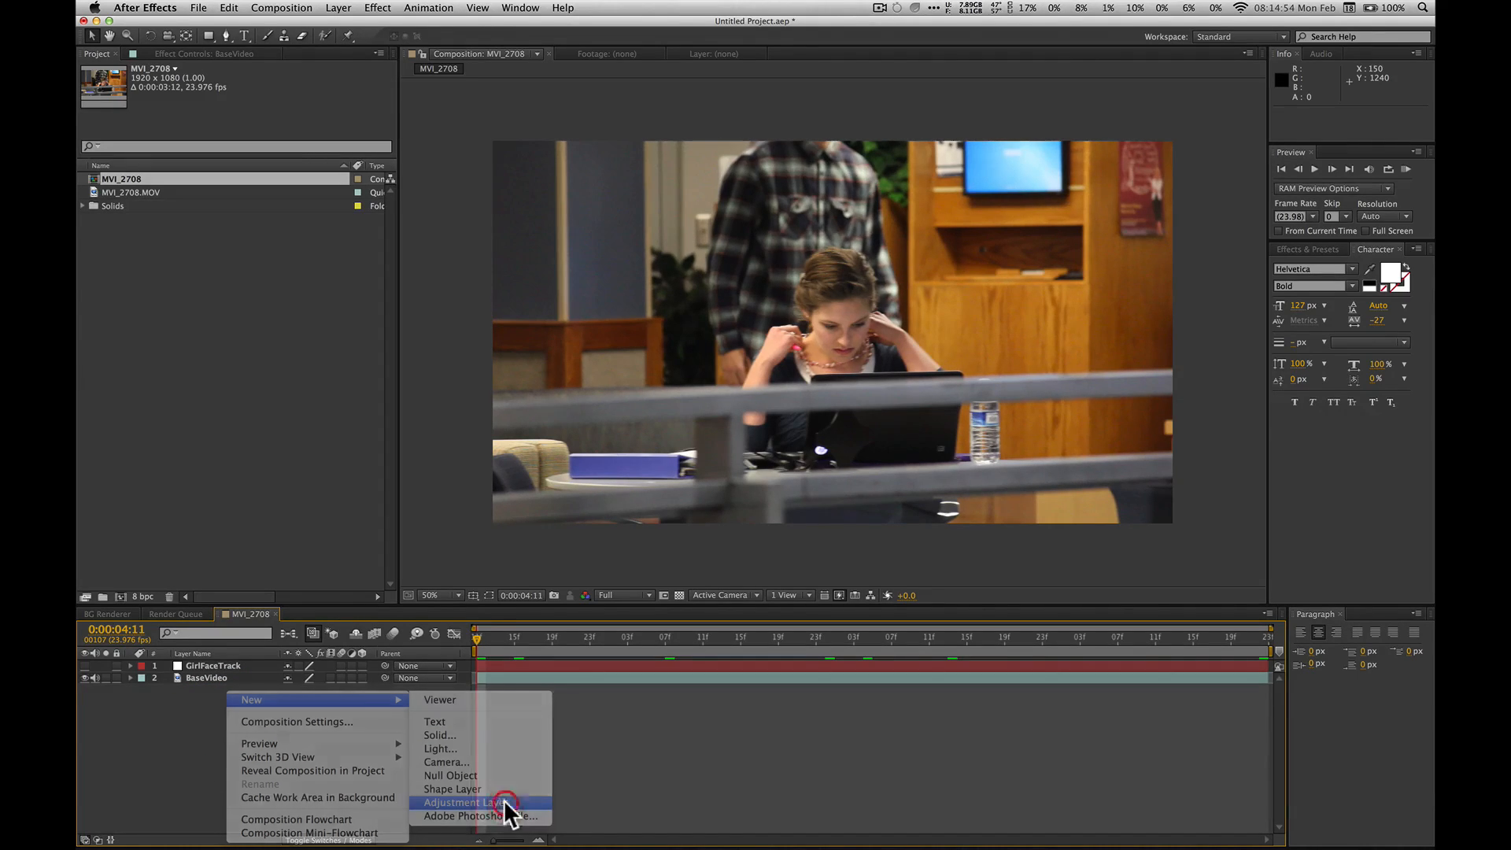
Step: Move the new adjustment layer between GirlFaceTrack and BaseVideo in the layer stack and keep it selected
drag(219, 670, 220, 678)
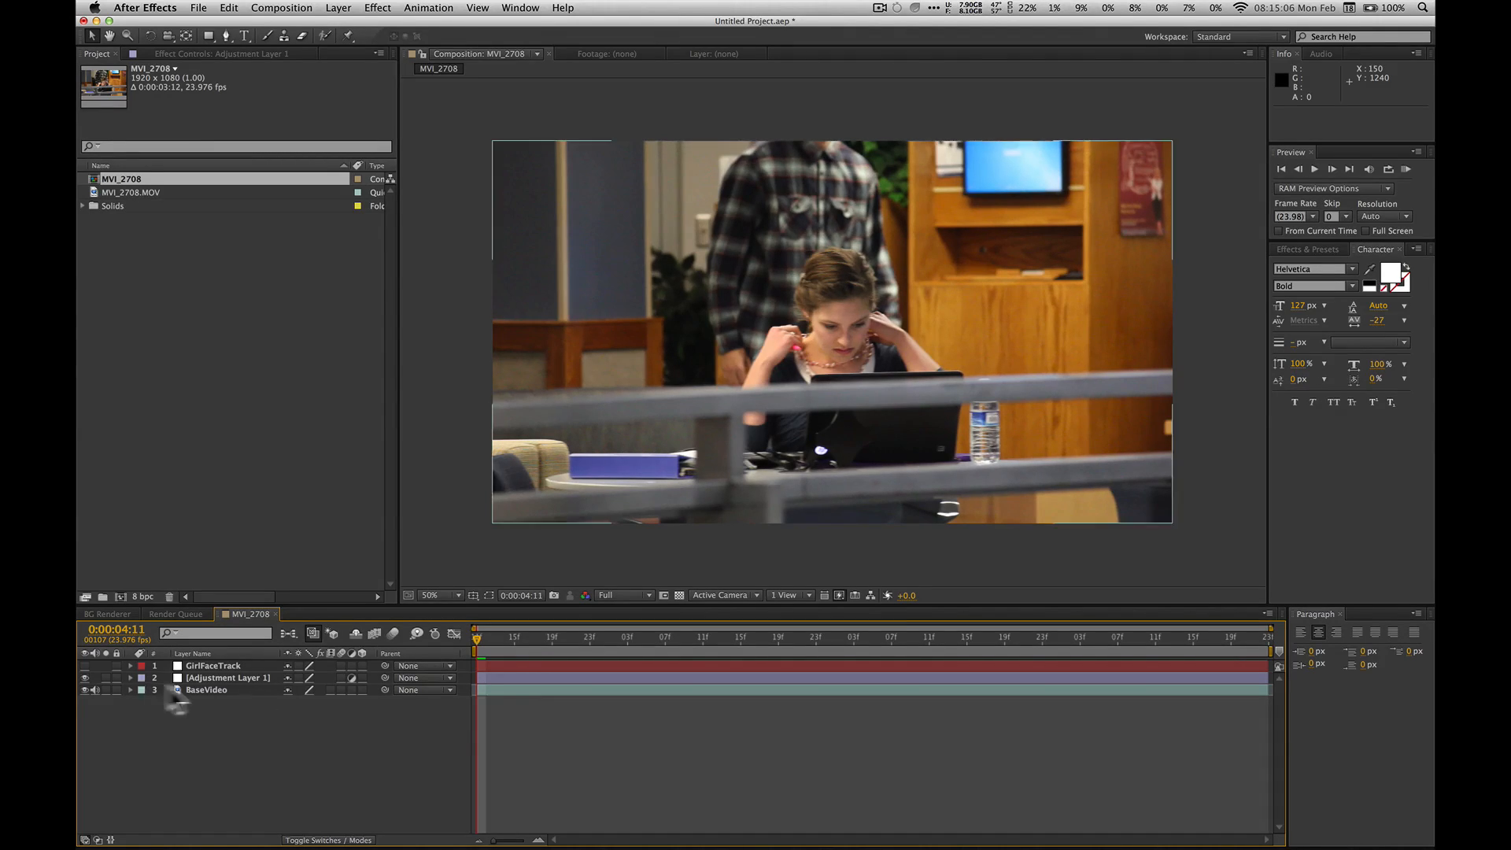
click(234, 678)
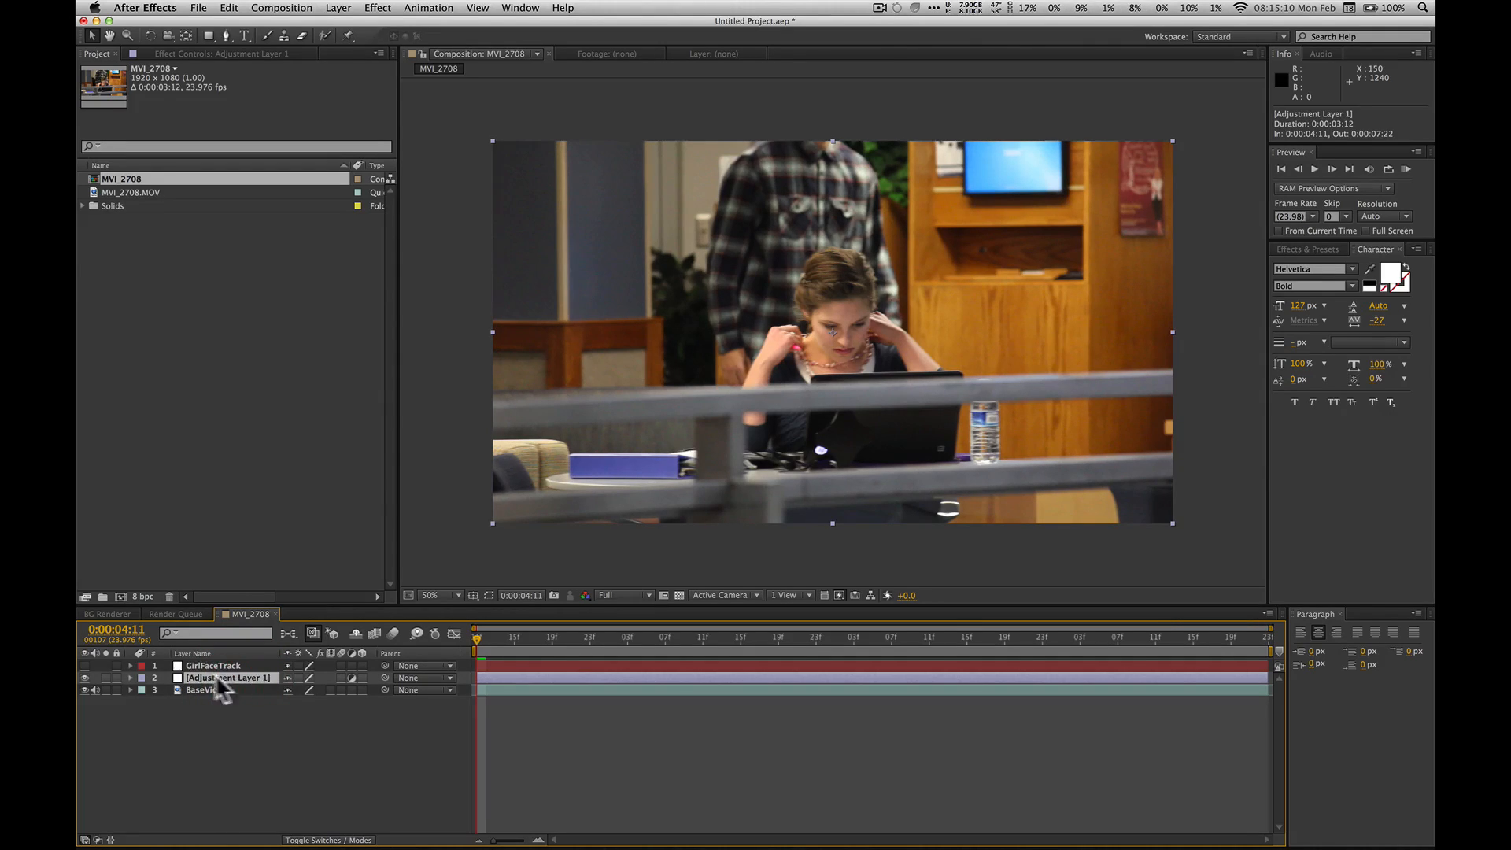
Step: Zoom the composition view to 200% and centre it on the seated woman's head
key(z)
click(828, 350)
click(776, 350)
key(space)
drag(776, 350, 725, 432)
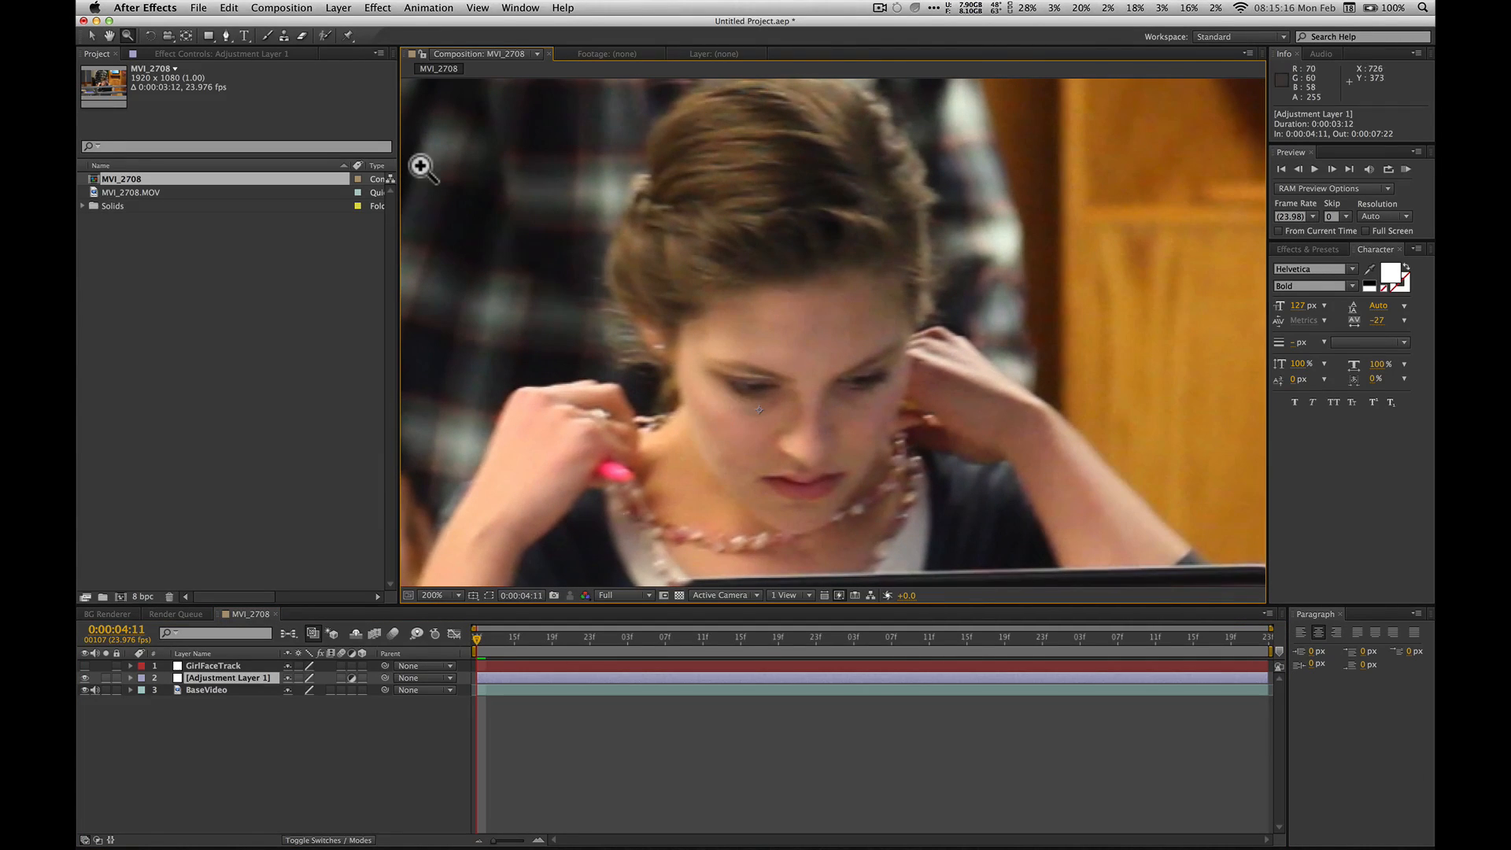
key(space)
drag(876, 372, 837, 404)
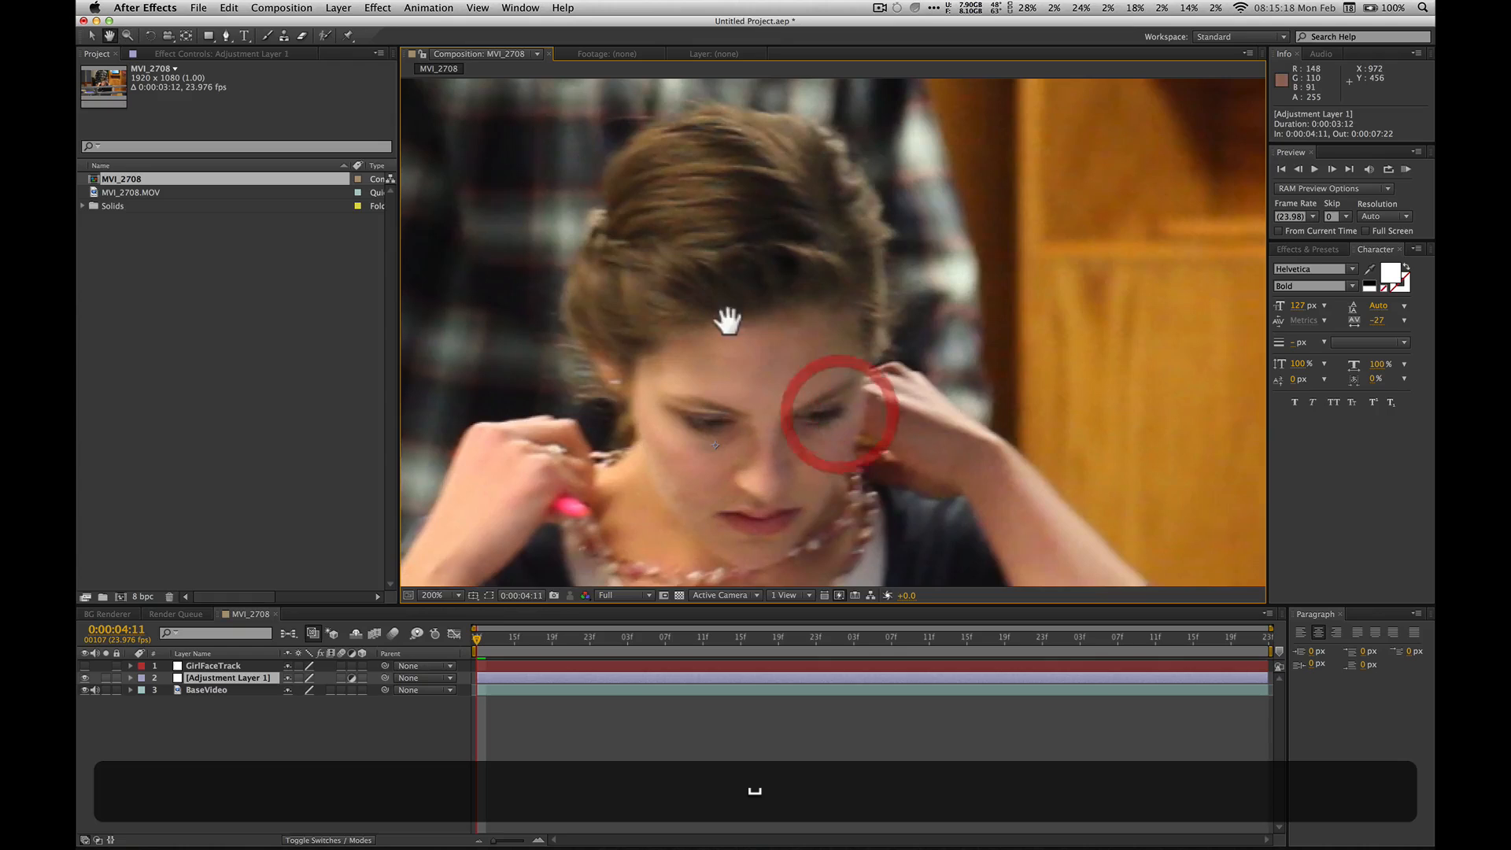
drag(725, 320, 833, 313)
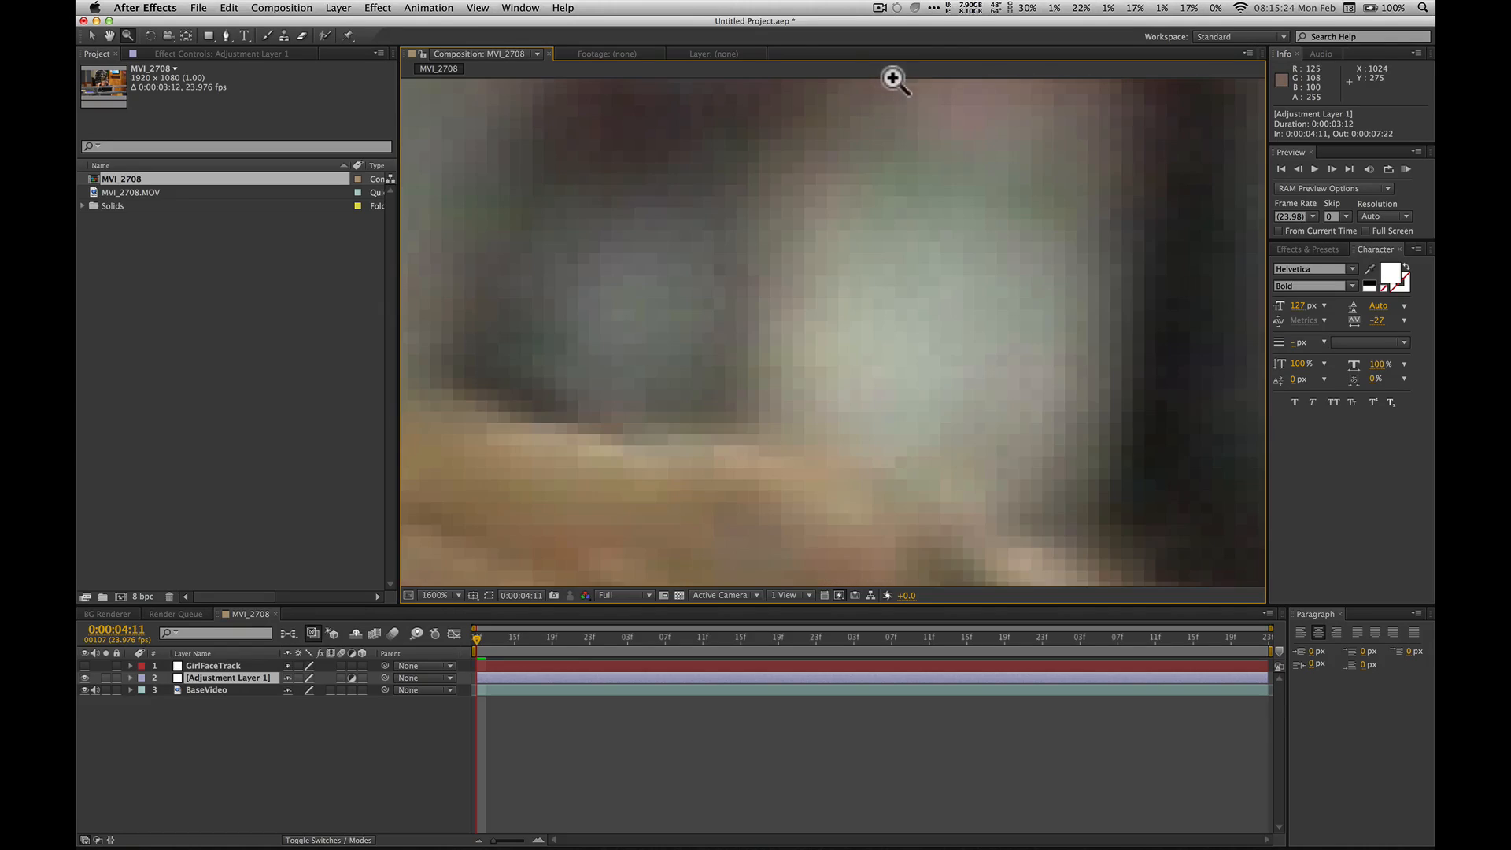
click(857, 304)
alt+click(858, 304)
alt+click(857, 304)
alt+click(858, 302)
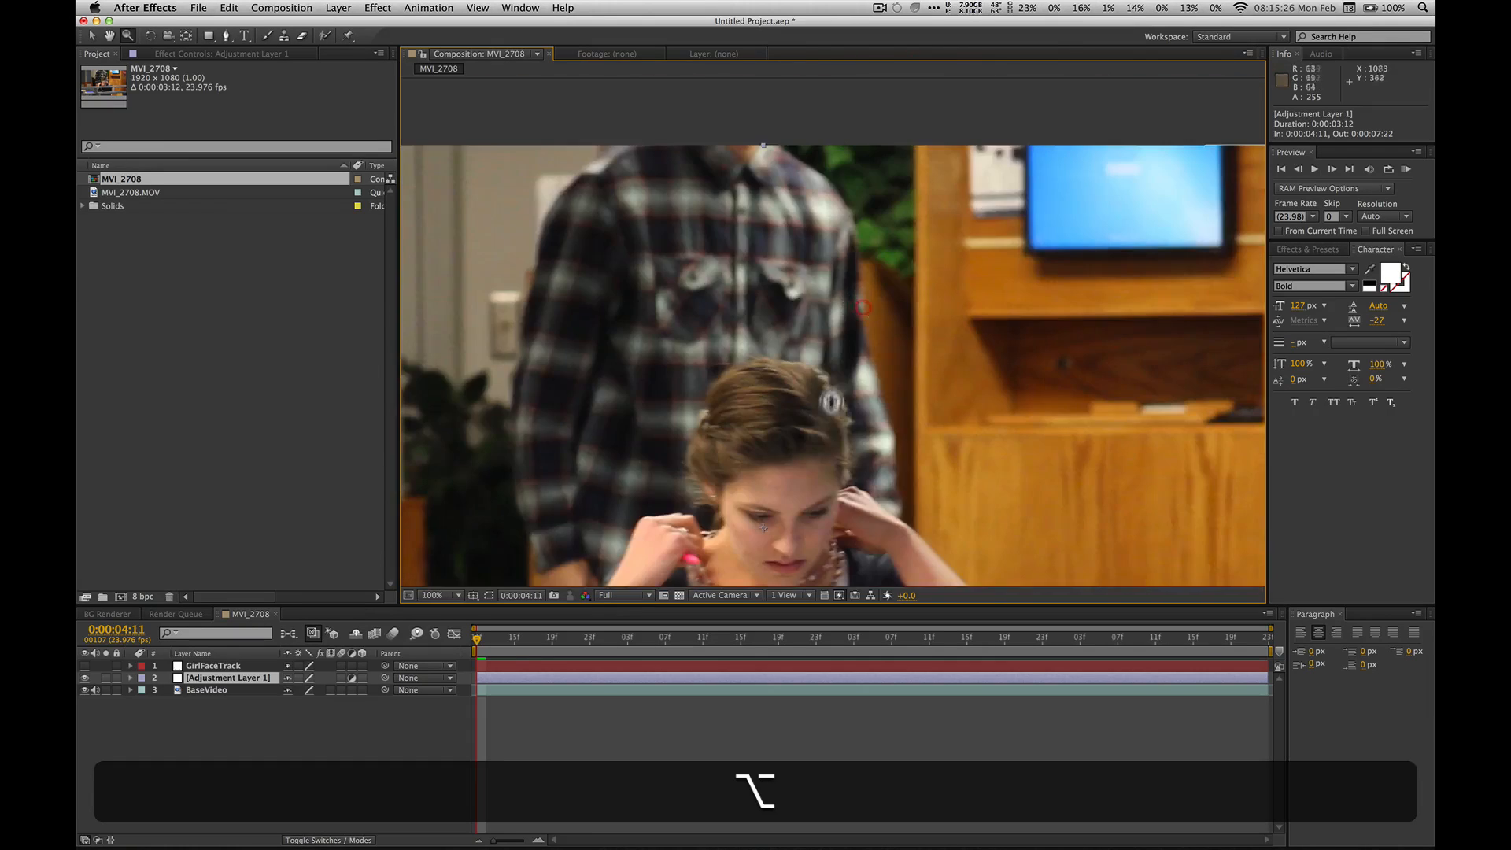
alt+click(858, 300)
click(857, 272)
drag(877, 283, 864, 314)
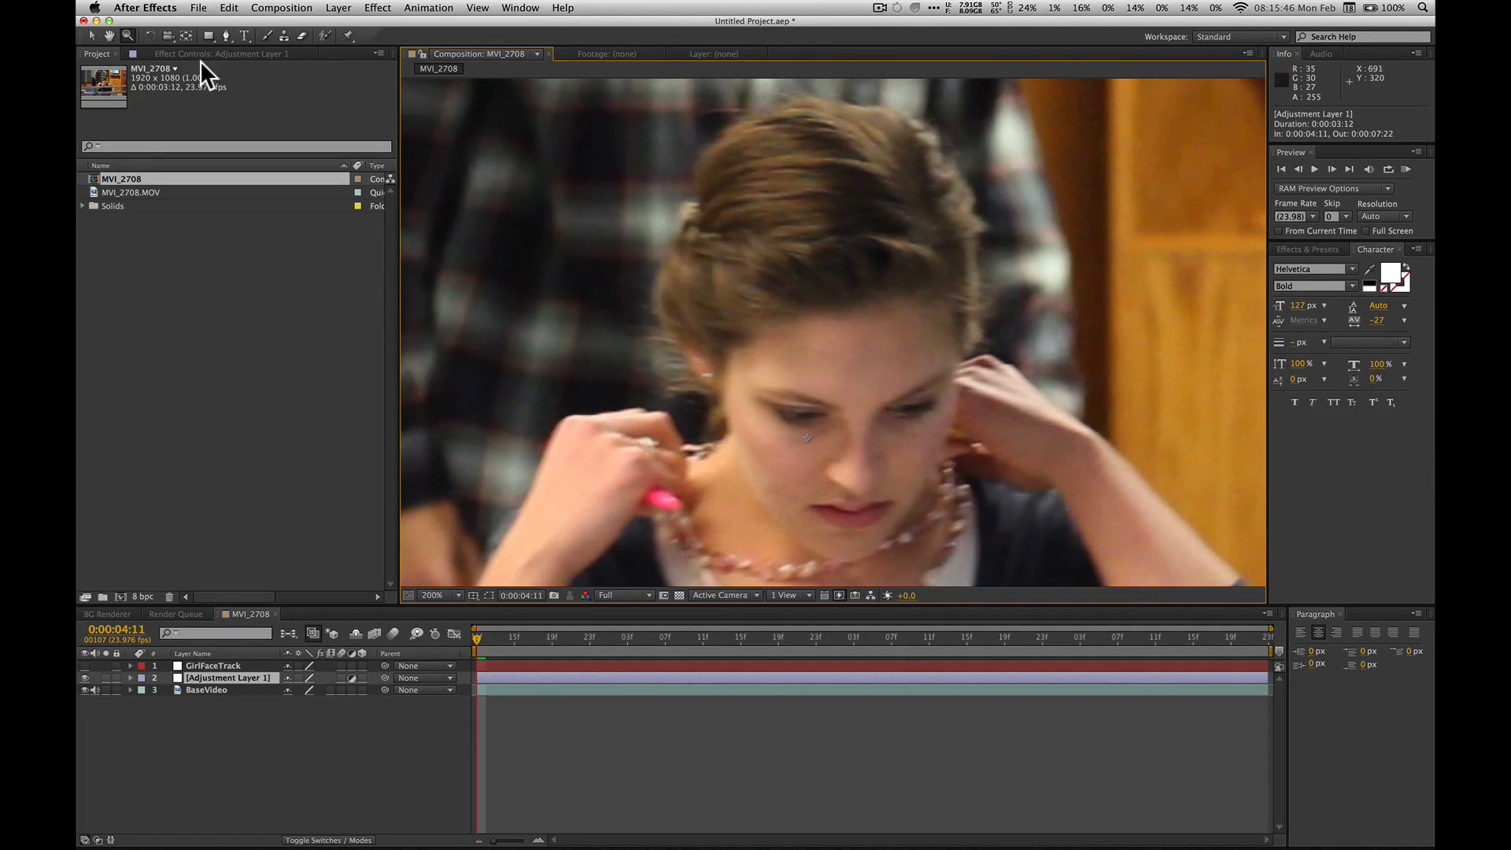
drag(979, 362, 770, 361)
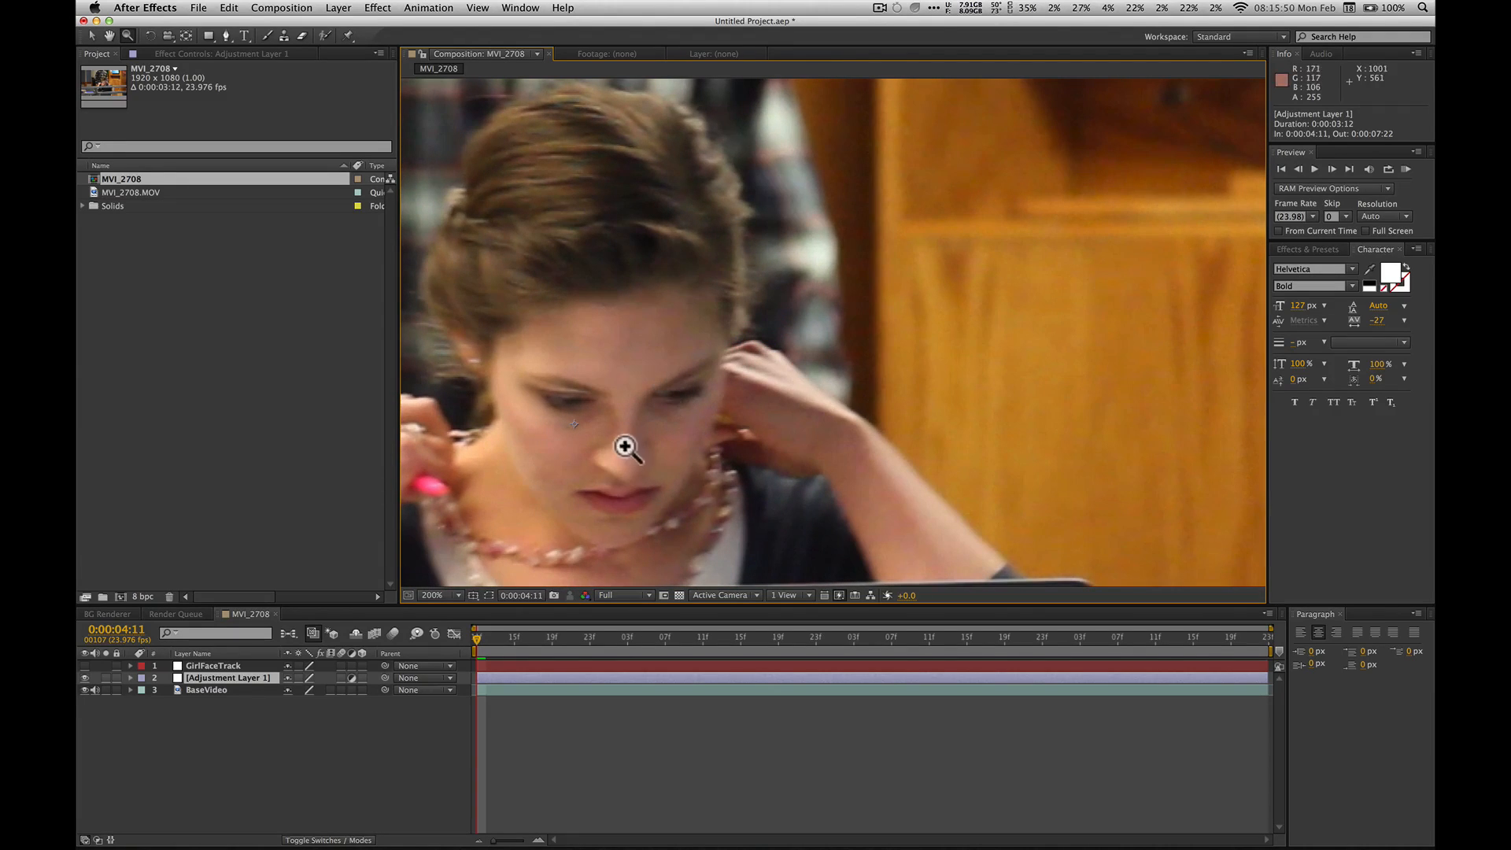
key(space)
drag(557, 432, 1260, 551)
key(space)
drag(886, 381, 884, 202)
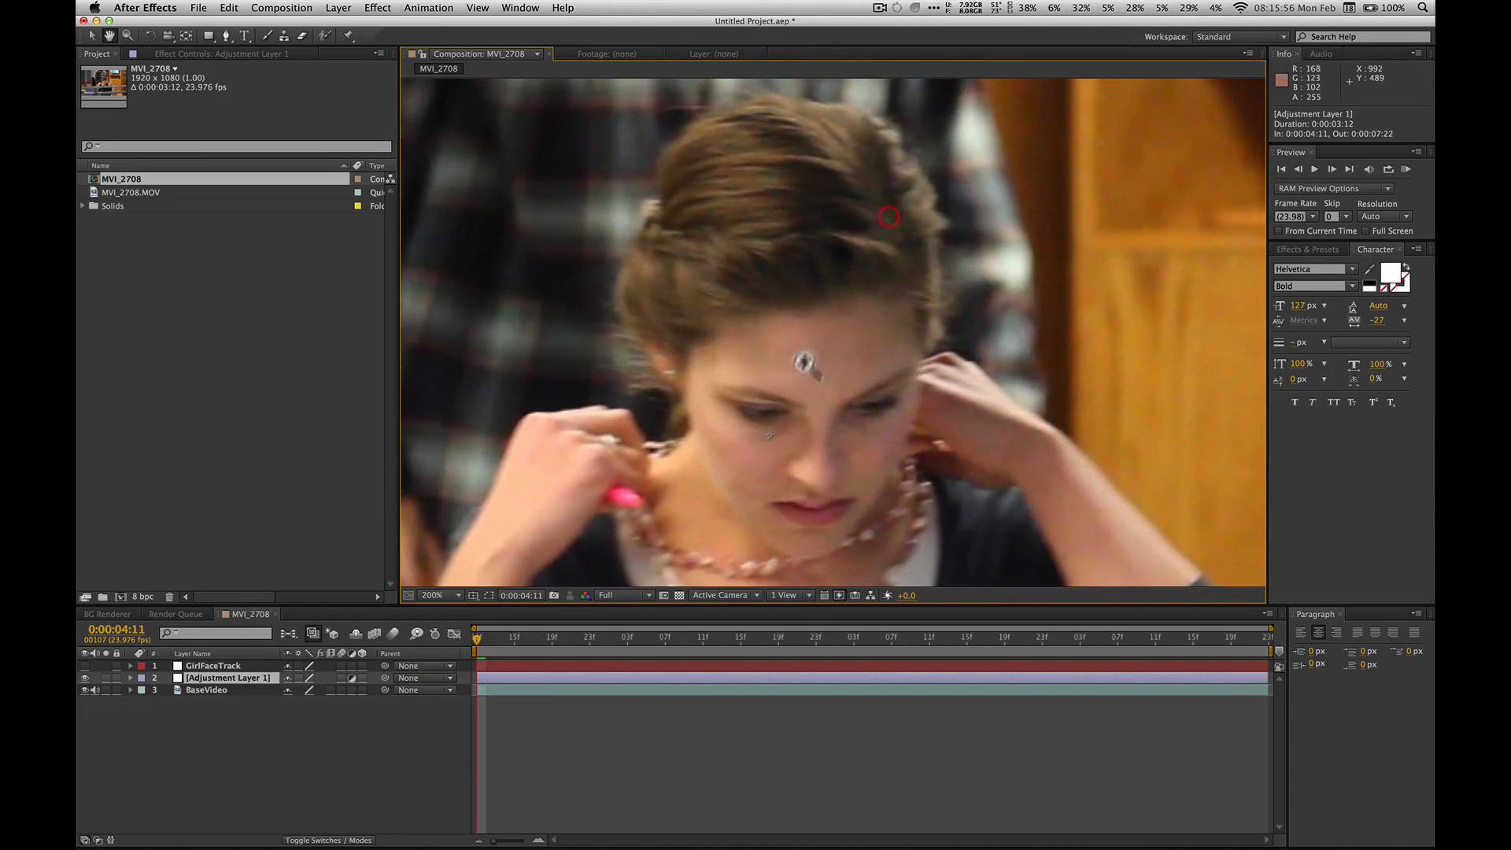
key(space)
drag(985, 294, 1014, 315)
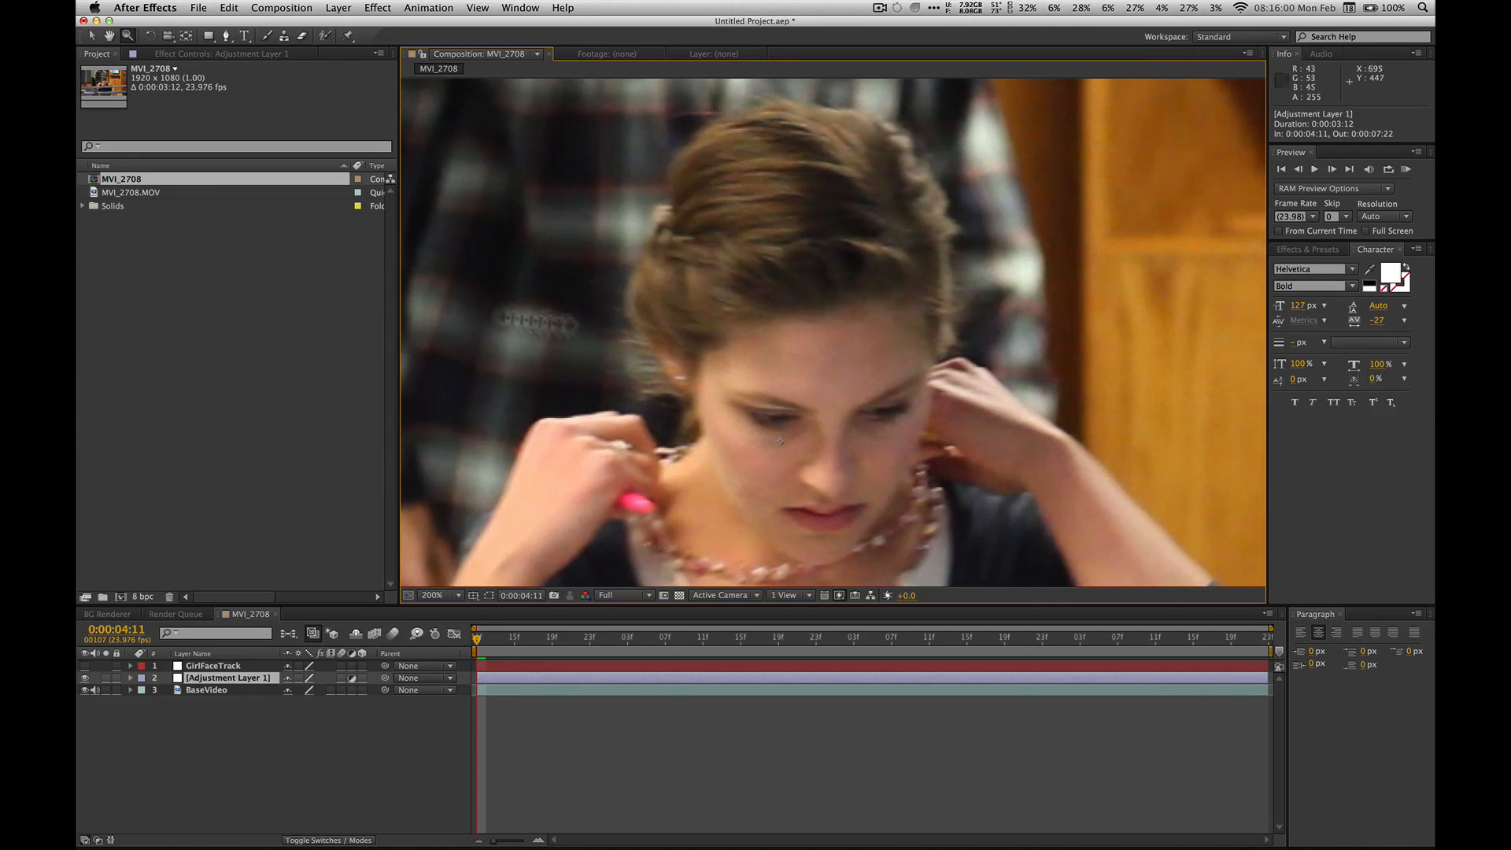
Step: Draw a closed Pen tool mask around the seated woman's hair and face on the adjustment layer
key(g)
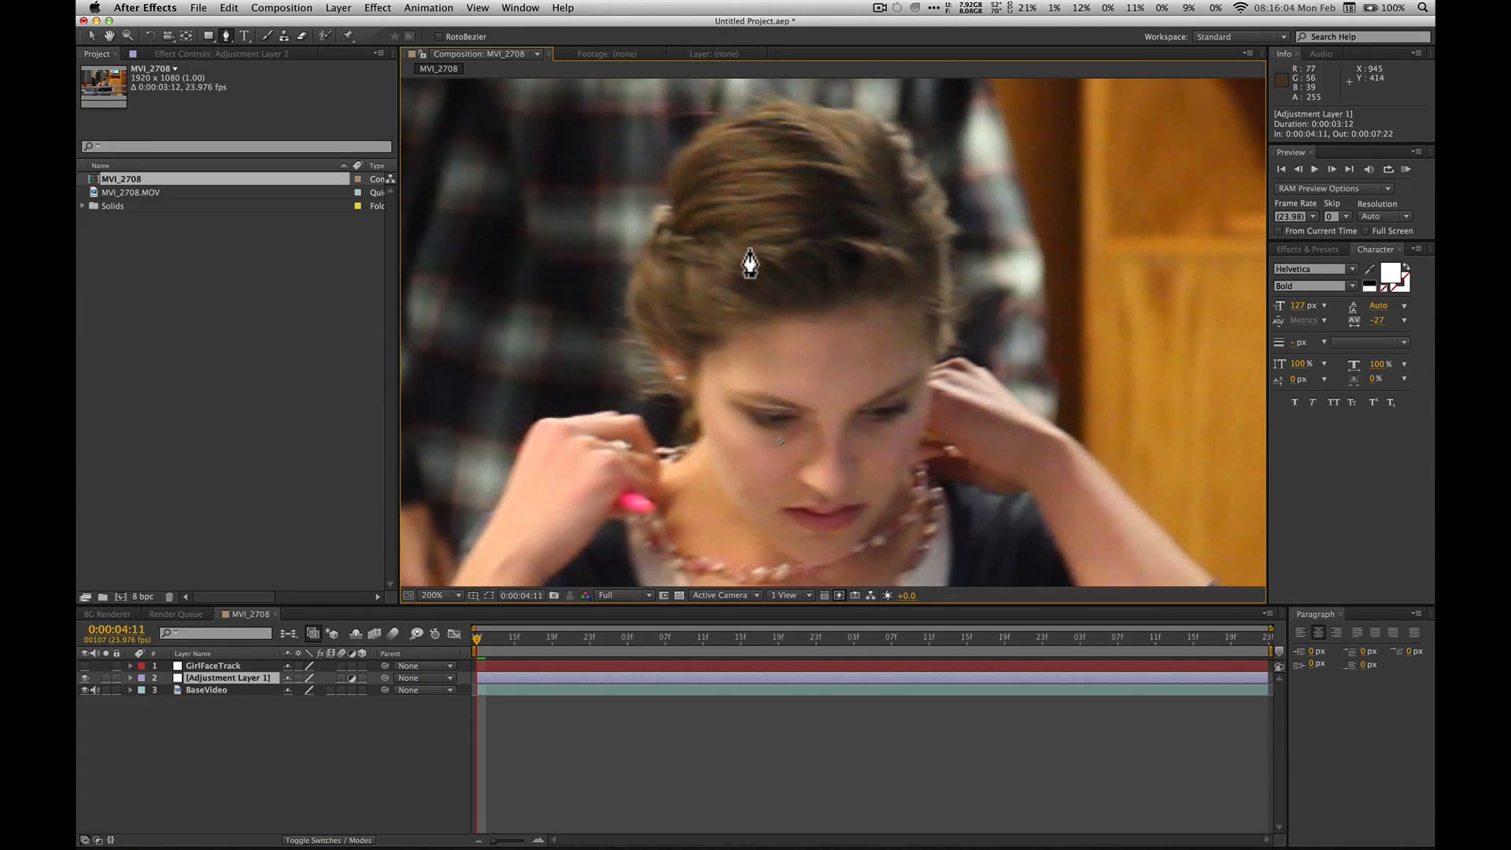
click(788, 107)
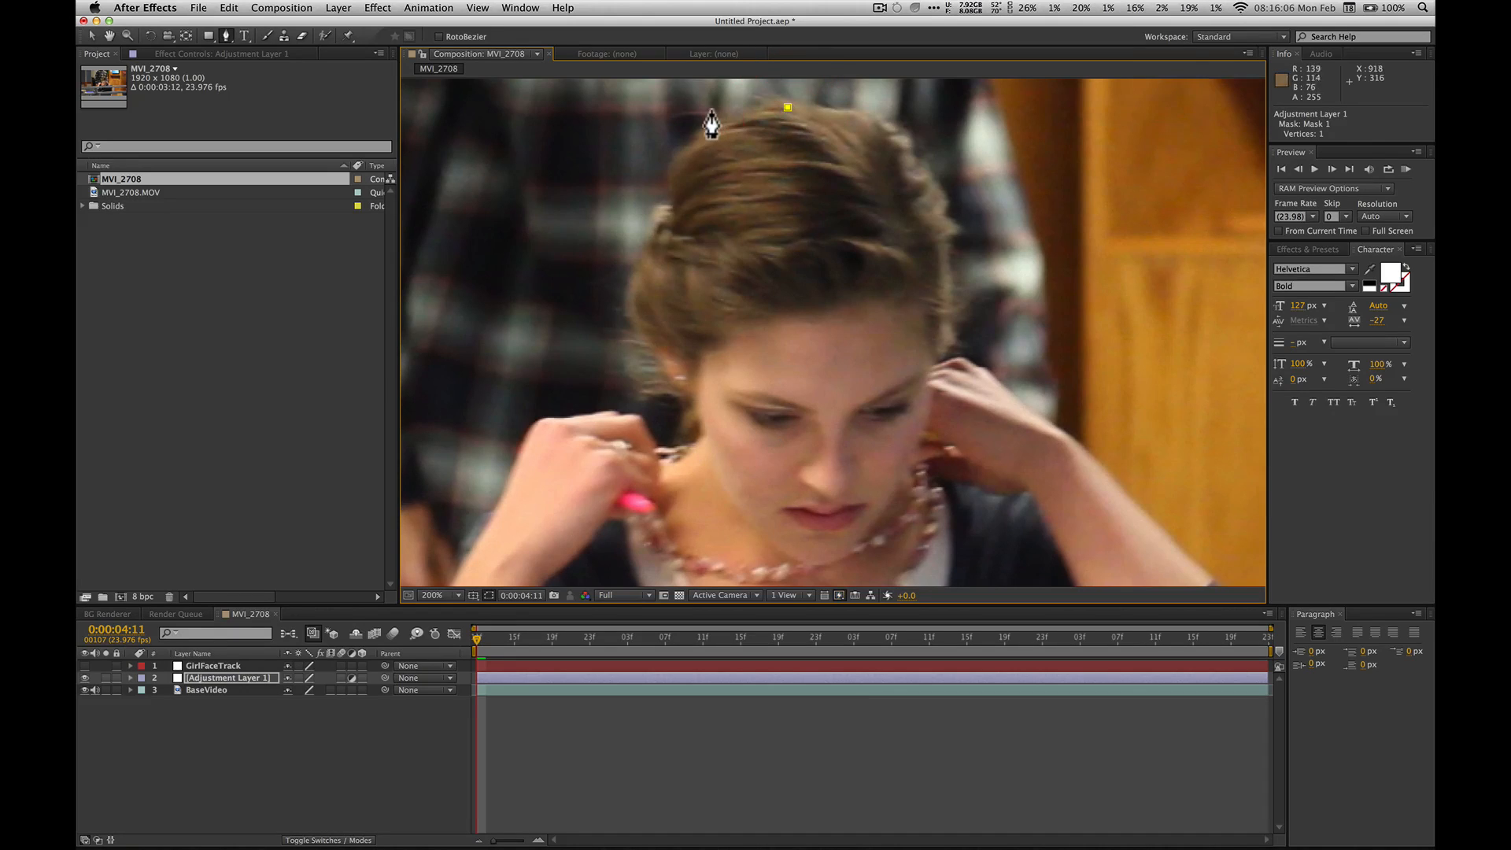
click(720, 124)
click(682, 154)
click(661, 212)
click(630, 324)
click(667, 382)
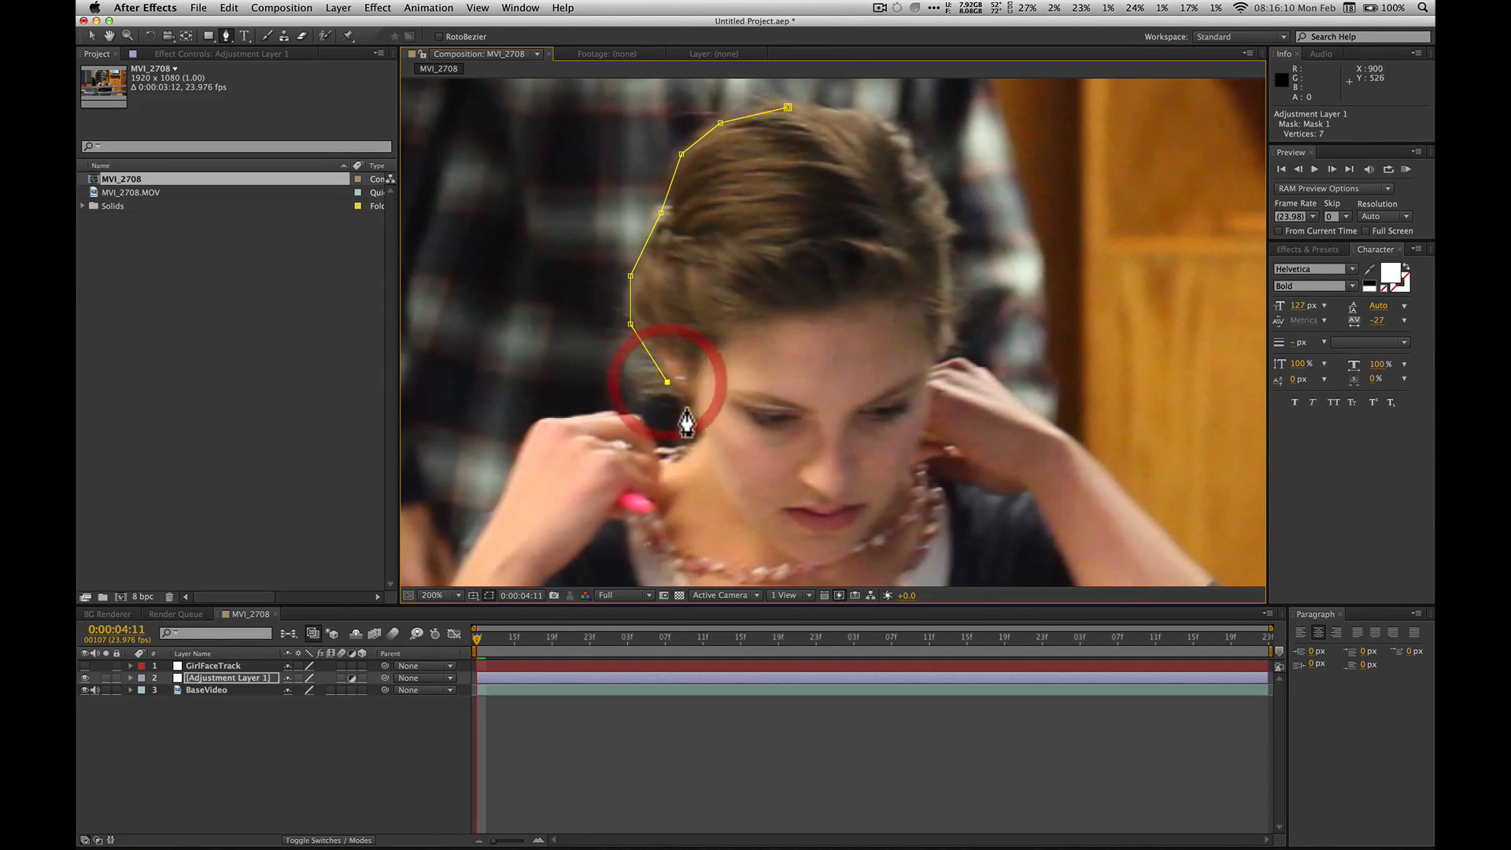
click(701, 430)
click(721, 490)
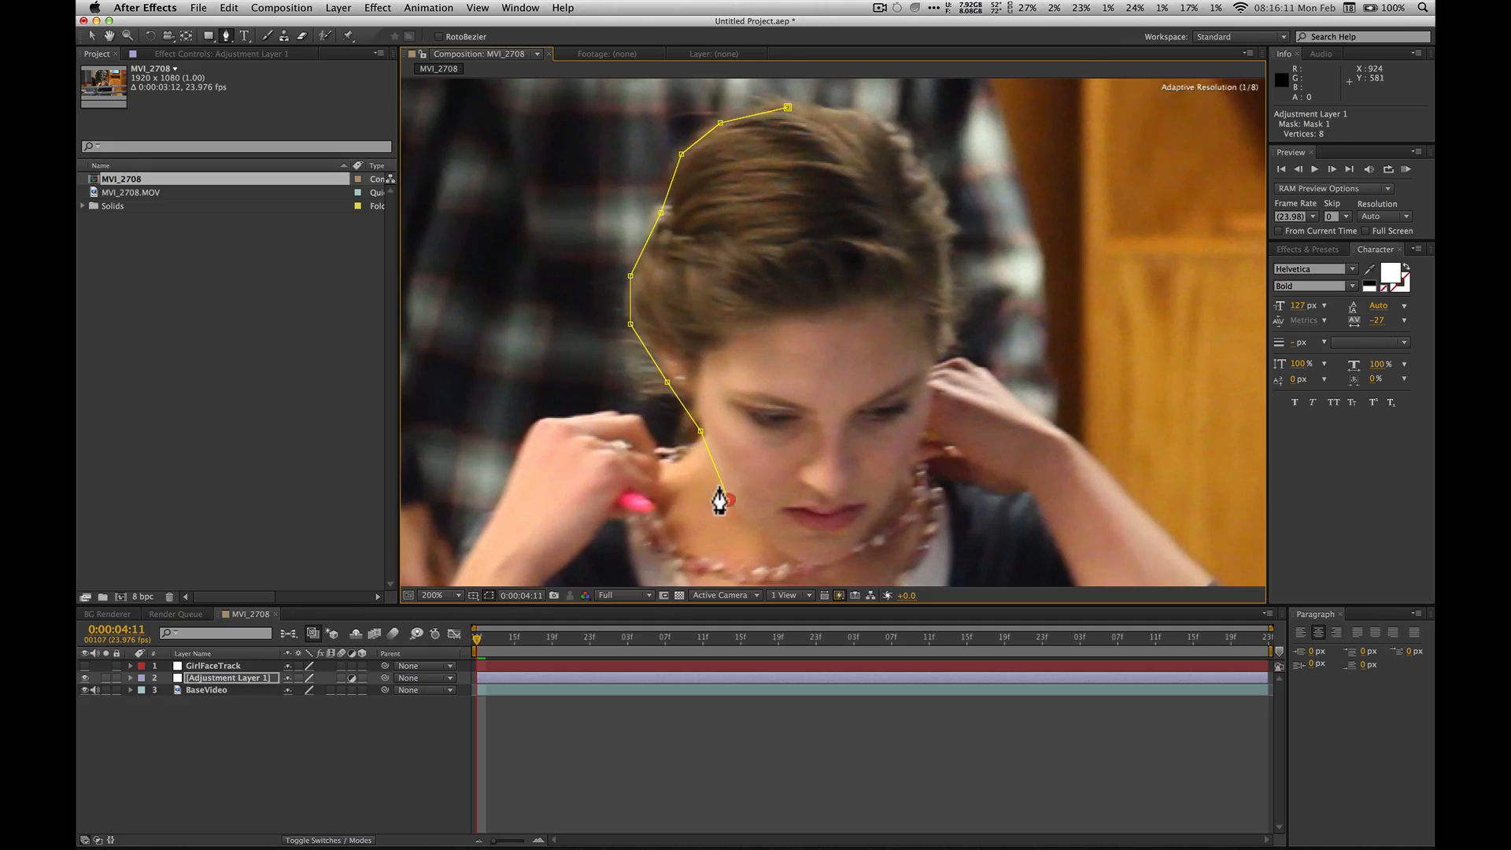
click(774, 543)
click(808, 565)
click(841, 559)
click(873, 521)
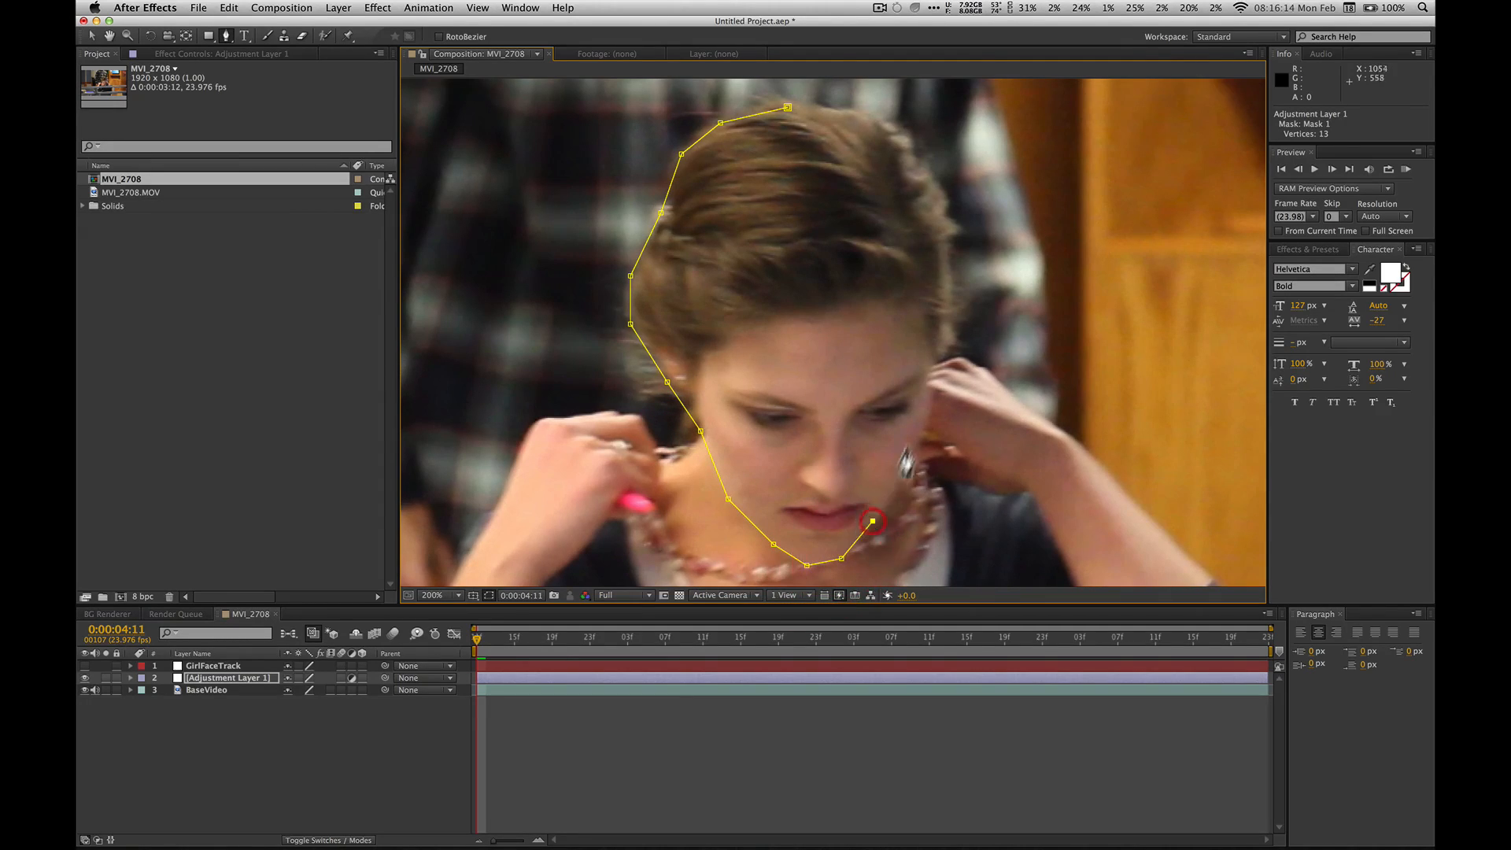
click(918, 449)
click(935, 375)
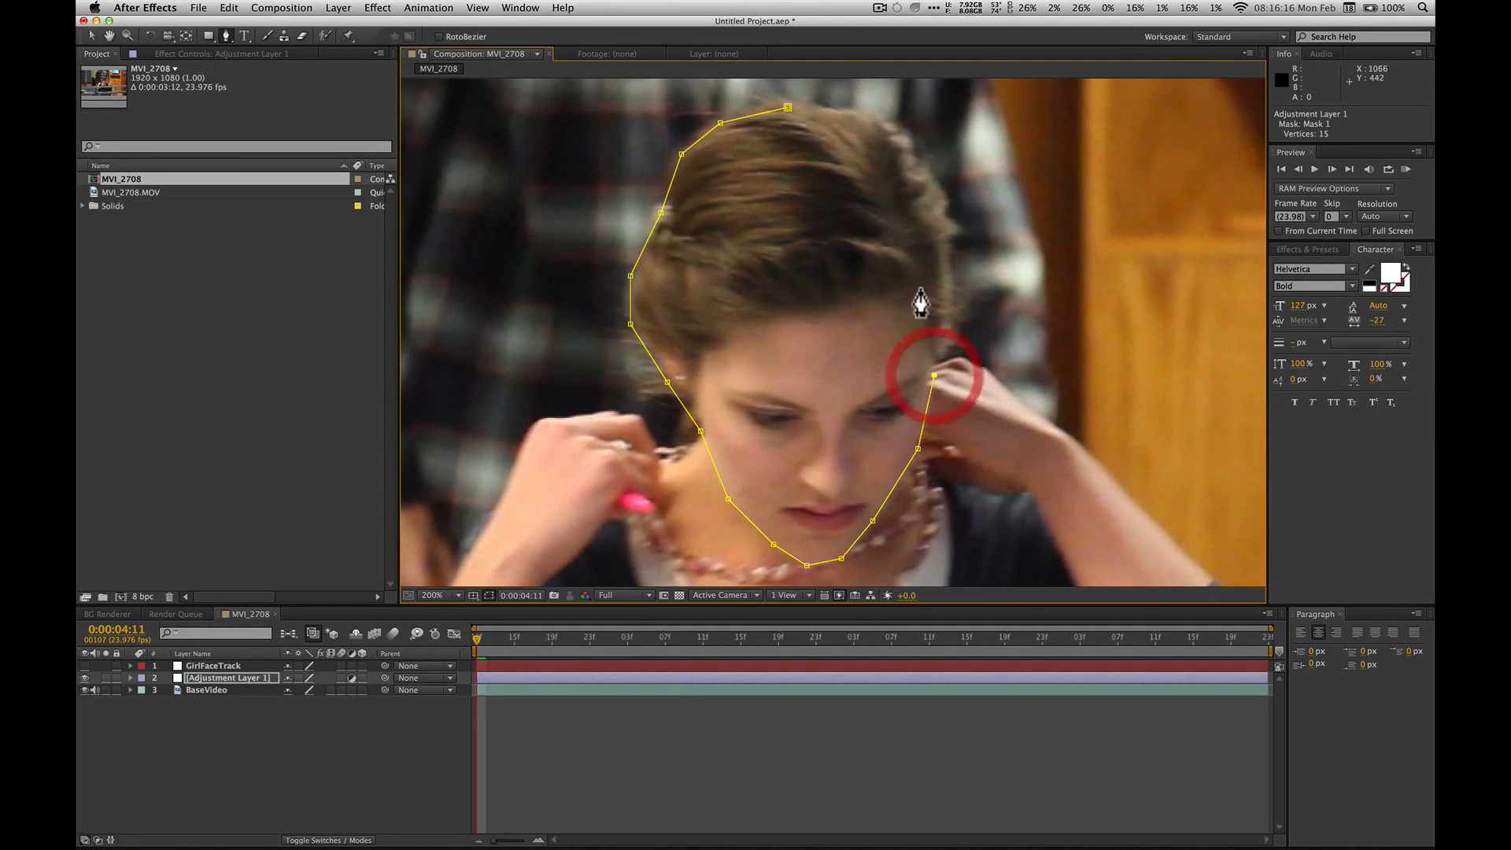
click(933, 356)
click(951, 345)
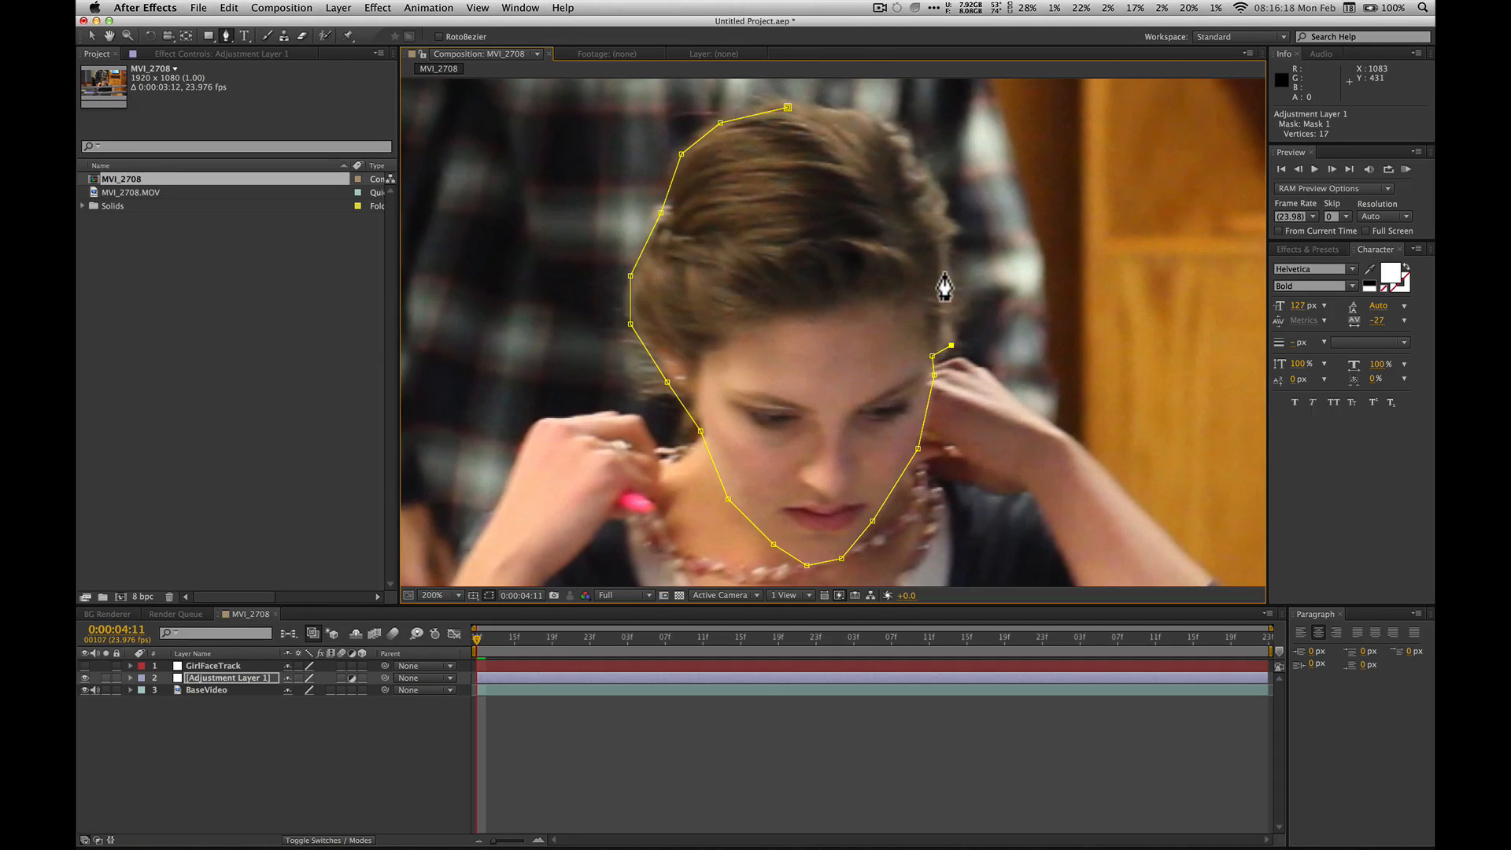
click(953, 285)
click(950, 228)
click(935, 173)
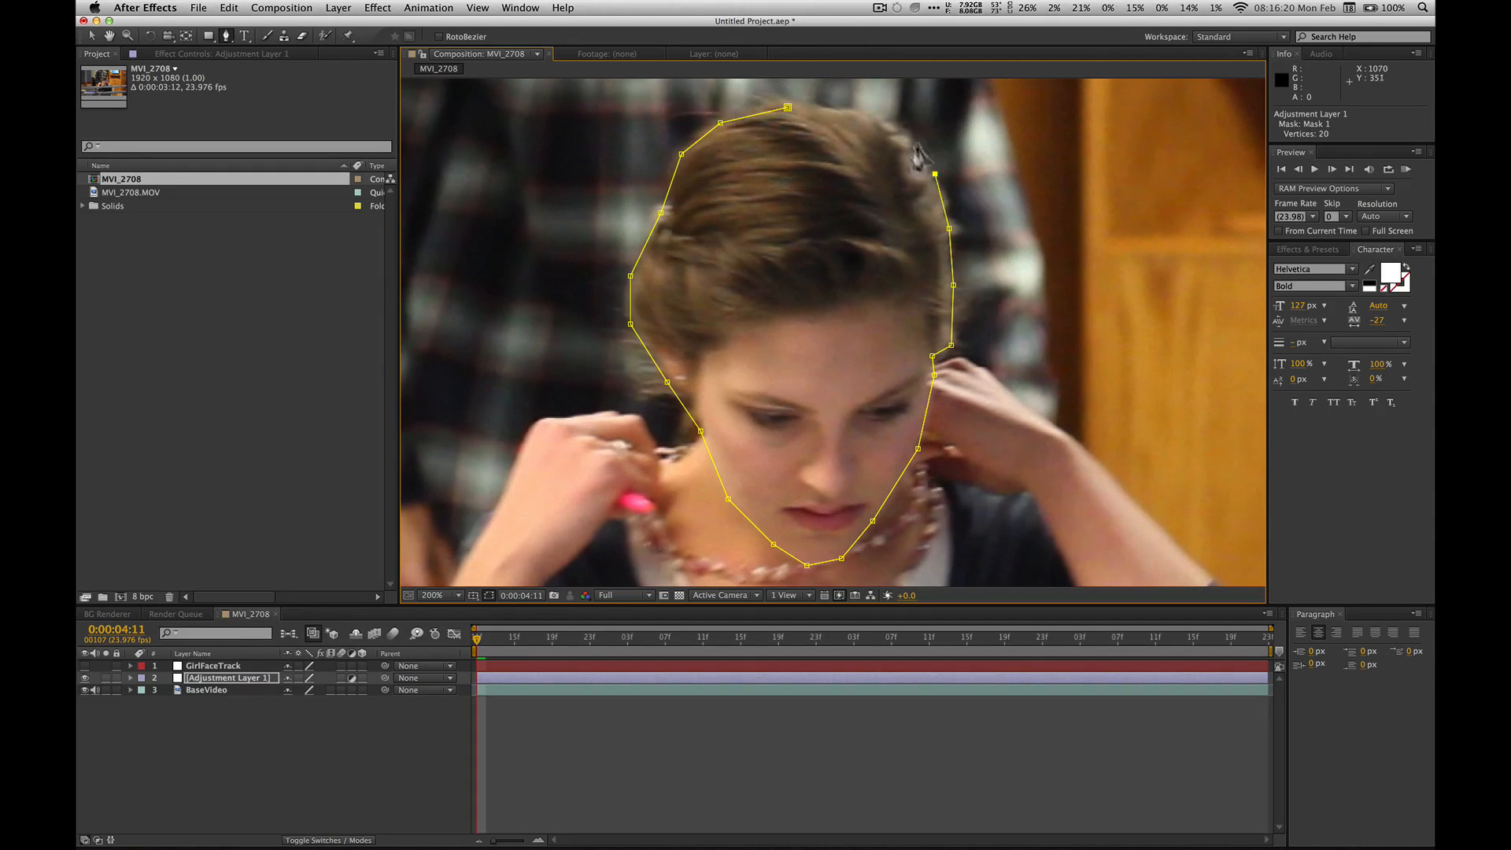
click(909, 135)
click(853, 106)
click(779, 110)
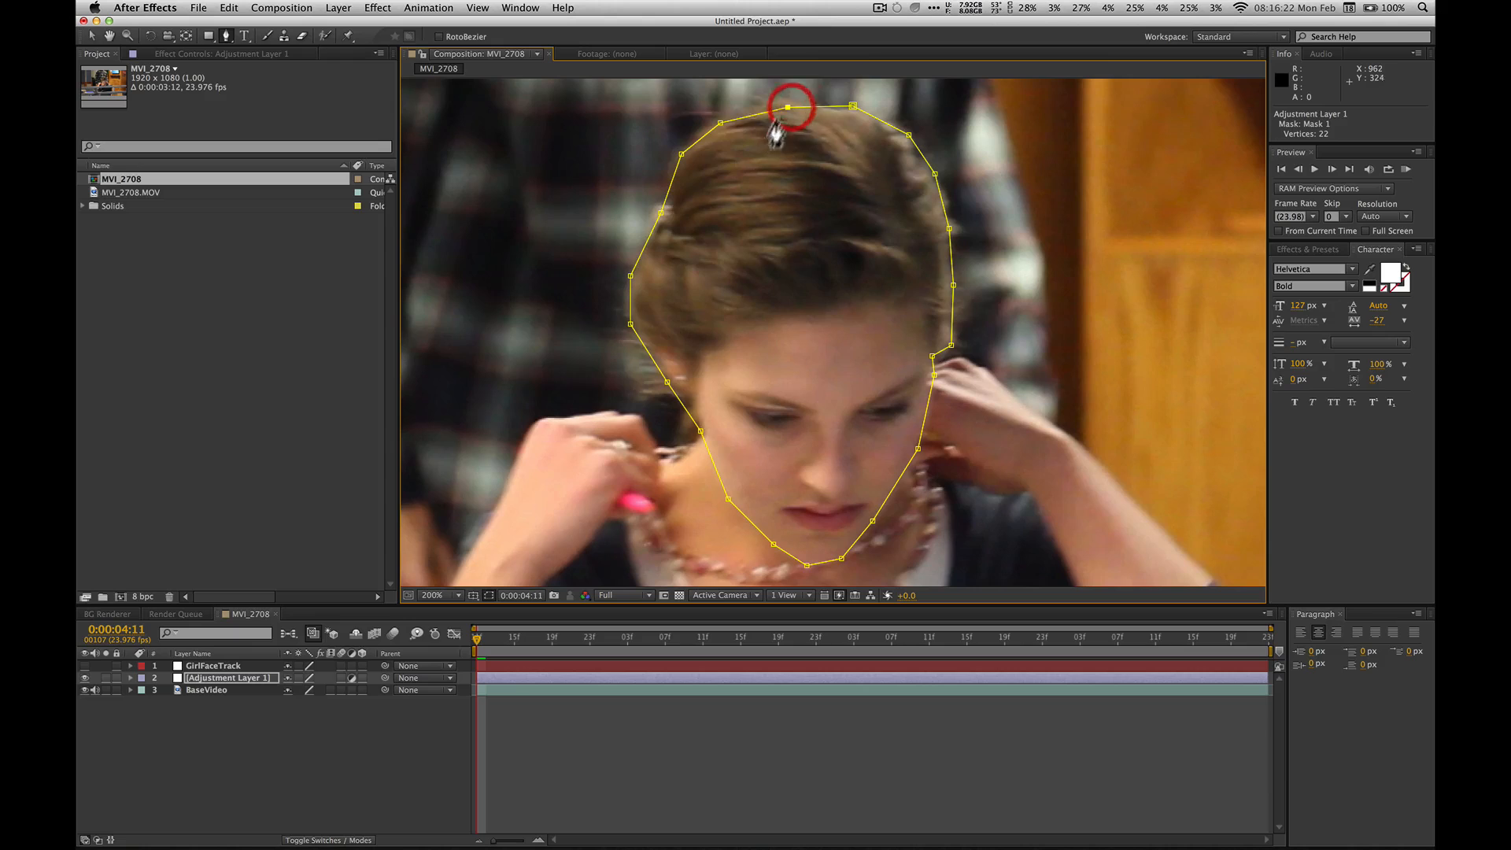
Step: Nudge the two mask vertices at the crown of the woman's head to refine the outline
key(v)
click(777, 104)
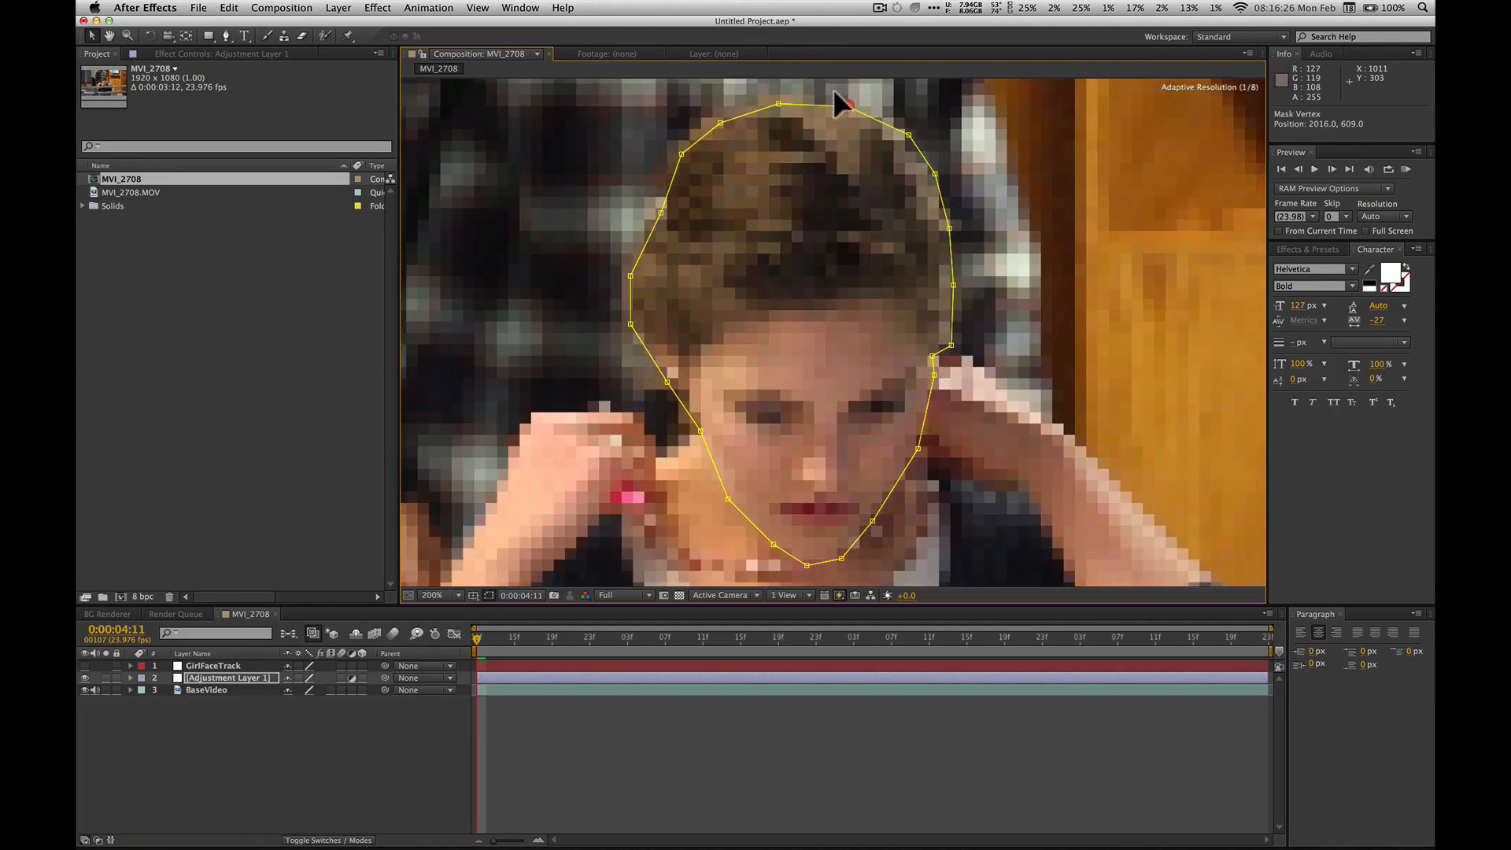
drag(855, 105, 848, 106)
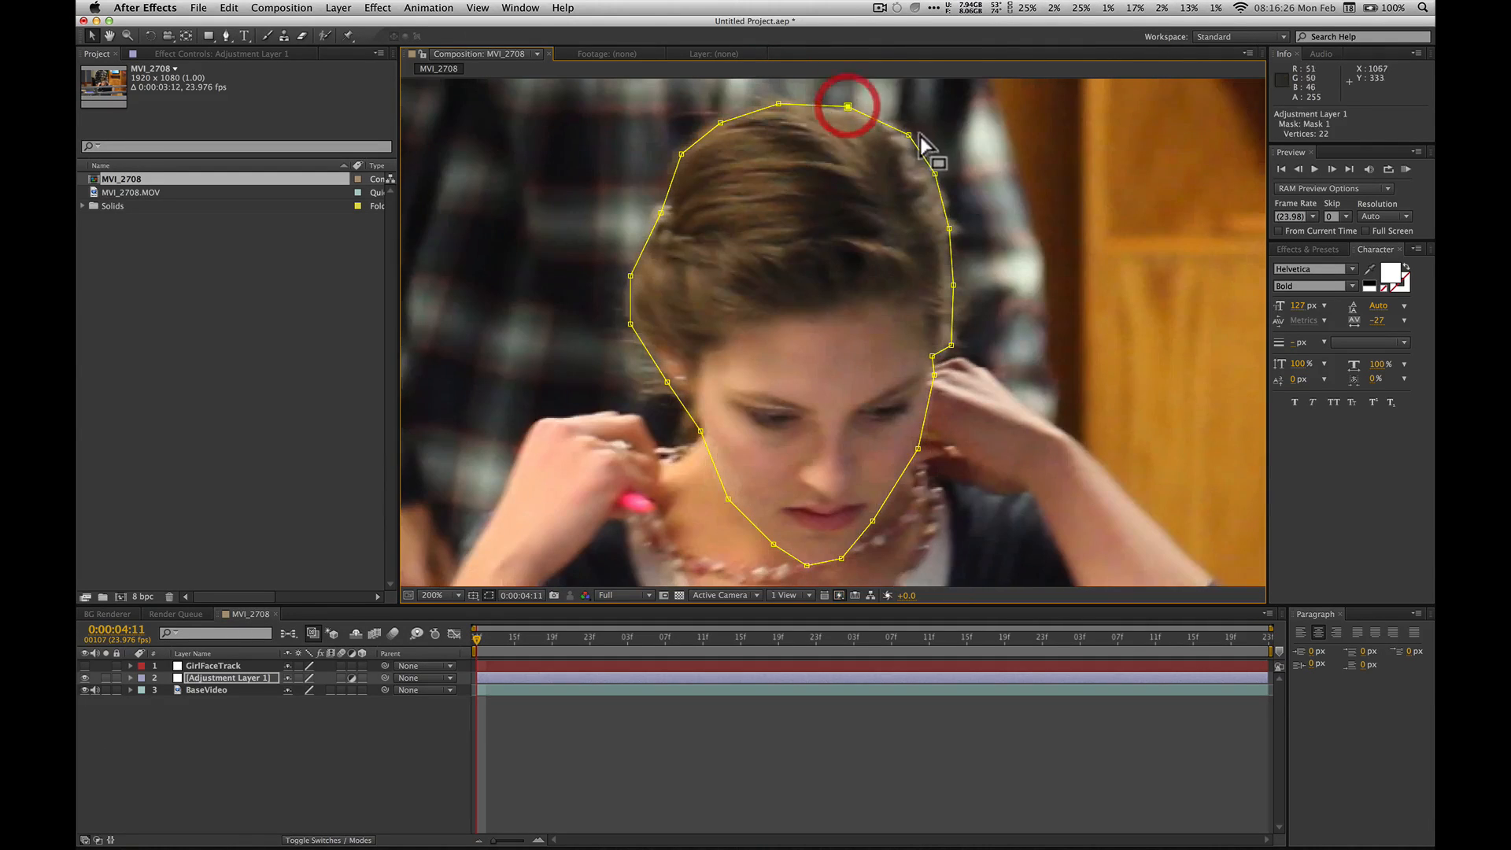
Step: Deselect the adjustment layer and show the Effects & Presets list
click(238, 677)
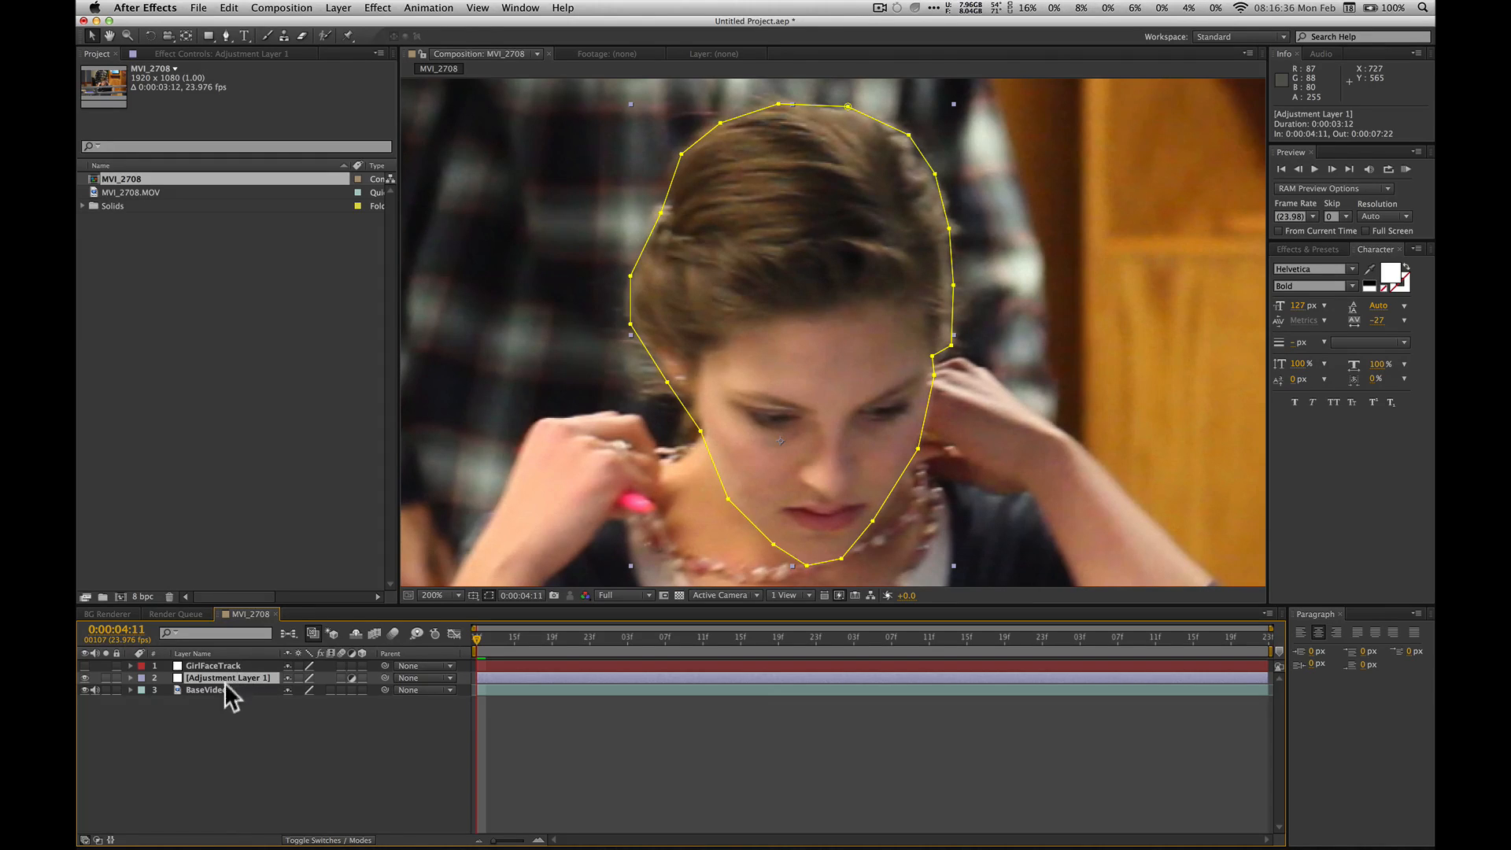
click(227, 784)
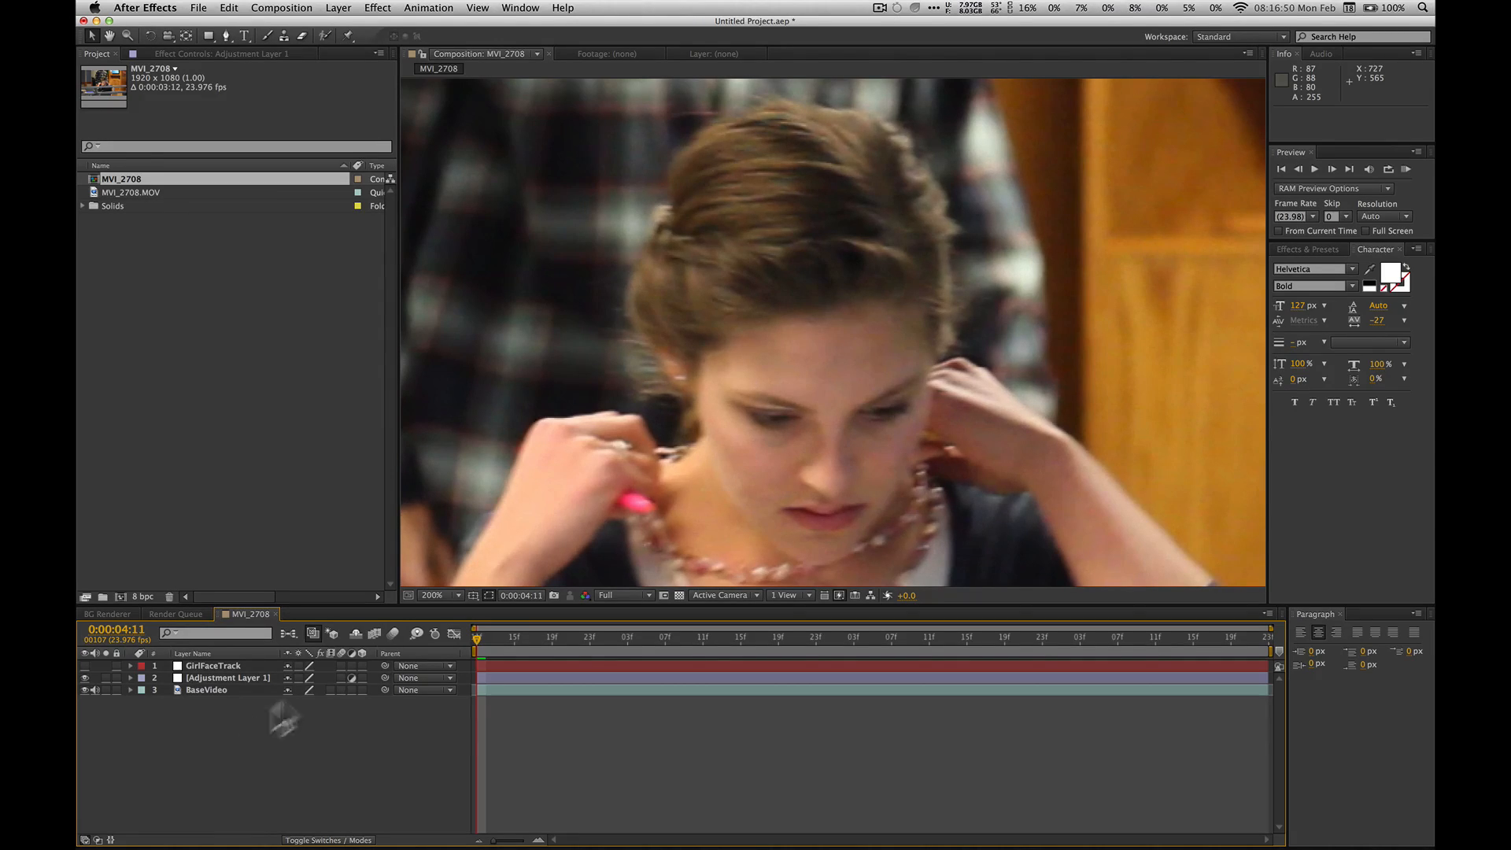
click(1326, 248)
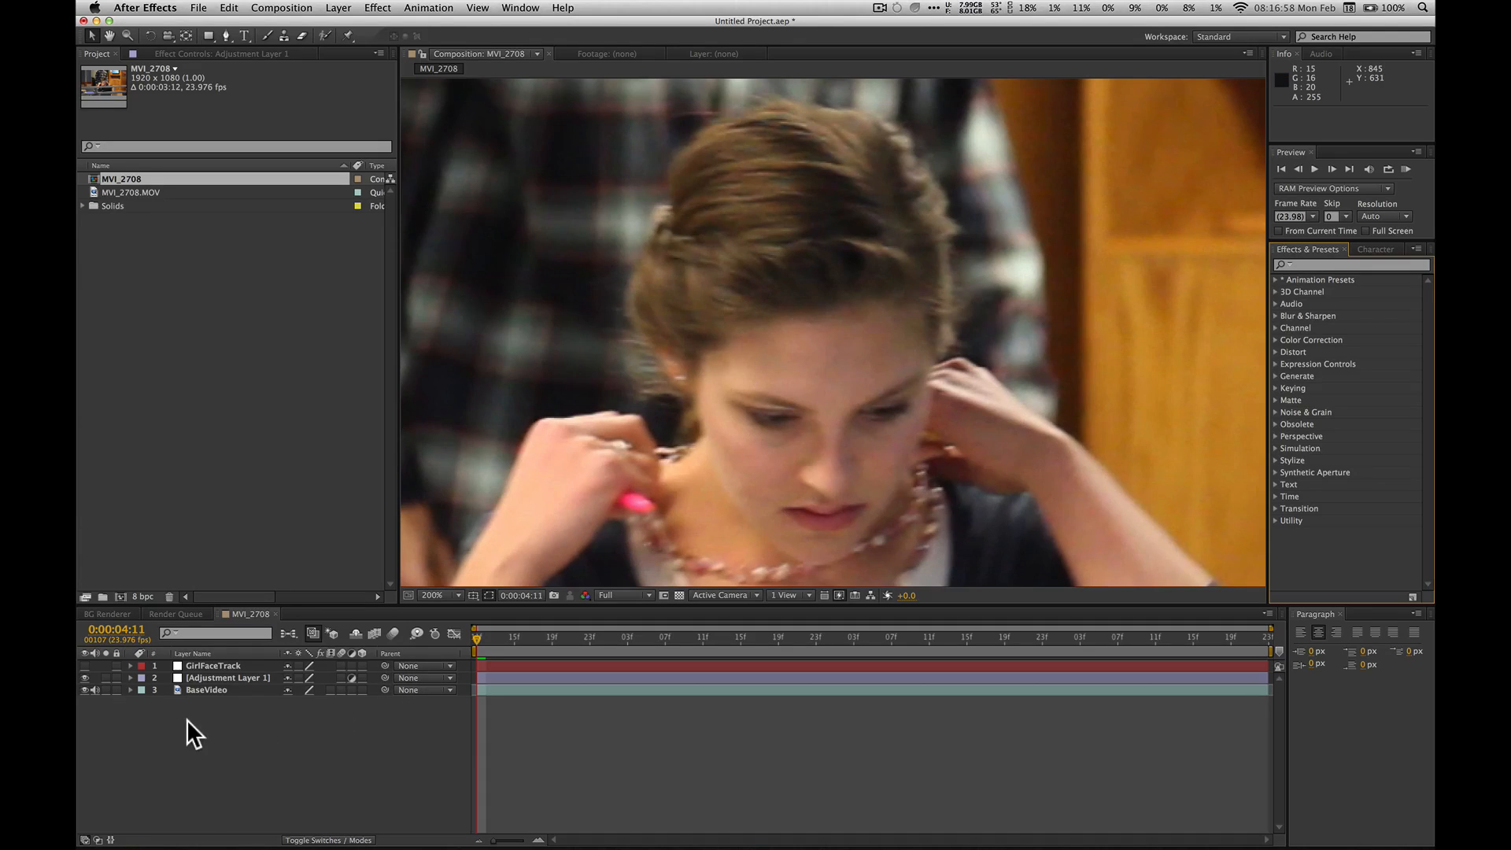
click(228, 677)
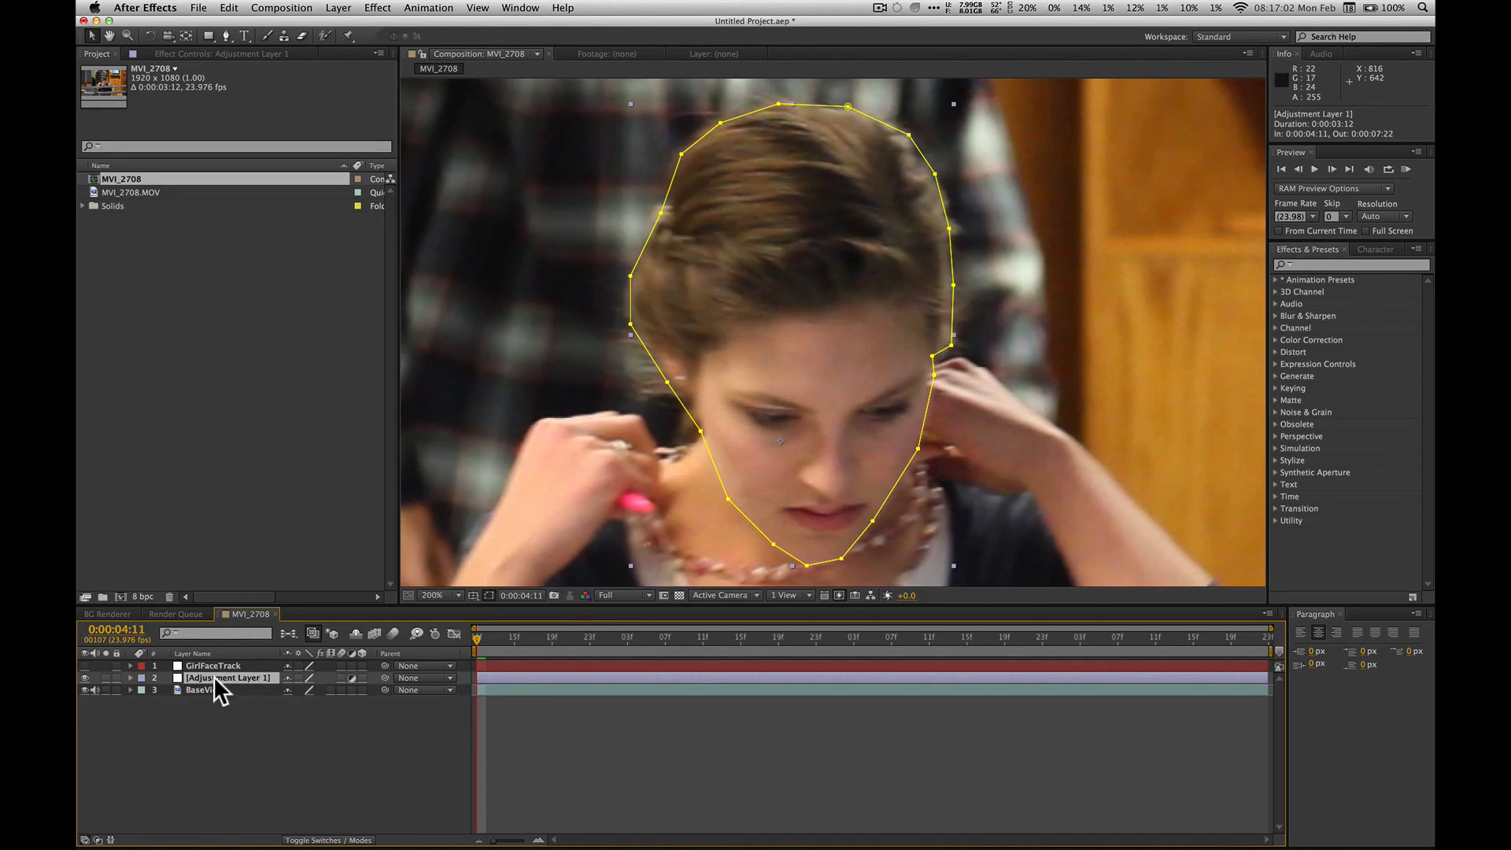
click(238, 700)
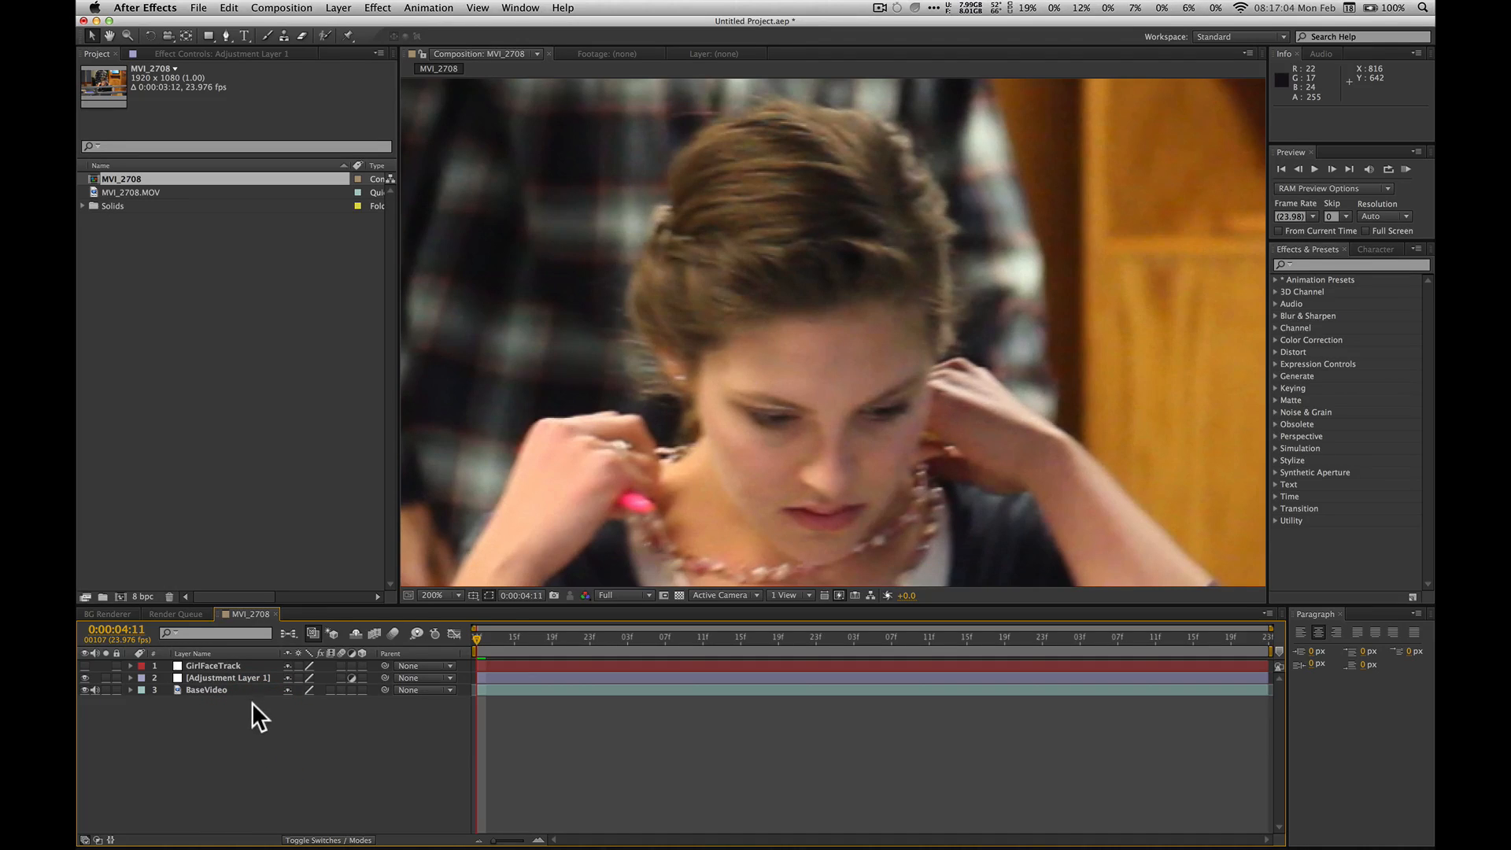
click(214, 678)
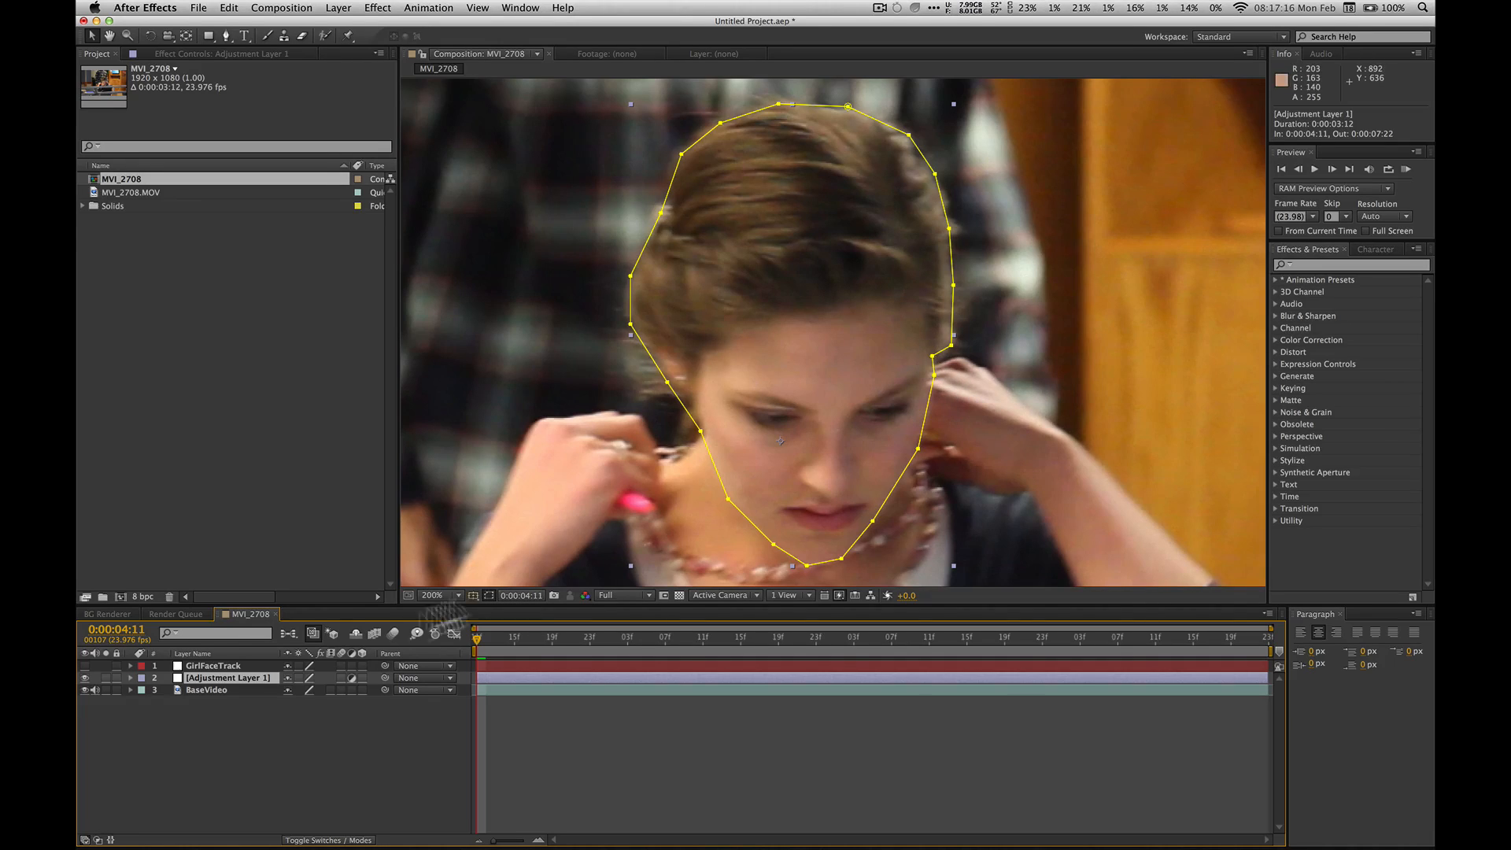
click(239, 726)
click(214, 677)
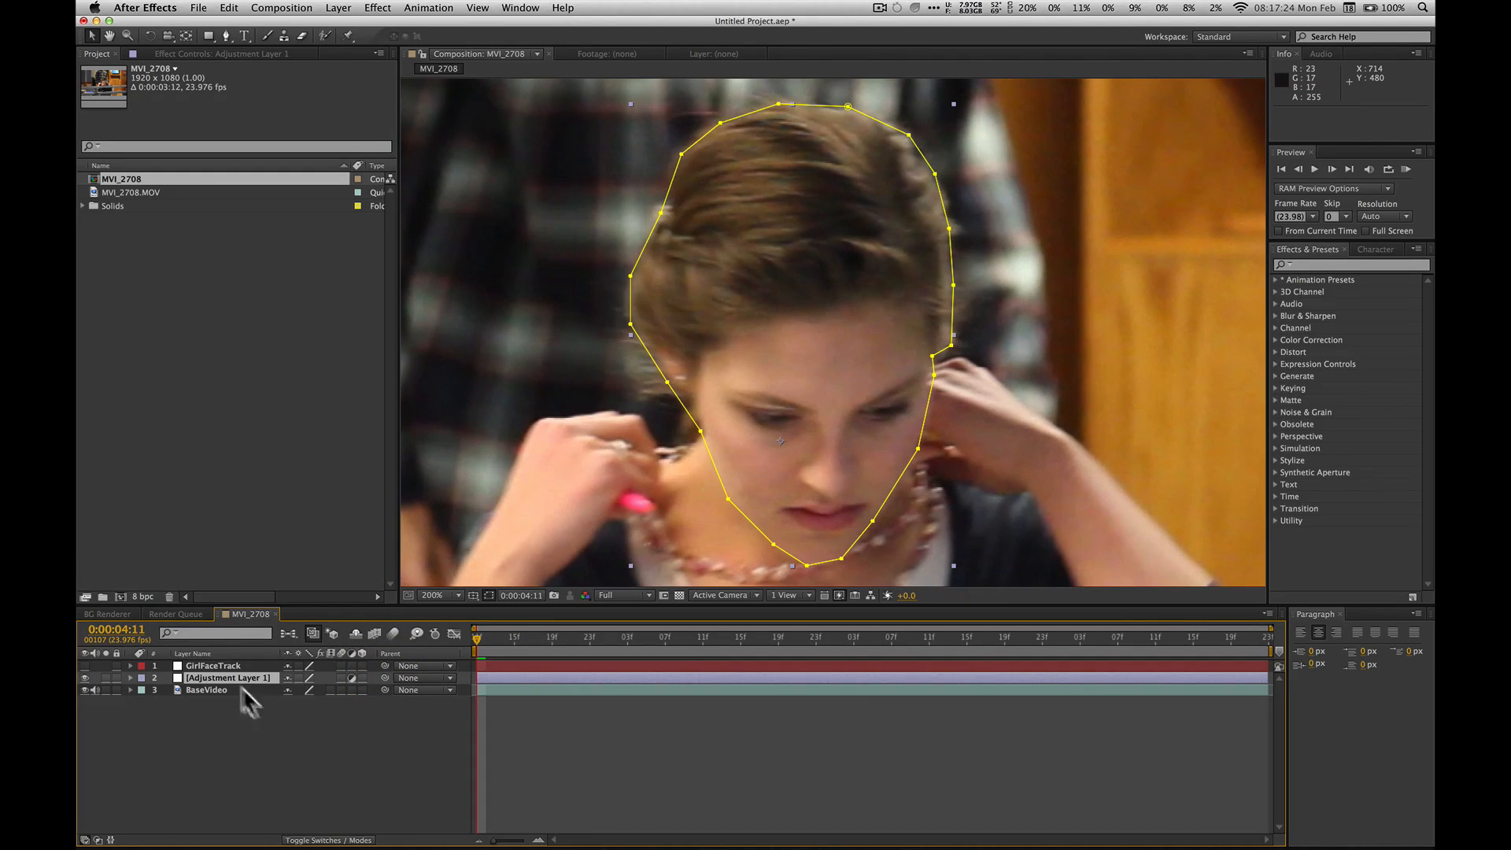
click(406, 717)
Step: Parent the adjustment layer to the GirlFaceTrack null
click(241, 674)
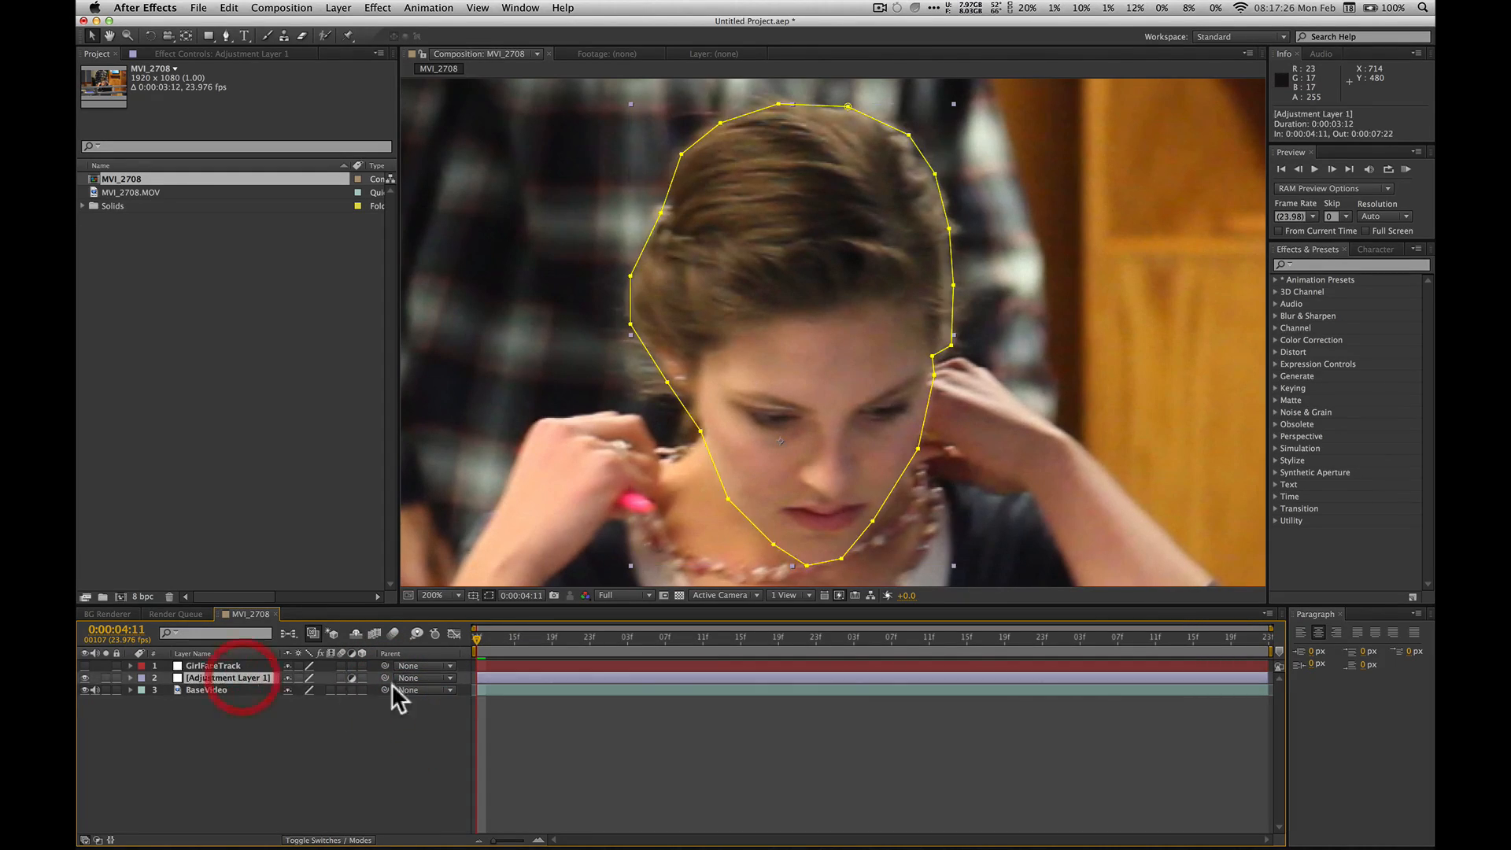
click(389, 740)
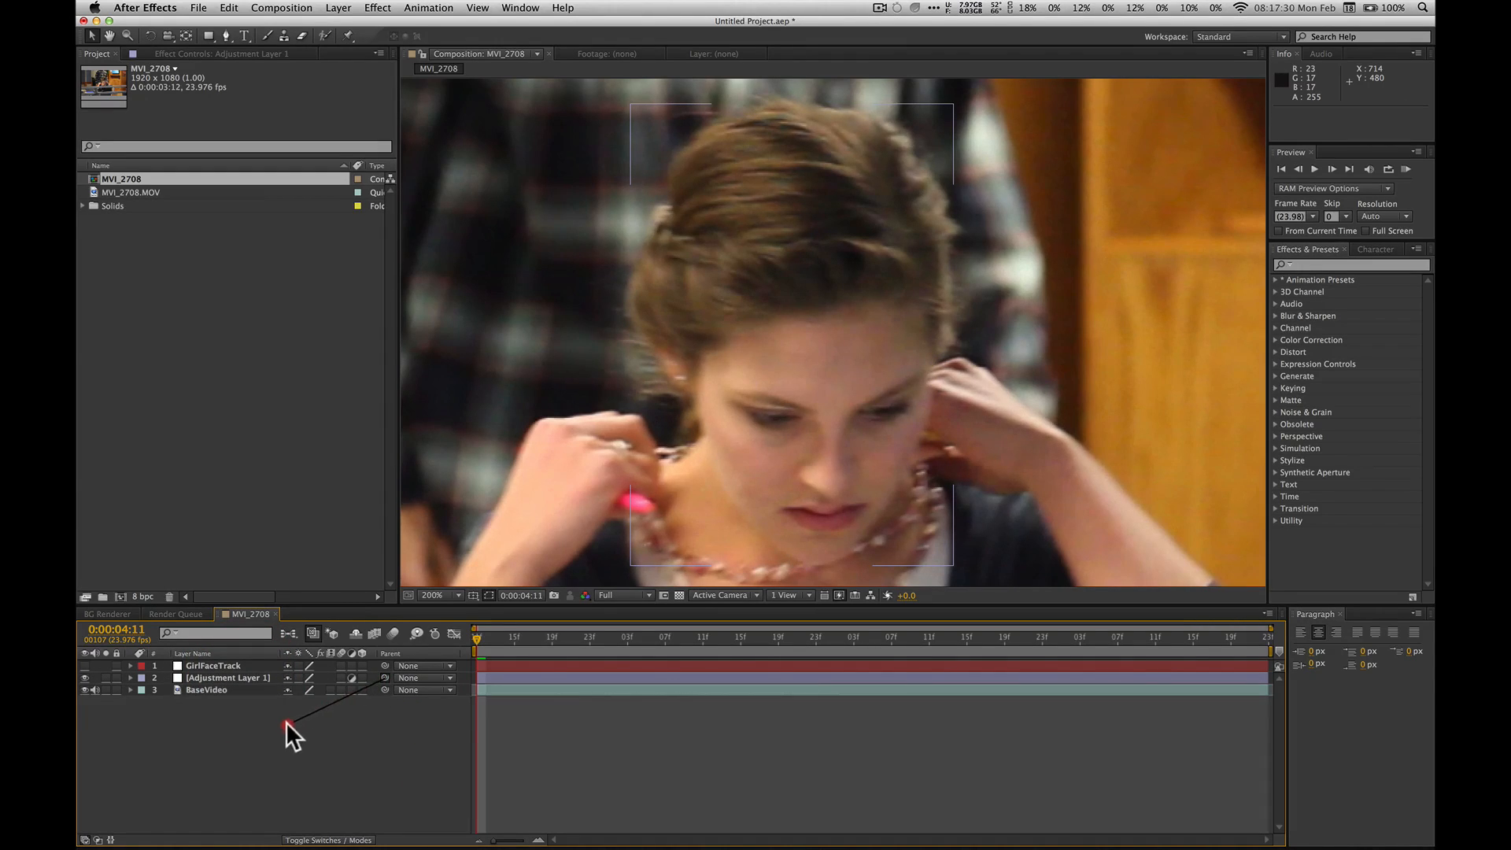
drag(244, 719, 219, 663)
click(440, 678)
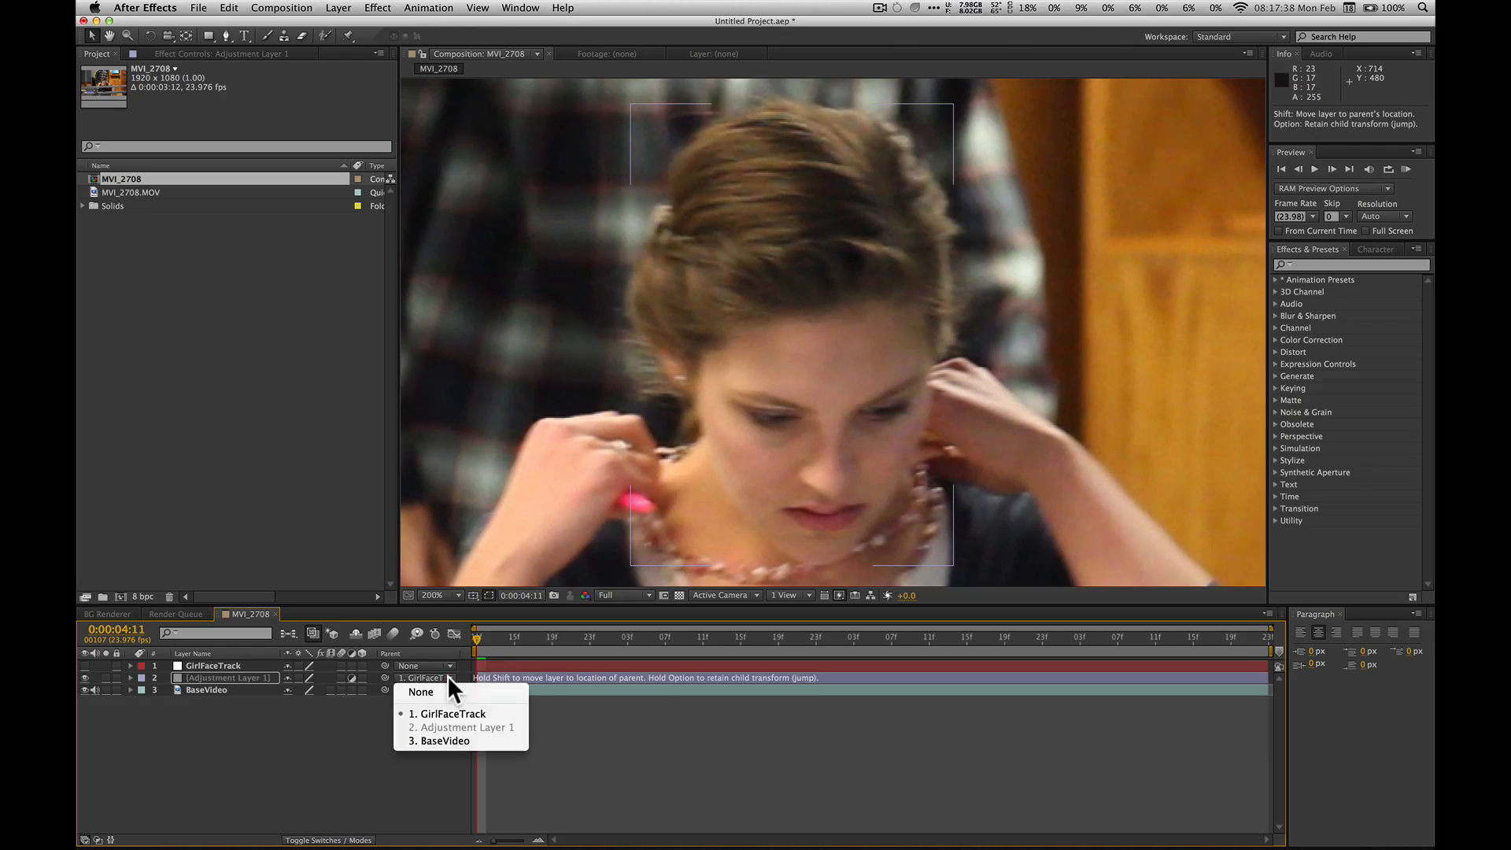
click(449, 714)
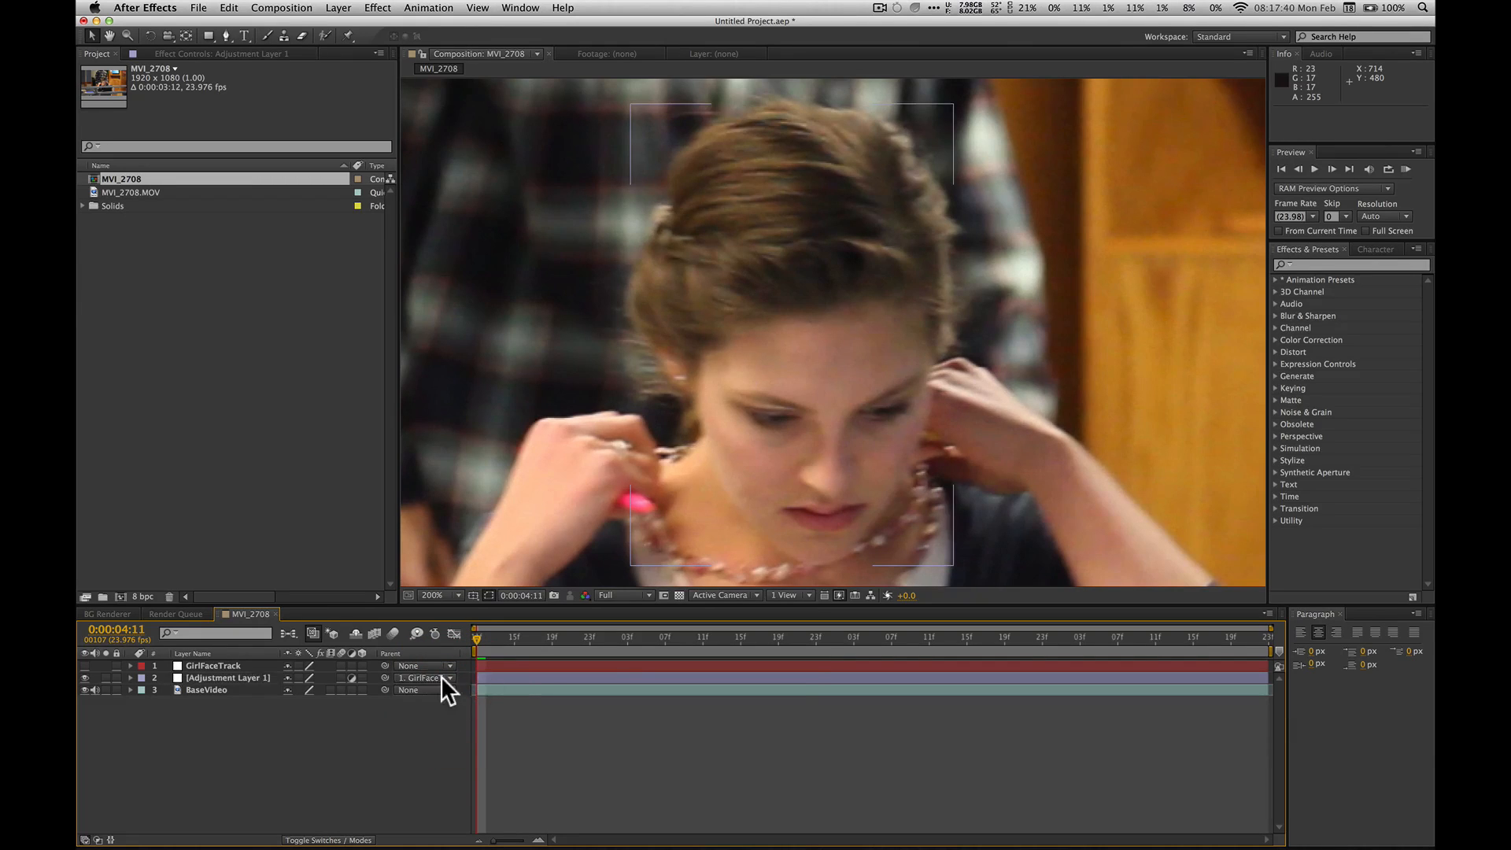
Step: Clear the adjustment layer's parent and choose GirlFaceTrack as its parent again from the list of layers
click(441, 678)
click(315, 719)
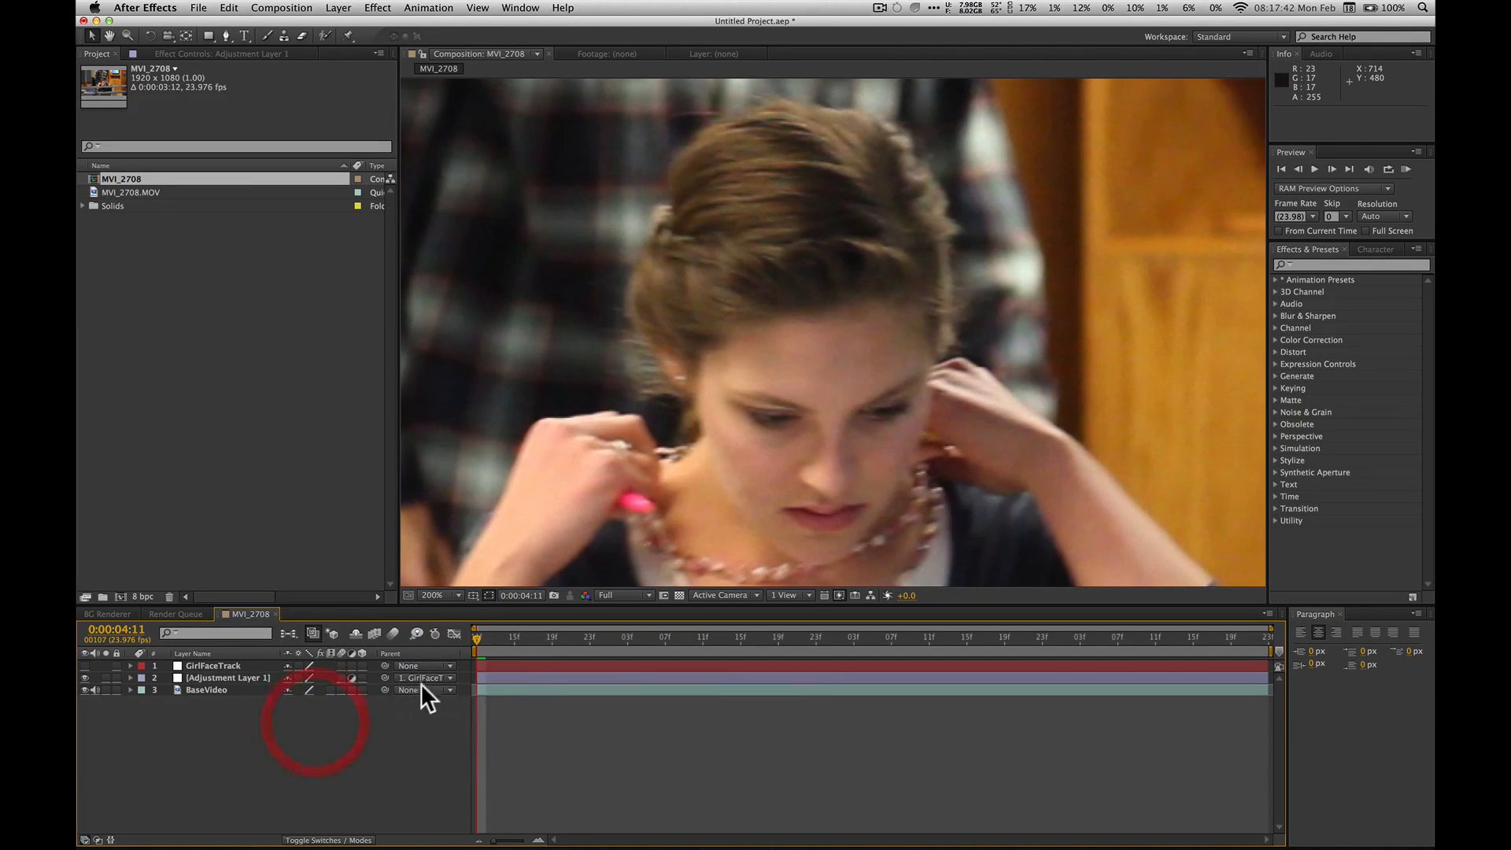
click(427, 676)
click(426, 689)
click(448, 678)
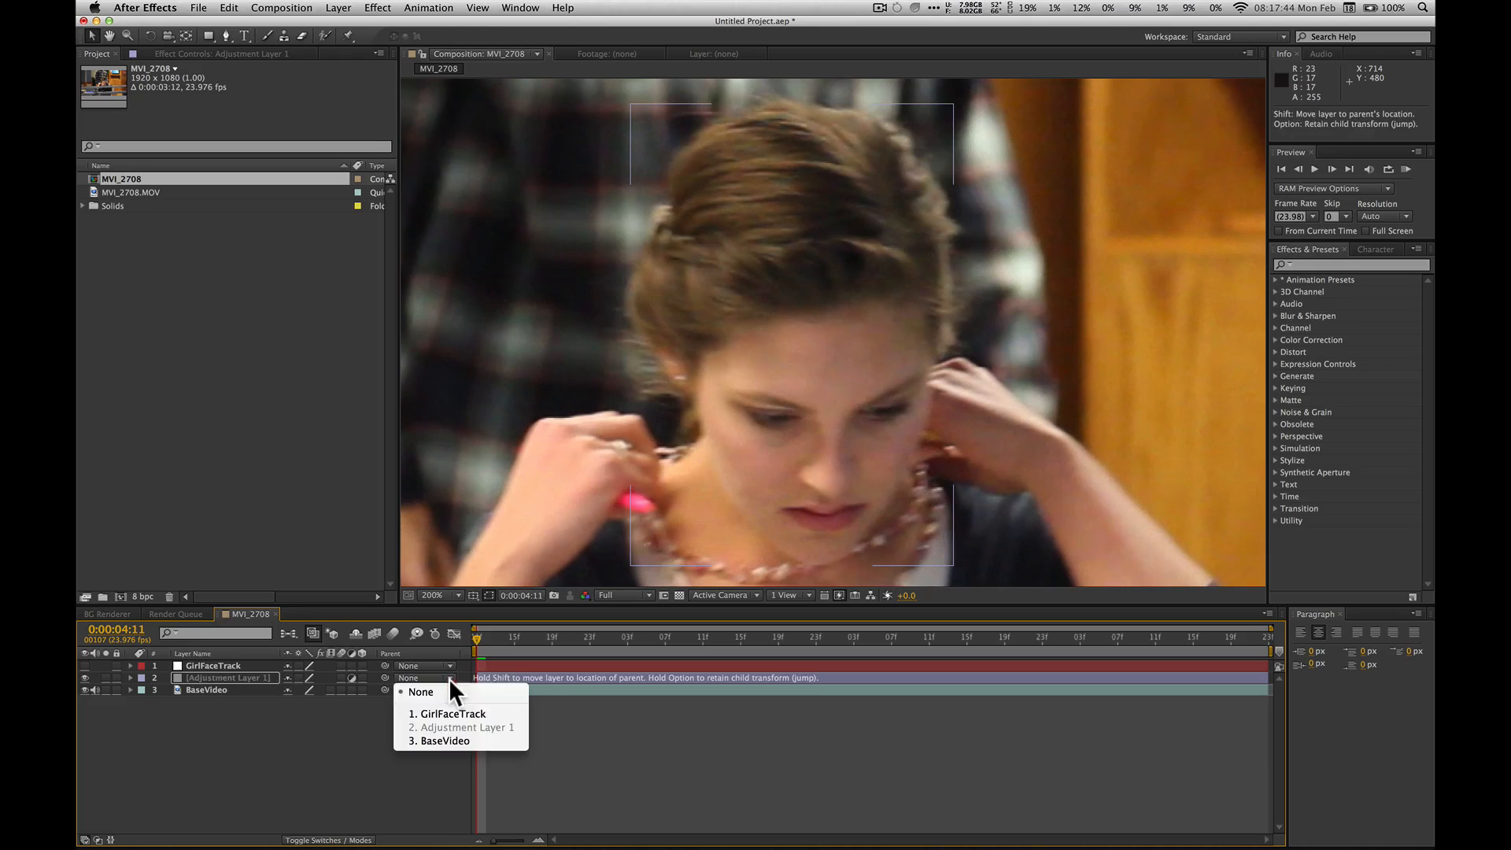
click(446, 712)
Step: Set the adjustment layer's parent to None and relink it to GirlFaceTrack with the pick whip
click(413, 679)
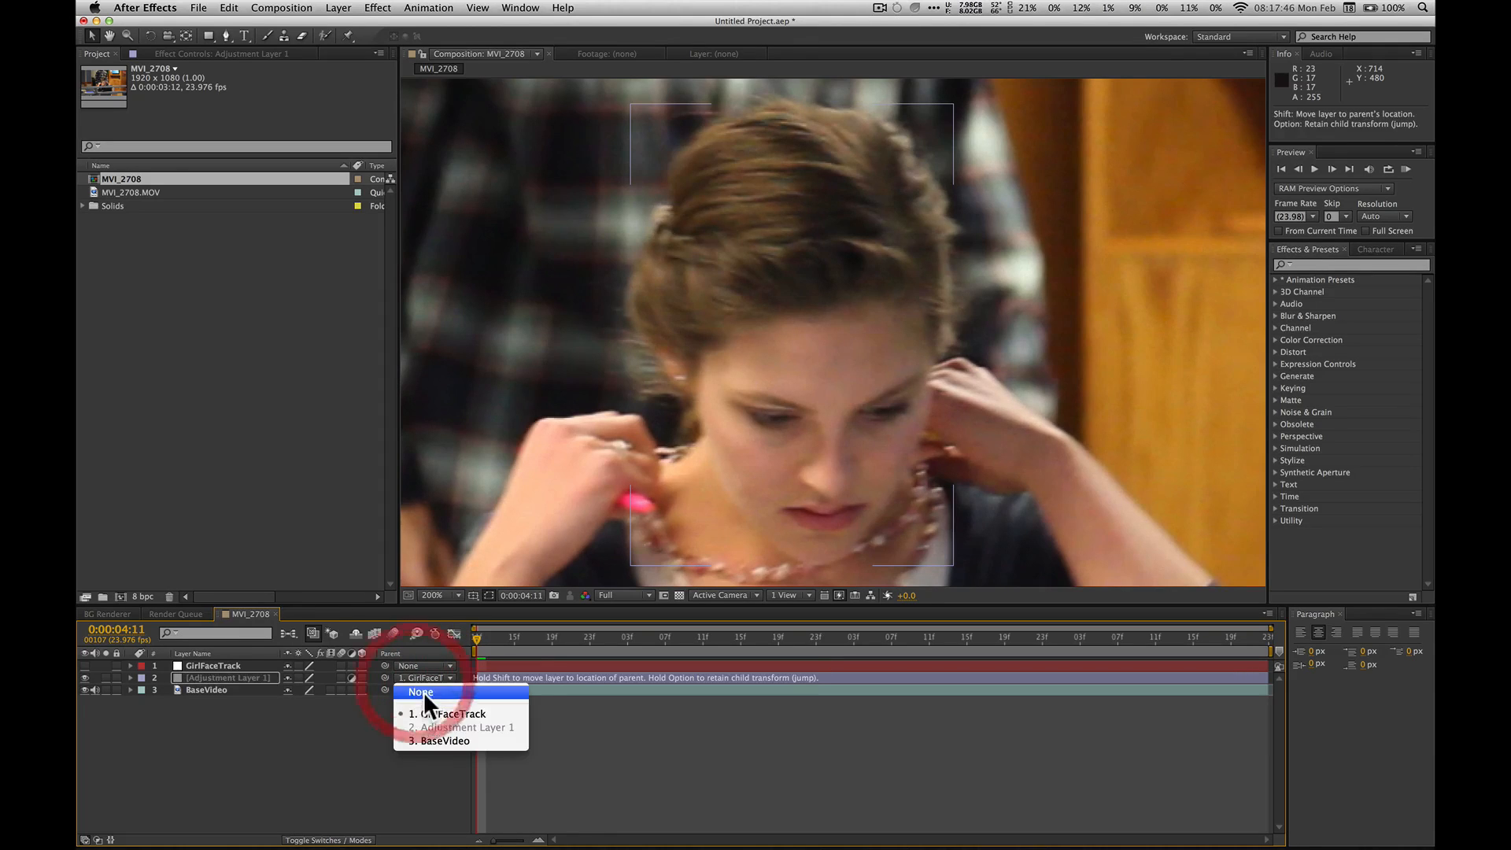
click(424, 692)
drag(385, 677, 200, 665)
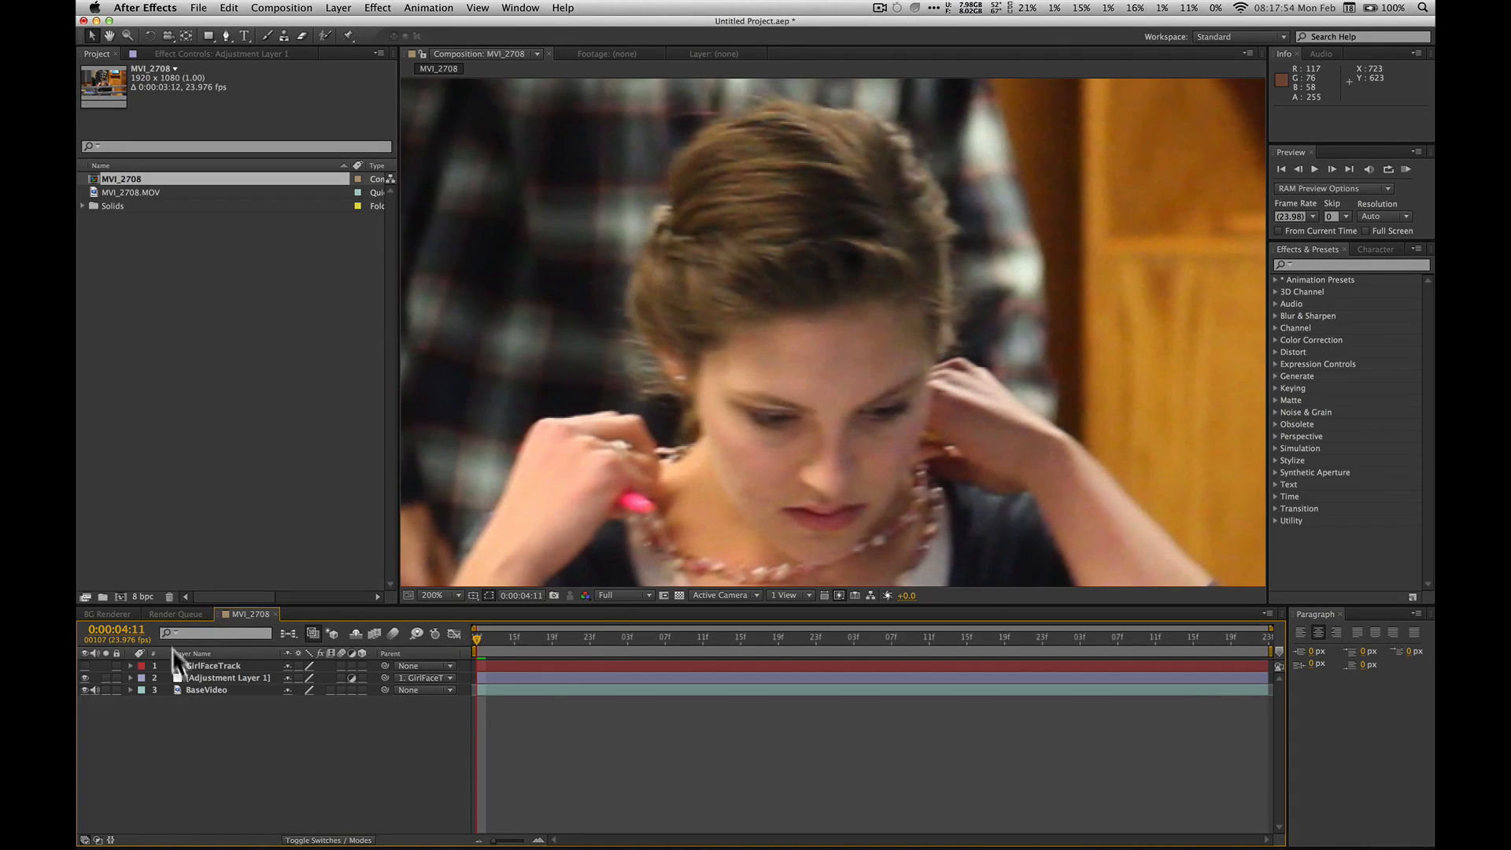
Step: Select the adjustment layer and scrub through the timeline to check how its mask follows the woman's head
click(221, 677)
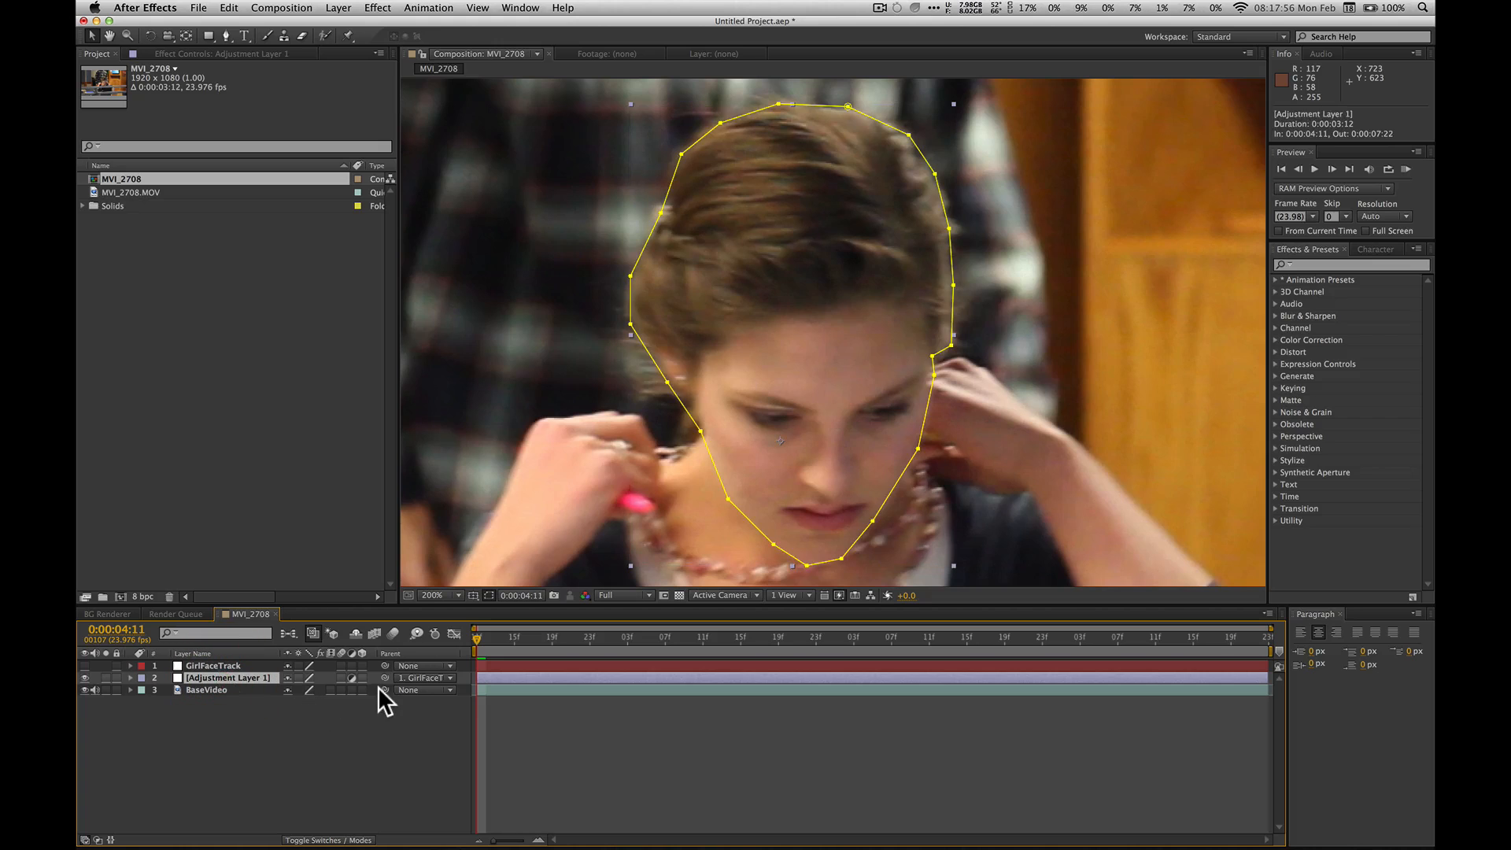
mouse_move(480, 639)
mouse_down()
mouse_move(982, 650)
mouse_move(452, 647)
mouse_up()
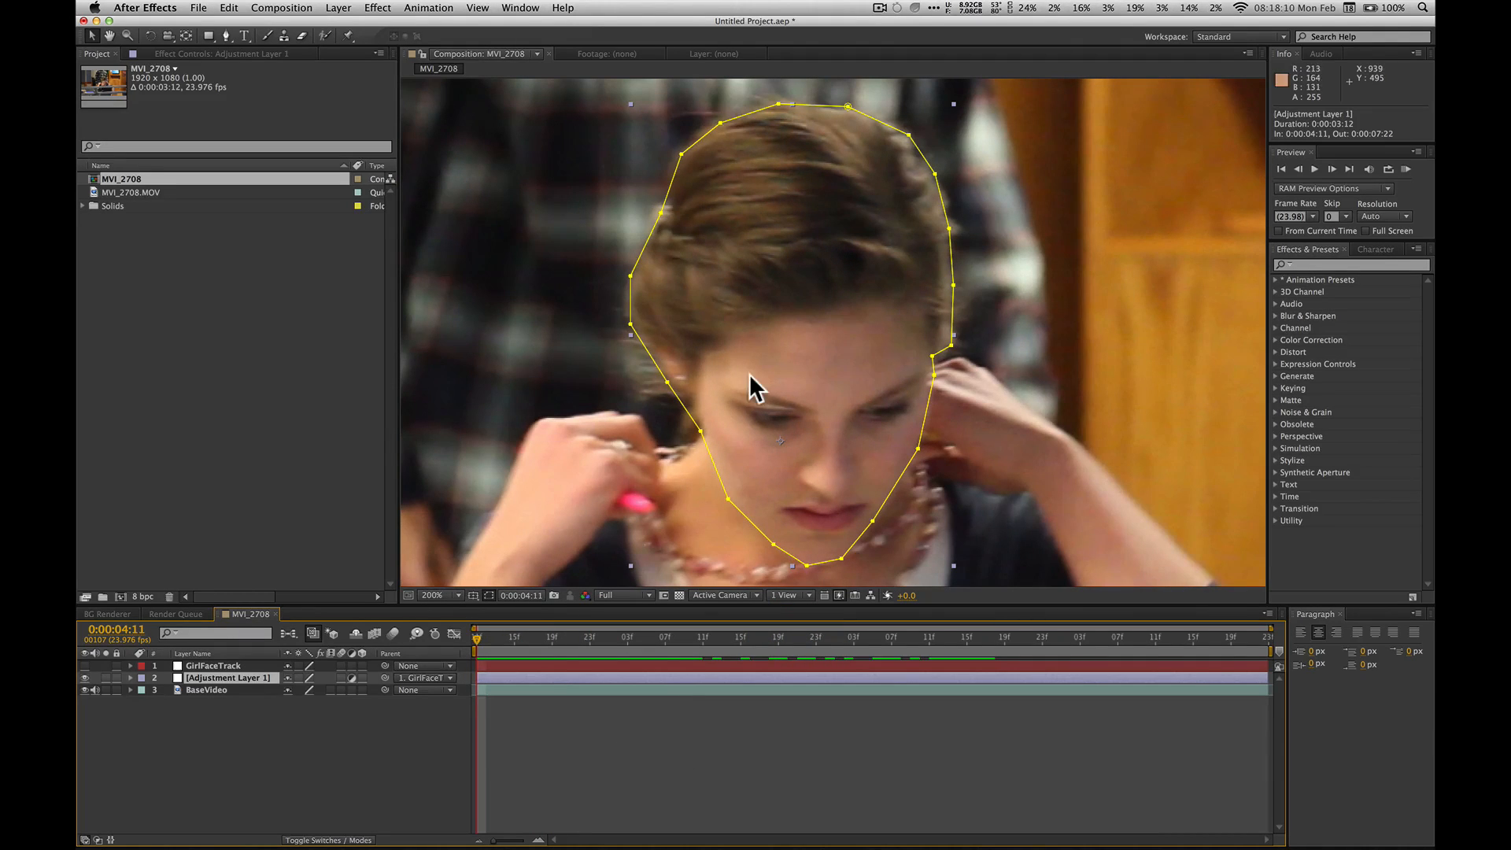
key(alt+z)
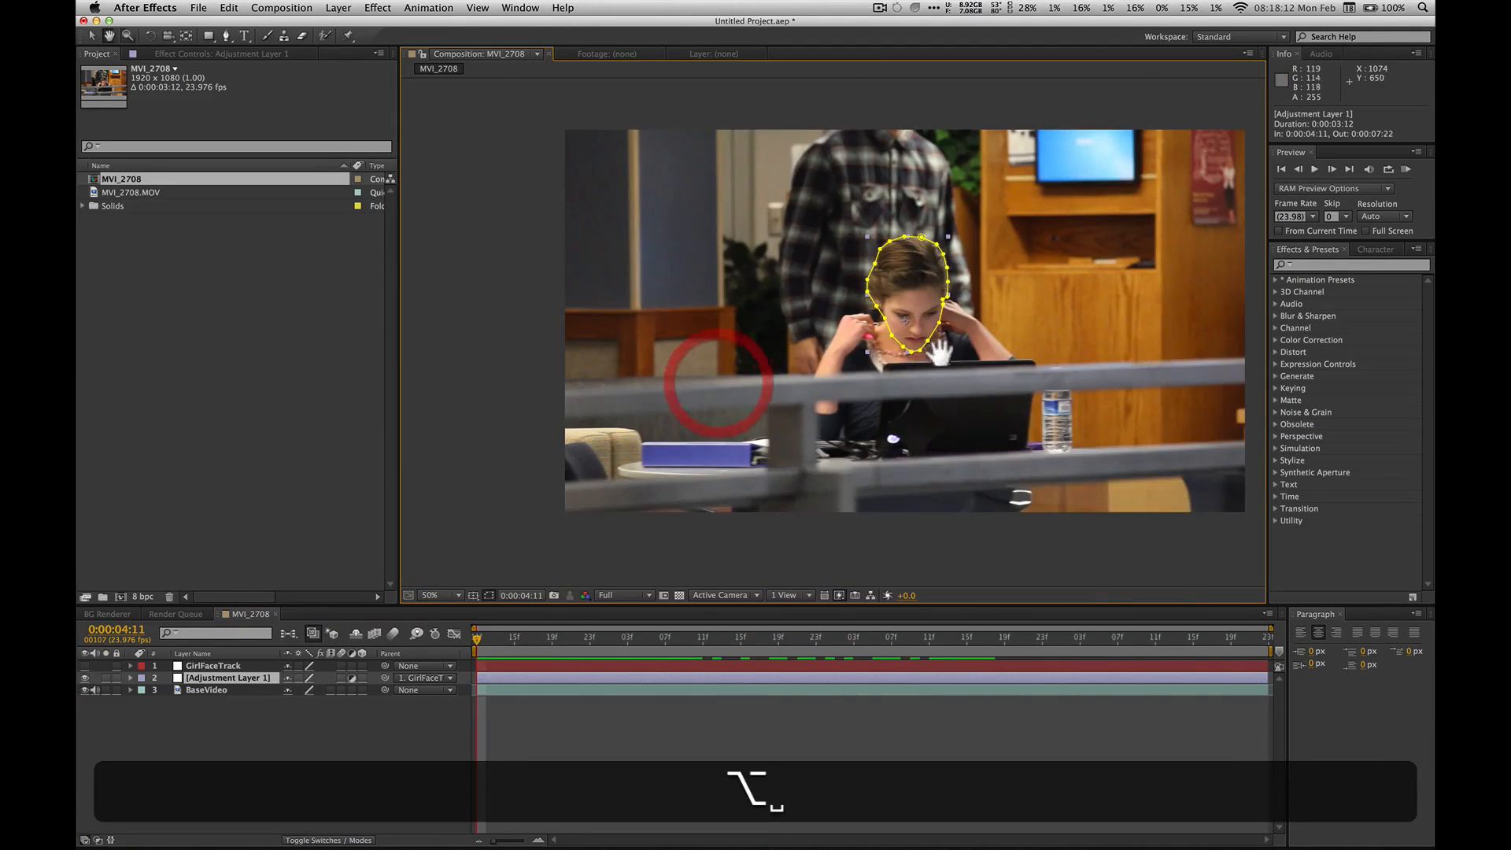
drag(928, 348, 825, 369)
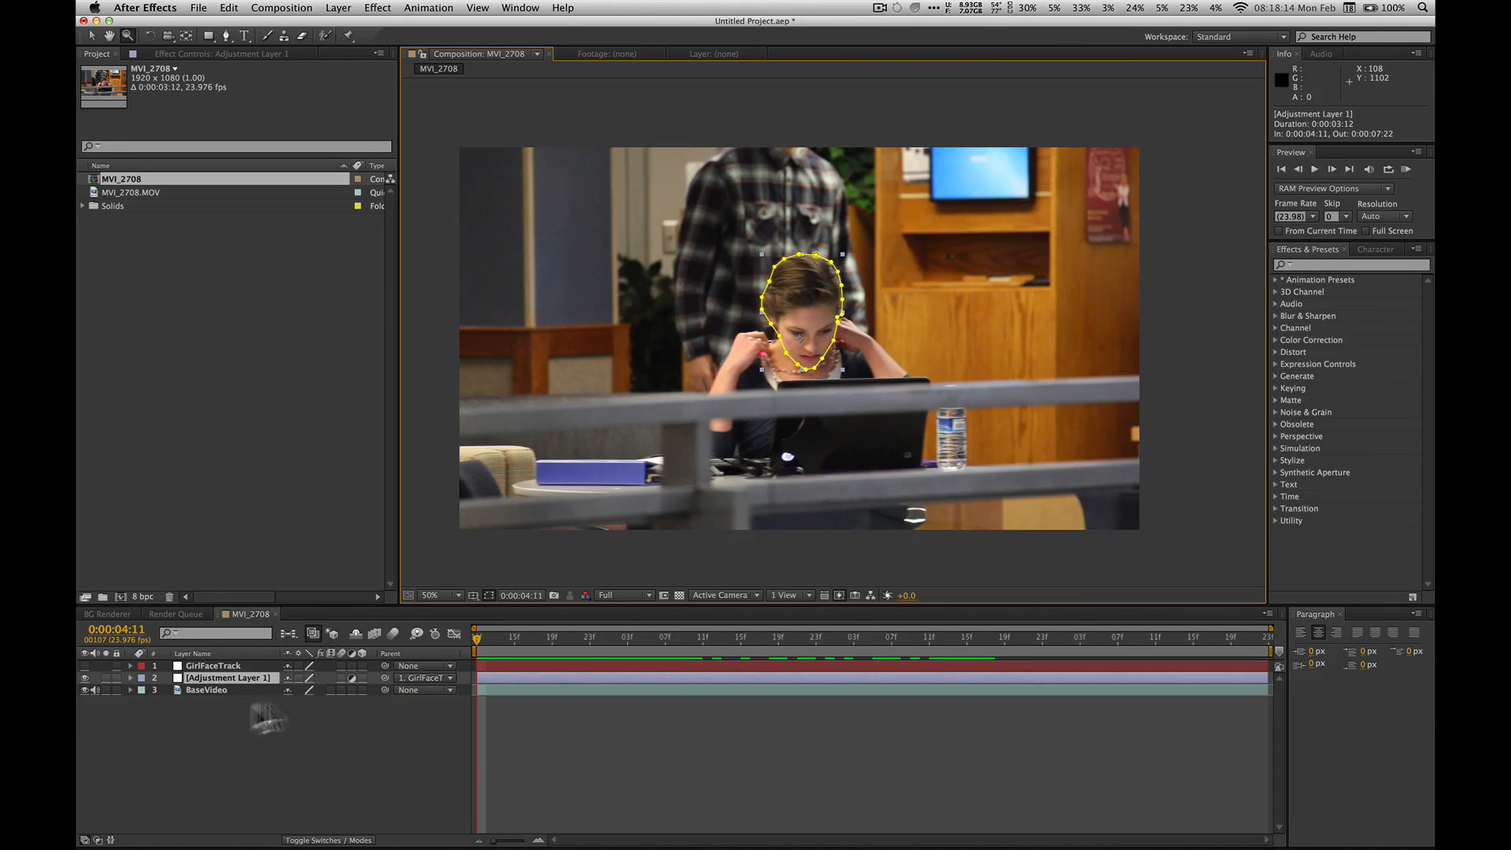
Step: Search the effects for "gau" and apply Gaussian Blur to the adjustment layer
click(1333, 264)
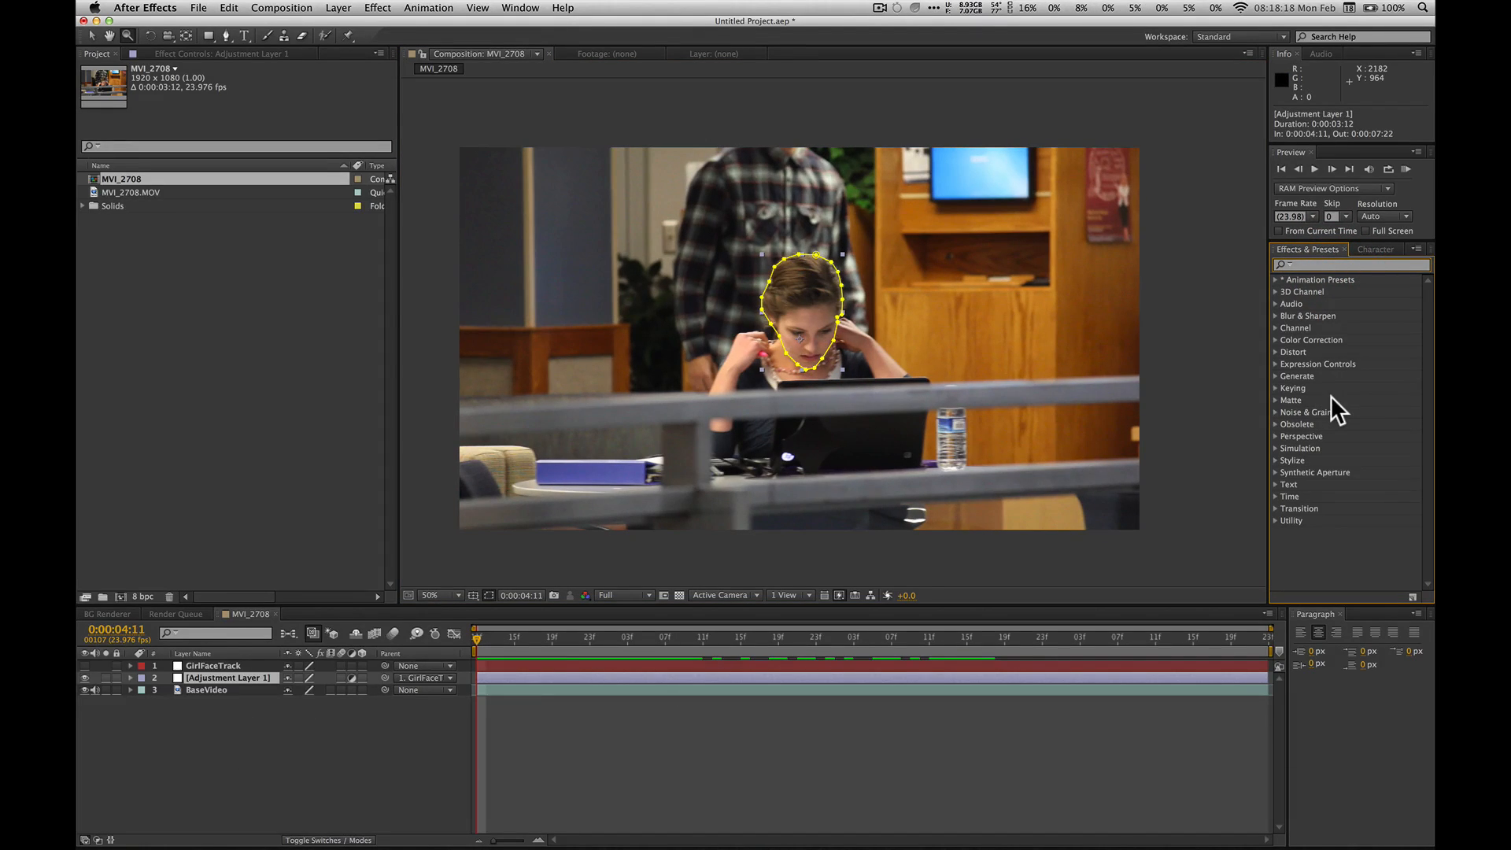
text(gau)
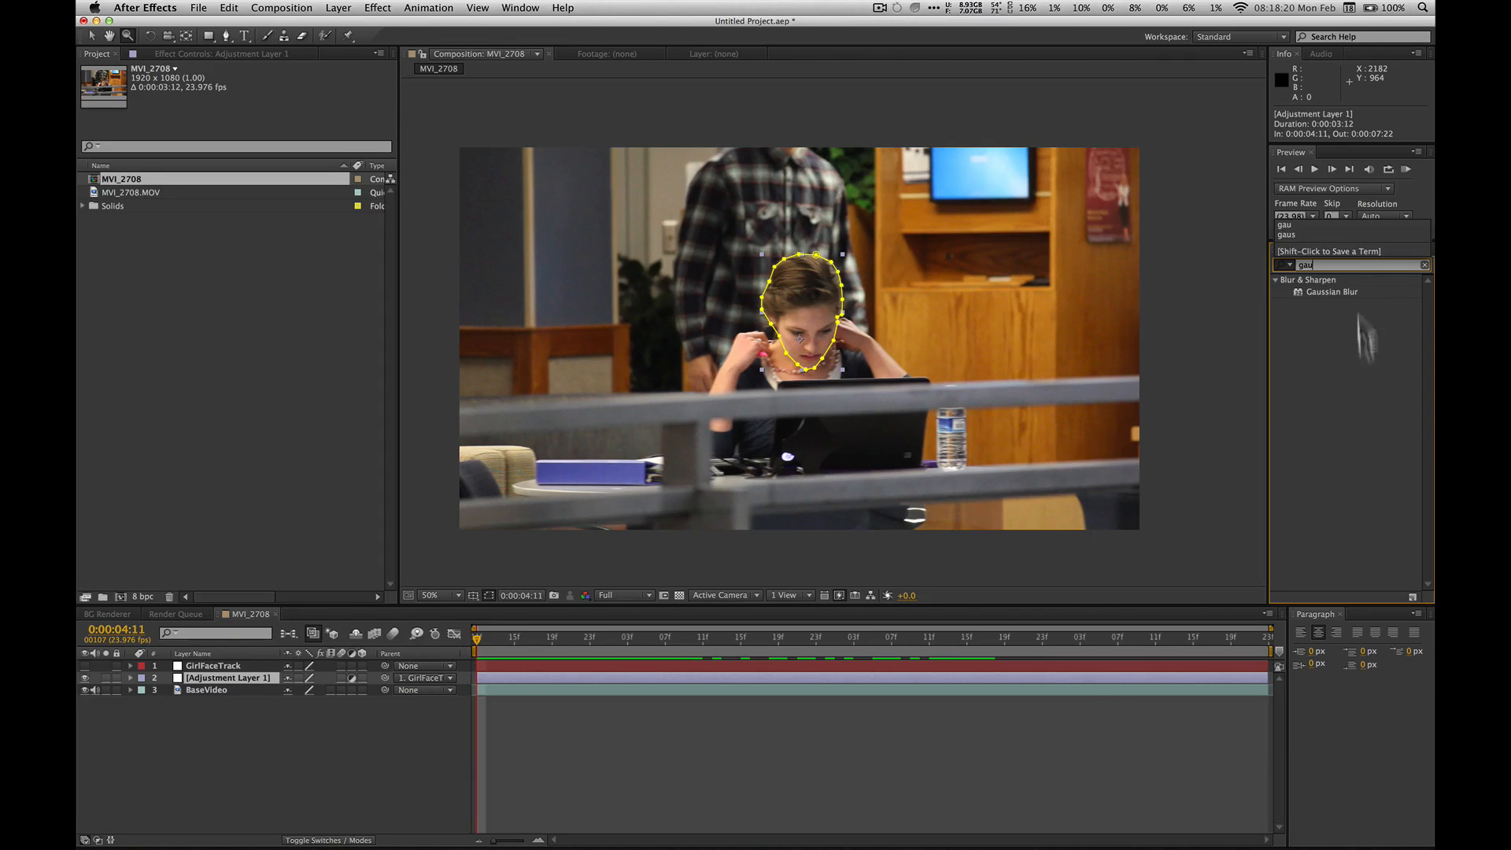
drag(1336, 303, 540, 674)
Step: Set the Gaussian Blur's Blurriness to 13.3 on the adjustment layer
key(z)
click(799, 327)
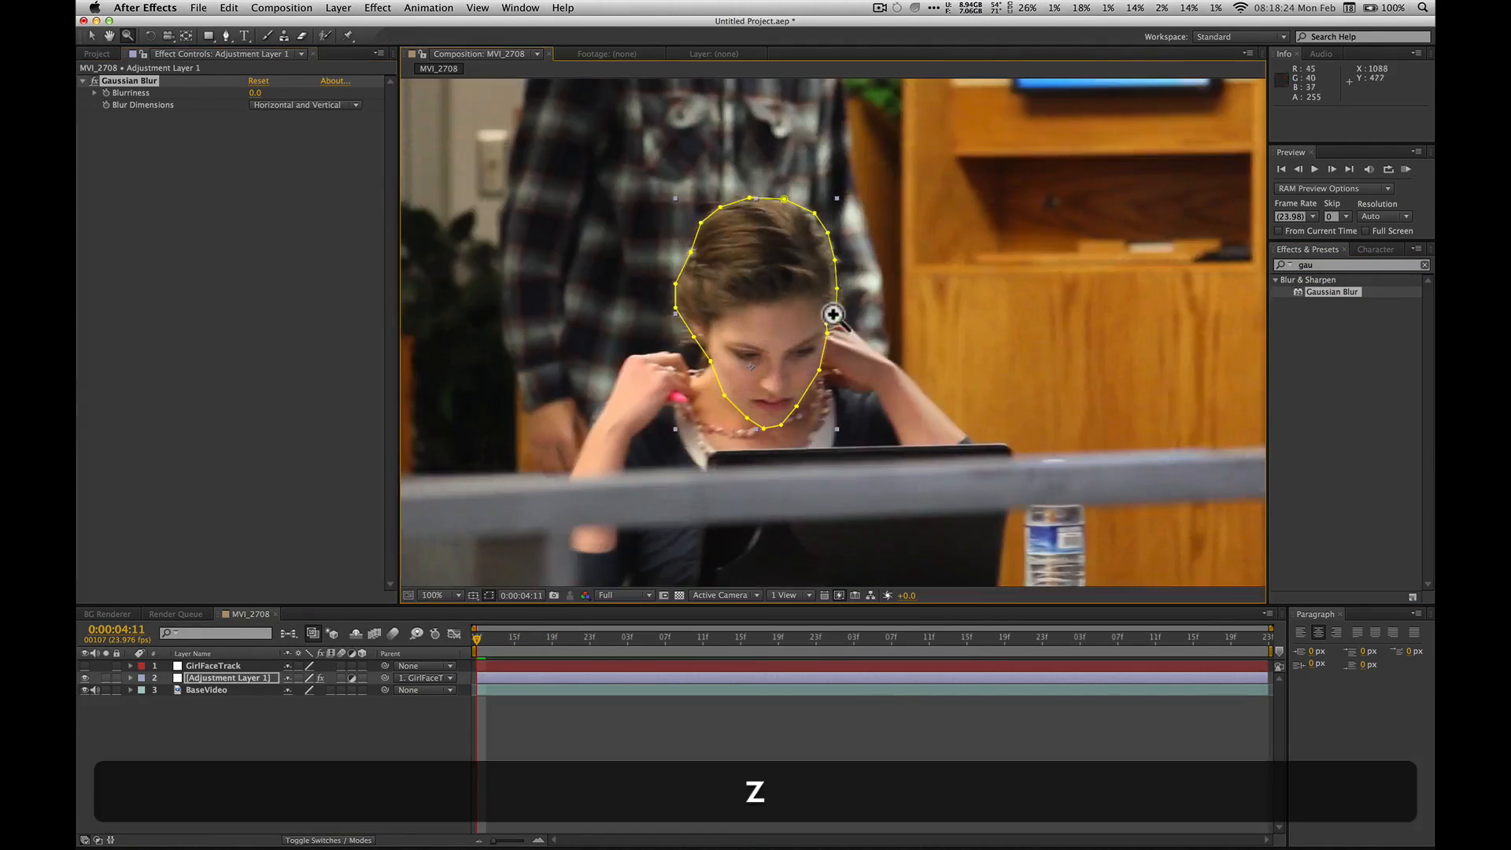
click(799, 327)
key(space)
drag(742, 366, 776, 388)
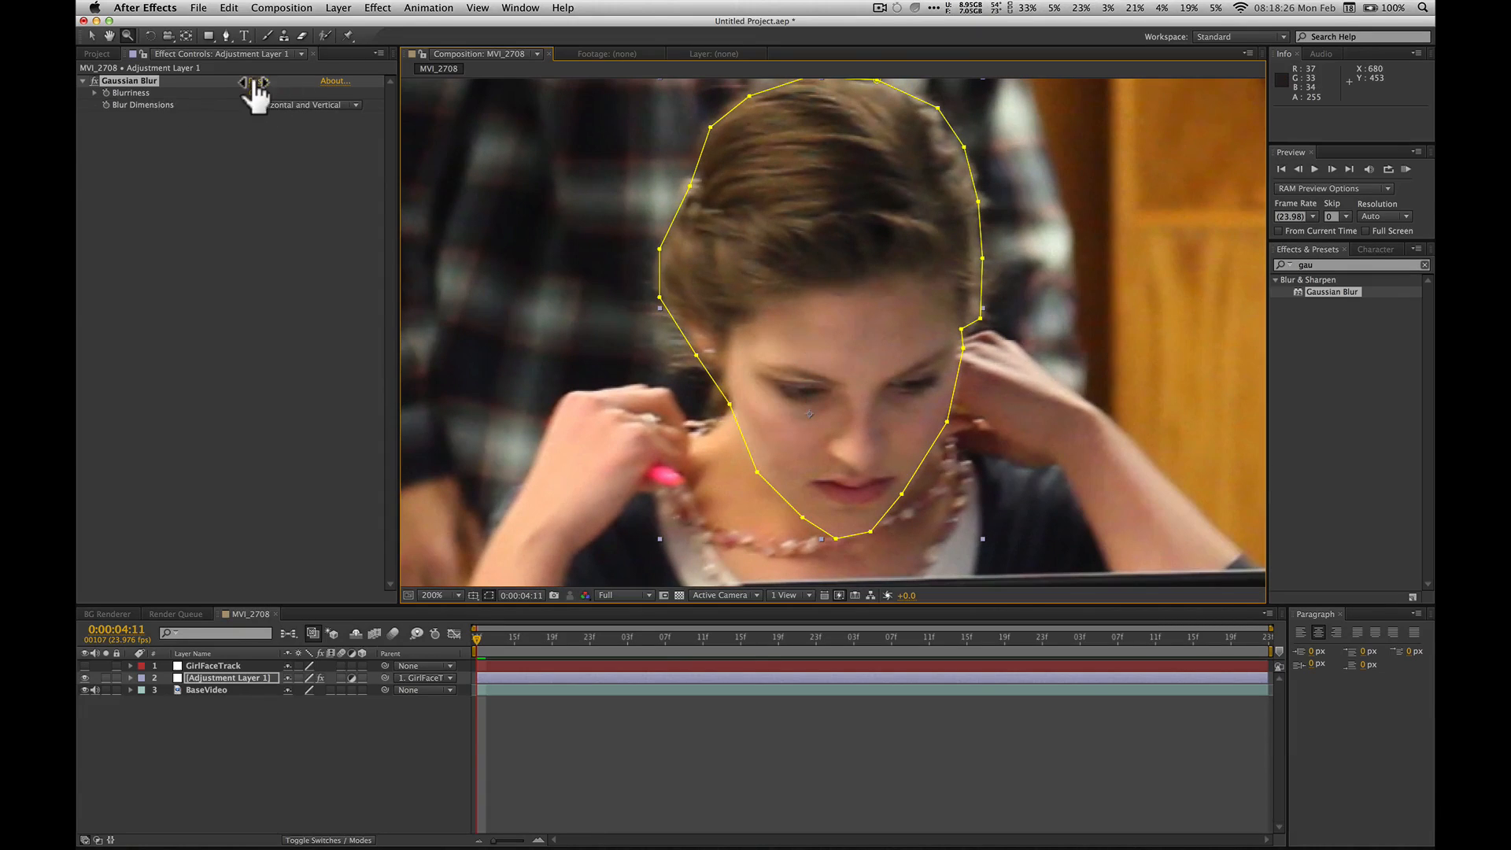
drag(254, 93, 351, 81)
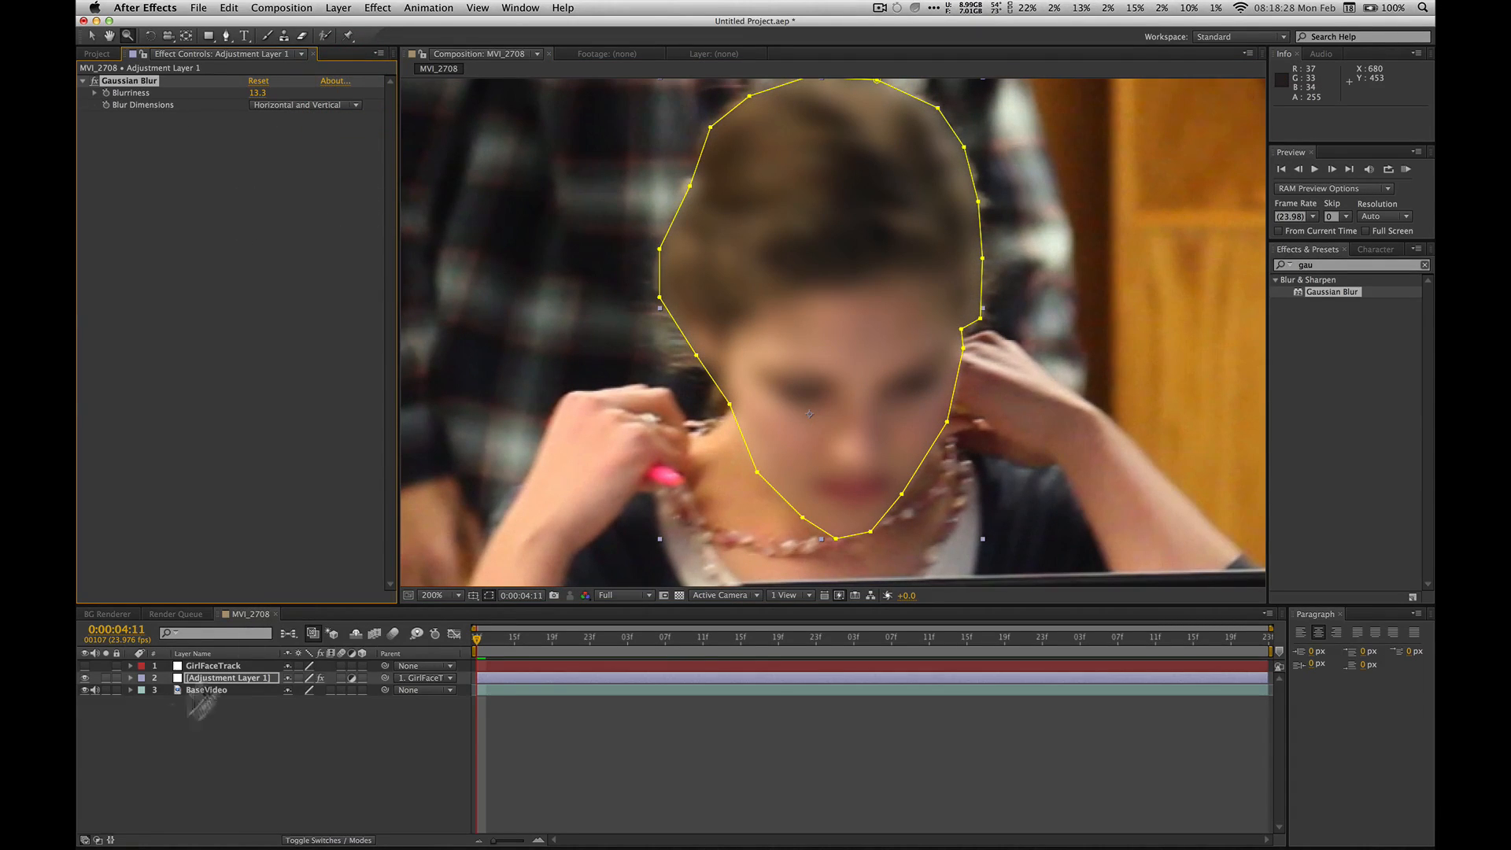
click(315, 757)
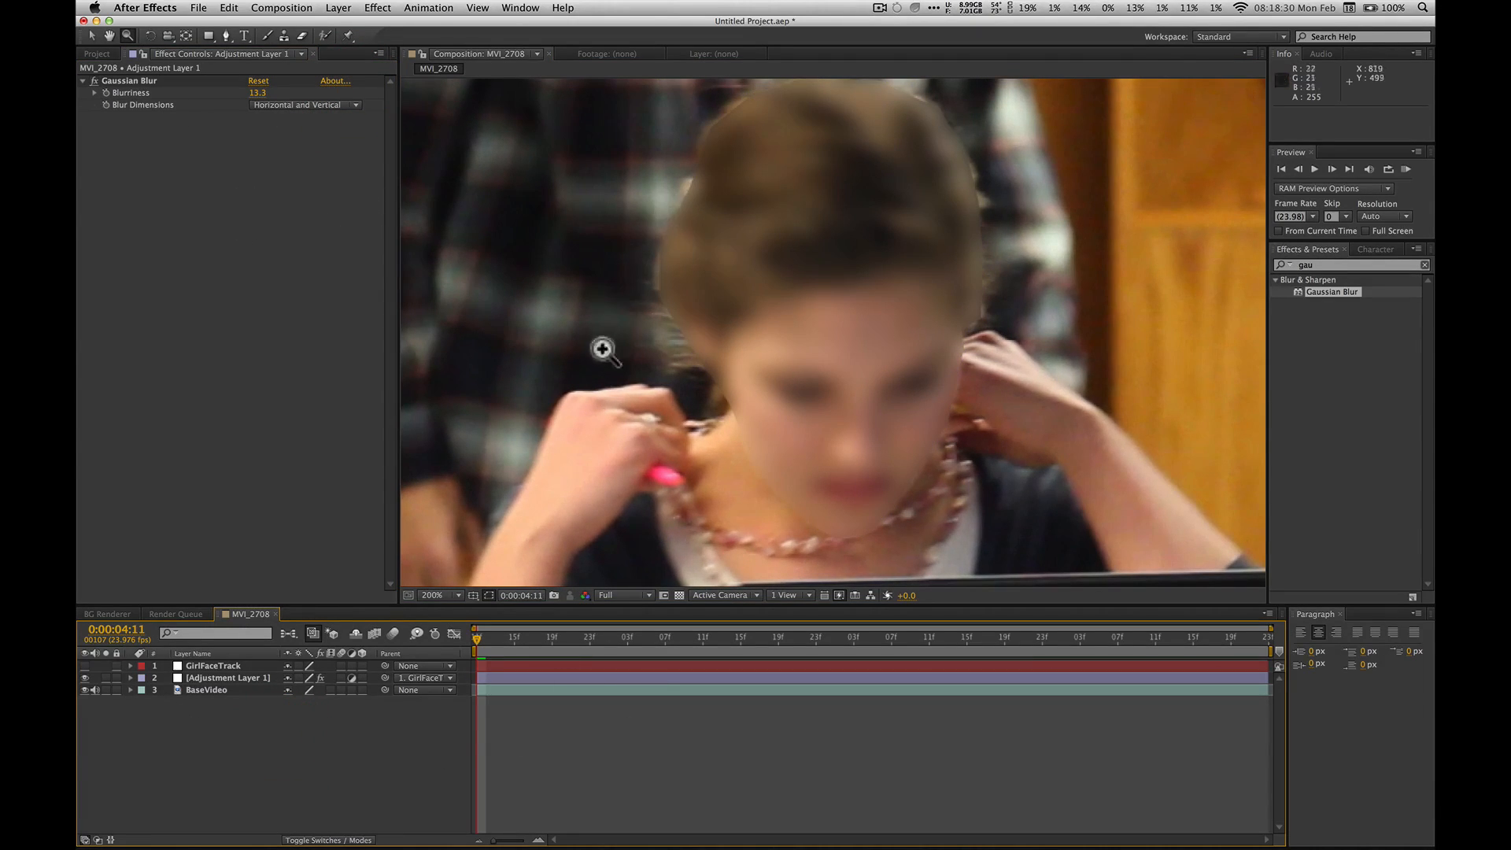
Step: Set the face mask's expansion to 29 pixels and its feather to 39 pixels on the adjustment layer
click(130, 678)
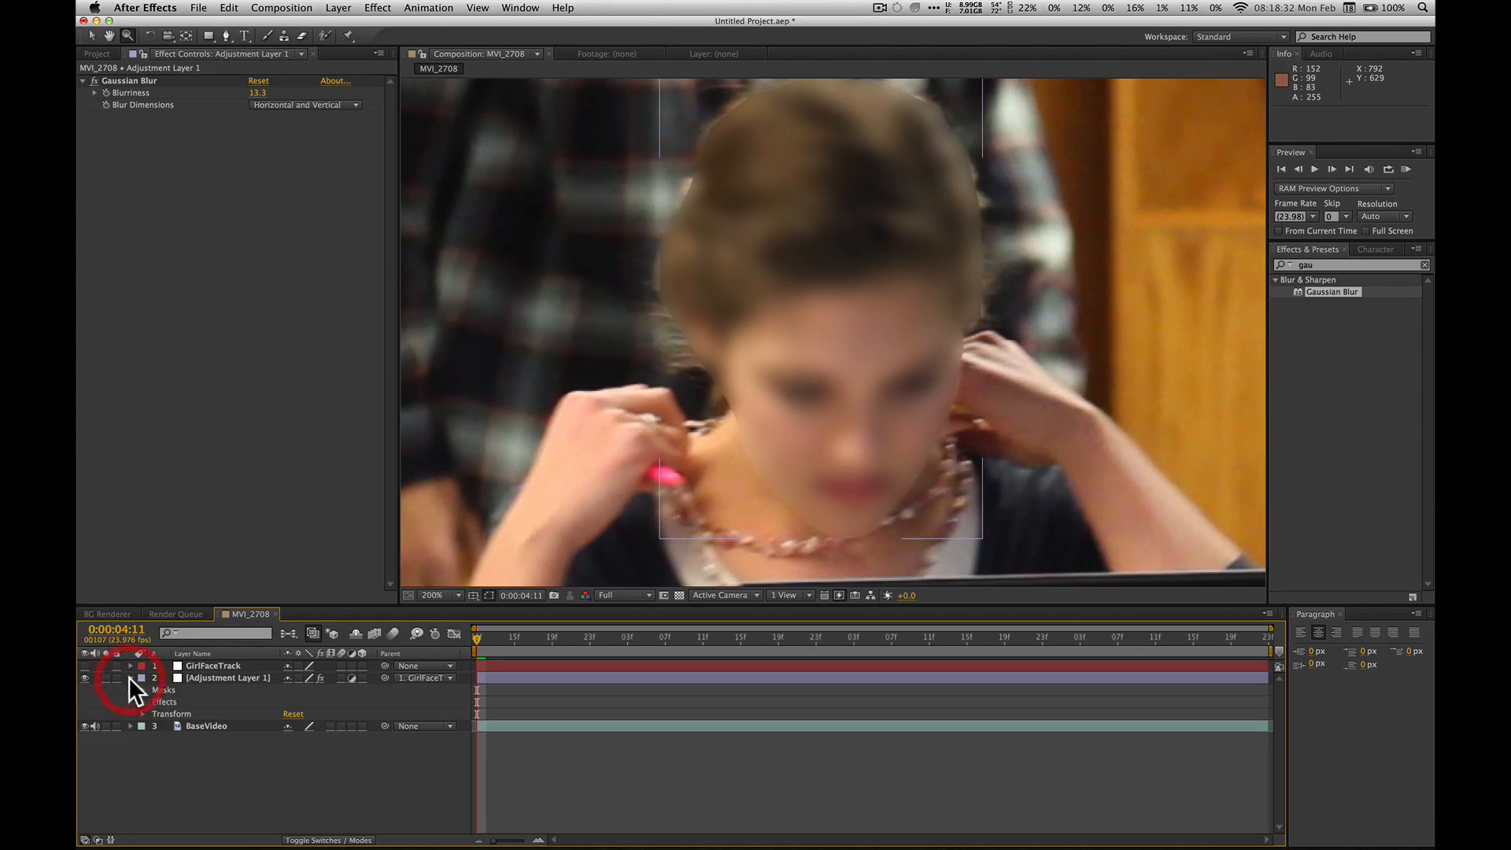
click(144, 689)
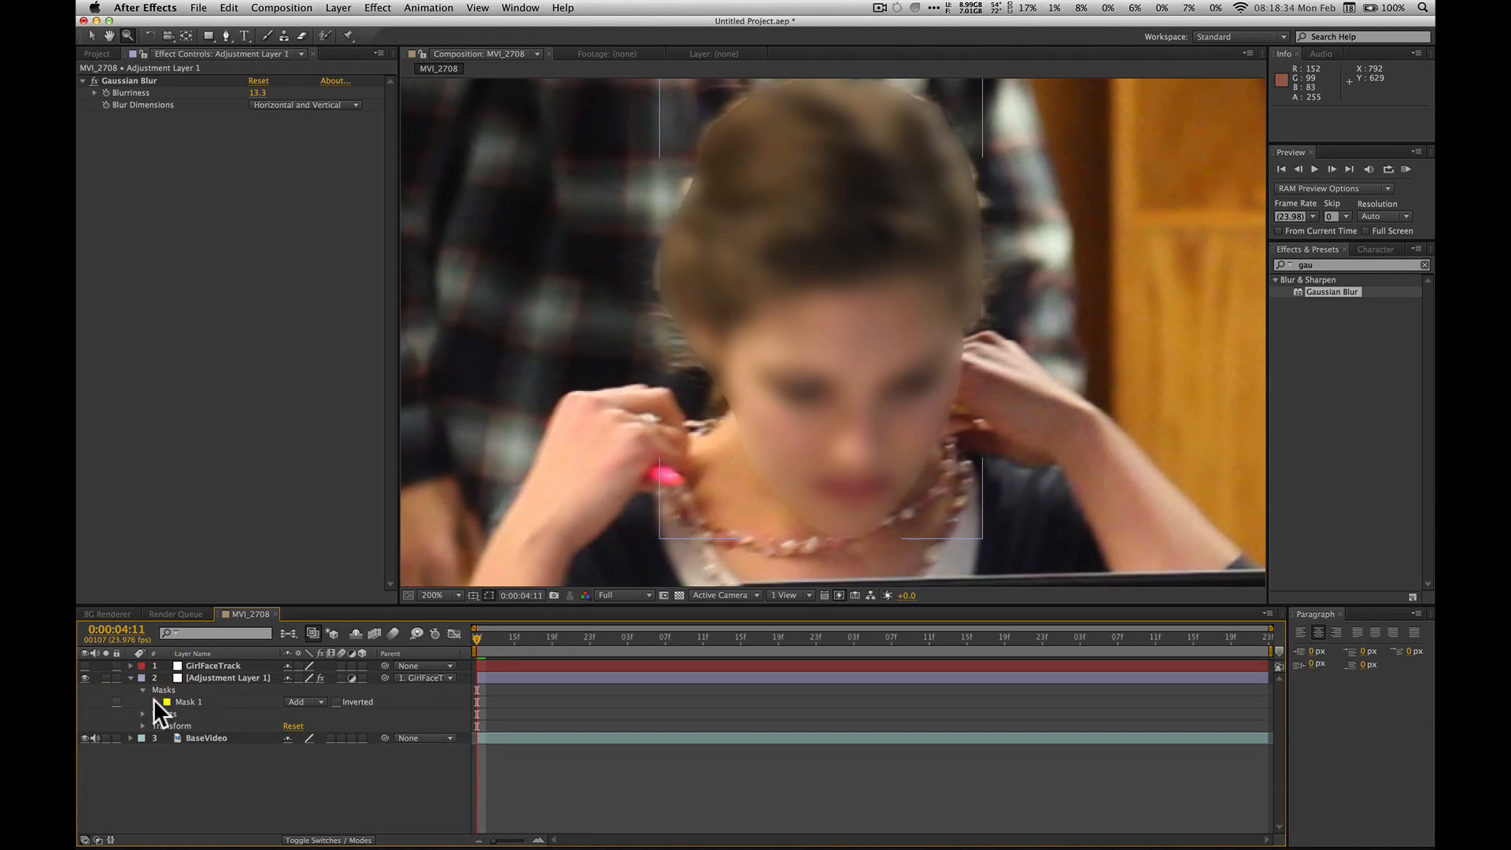
click(154, 702)
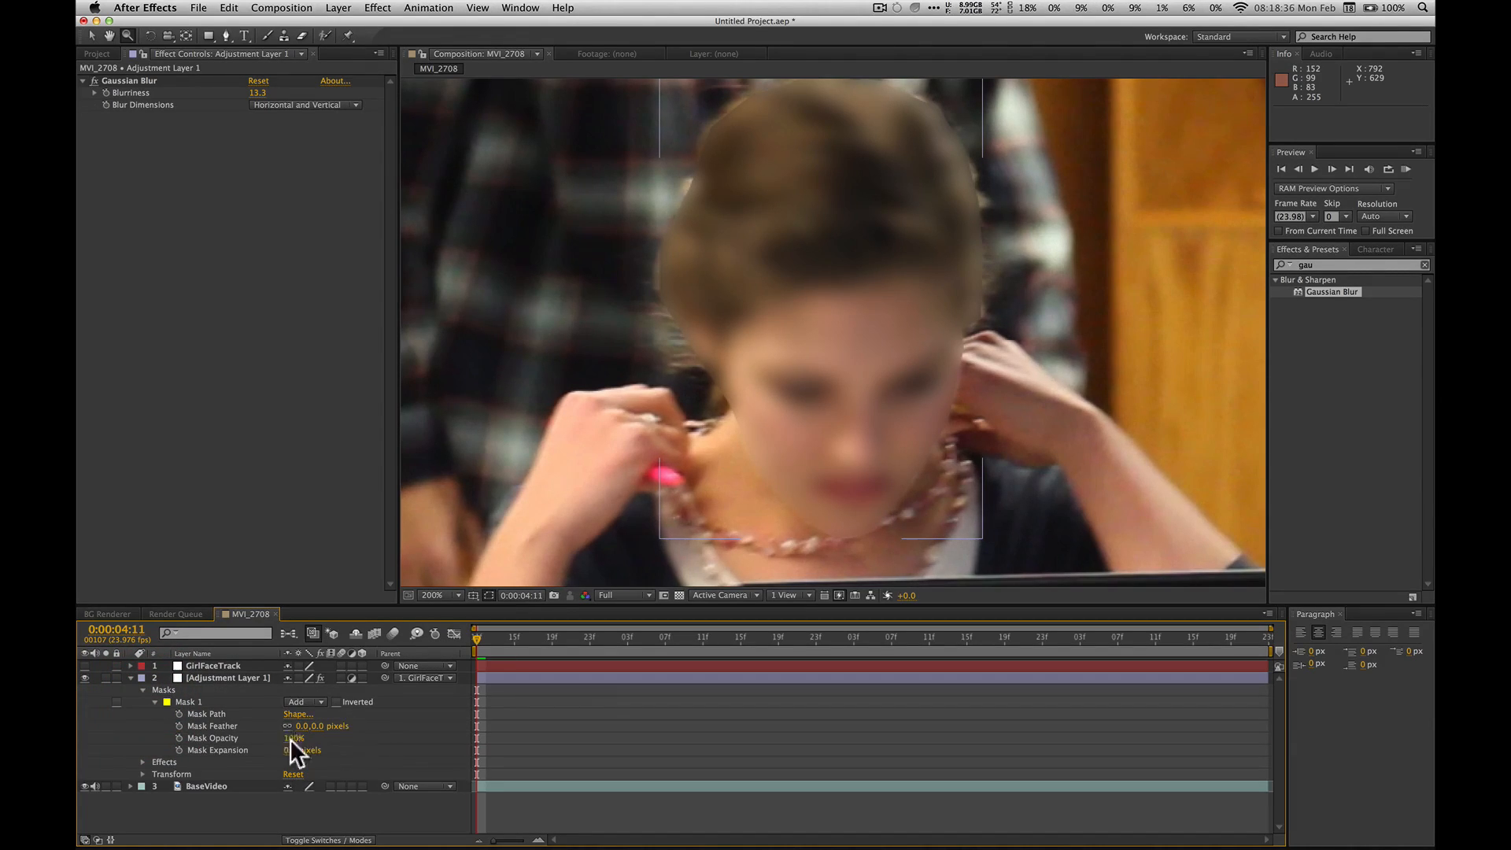
drag(288, 750, 311, 751)
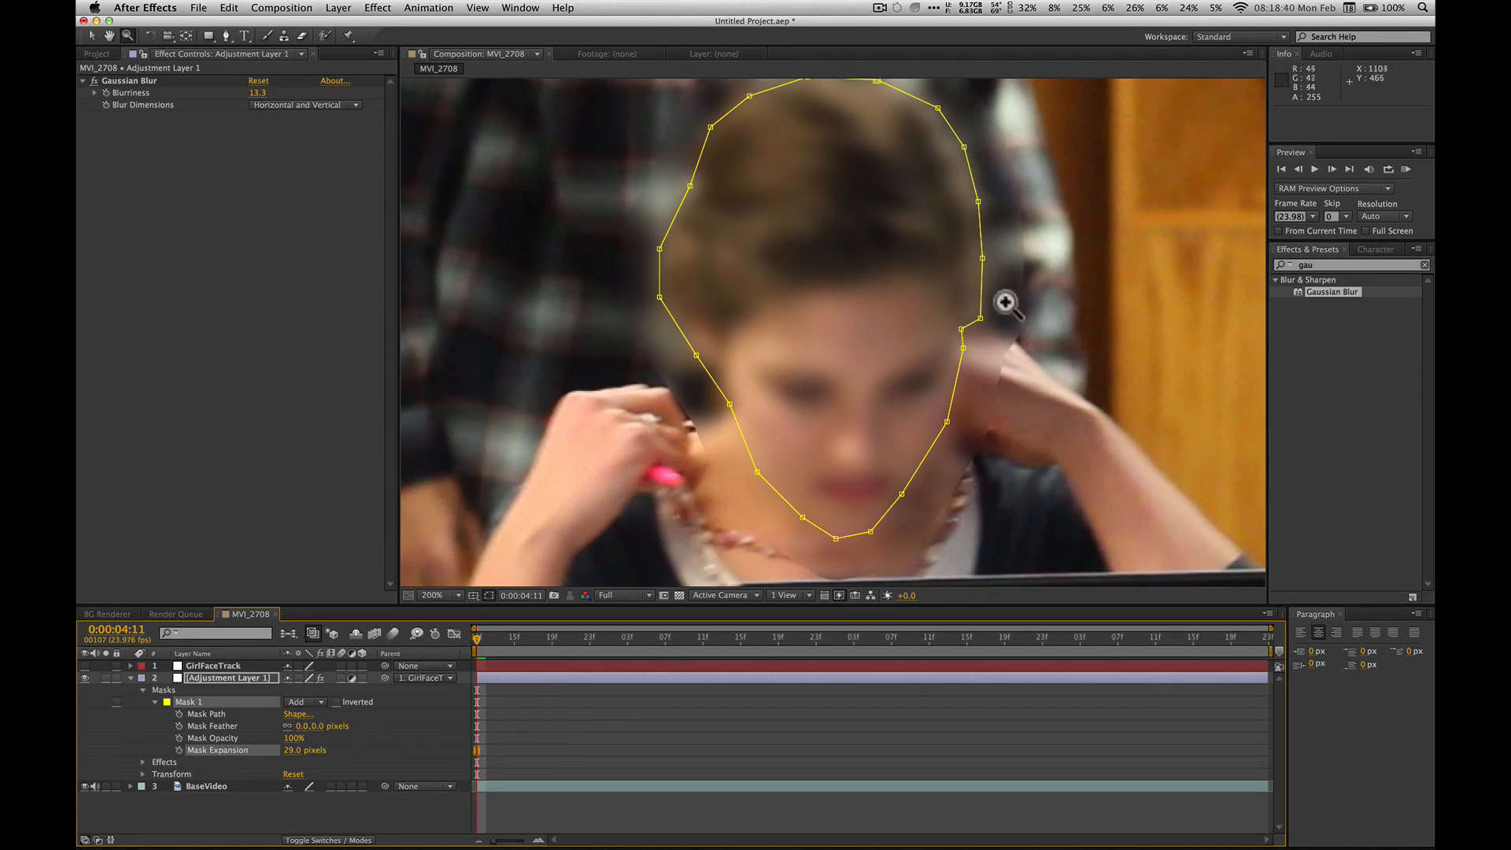
drag(310, 725, 329, 724)
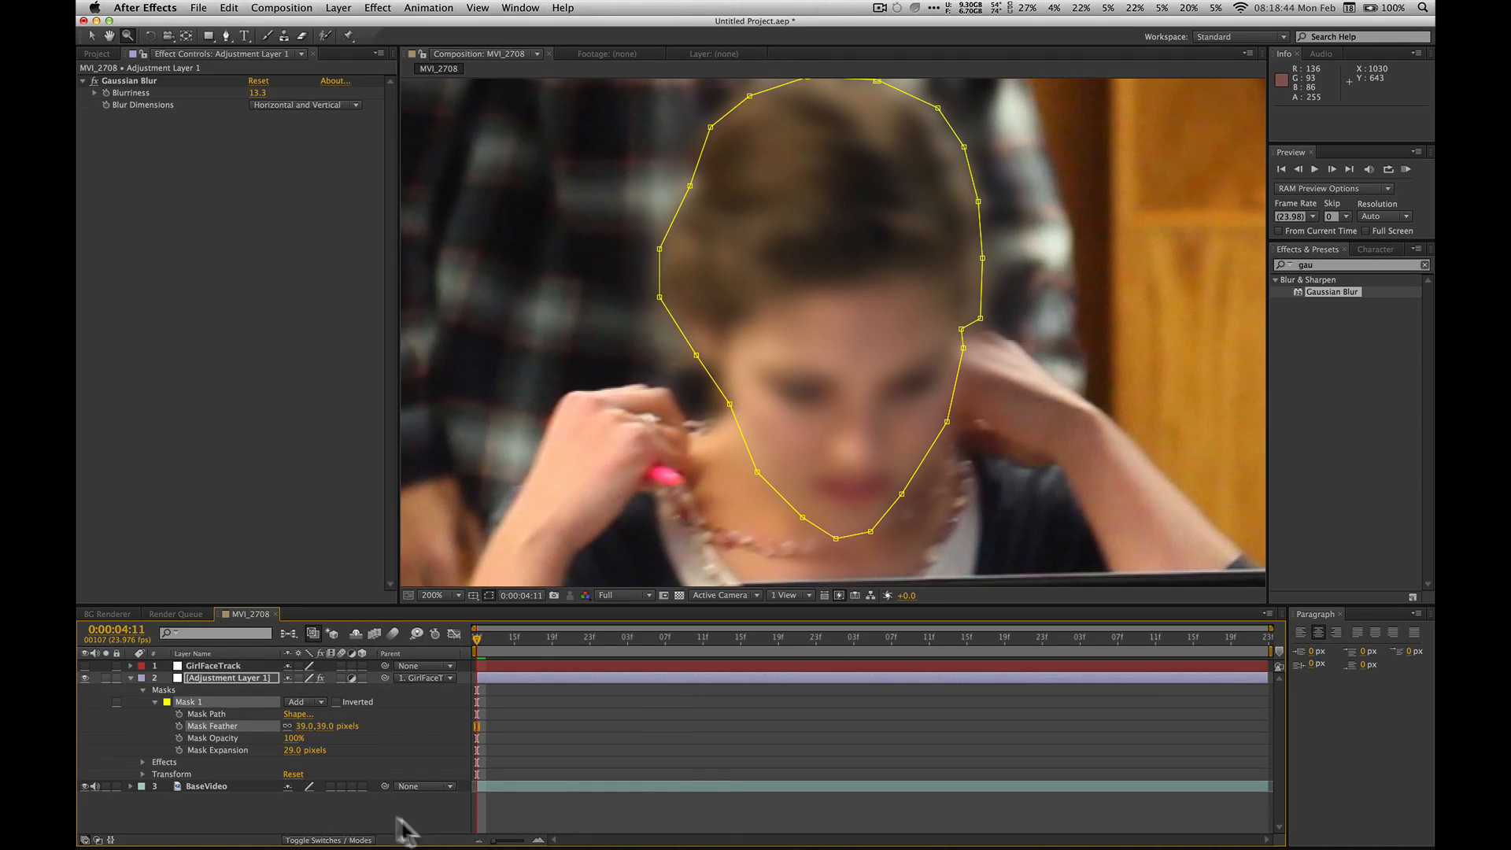
click(370, 821)
Step: Set the Gaussian Blur's Blurriness to 50 and collapse the adjustment layer's properties
alt+click(949, 323)
alt+click(949, 323)
alt+click(948, 323)
alt+click(948, 322)
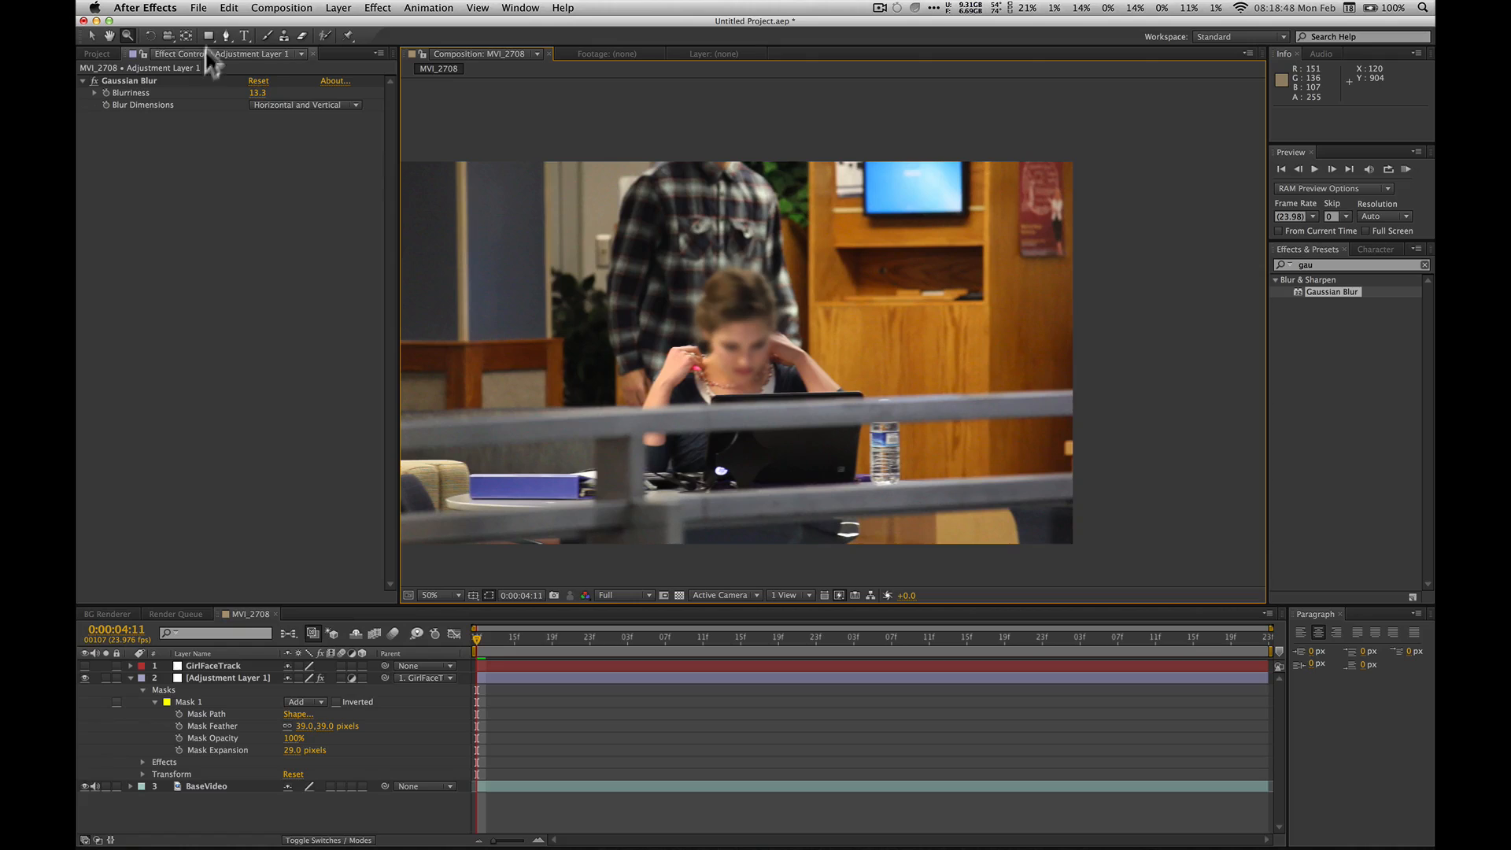
drag(265, 92, 270, 92)
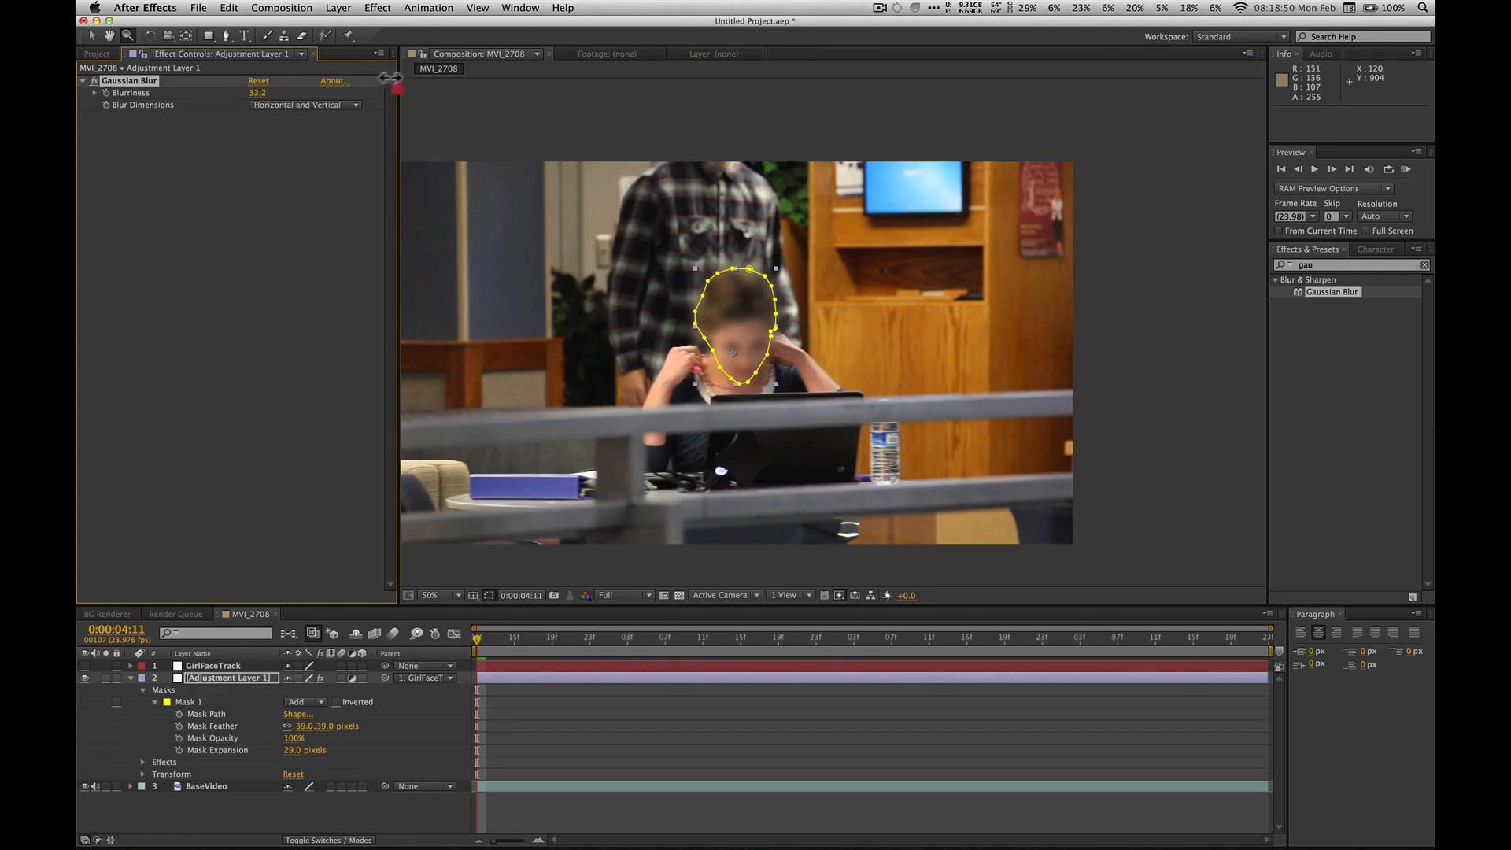
drag(486, 77, 506, 74)
key(v)
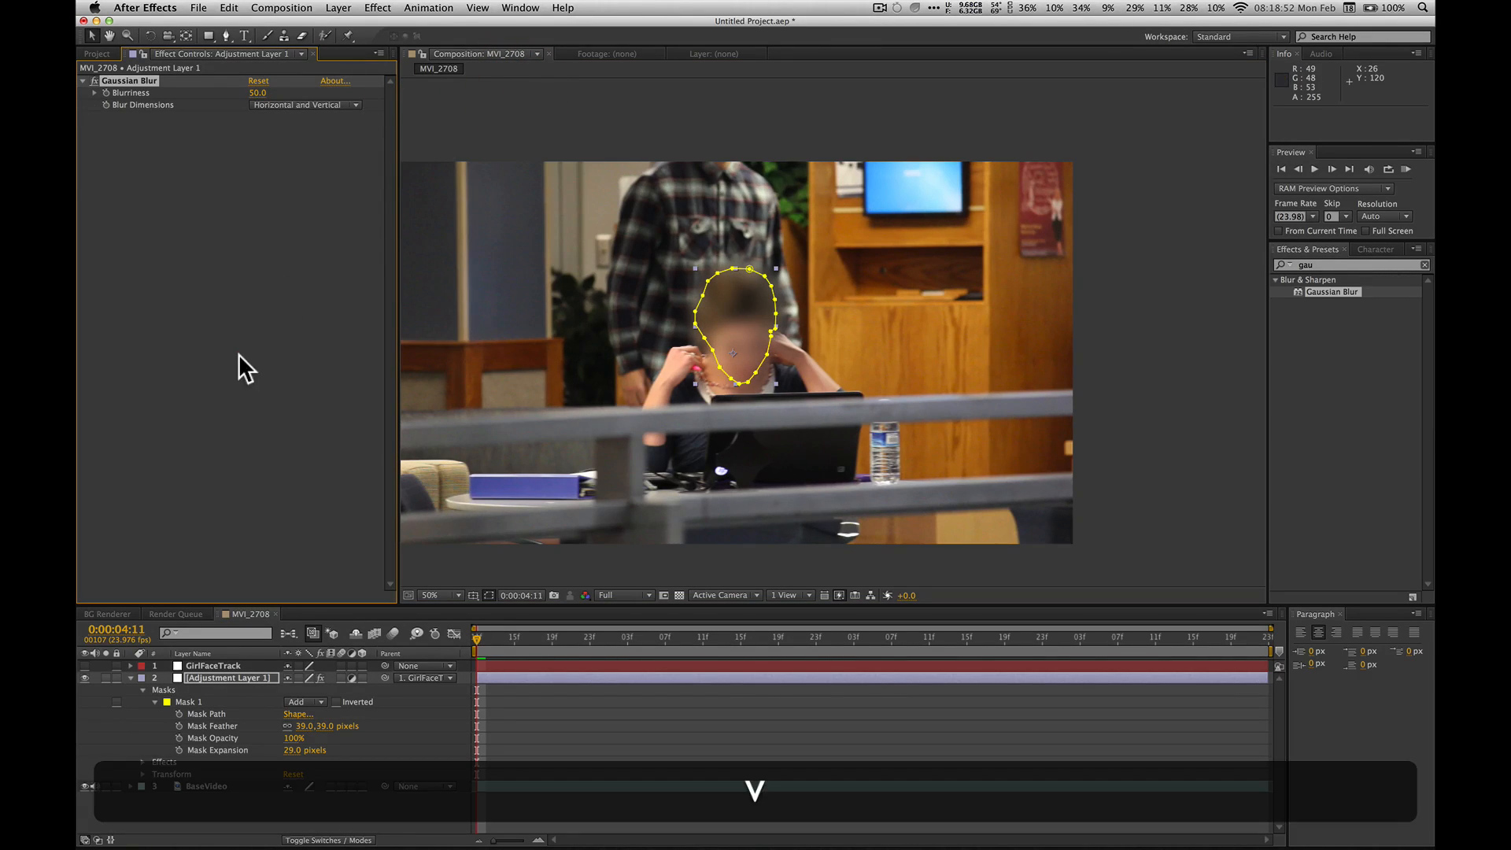
click(239, 357)
click(406, 799)
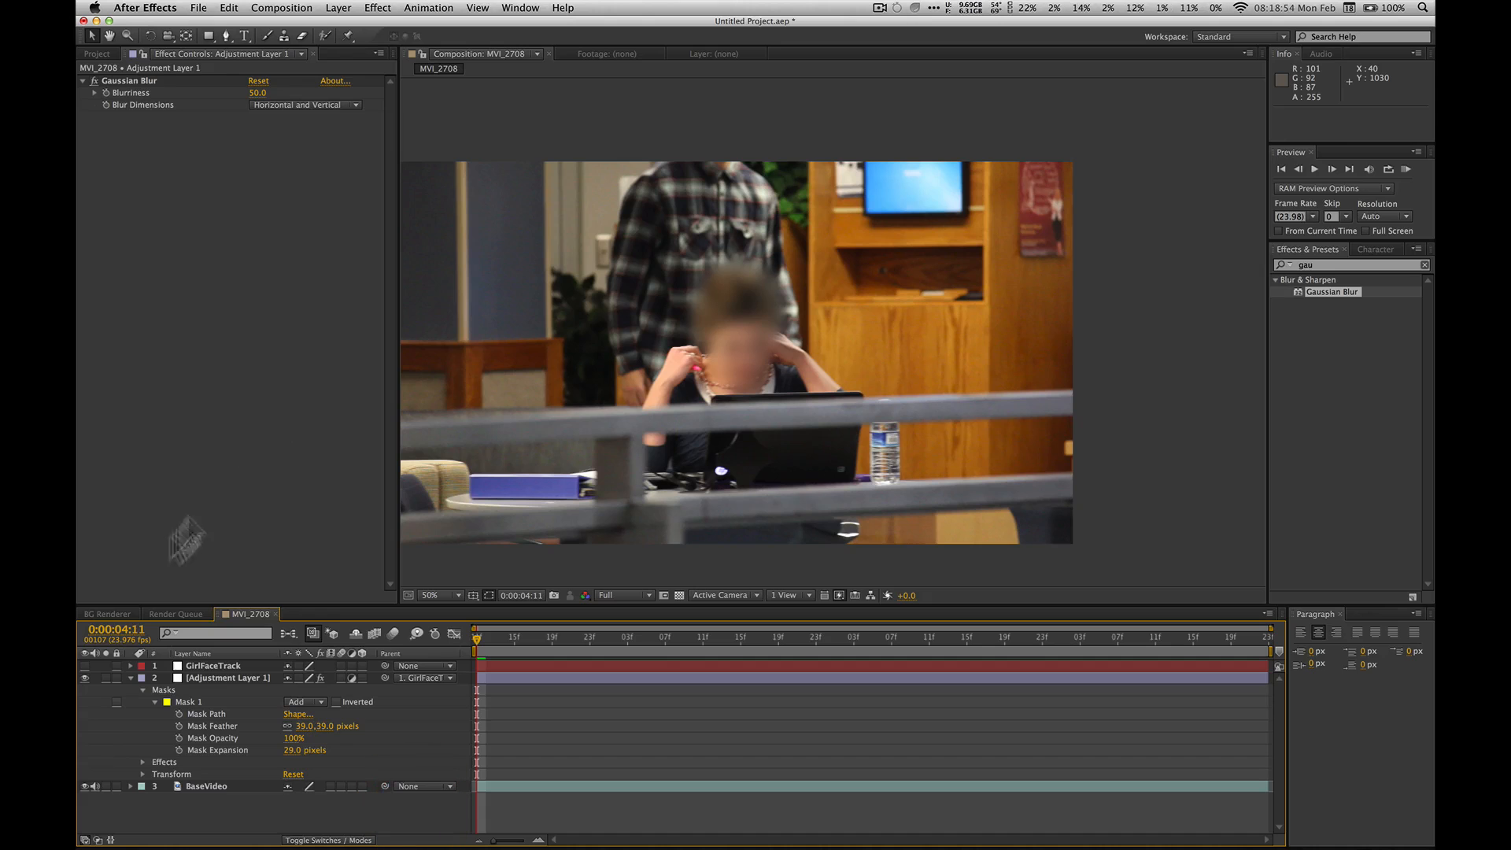
click(128, 676)
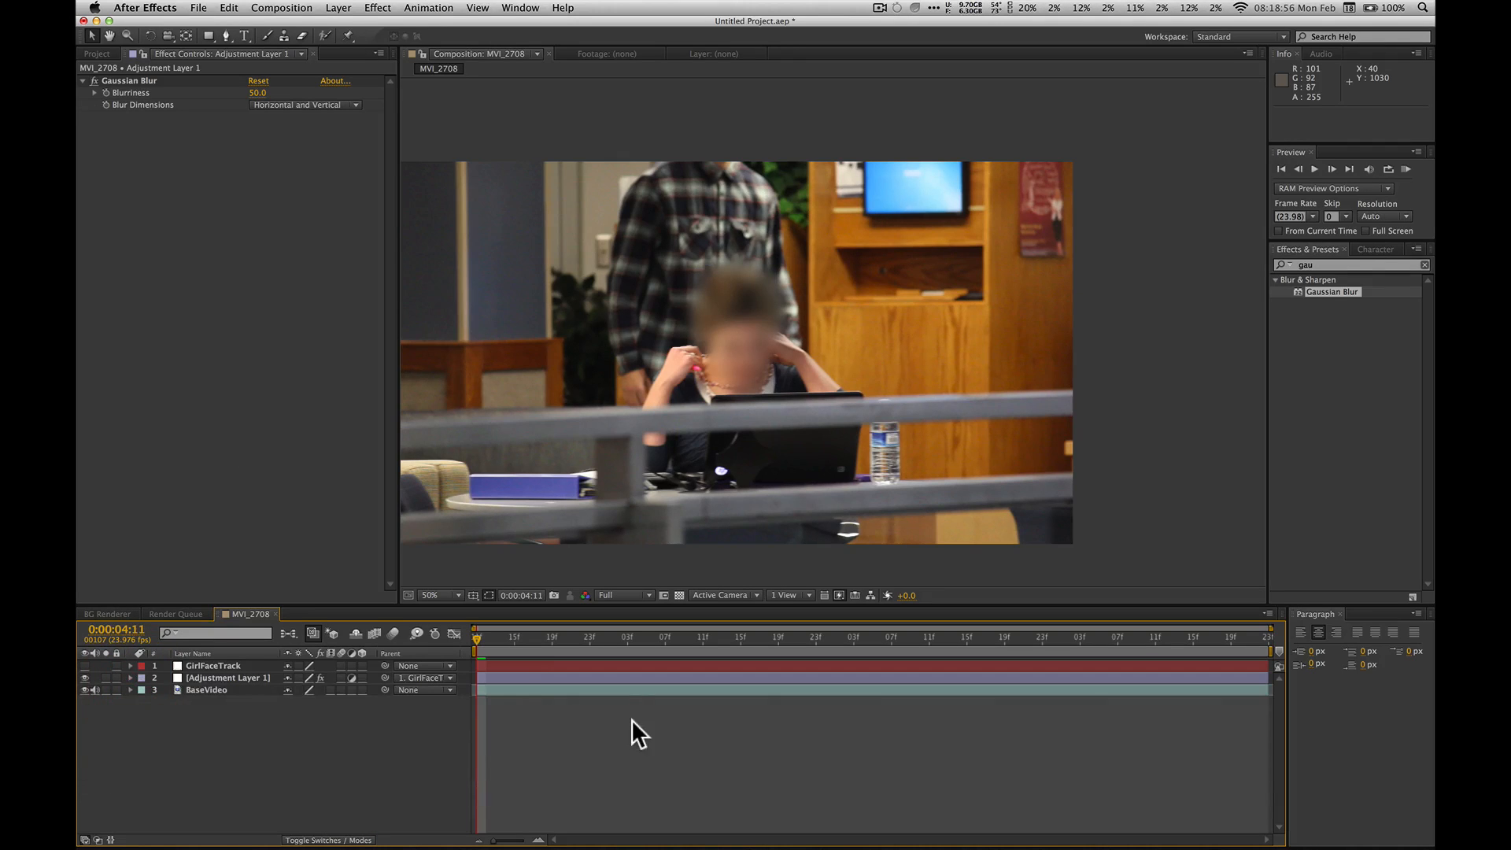
Step: Play and scrub the composition to check the tracked face blur, and return the playhead to 0:00:04:11
key(space)
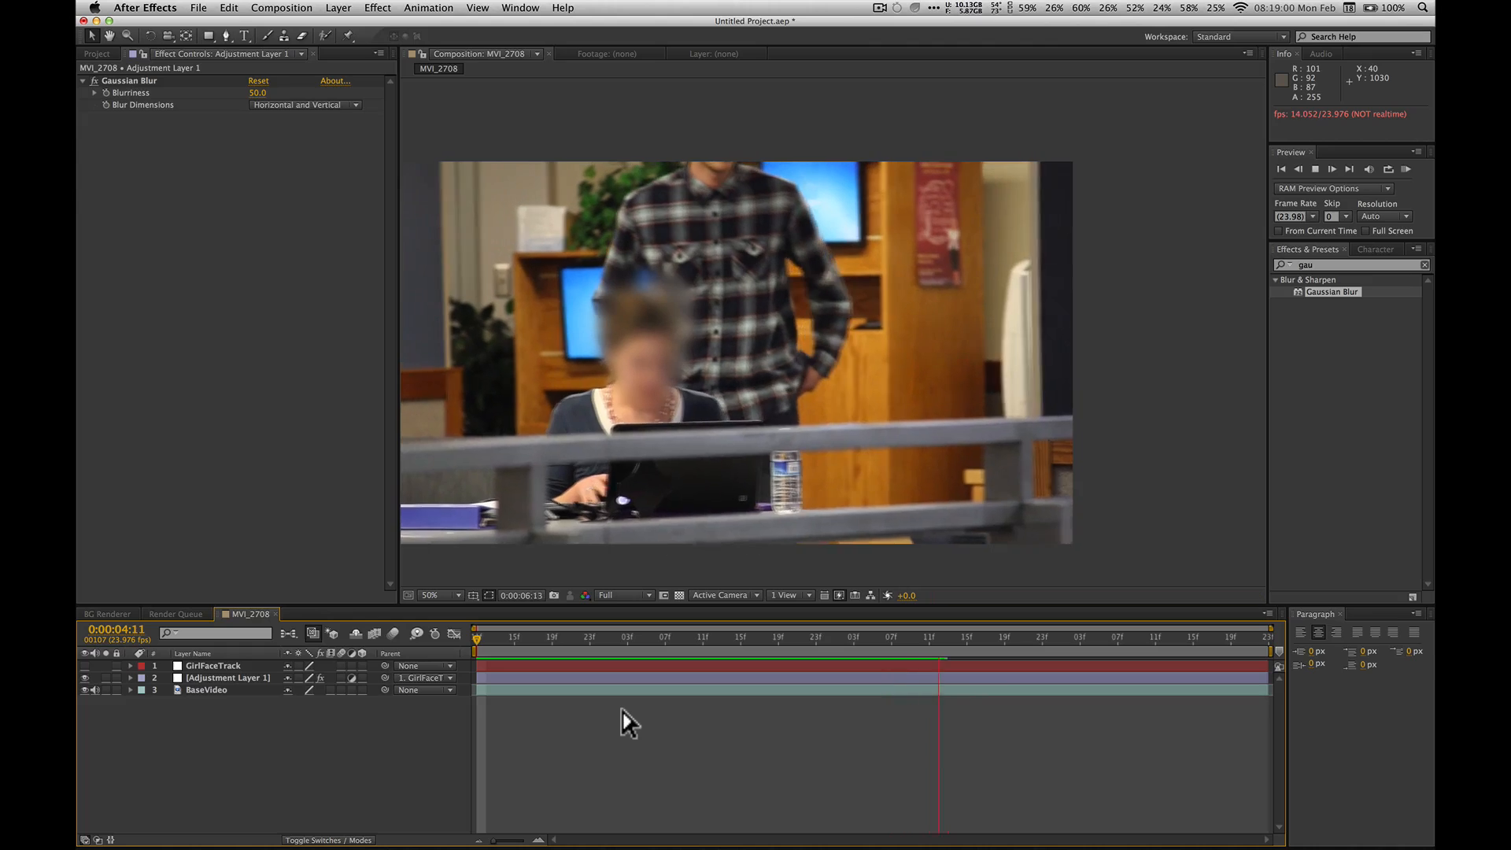
key(space)
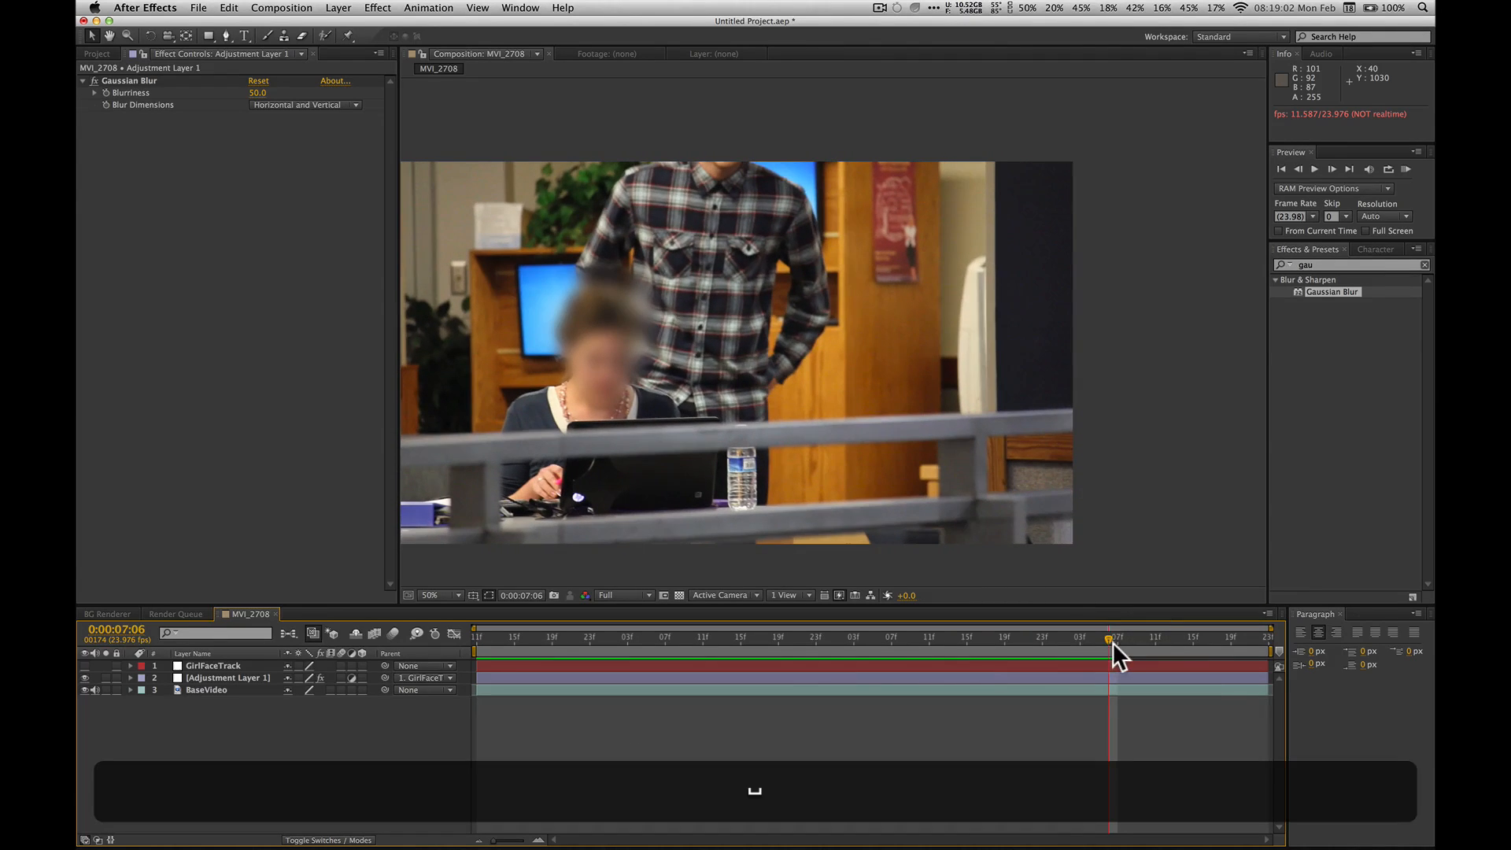
drag(1193, 636, 644, 630)
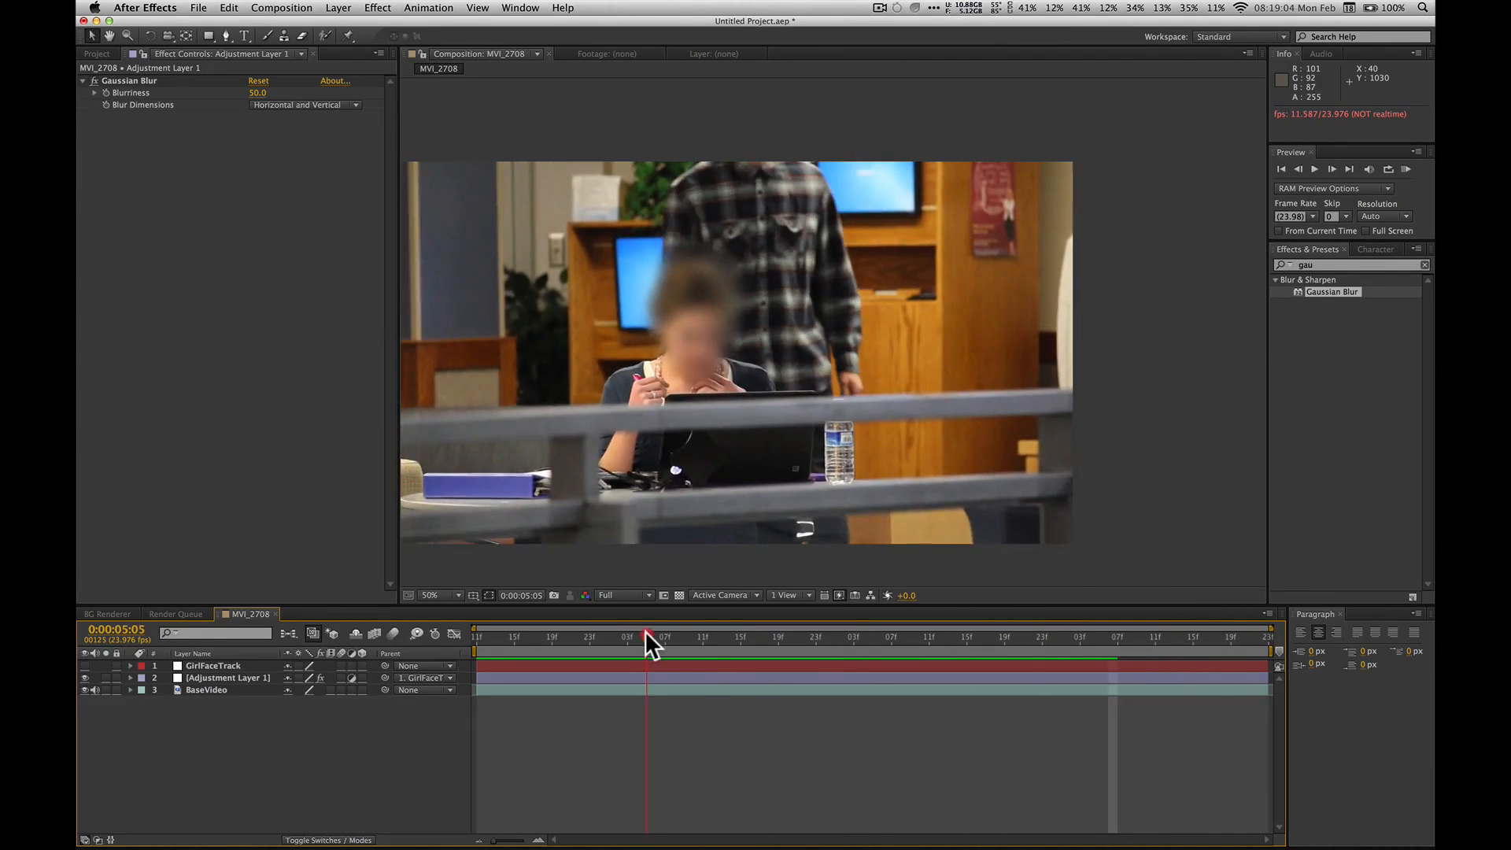
key(space)
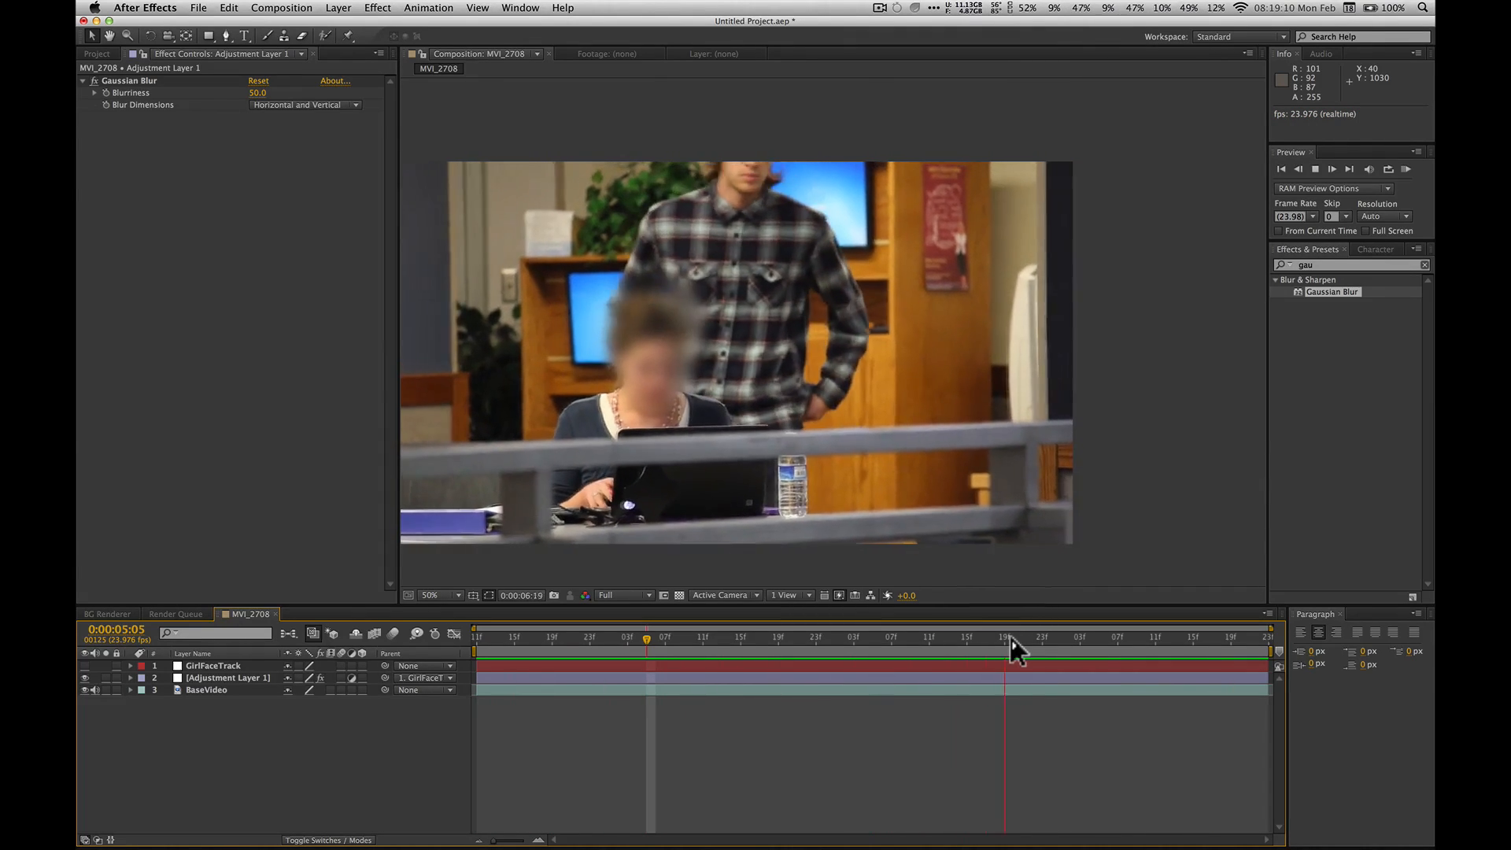
key(space)
drag(1025, 639, 358, 637)
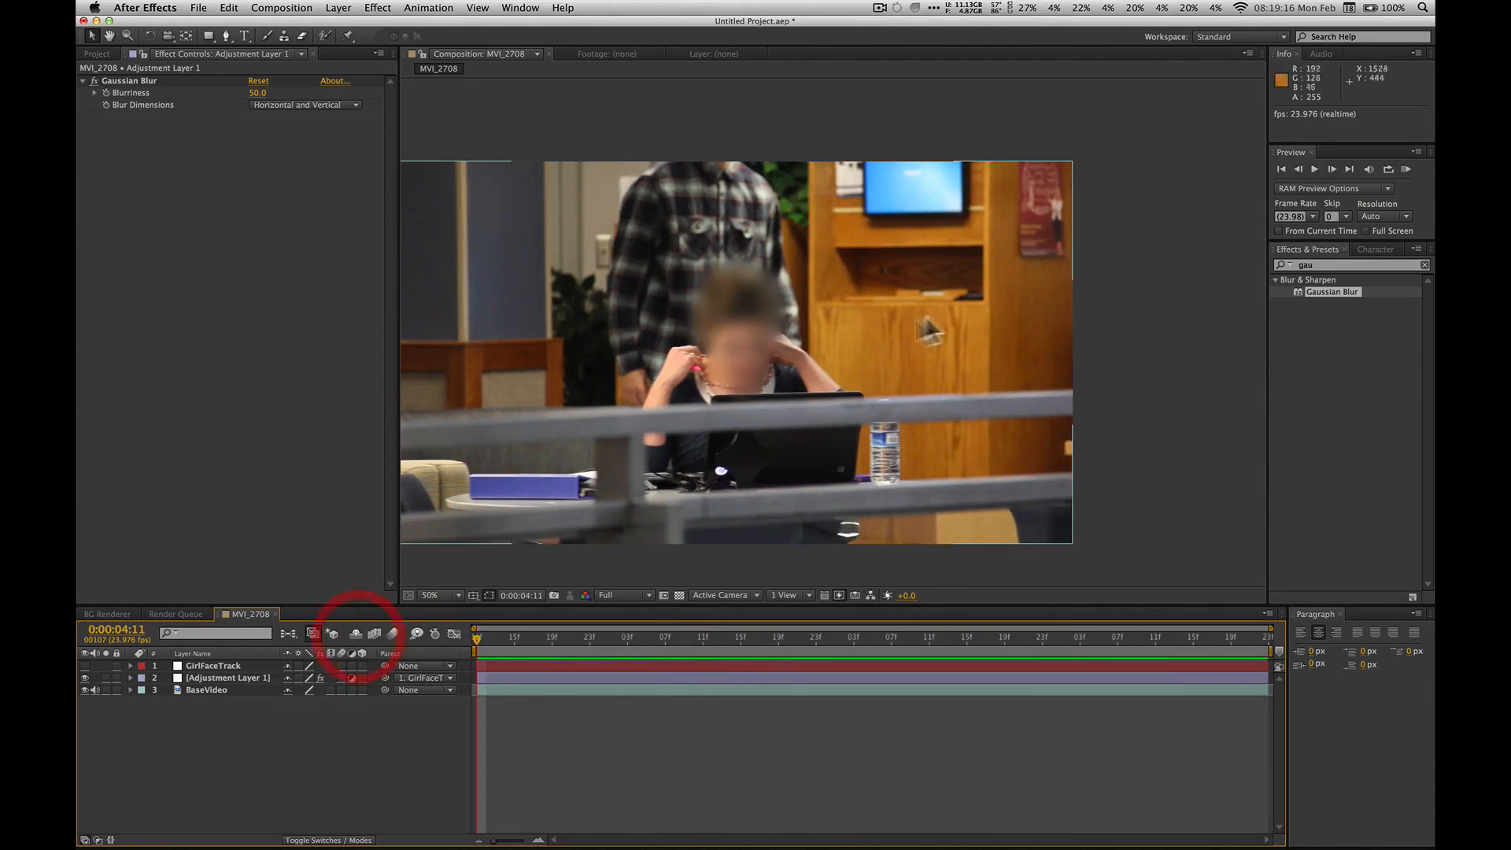
Step: Search the effects for "track" to examine the 3D Camera Tracker entry, and clear the search
click(1335, 264)
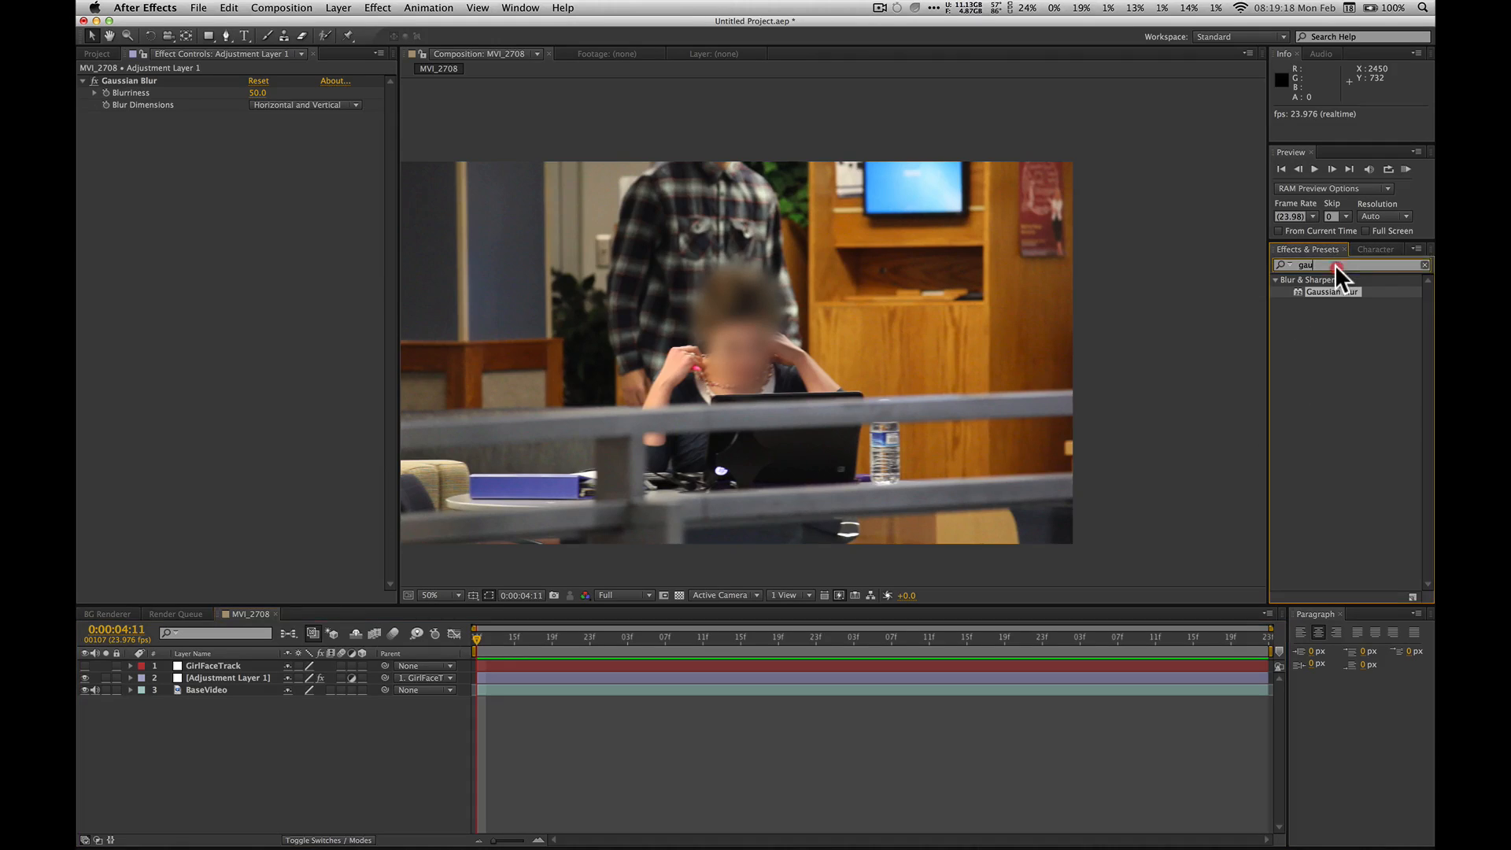
click(1424, 265)
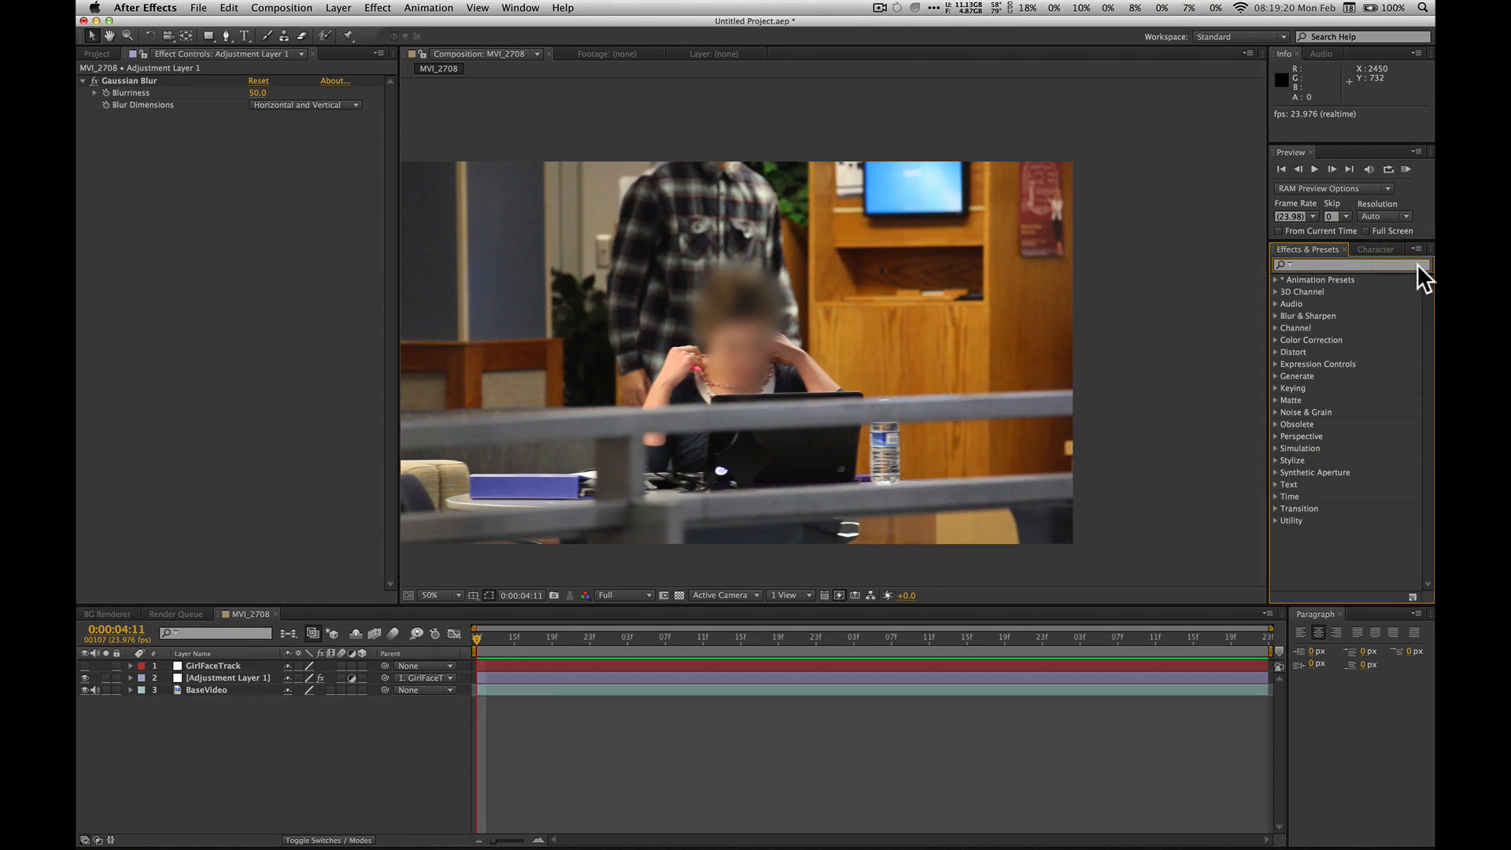
text(track)
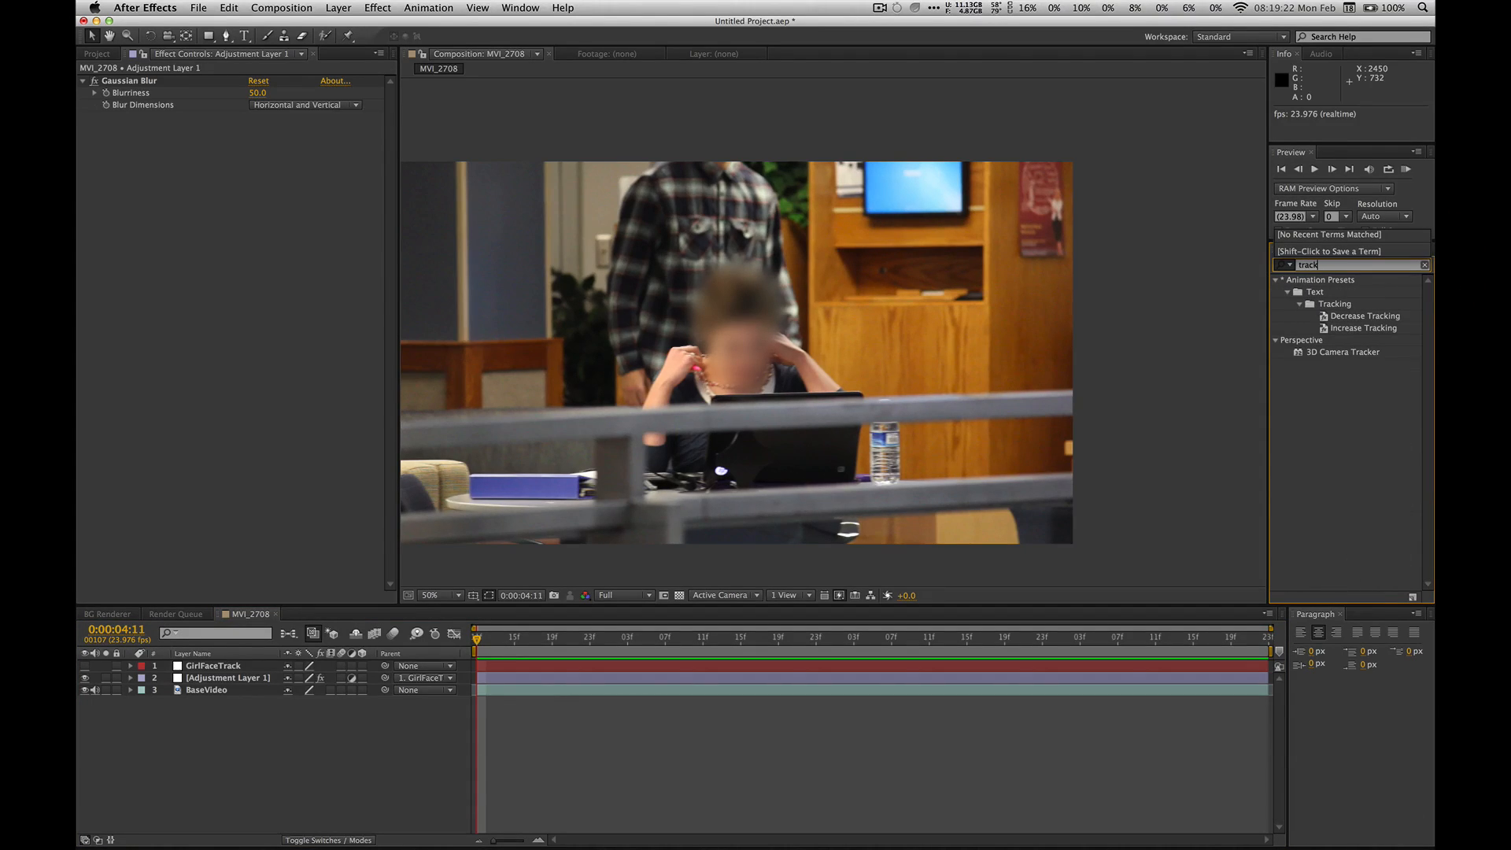
click(1349, 393)
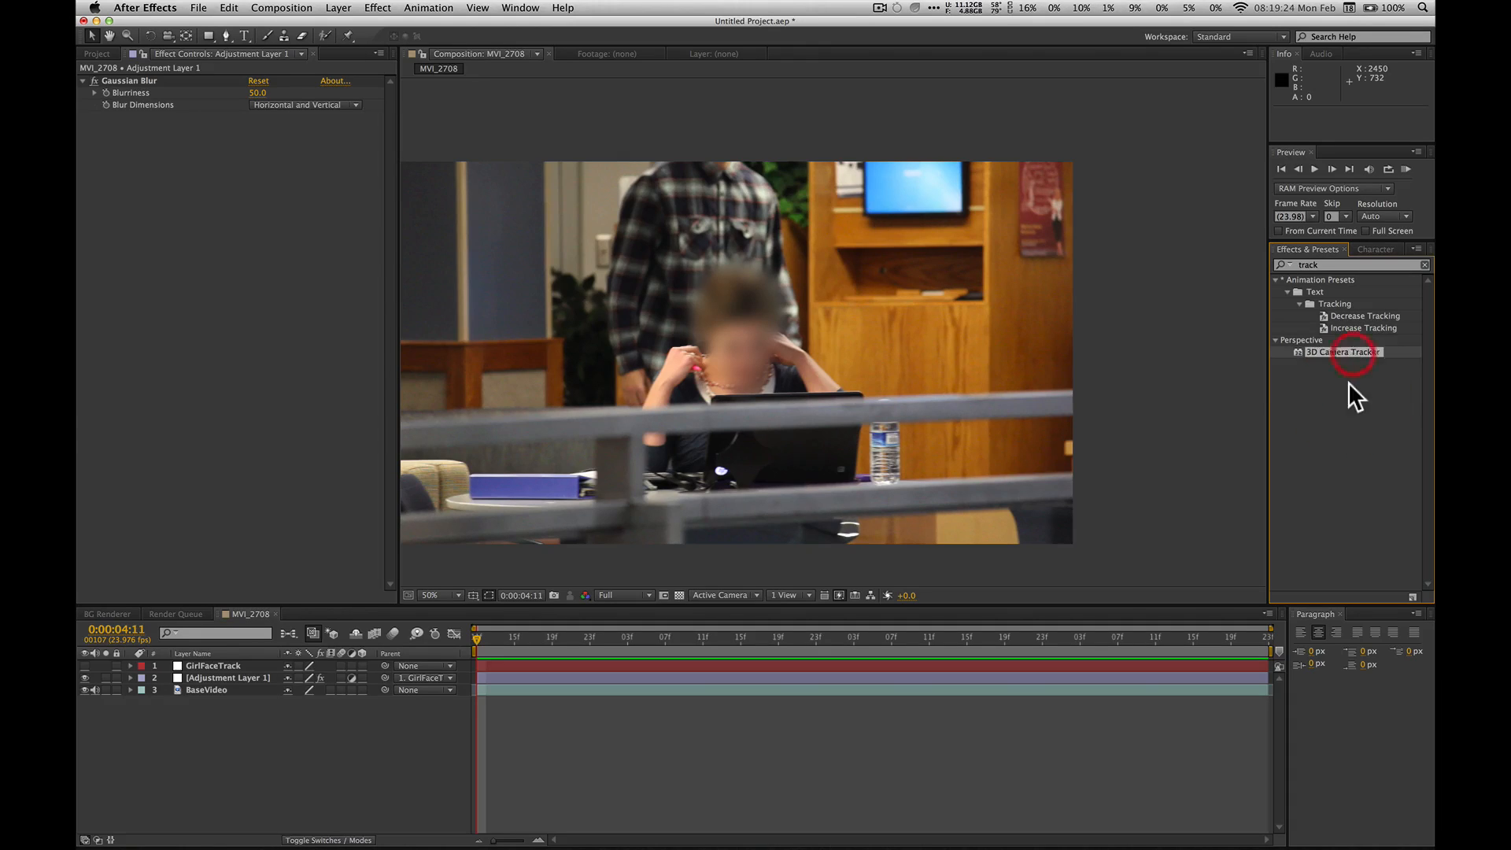
click(1425, 264)
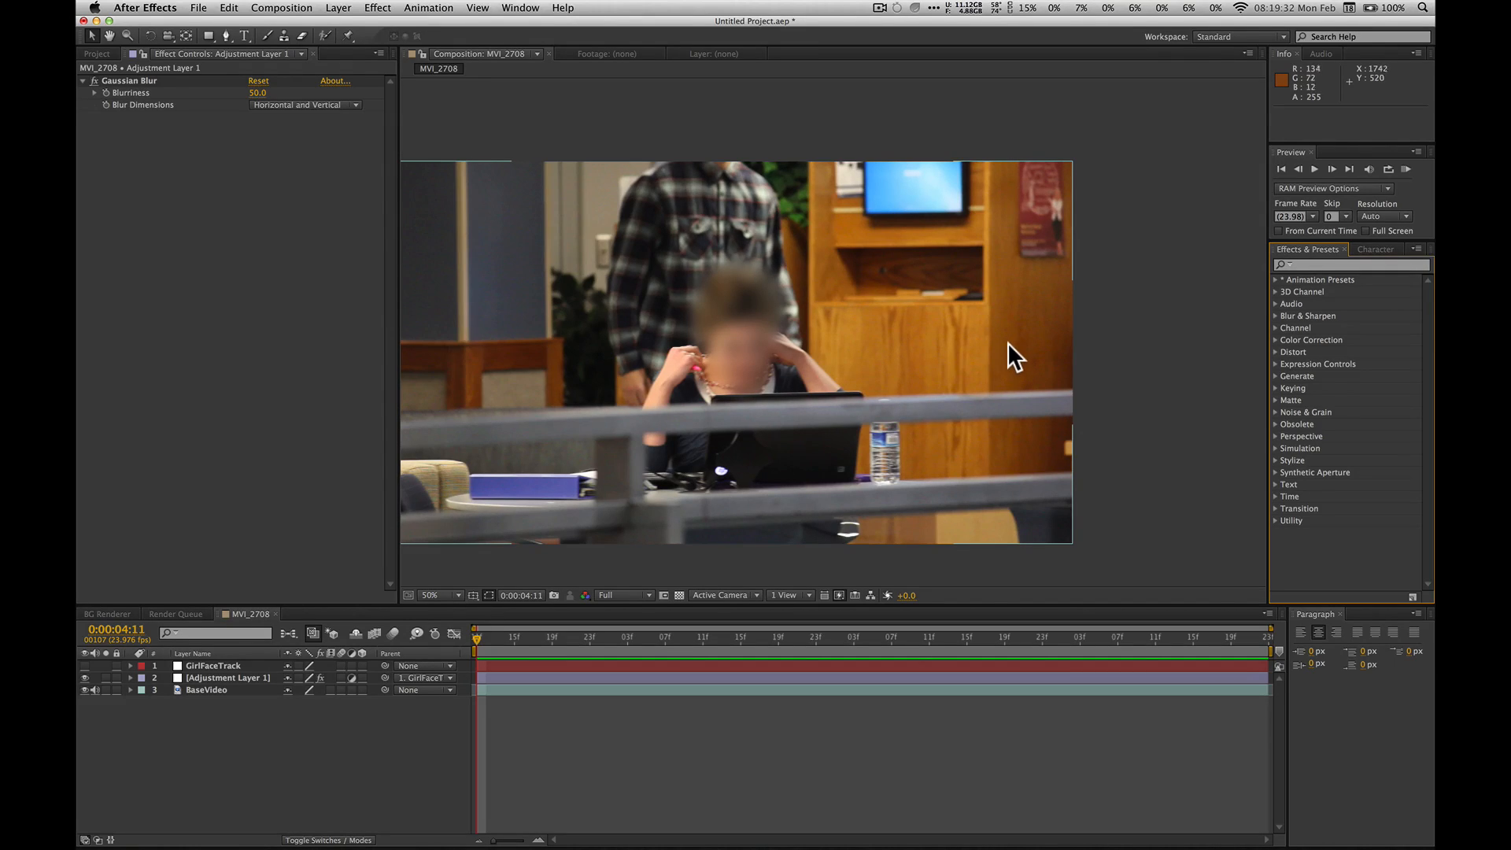
click(565, 678)
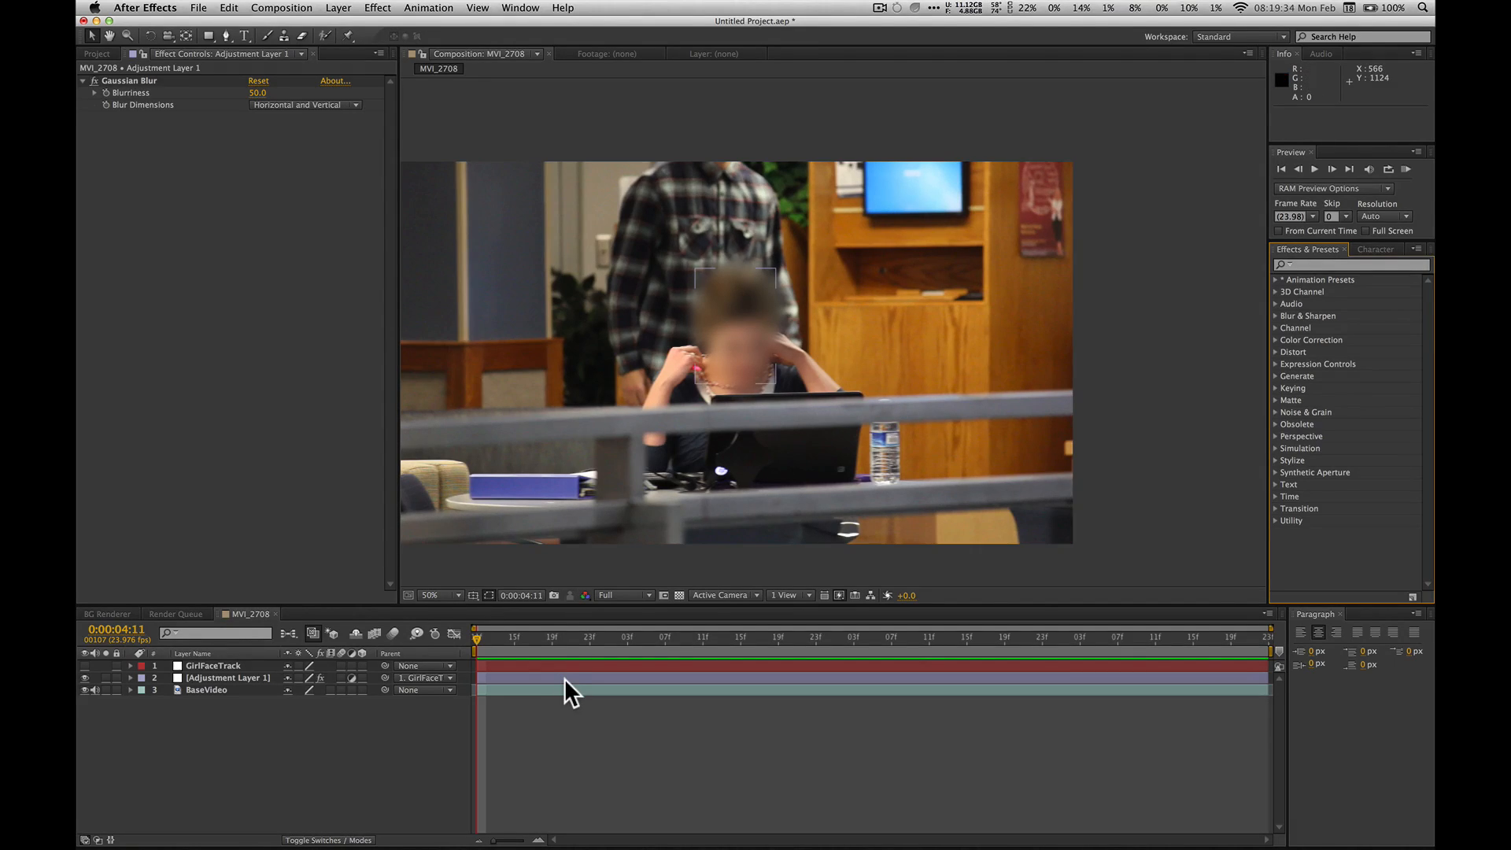
click(690, 740)
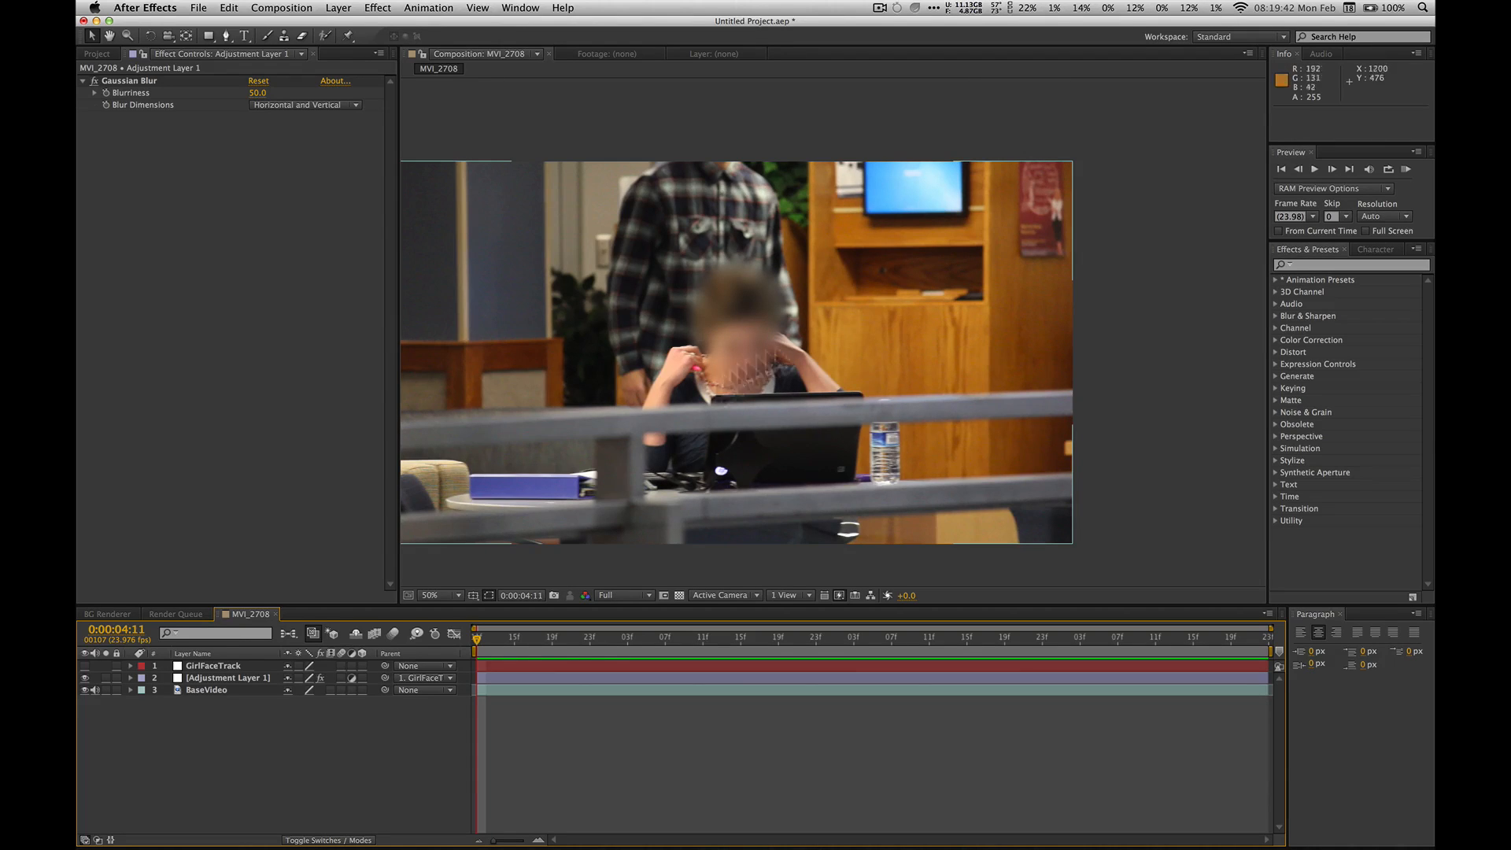
key(super+Tab)
key(super+Tab)
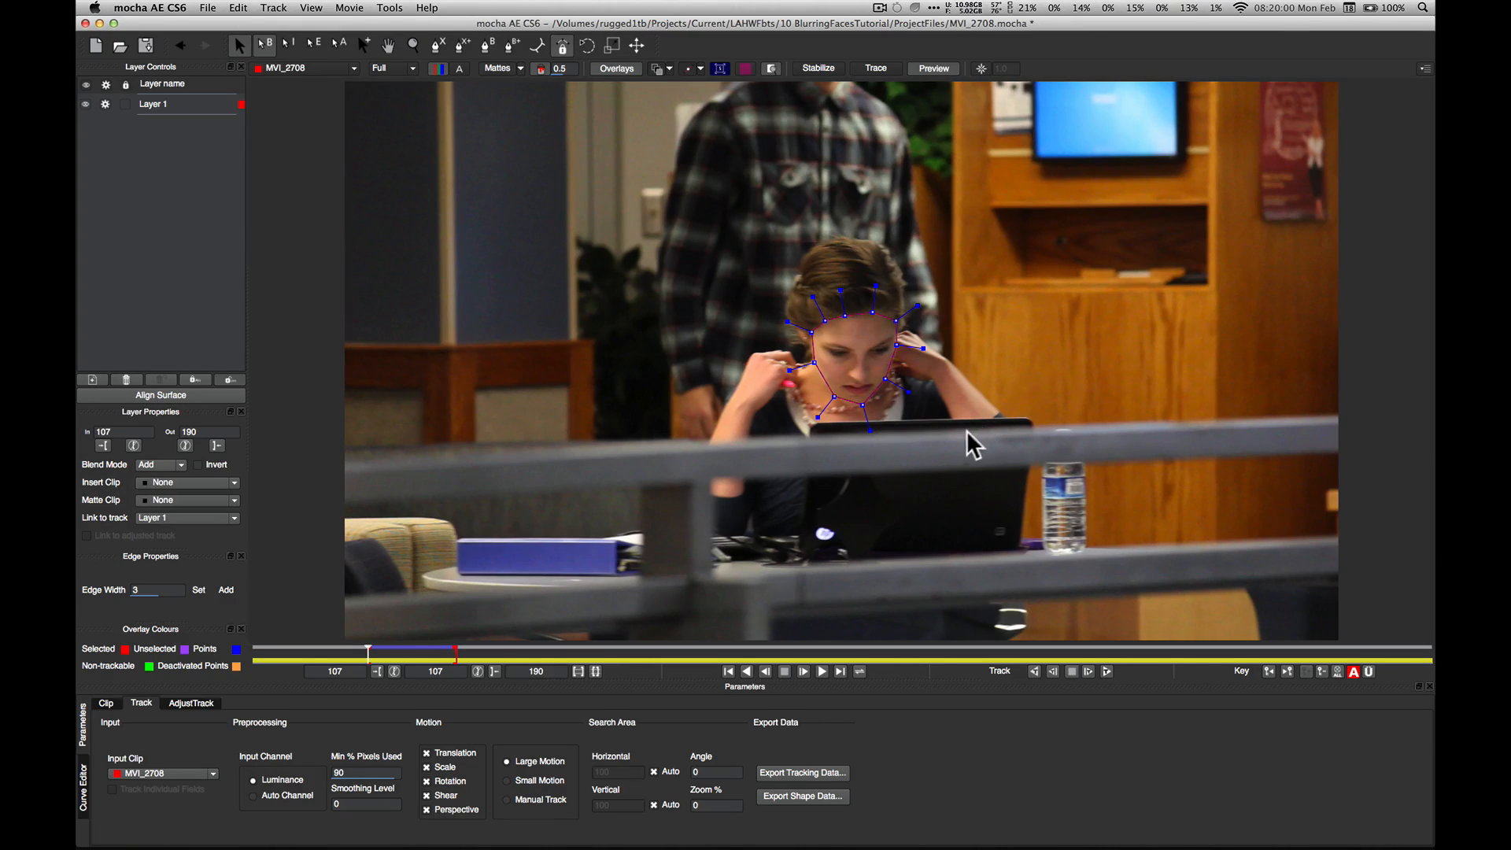
key(super+h)
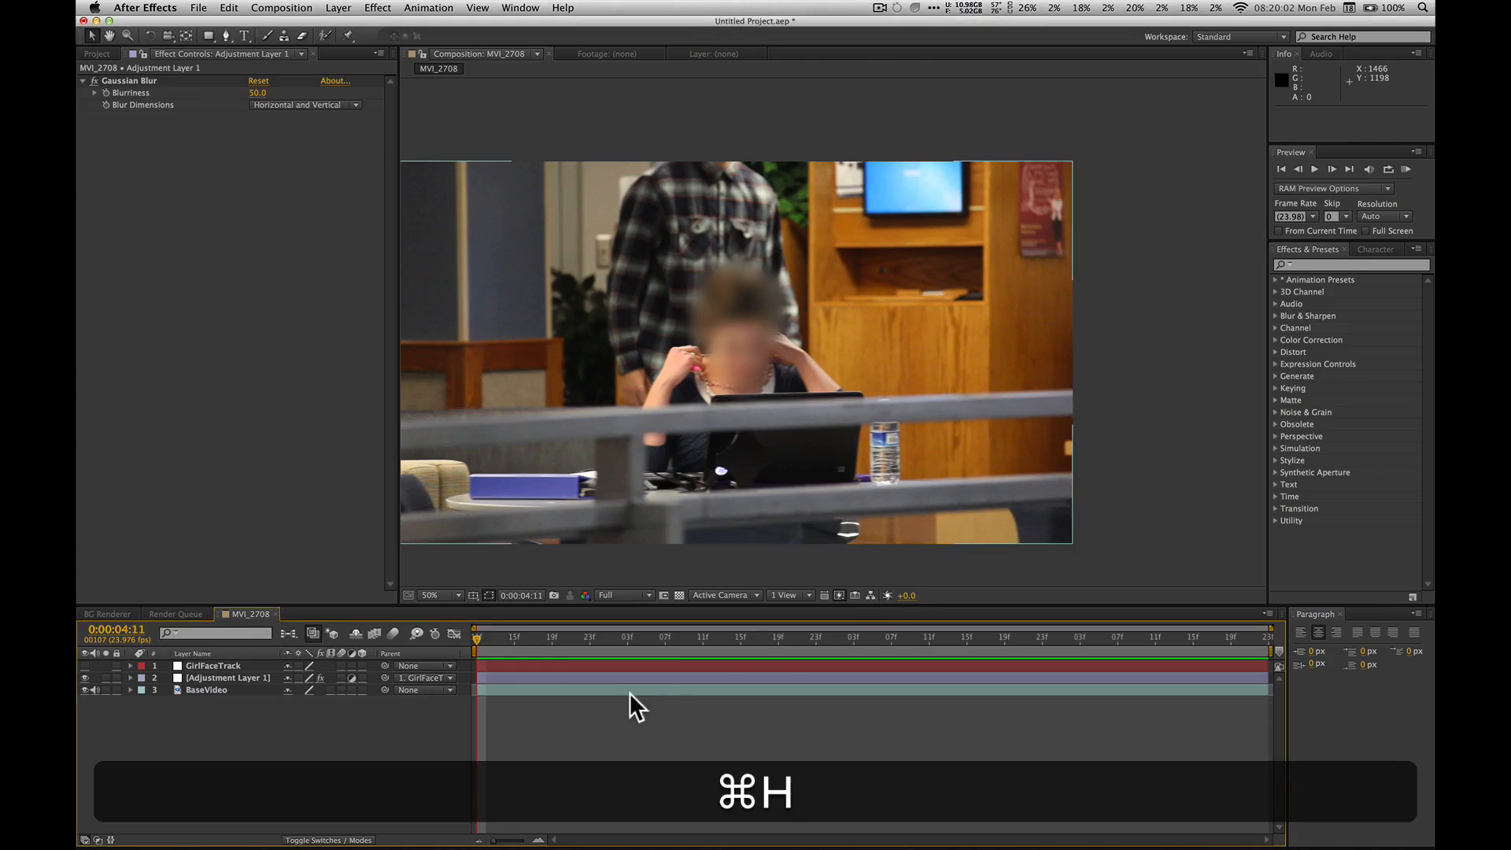
key(super+Tab)
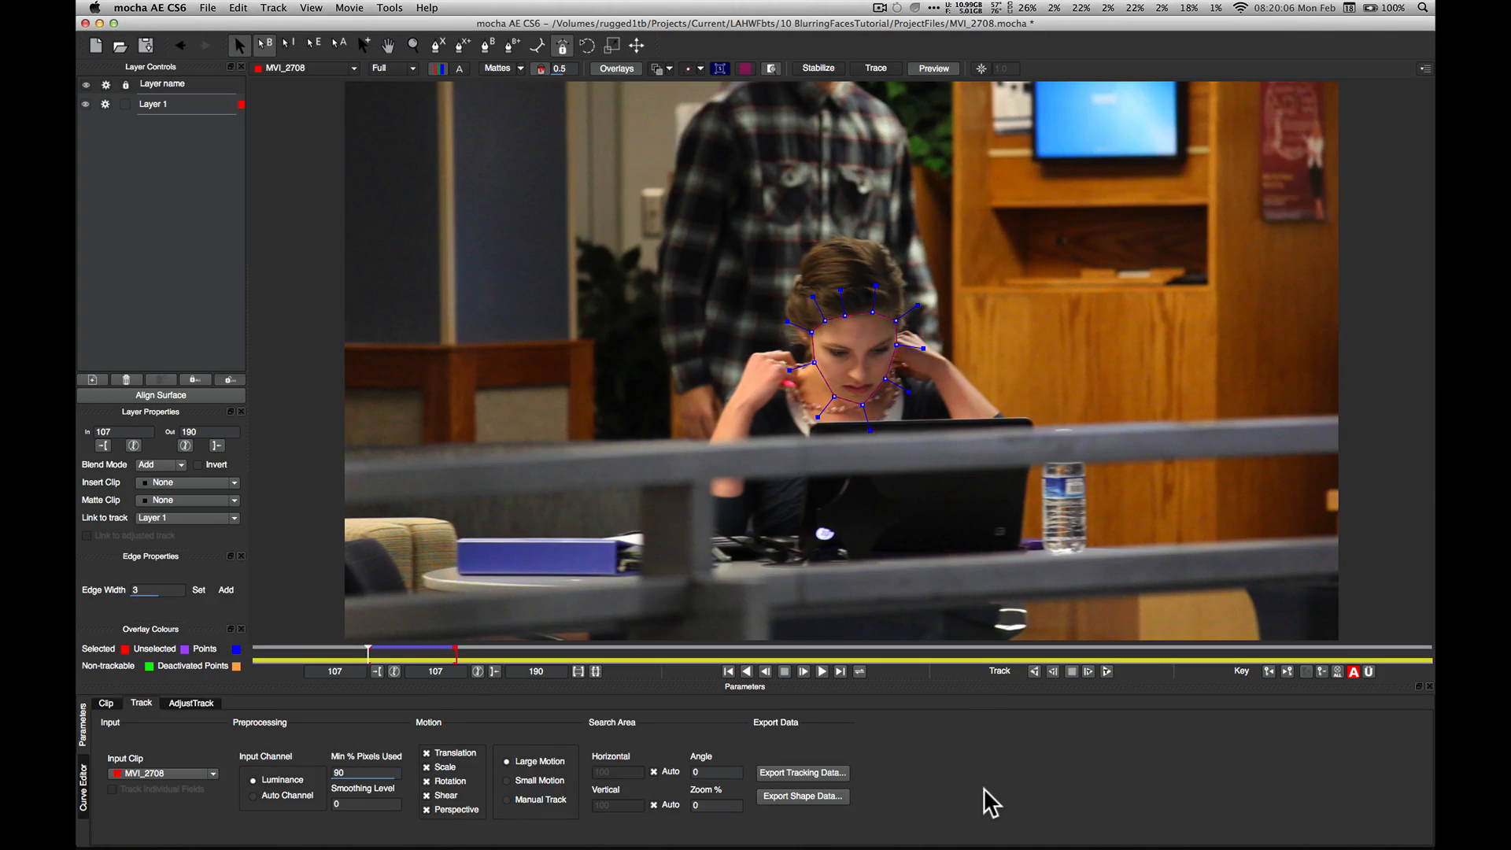
click(994, 767)
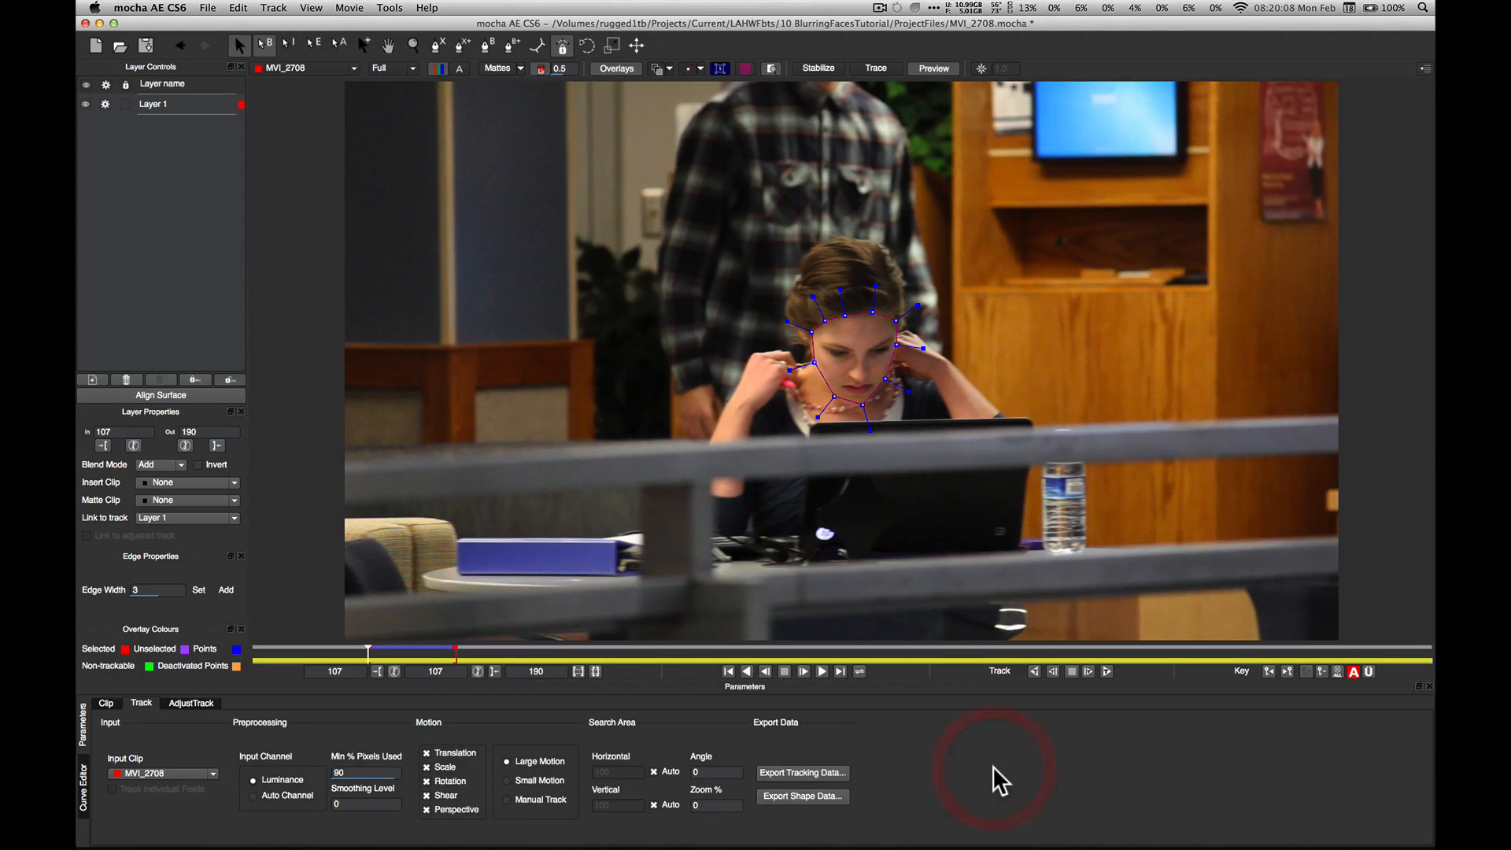
key(super+h)
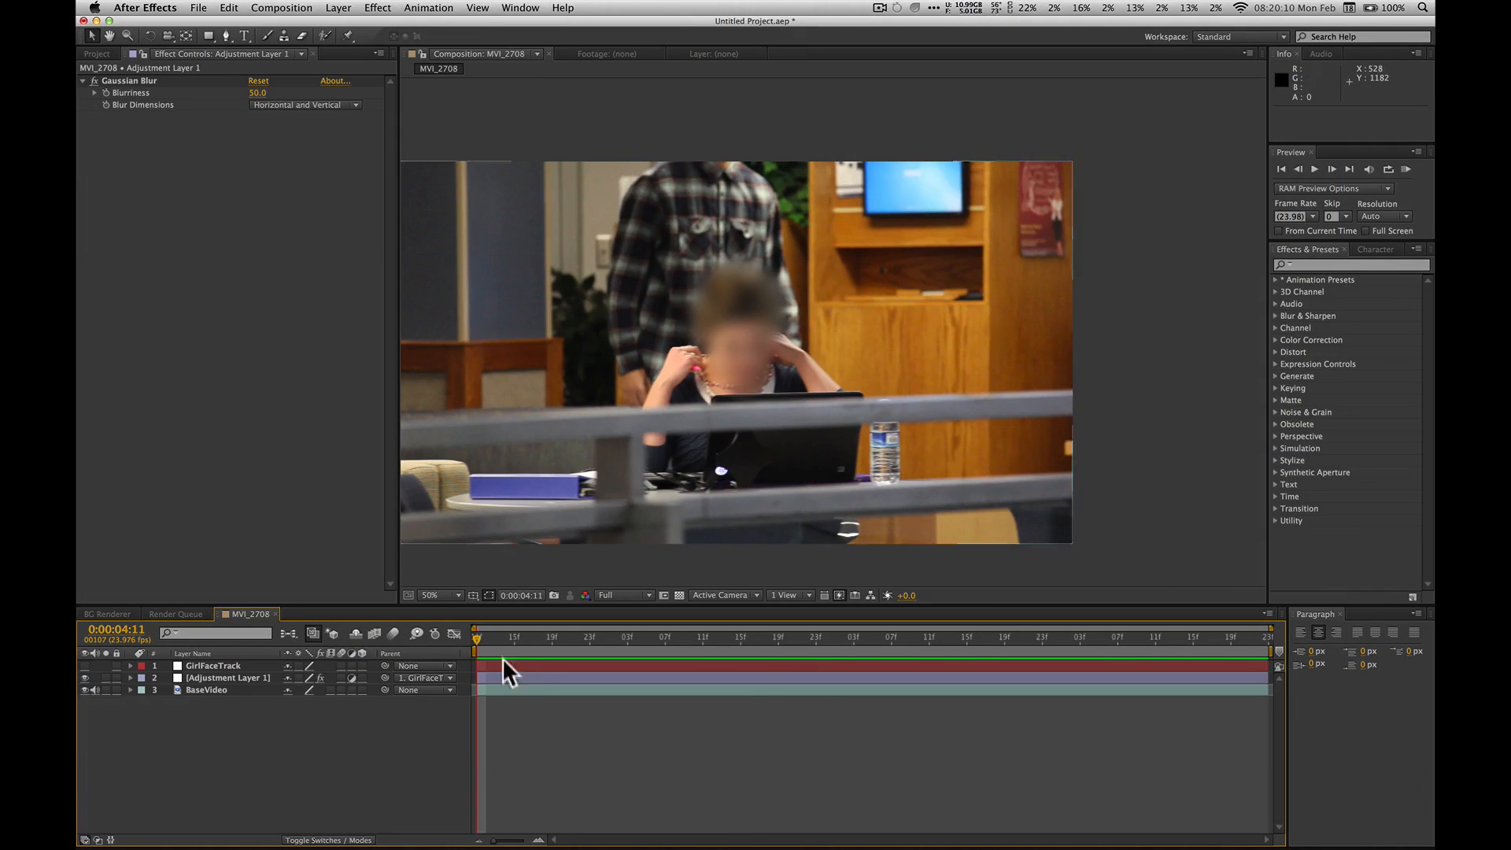
drag(533, 639, 433, 630)
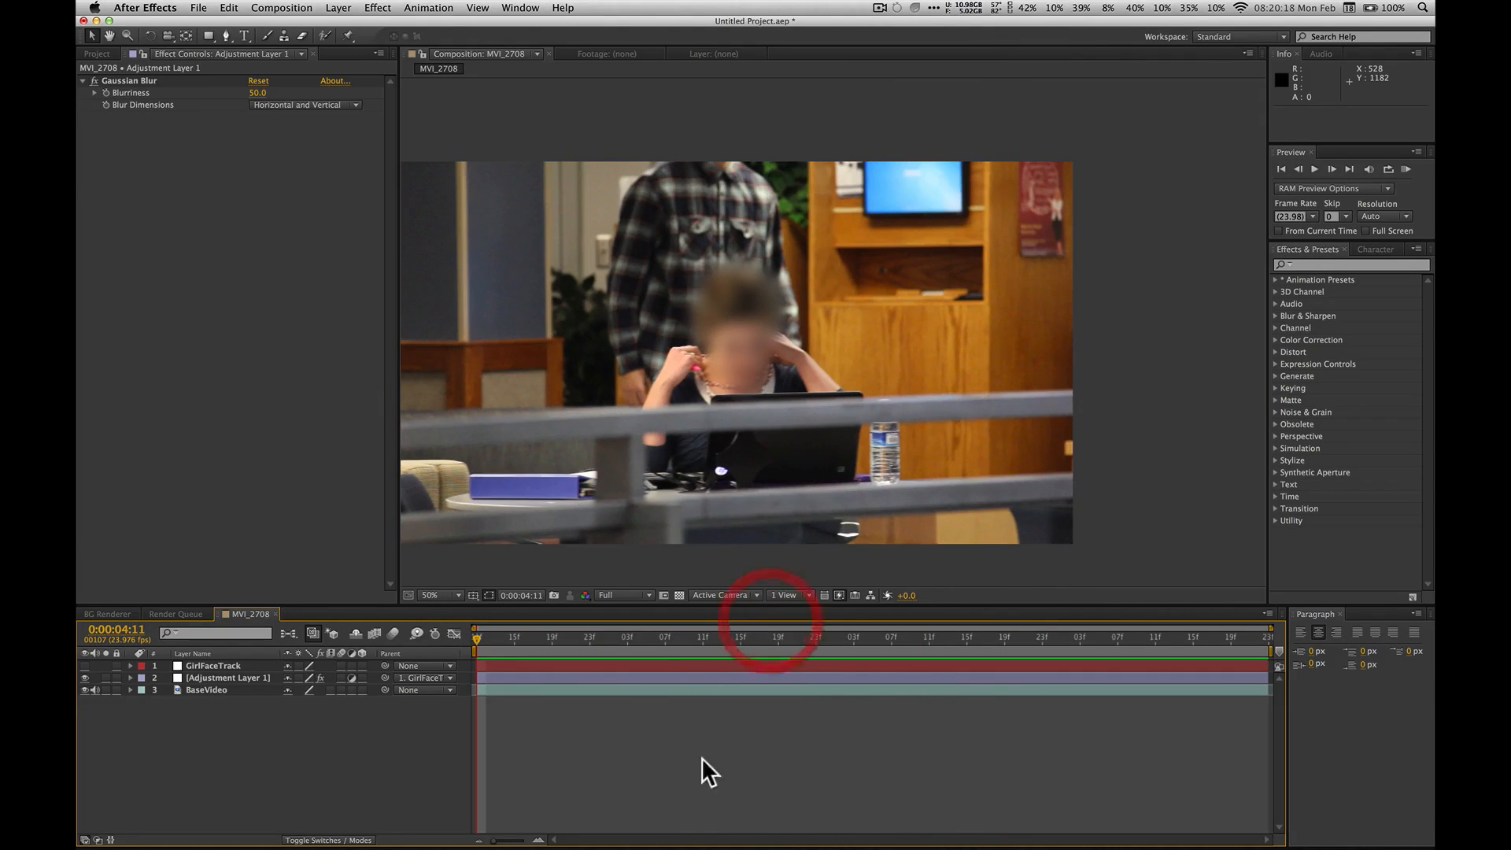
Step: Switch to mocha AE, then hide and lock Layer 1, which holds the seated woman's face track
key(super+Tab)
click(622, 462)
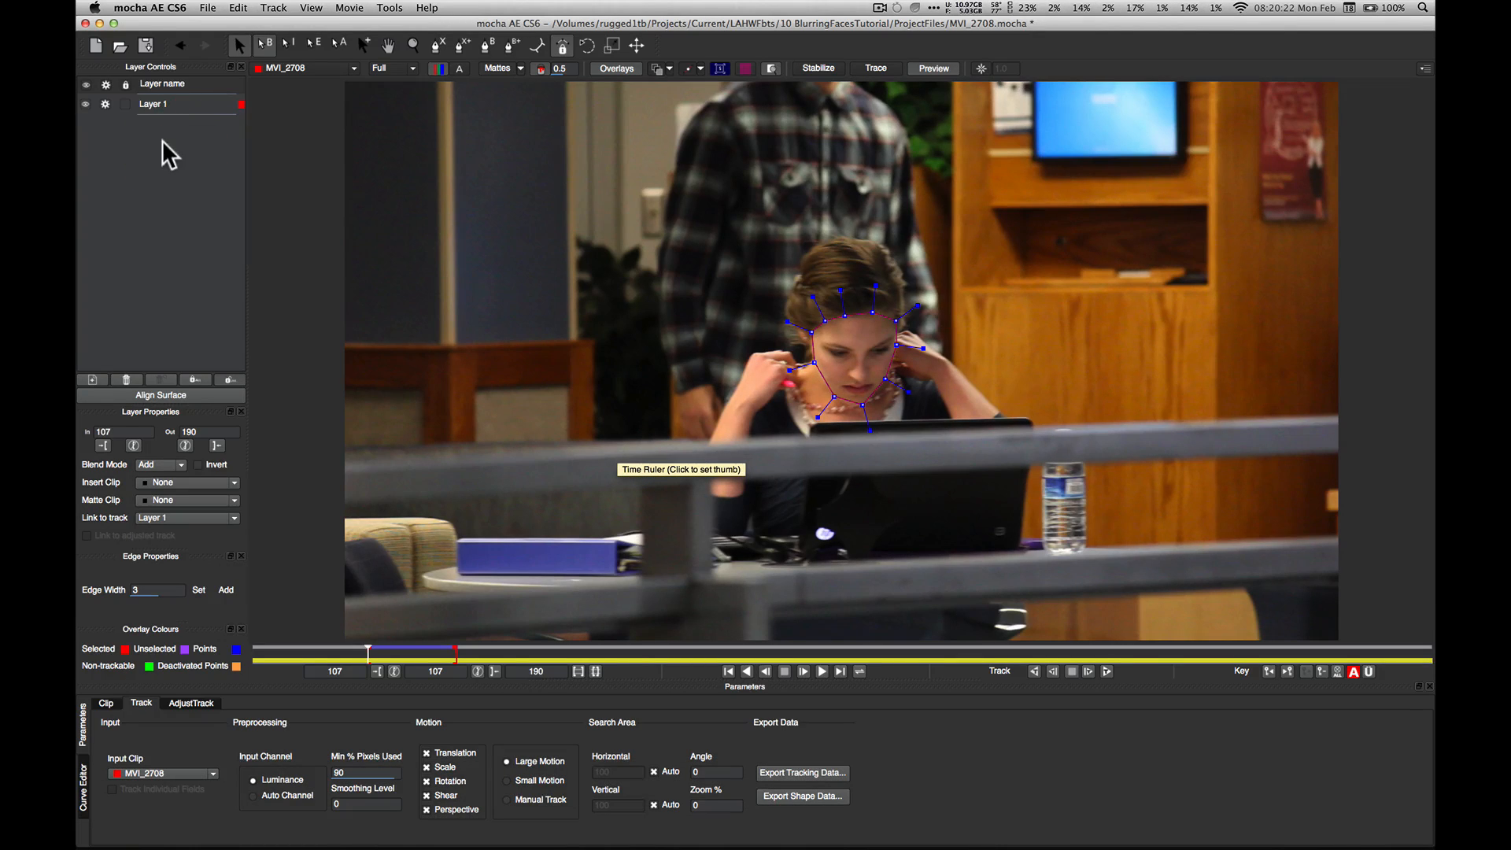
click(85, 104)
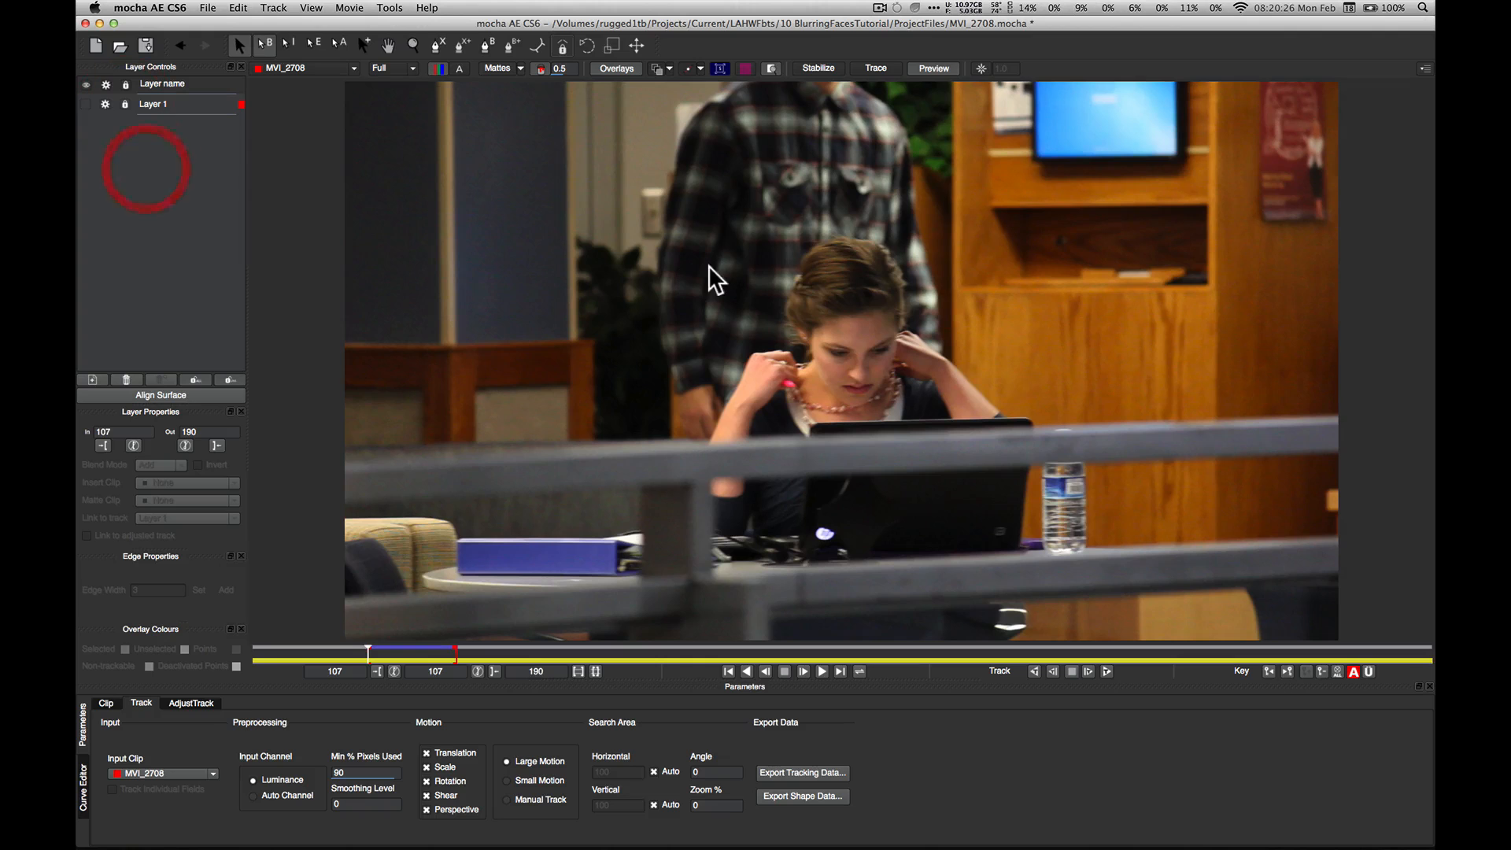
Step: At frame 169, draw a closed X-spline around the chest of the standing man's plaid shirt
drag(372, 652, 430, 654)
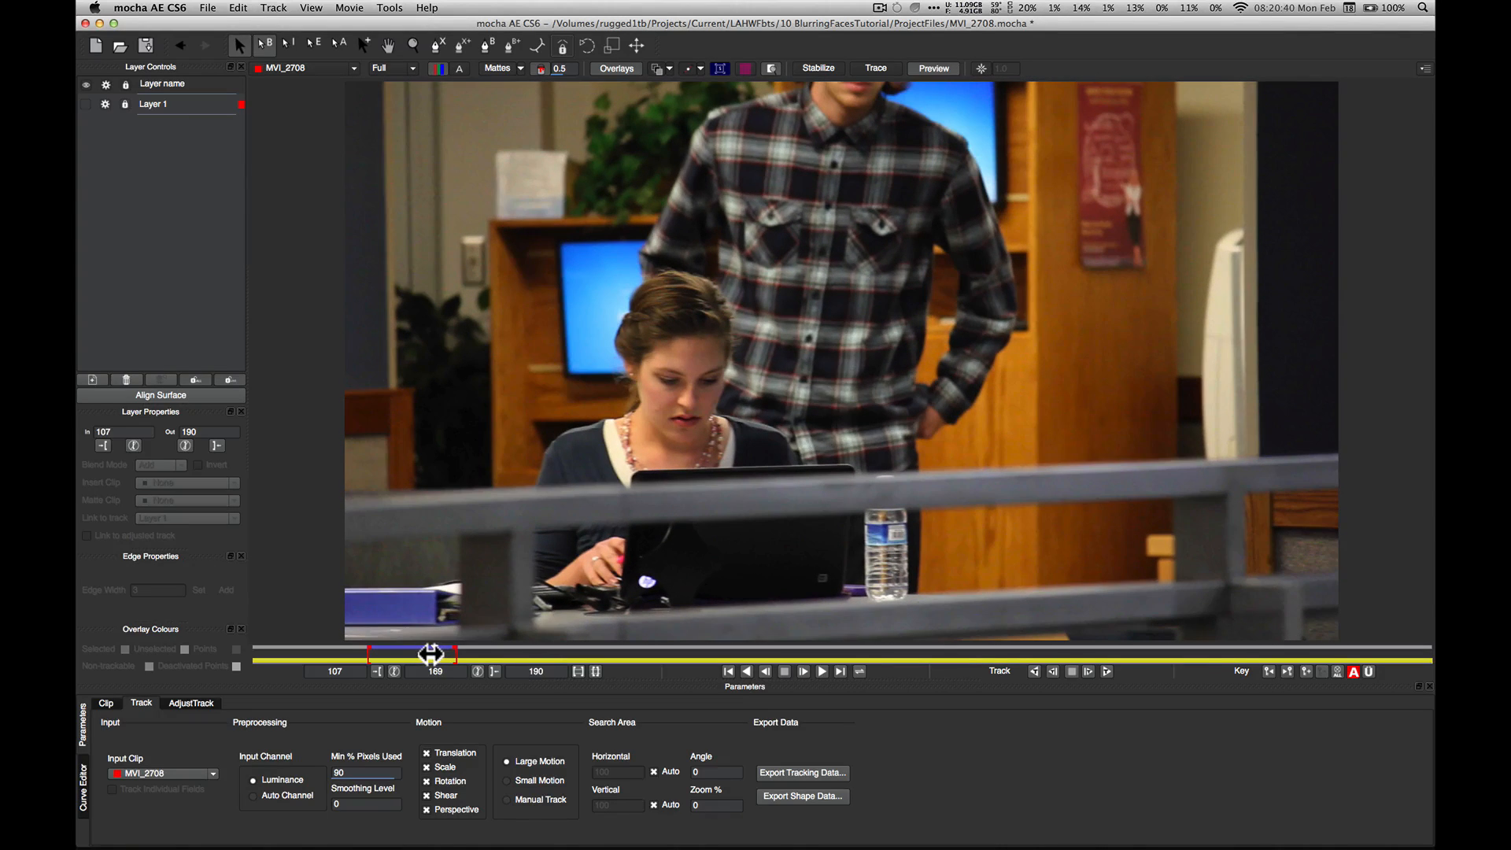
click(439, 45)
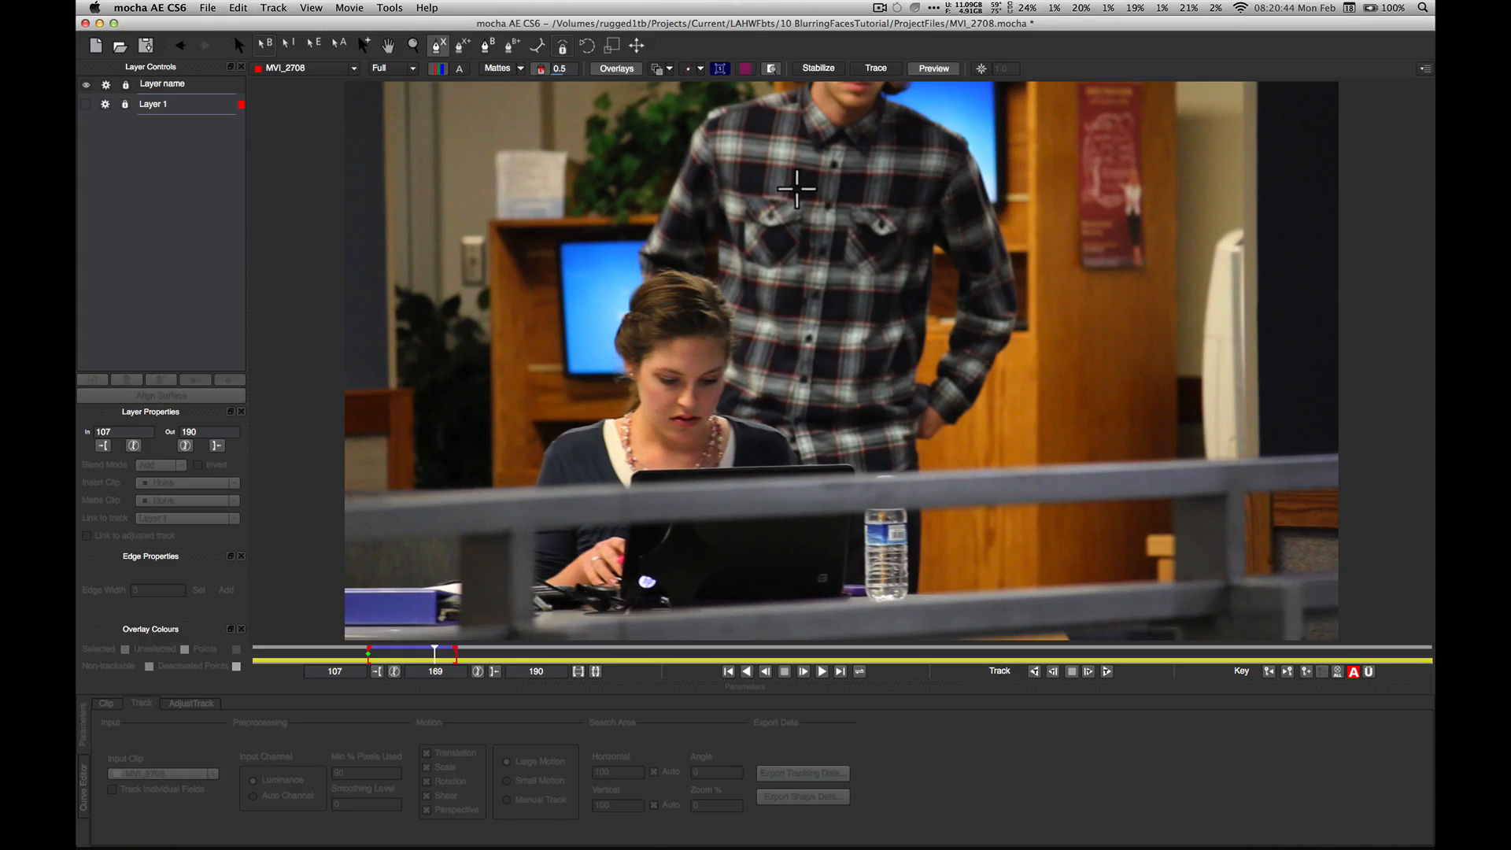
click(794, 100)
click(777, 122)
click(695, 148)
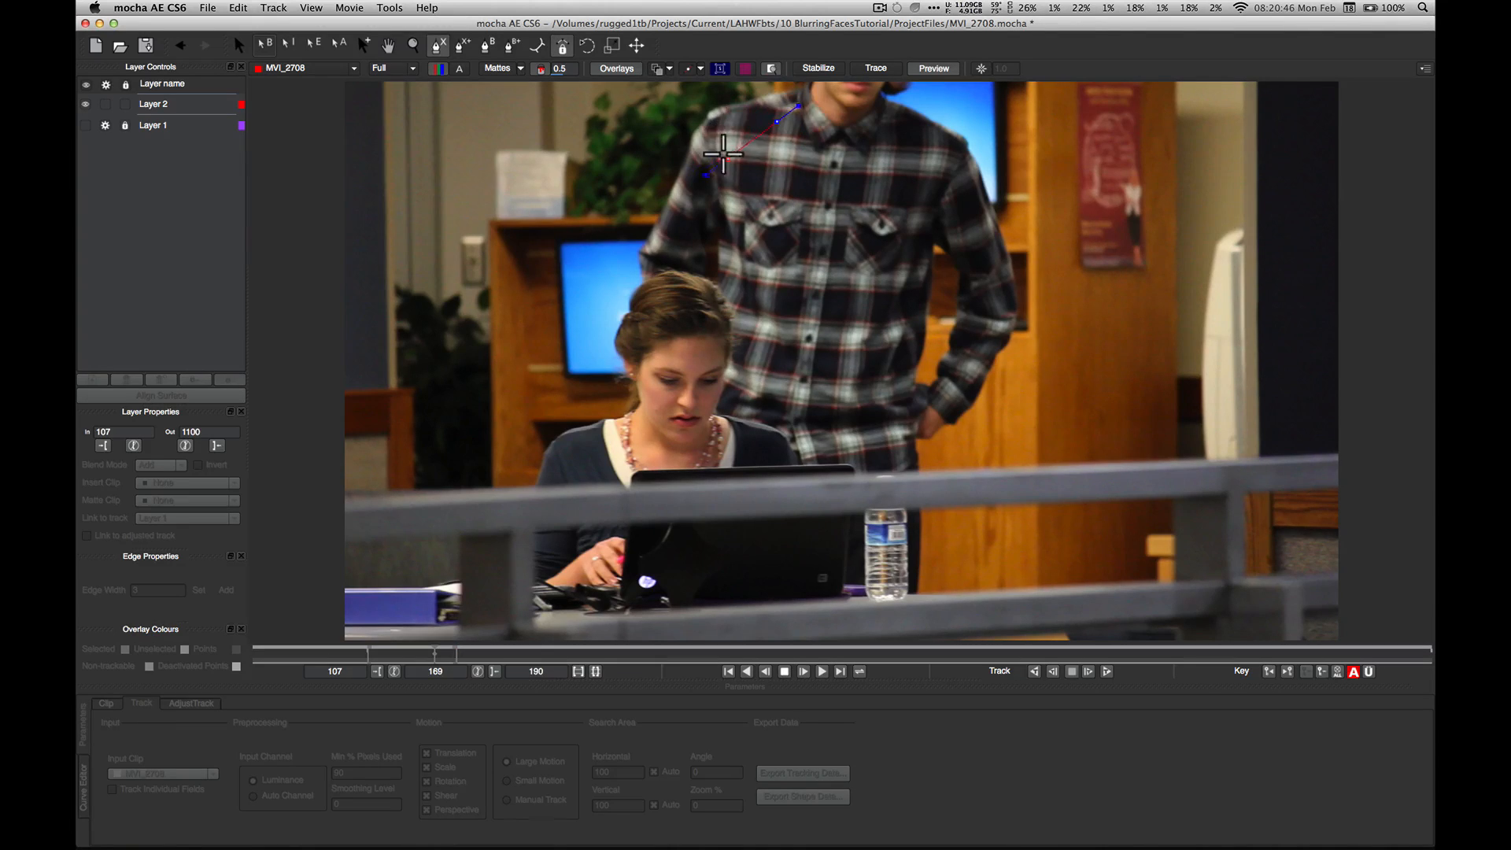
click(721, 160)
click(738, 284)
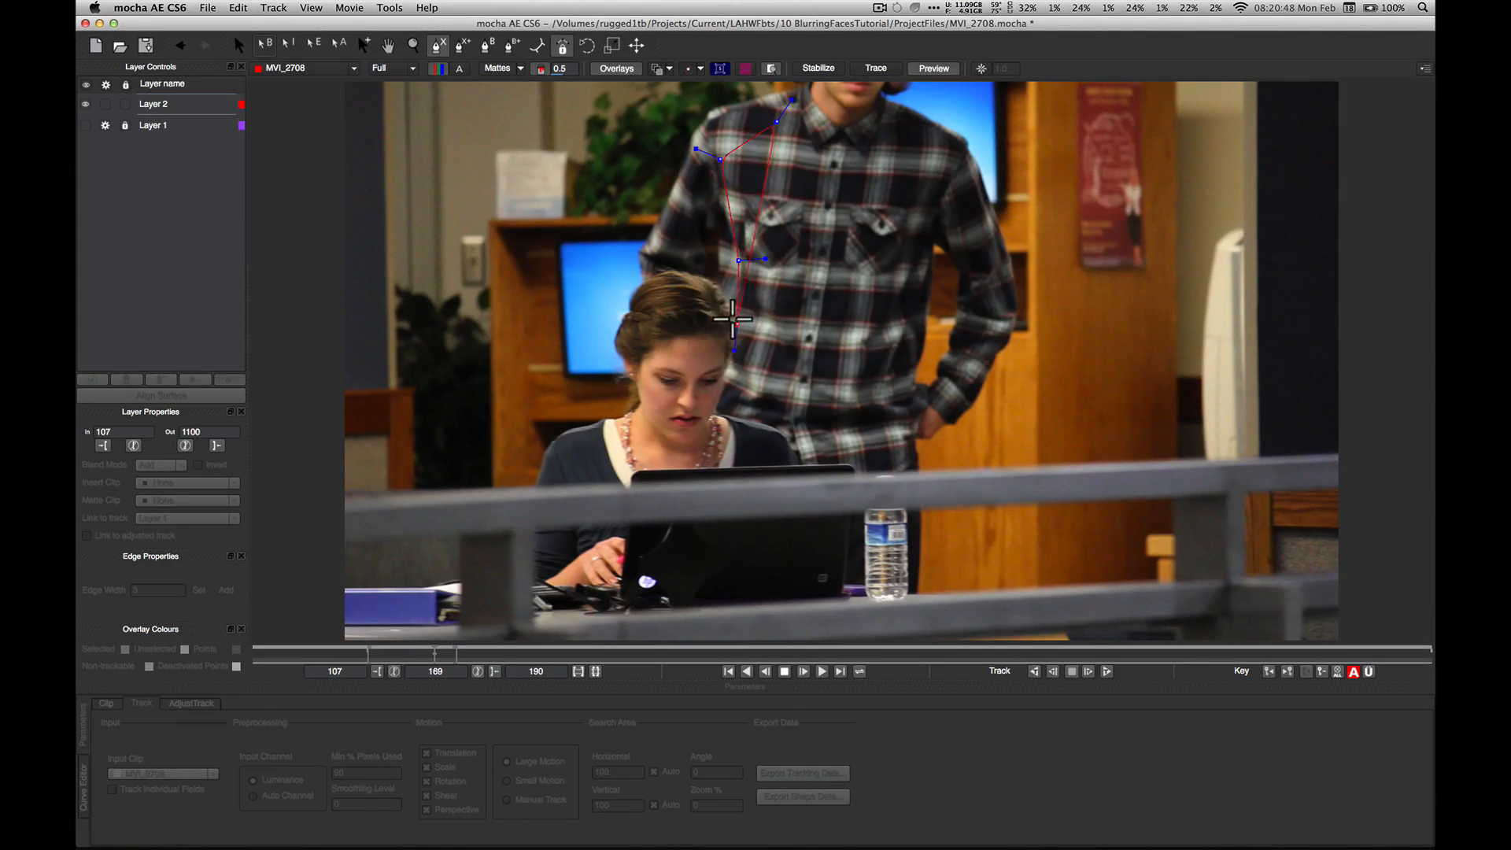
click(738, 324)
click(899, 337)
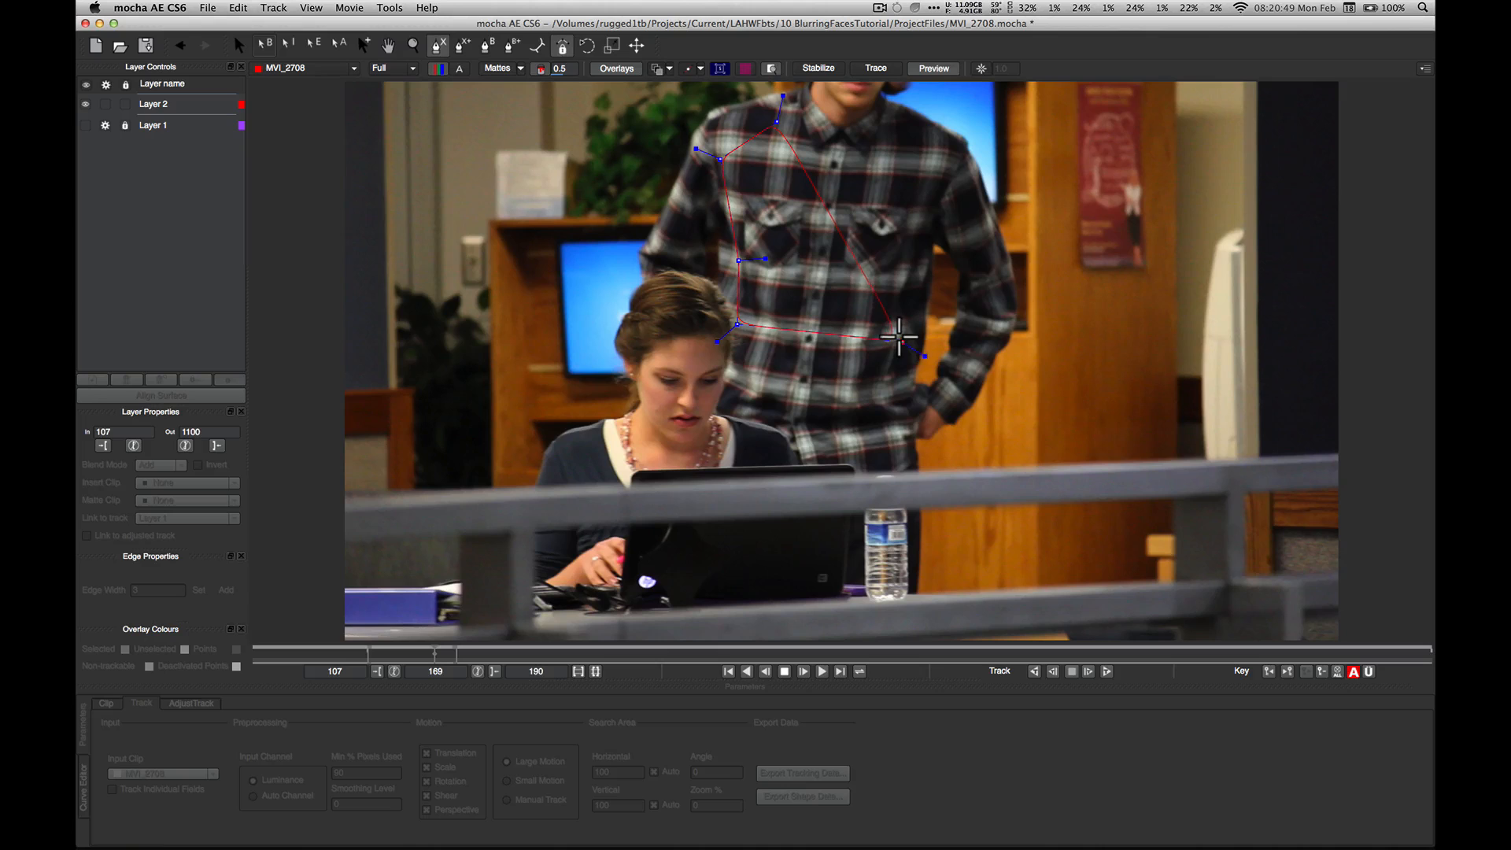
click(924, 233)
click(942, 165)
click(883, 118)
click(812, 121)
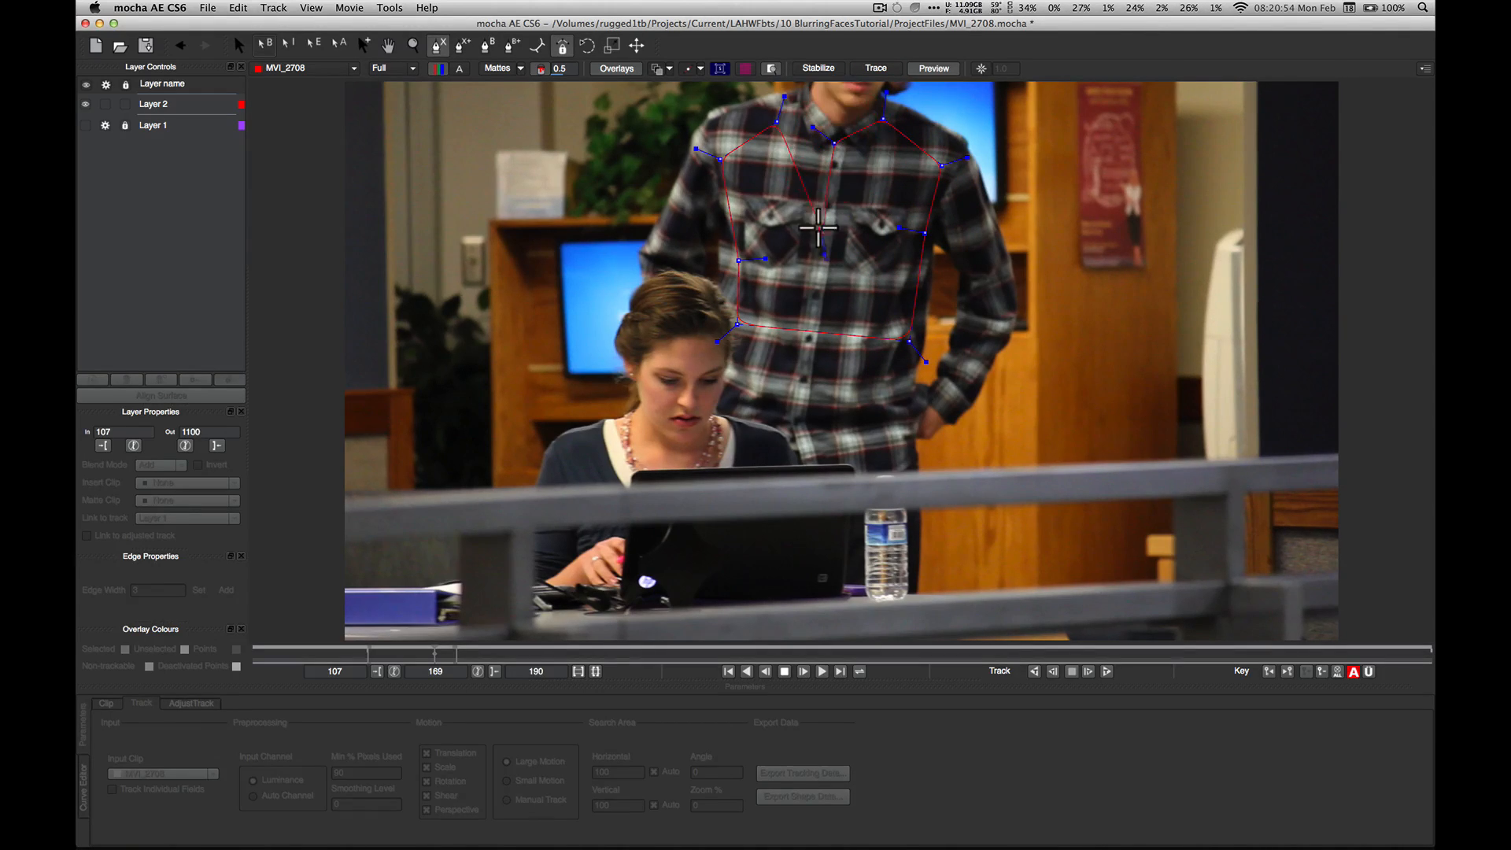
right_click(817, 233)
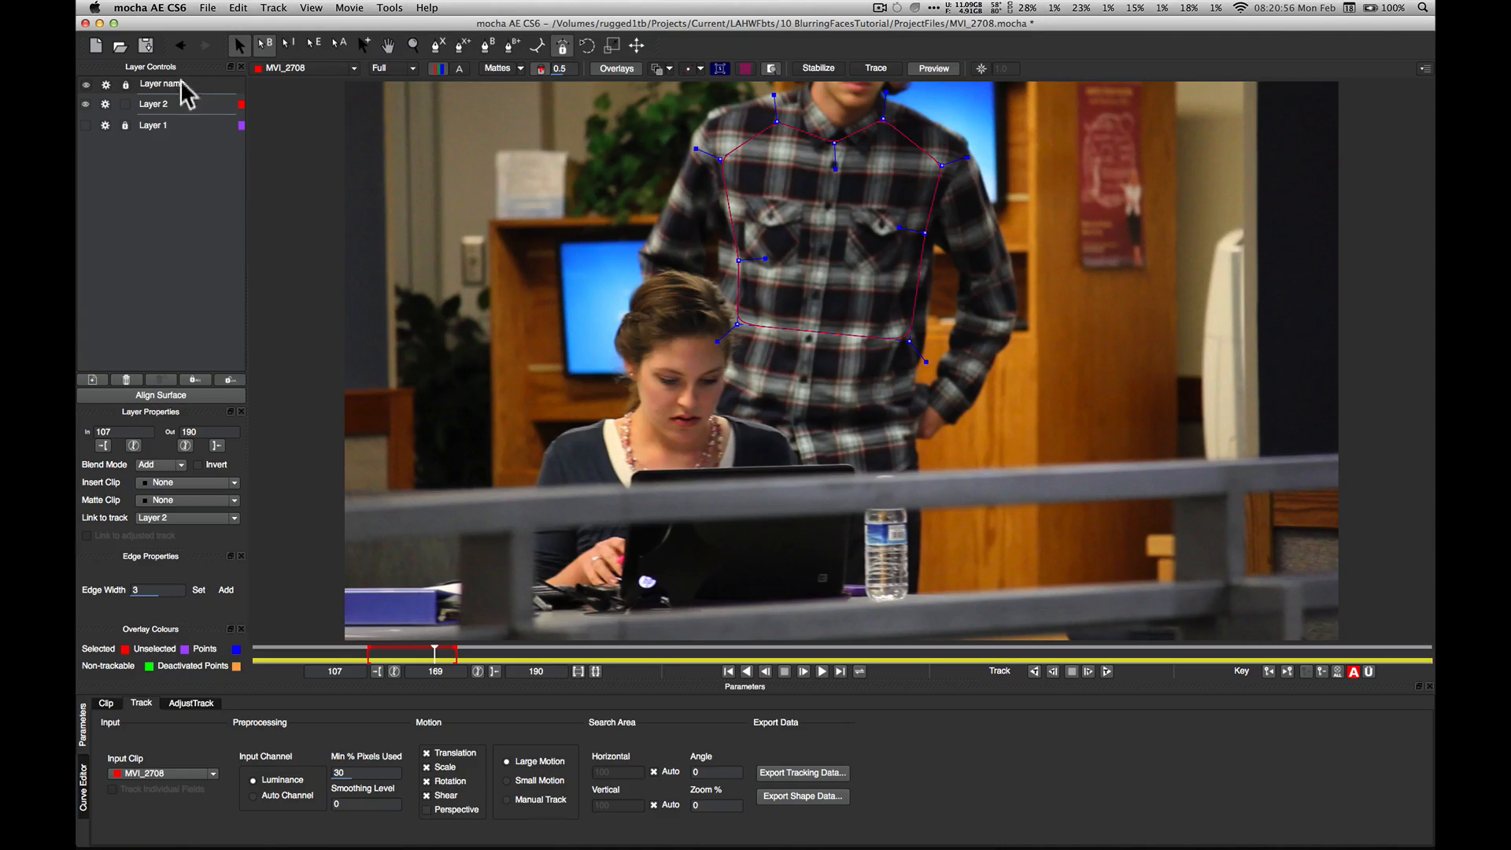
Step: Rename the new shirt layer with the standing man's first name followed by "ShirtTrack"
right_click(160, 113)
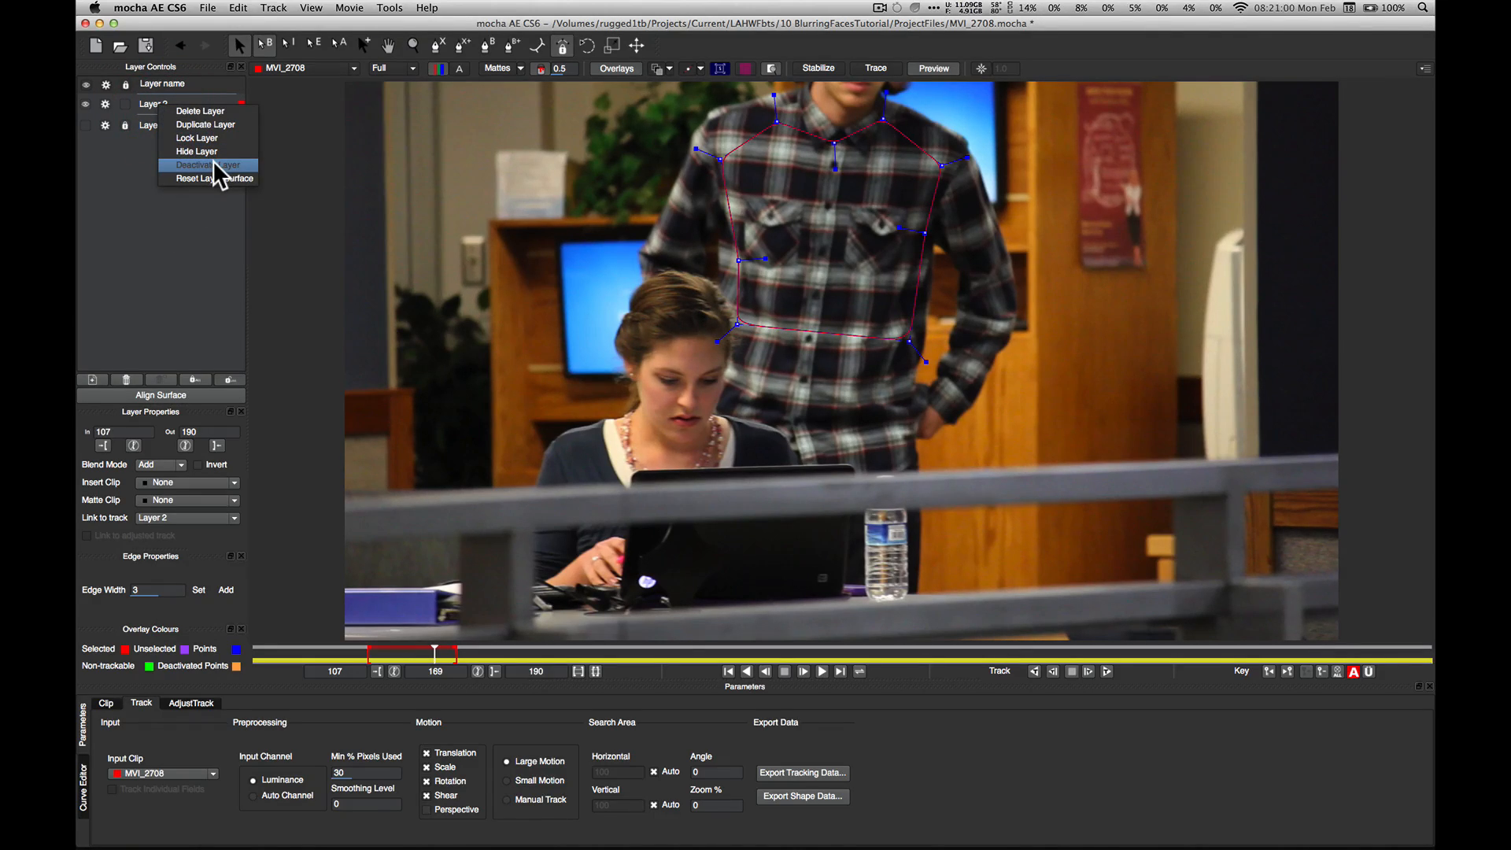
click(134, 164)
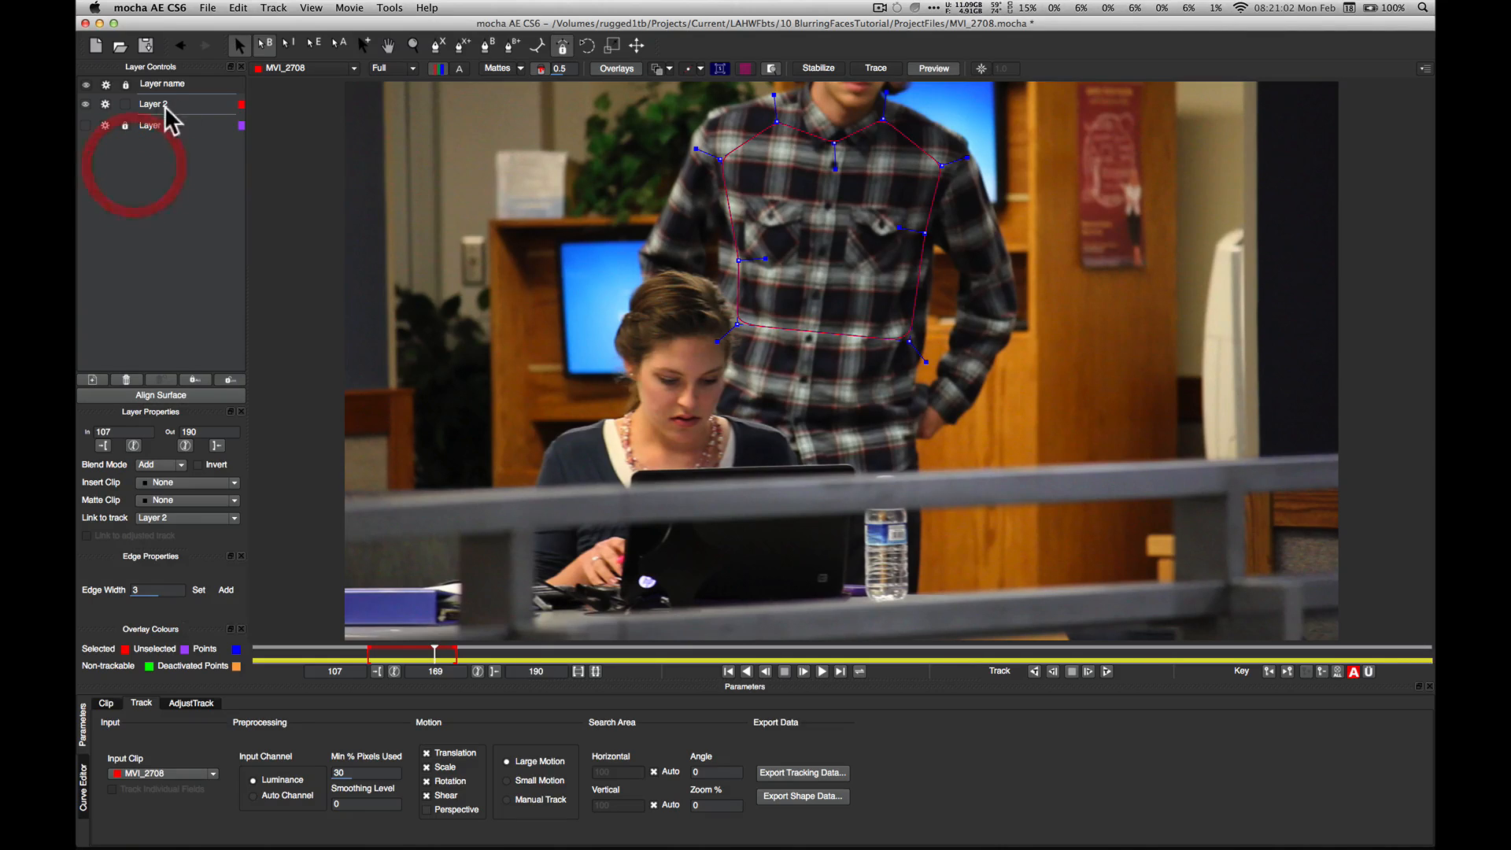
super+click(162, 104)
super+click(158, 100)
super+click(159, 102)
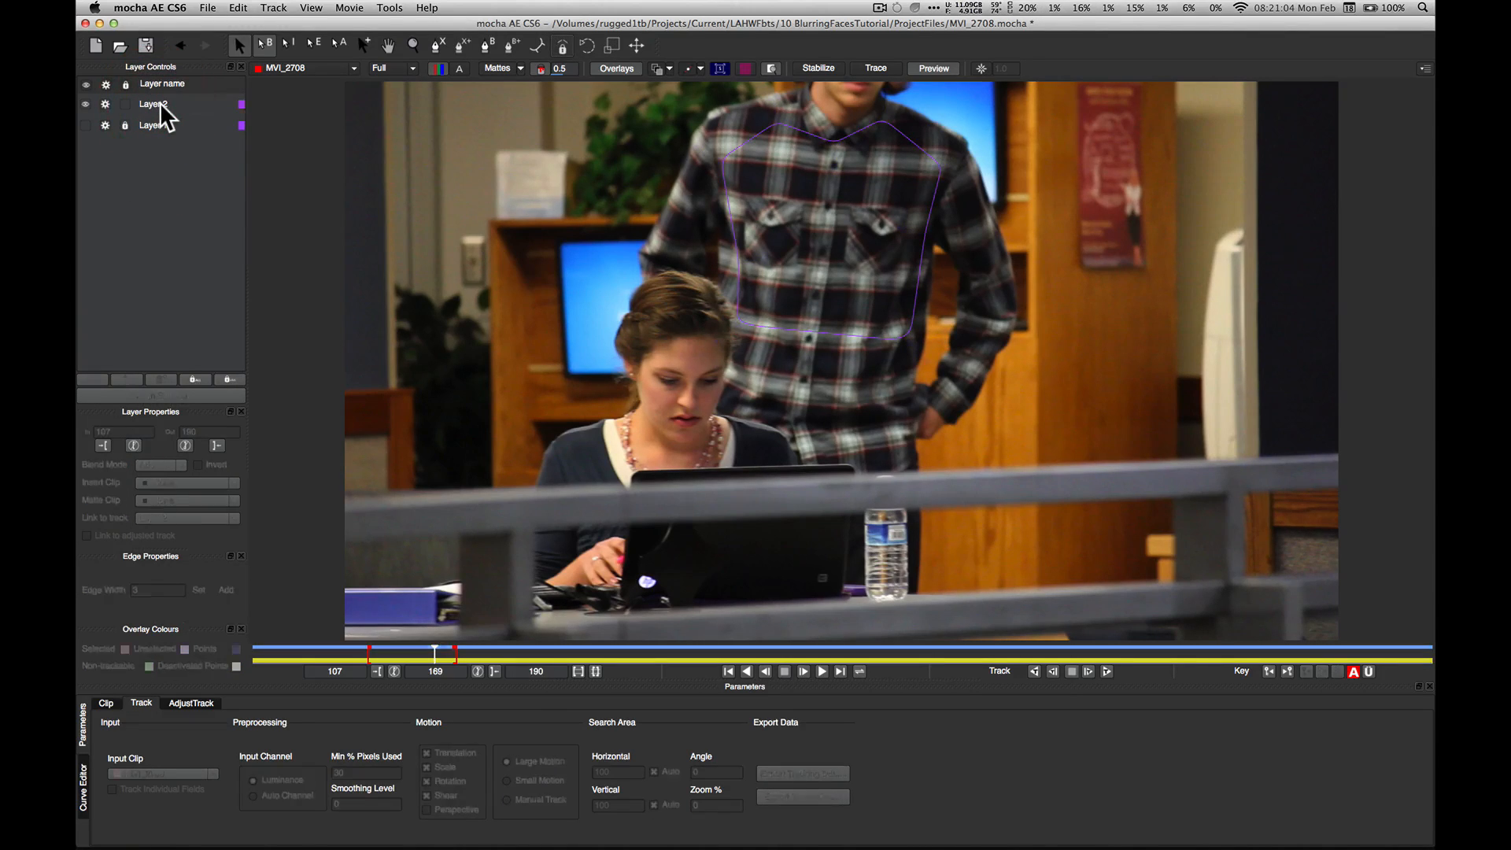
double_click(159, 102)
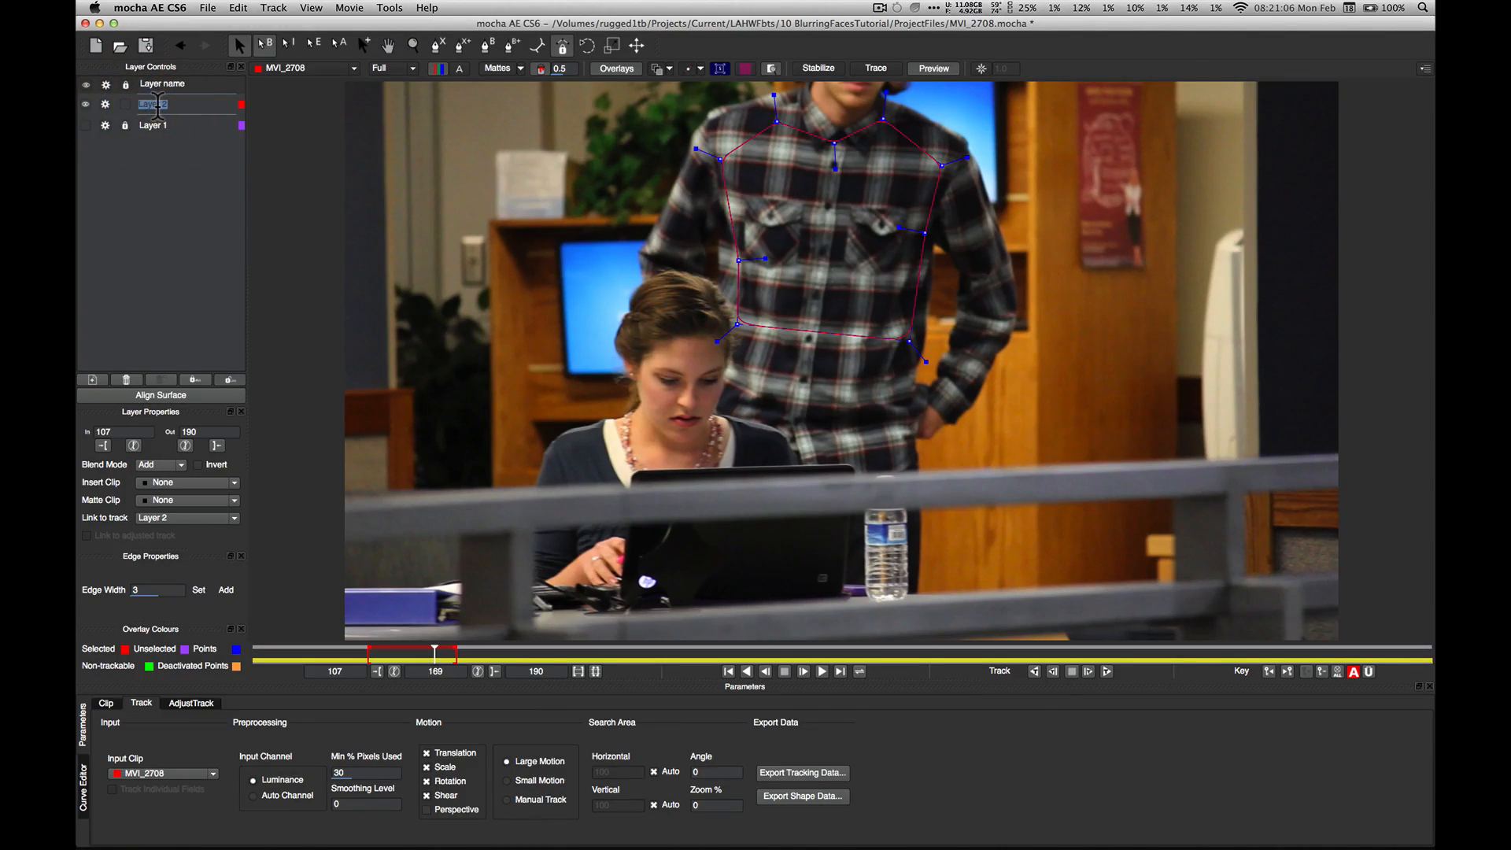
text(AndrewShirt)
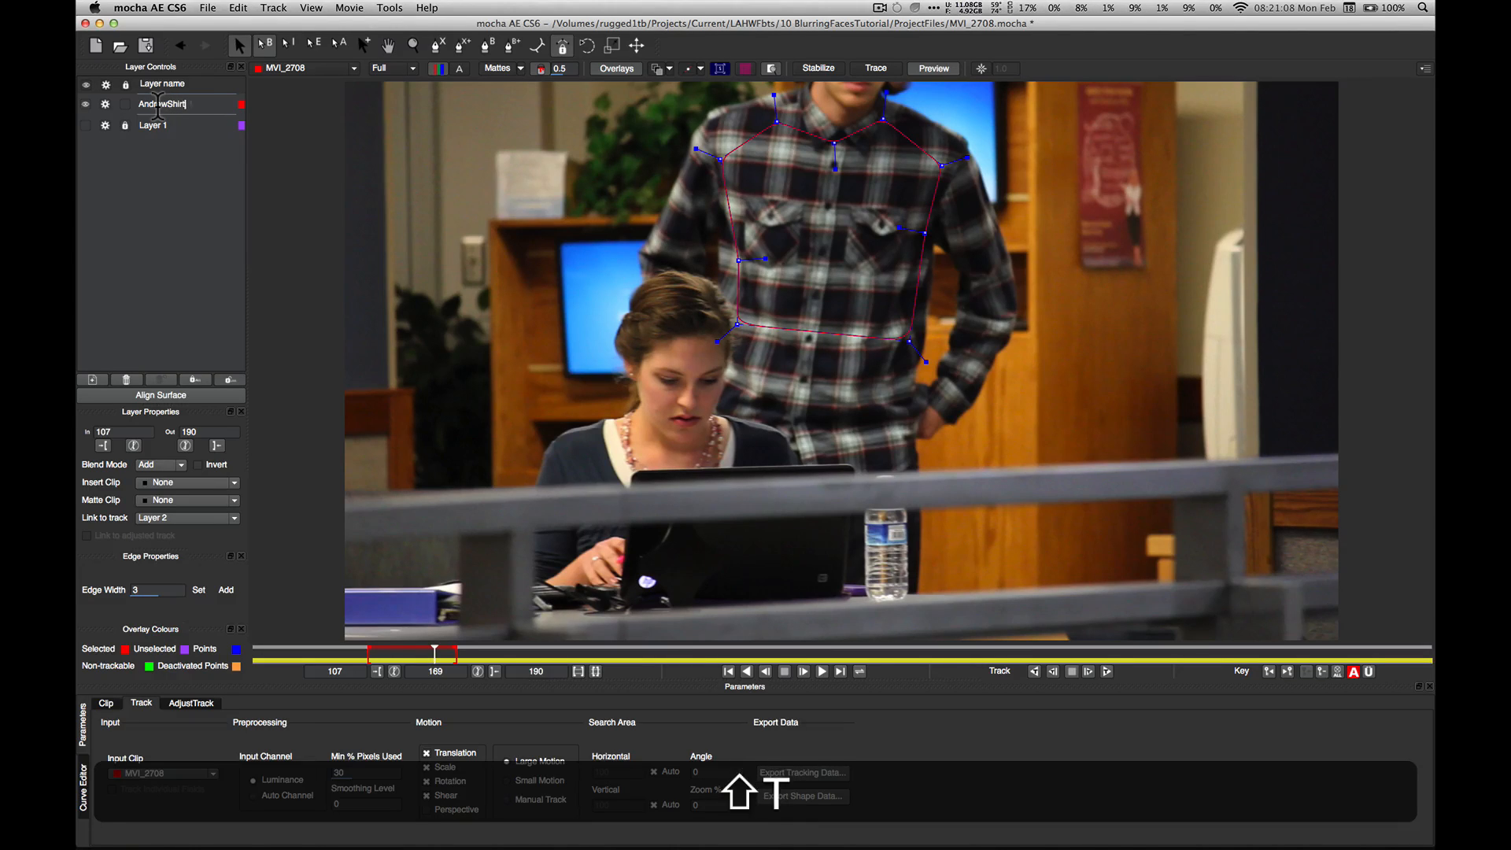
text(Track)
key(Return)
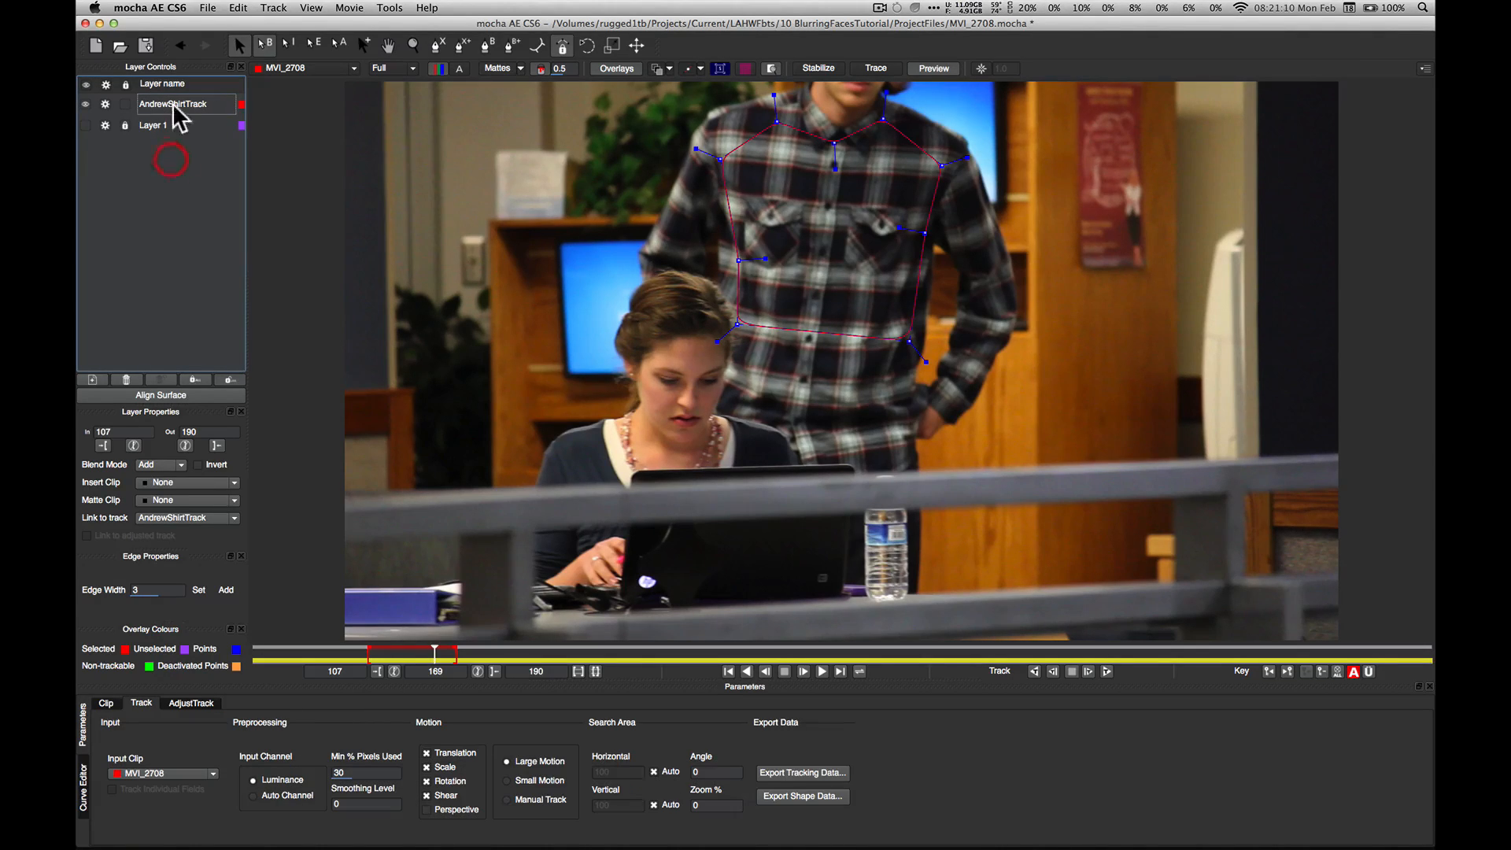
click(167, 123)
click(173, 103)
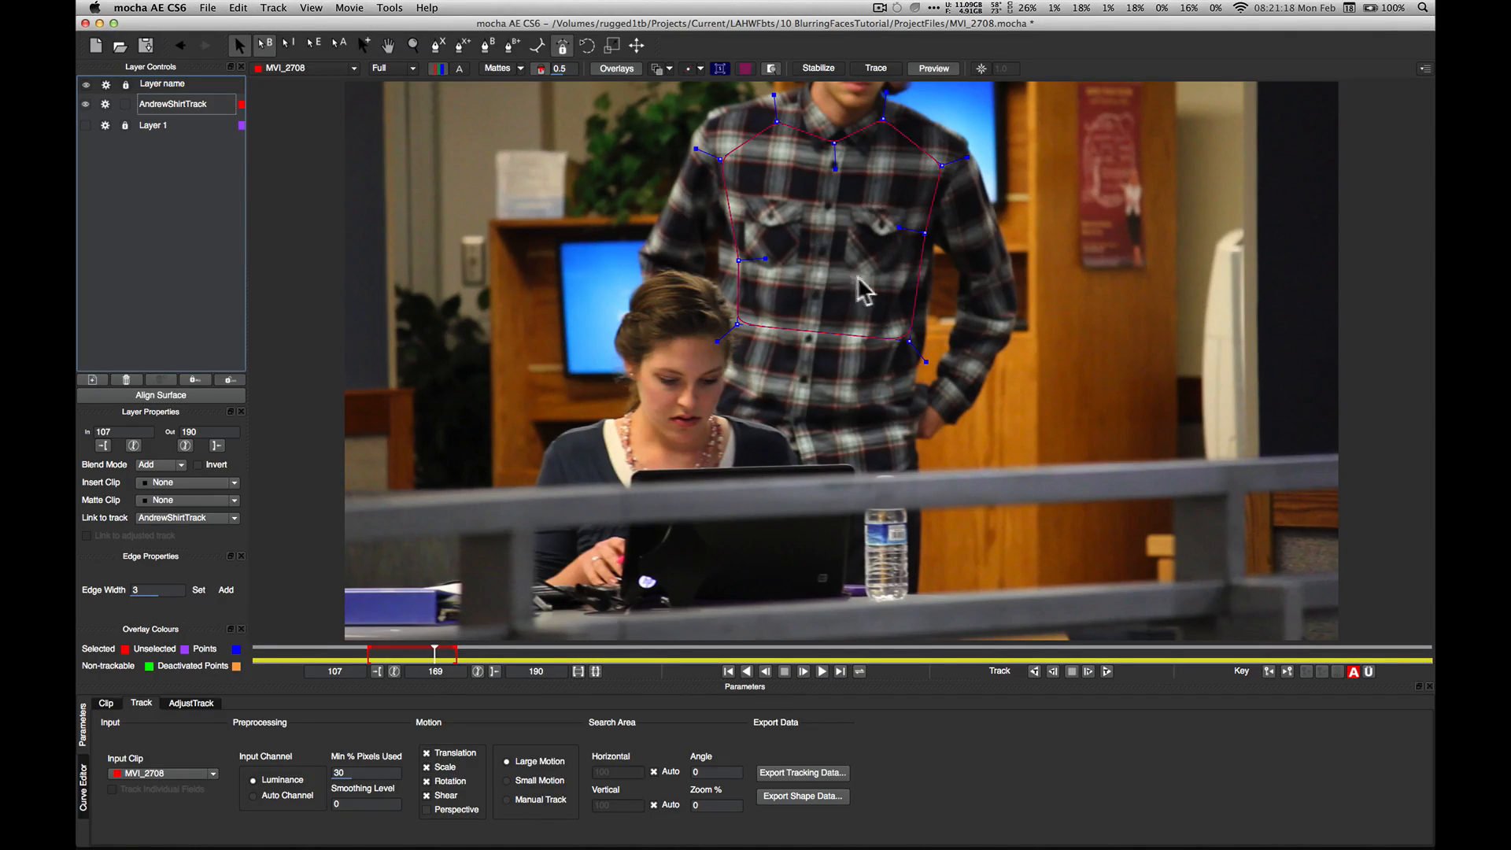
Step: Enable Perspective motion for the shirt layer and track it backwards from frame 169, stopping before frame 107
click(450, 816)
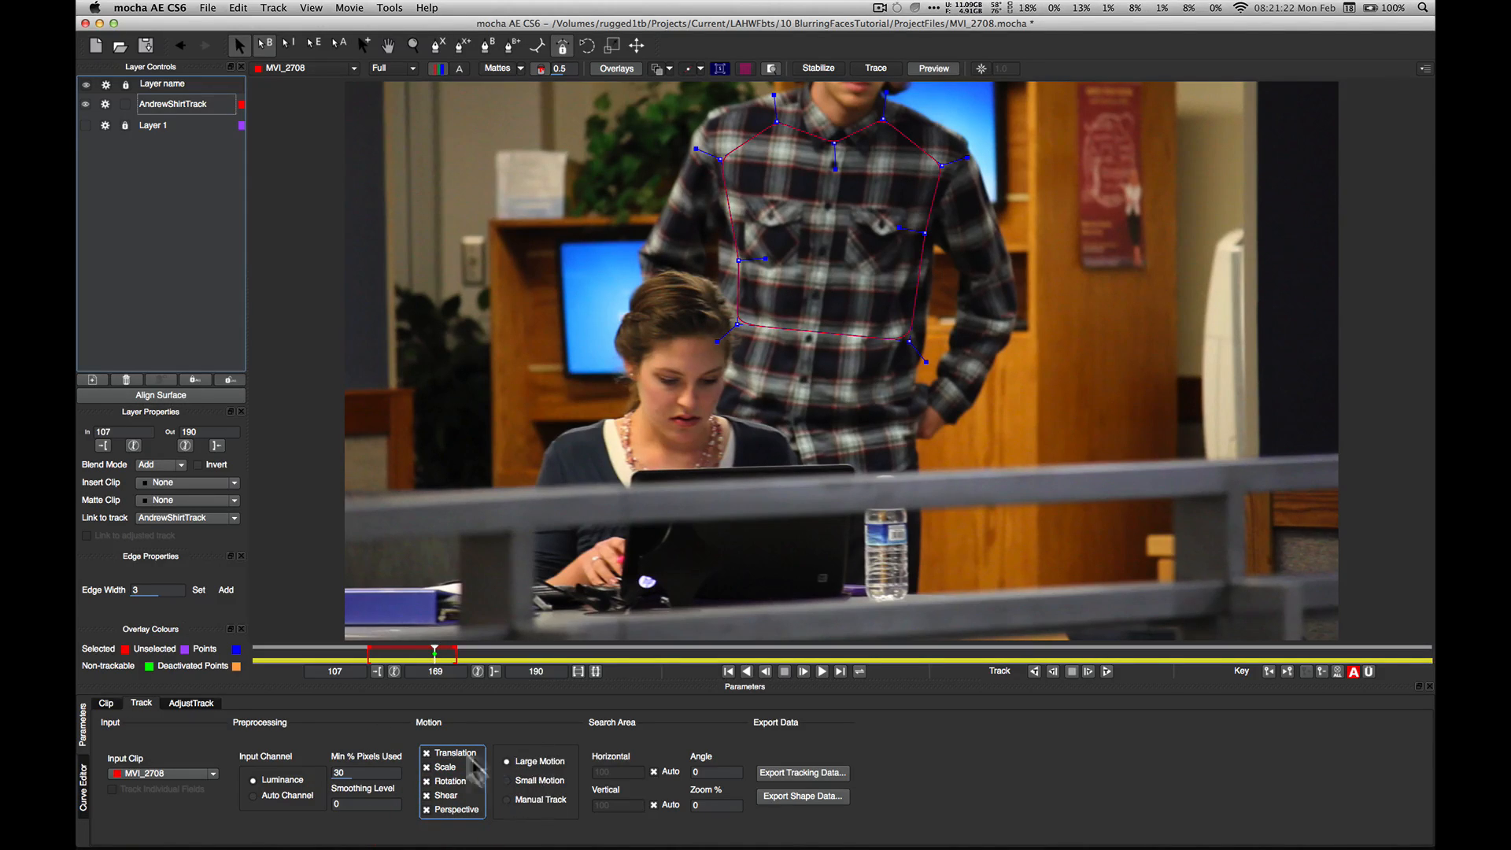
click(1033, 670)
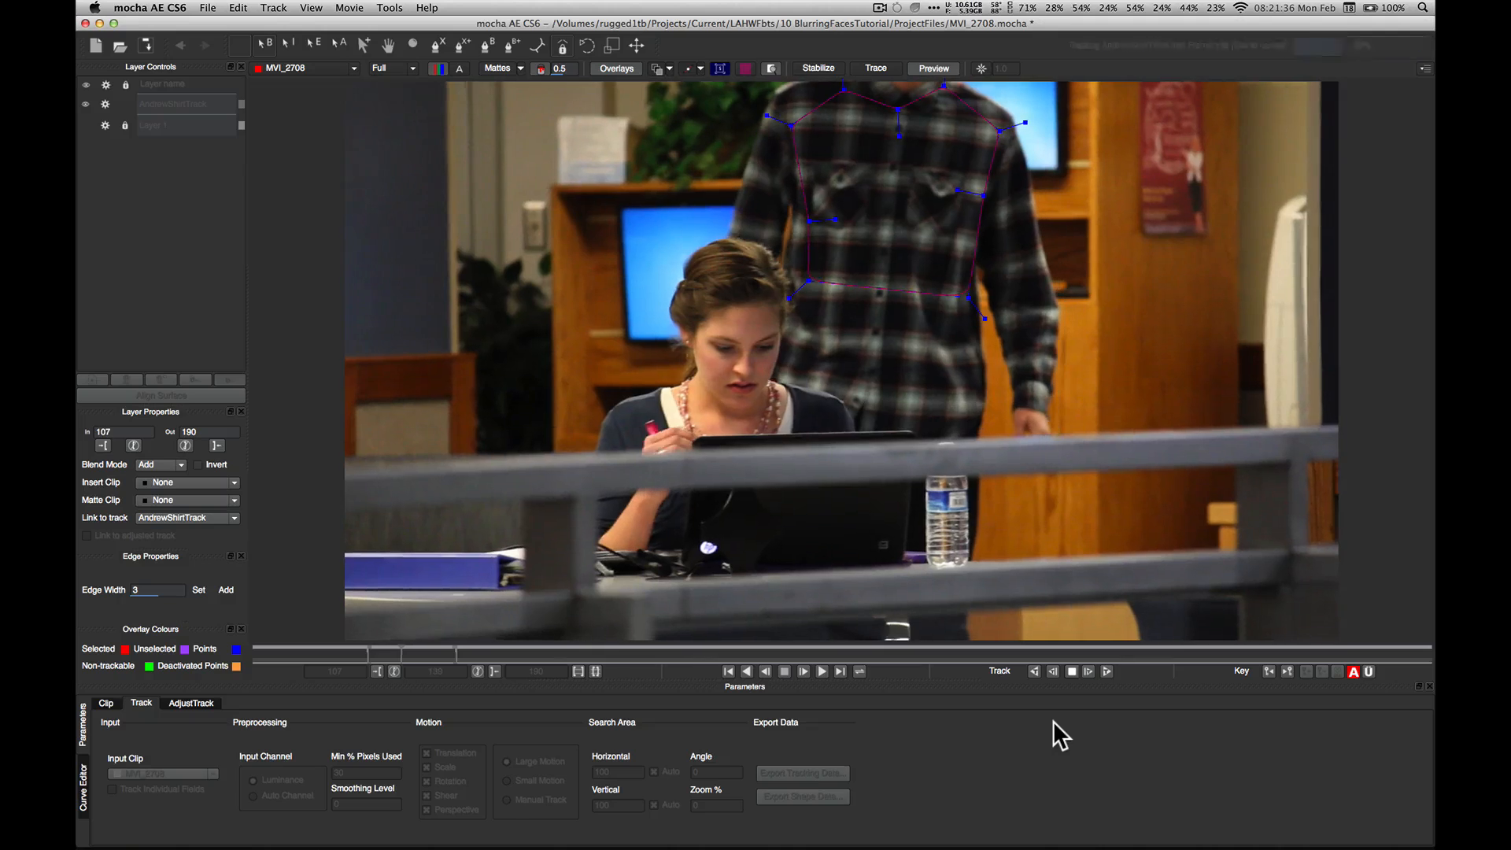
key(Escape)
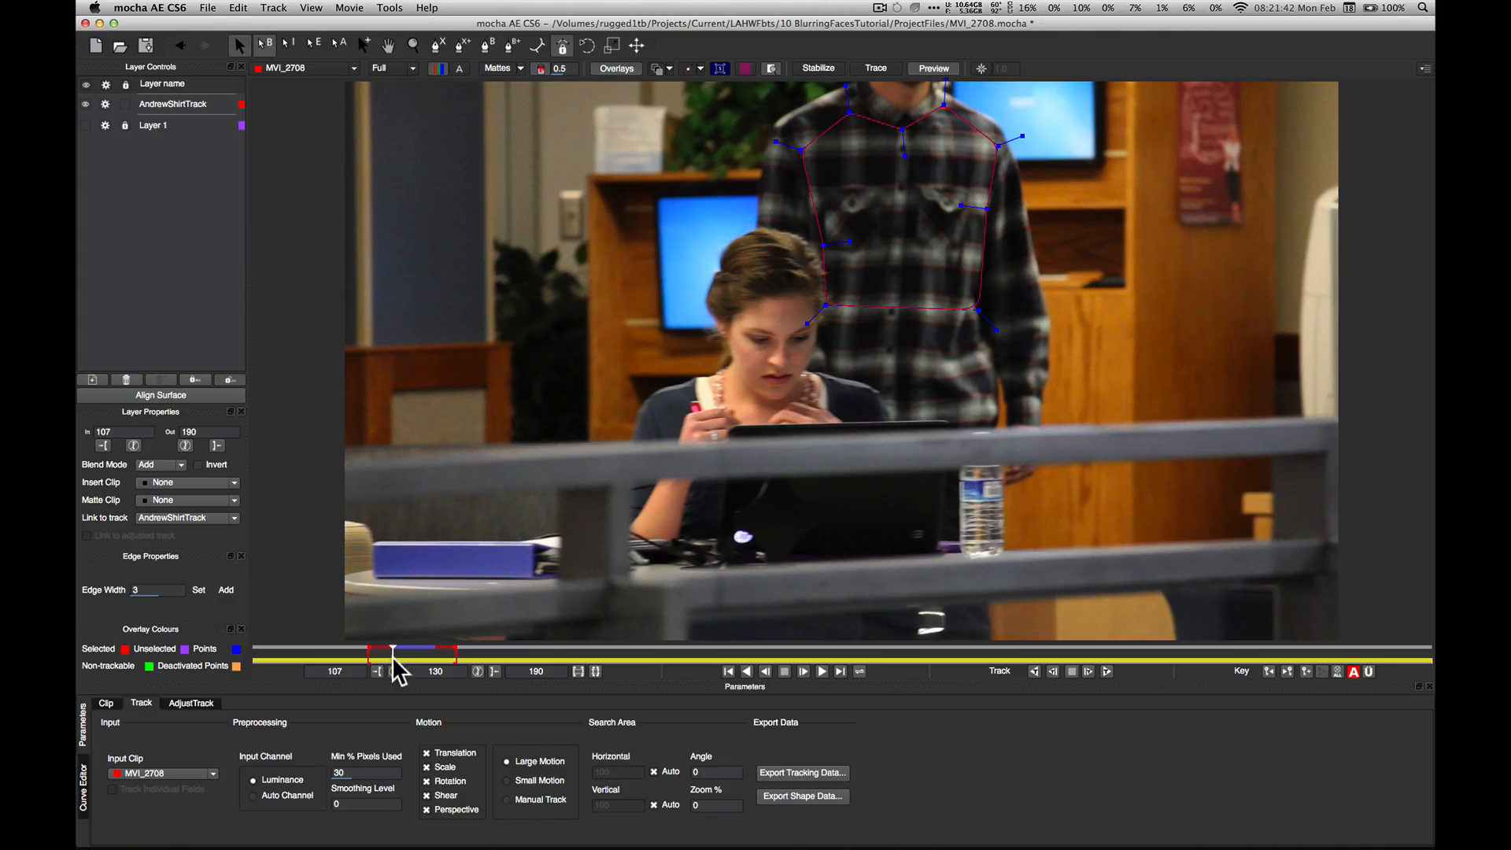
Step: At frame 130, move the shirt spline's lower-left points clear of the woman's head and track backwards to frame 117
drag(821, 297, 804, 217)
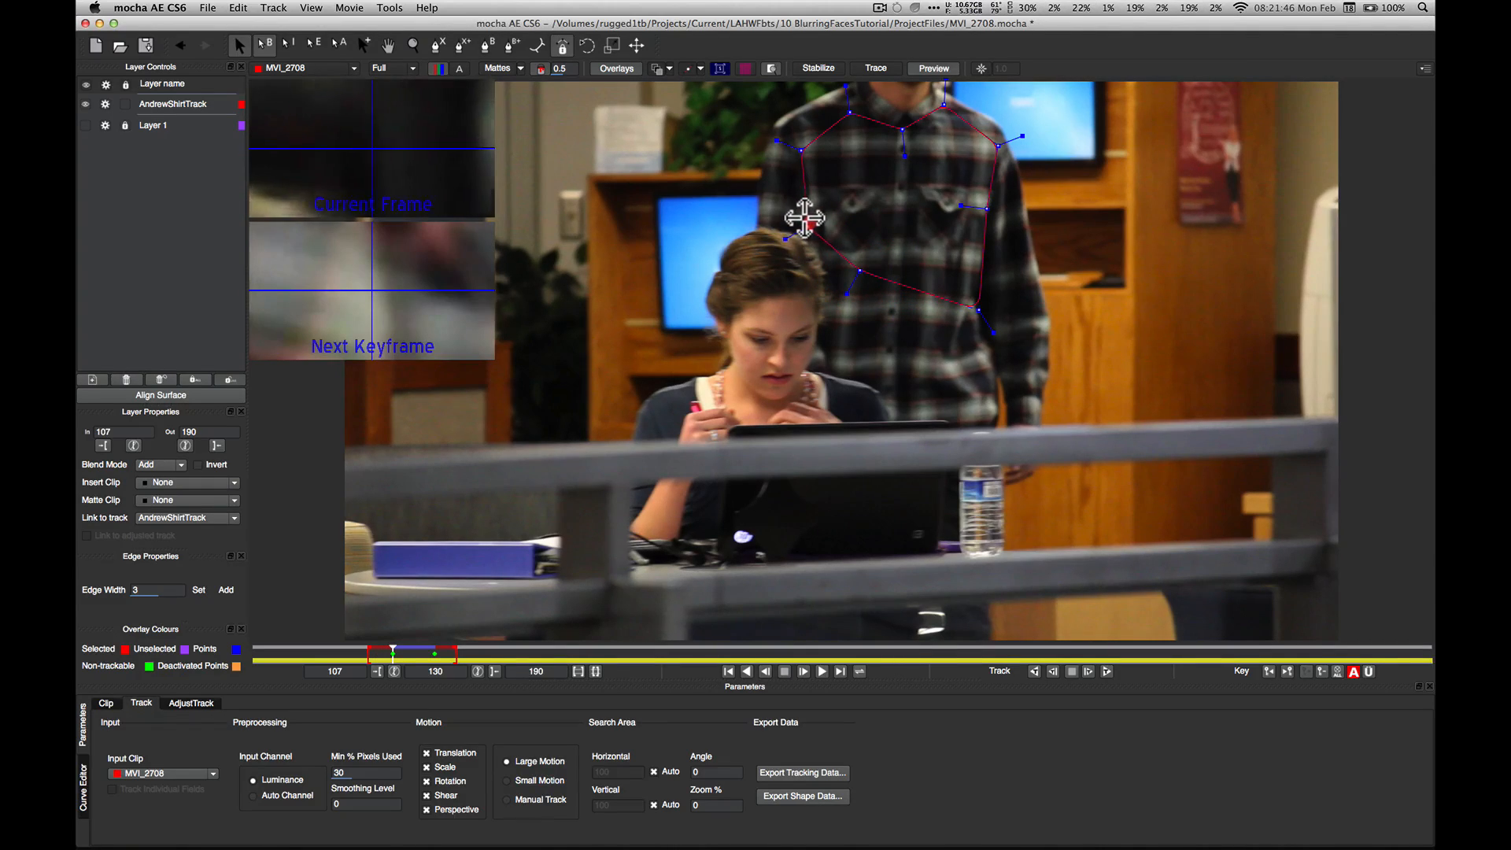
drag(858, 266, 850, 256)
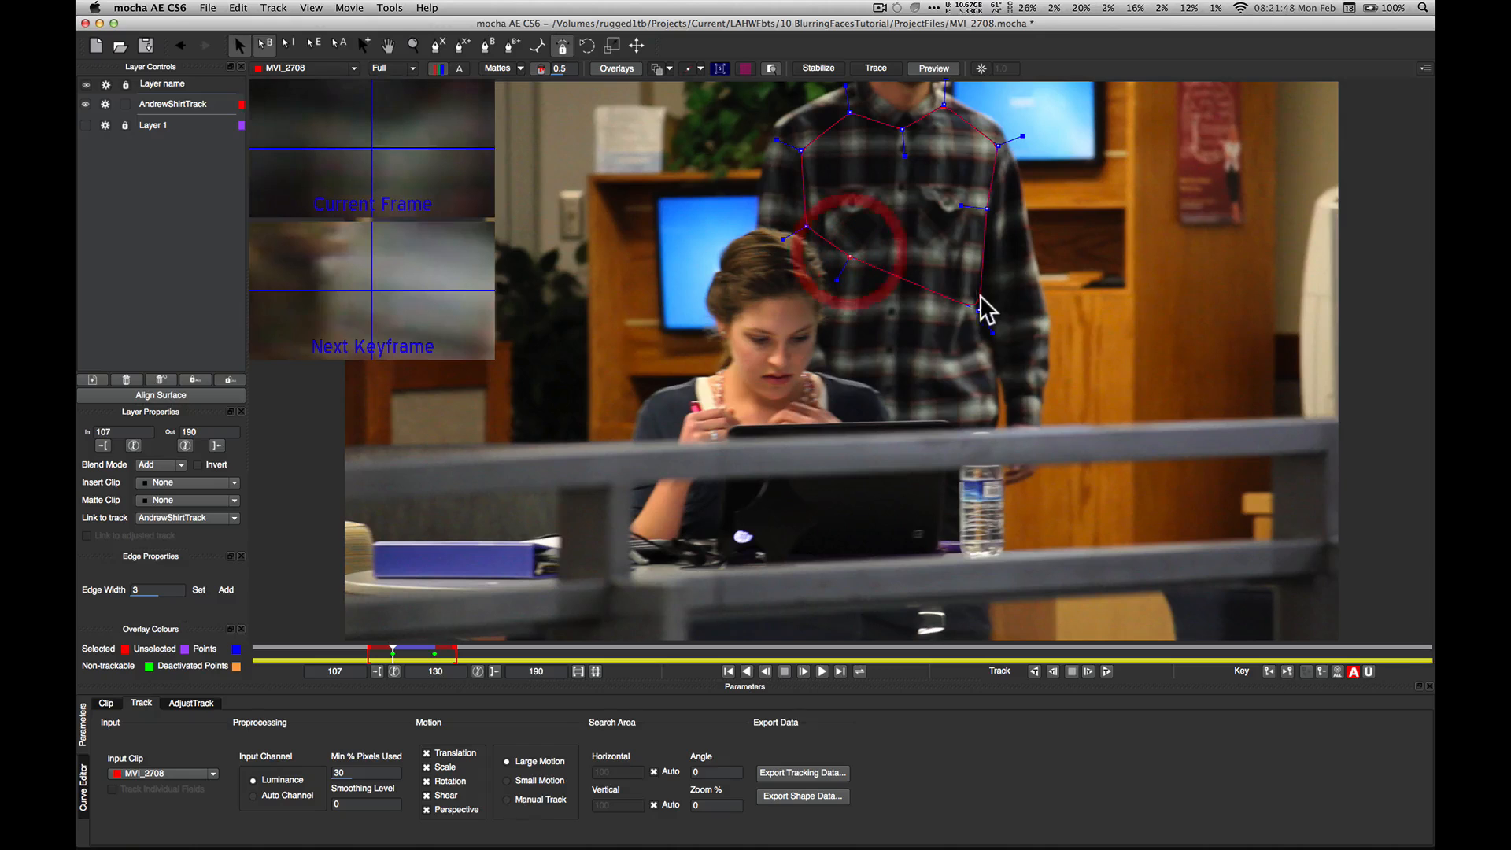
click(1034, 670)
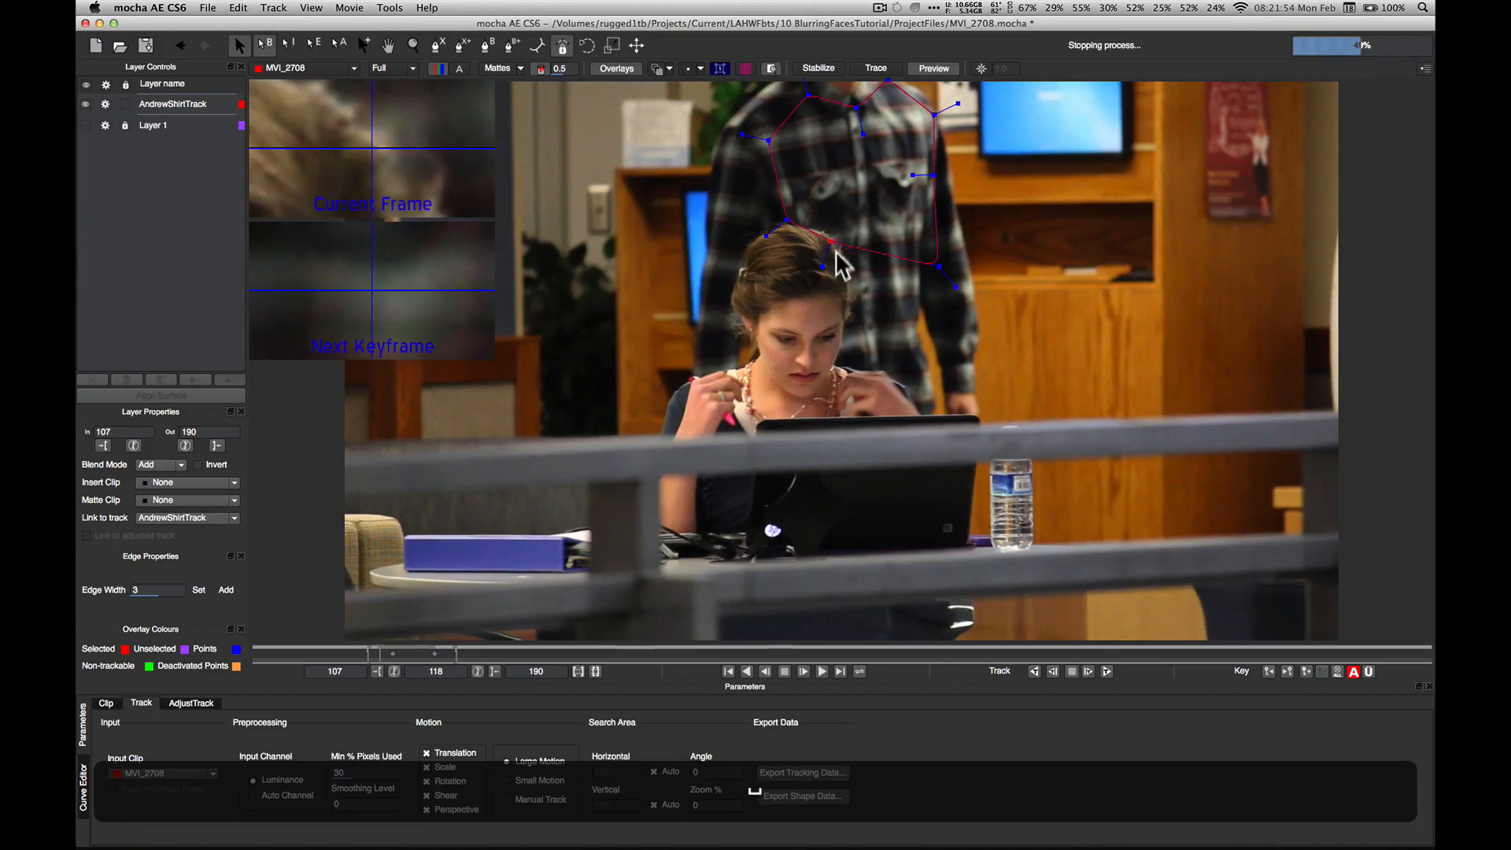
key(Escape)
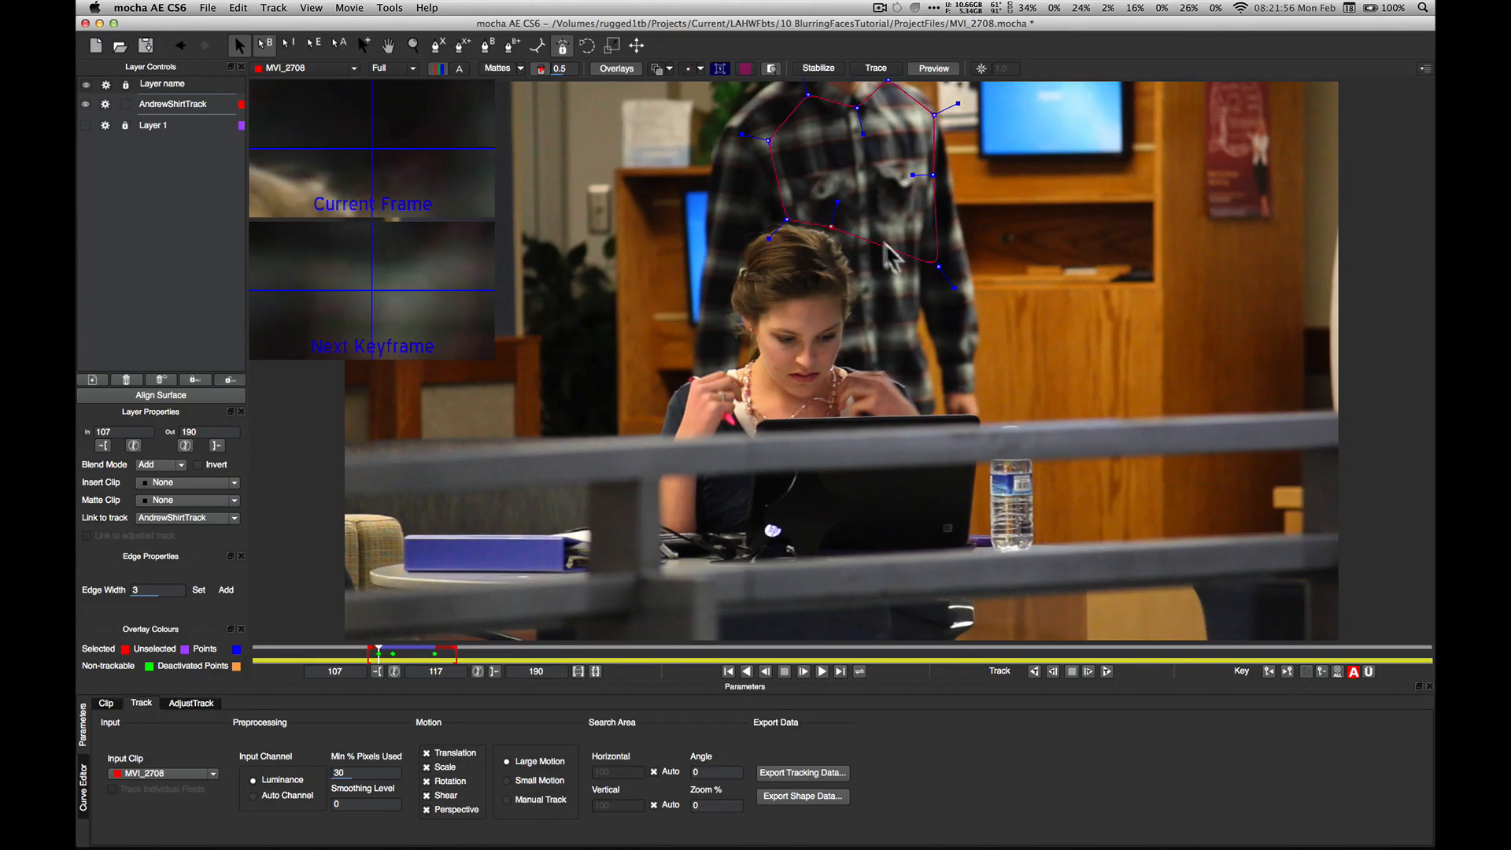
Step: At frame 117, reshape the shirt spline's lower edge above the woman's hair and resume tracking backwards
mouse_move(931, 255)
mouse_down()
mouse_move(908, 256)
mouse_move(915, 267)
mouse_up()
mouse_move(799, 222)
mouse_down()
mouse_move(779, 205)
mouse_move(820, 237)
mouse_move(825, 221)
mouse_up()
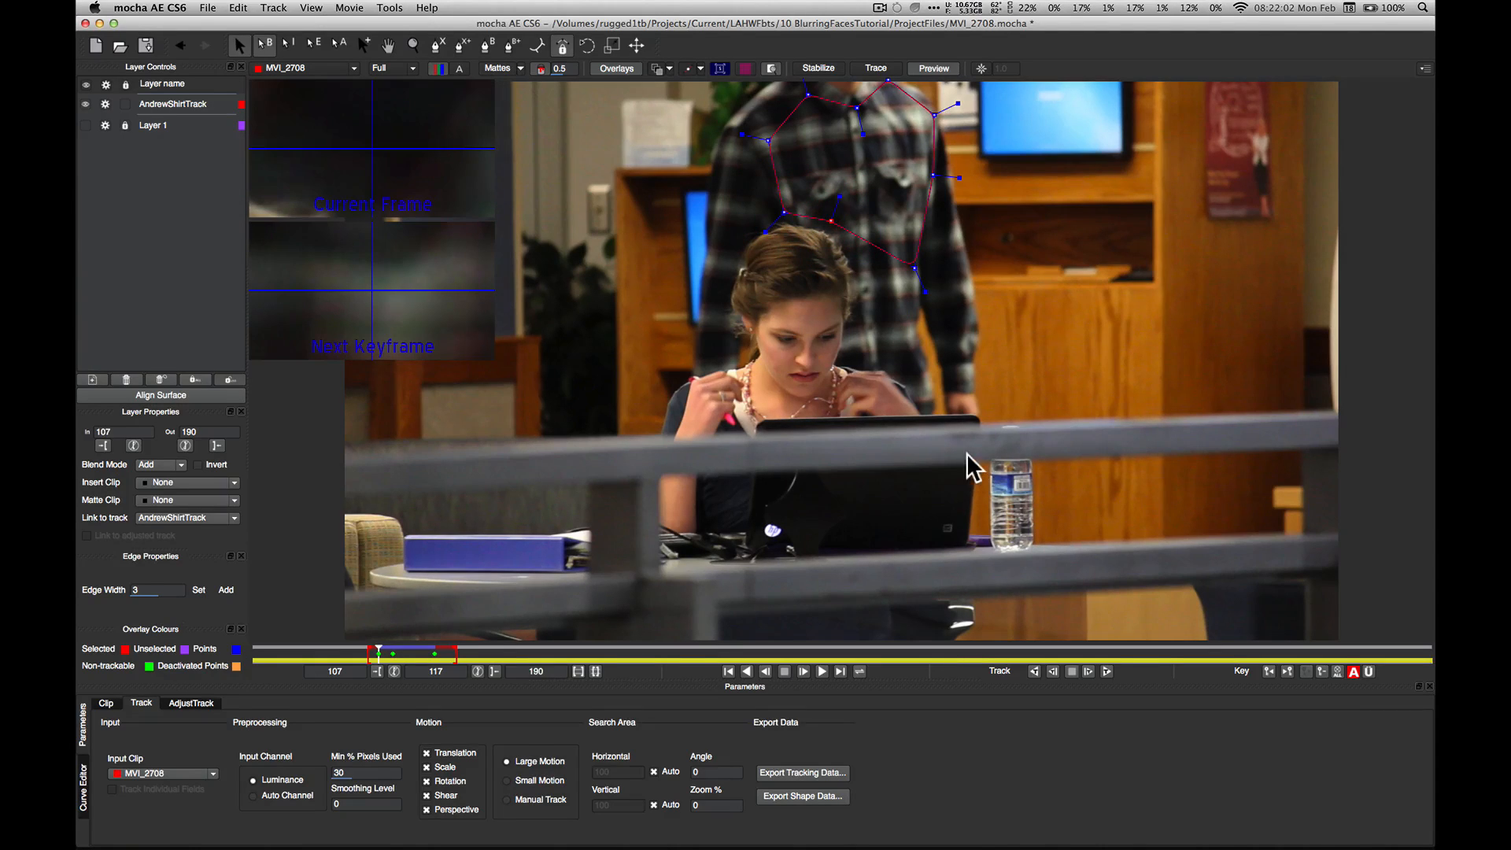
click(1033, 671)
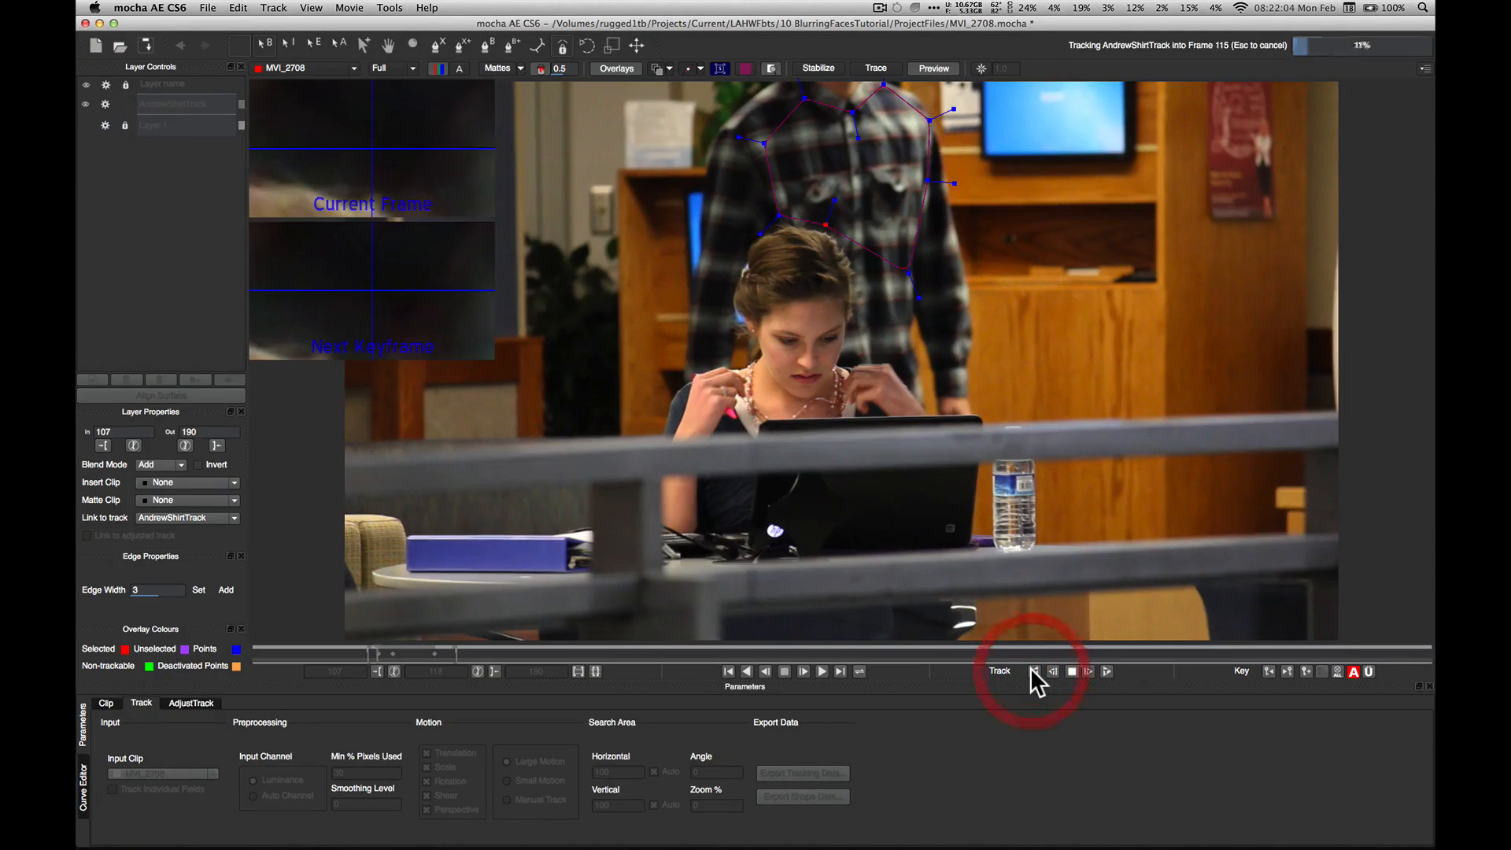
Step: At frame 111, lift the spline's lower points off the woman's head, finish tracking backwards to frame 107, and return to frame 173
drag(885, 283, 806, 212)
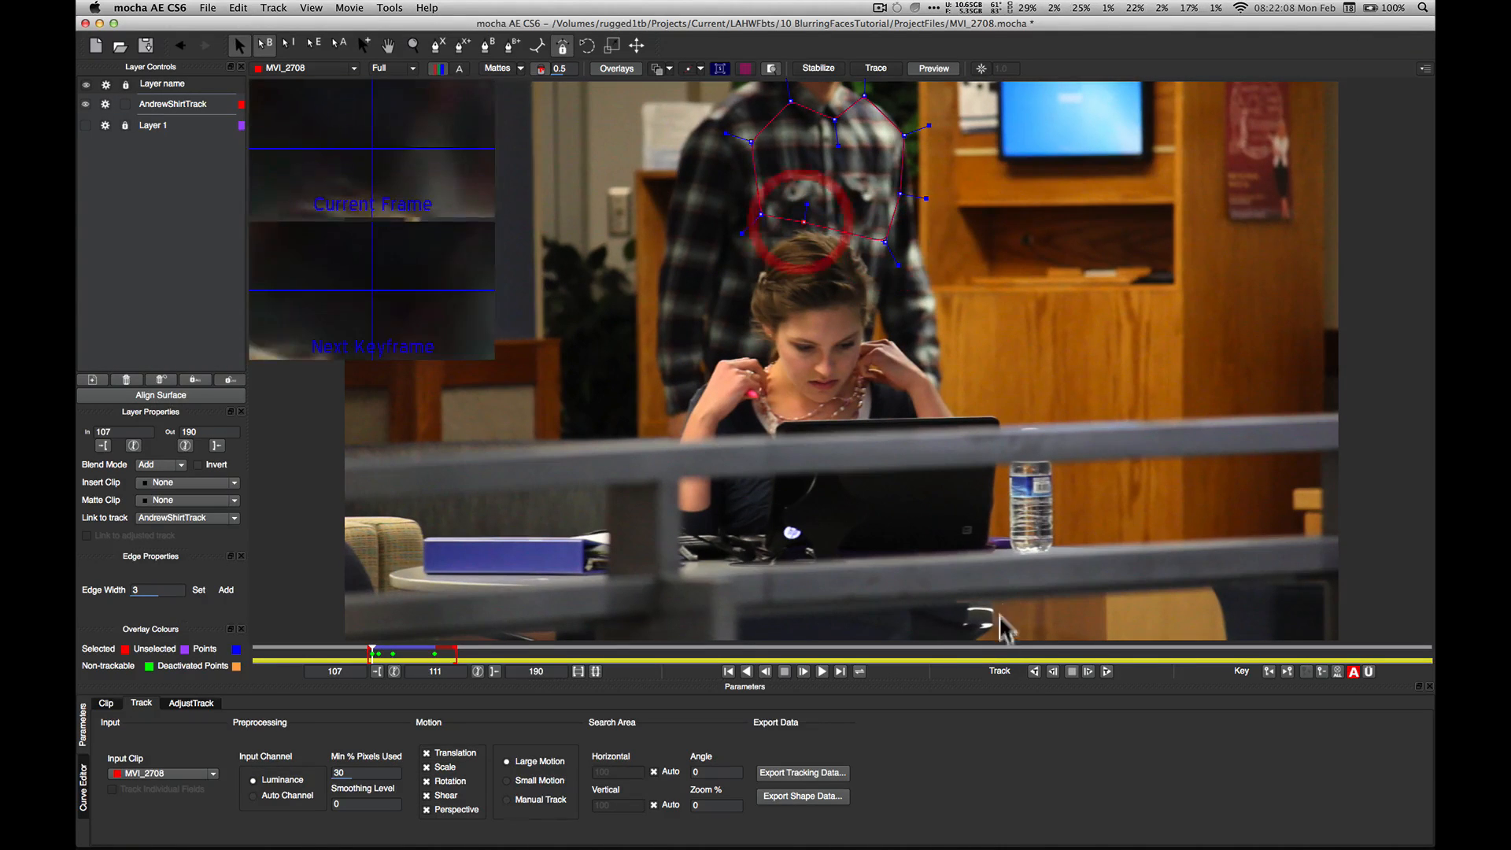
click(1033, 671)
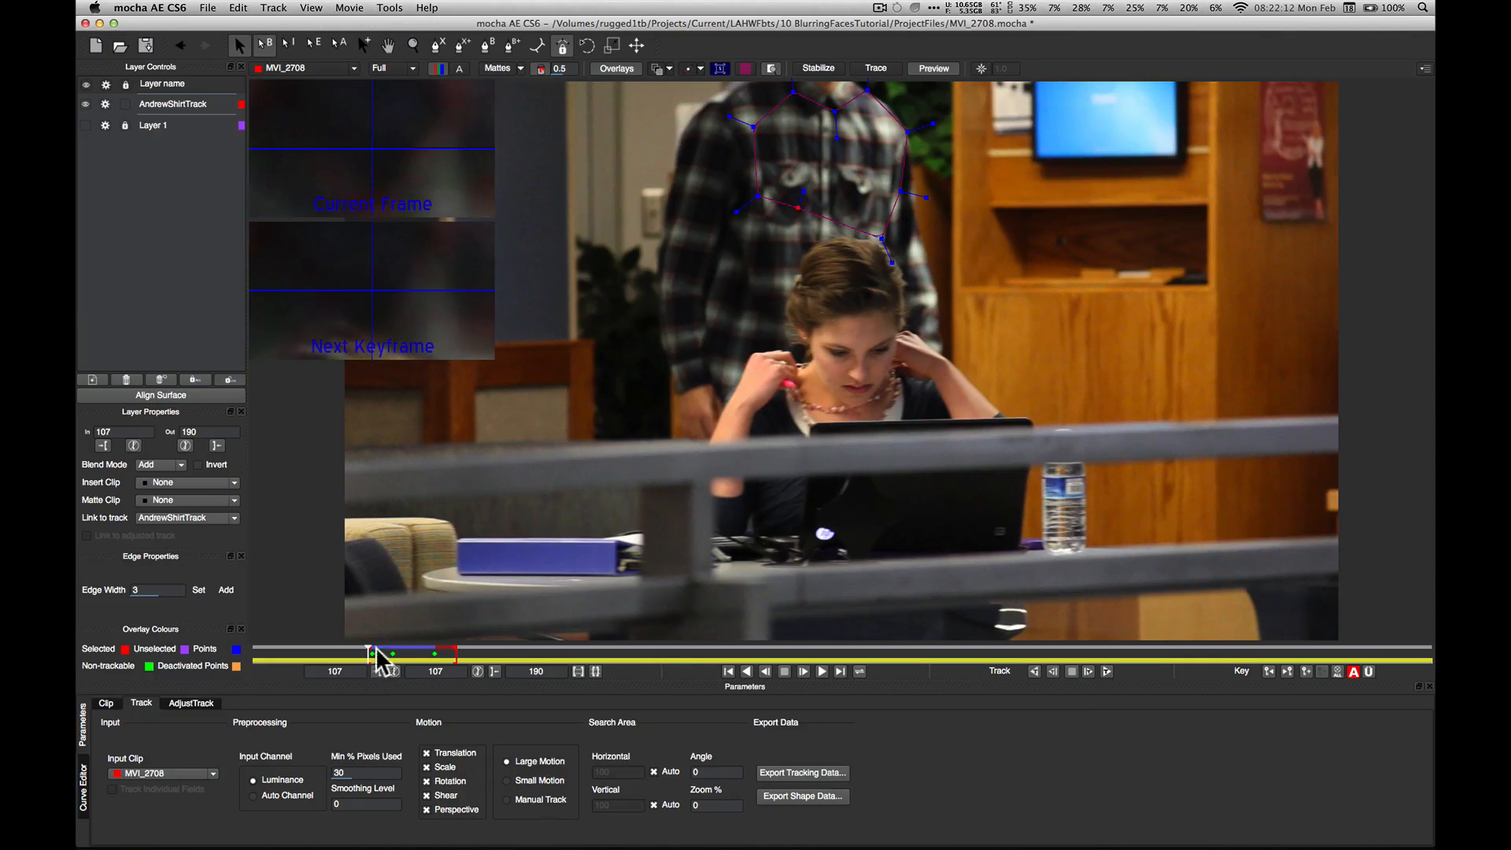
mouse_move(404, 653)
mouse_down()
mouse_move(366, 655)
mouse_move(439, 658)
mouse_up()
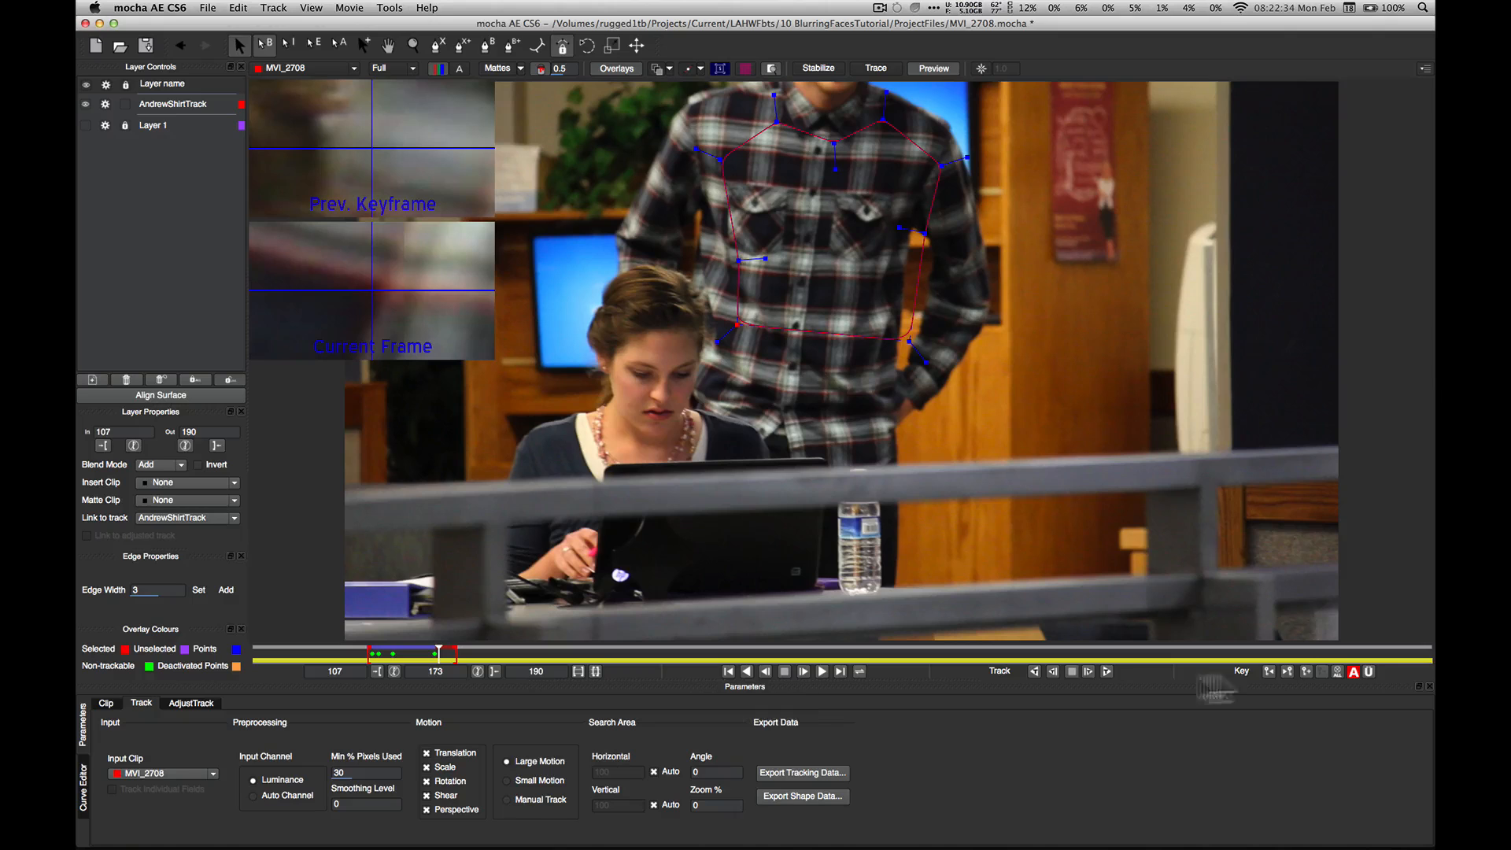
Step: Track the shirt layer forwards from near frame 169 to frame 190, and track it backwards from there
click(1269, 672)
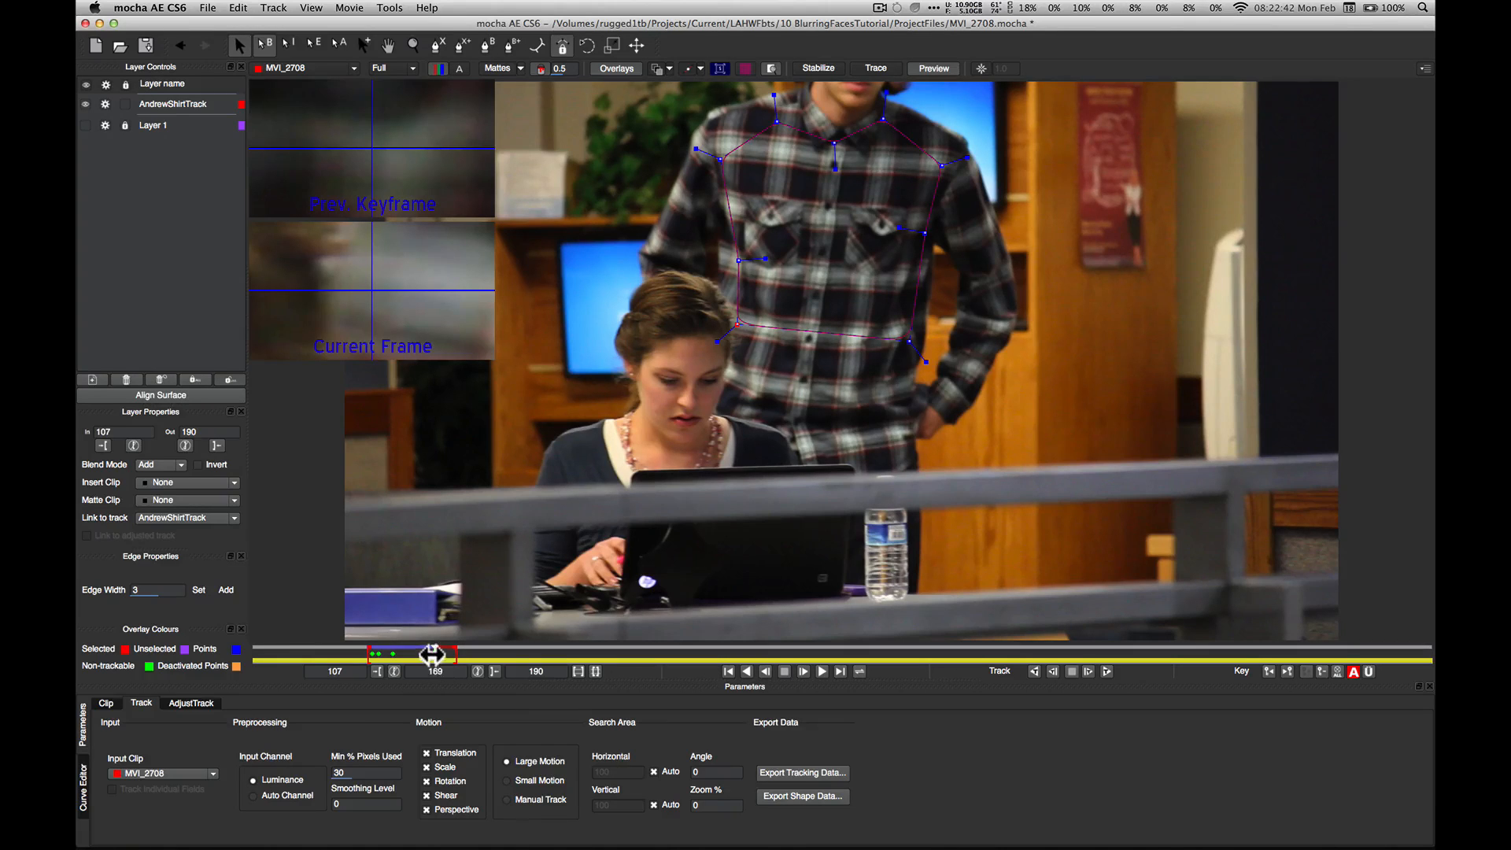
mouse_move(433, 654)
mouse_down()
mouse_move(395, 652)
mouse_move(425, 653)
mouse_up()
click(1105, 670)
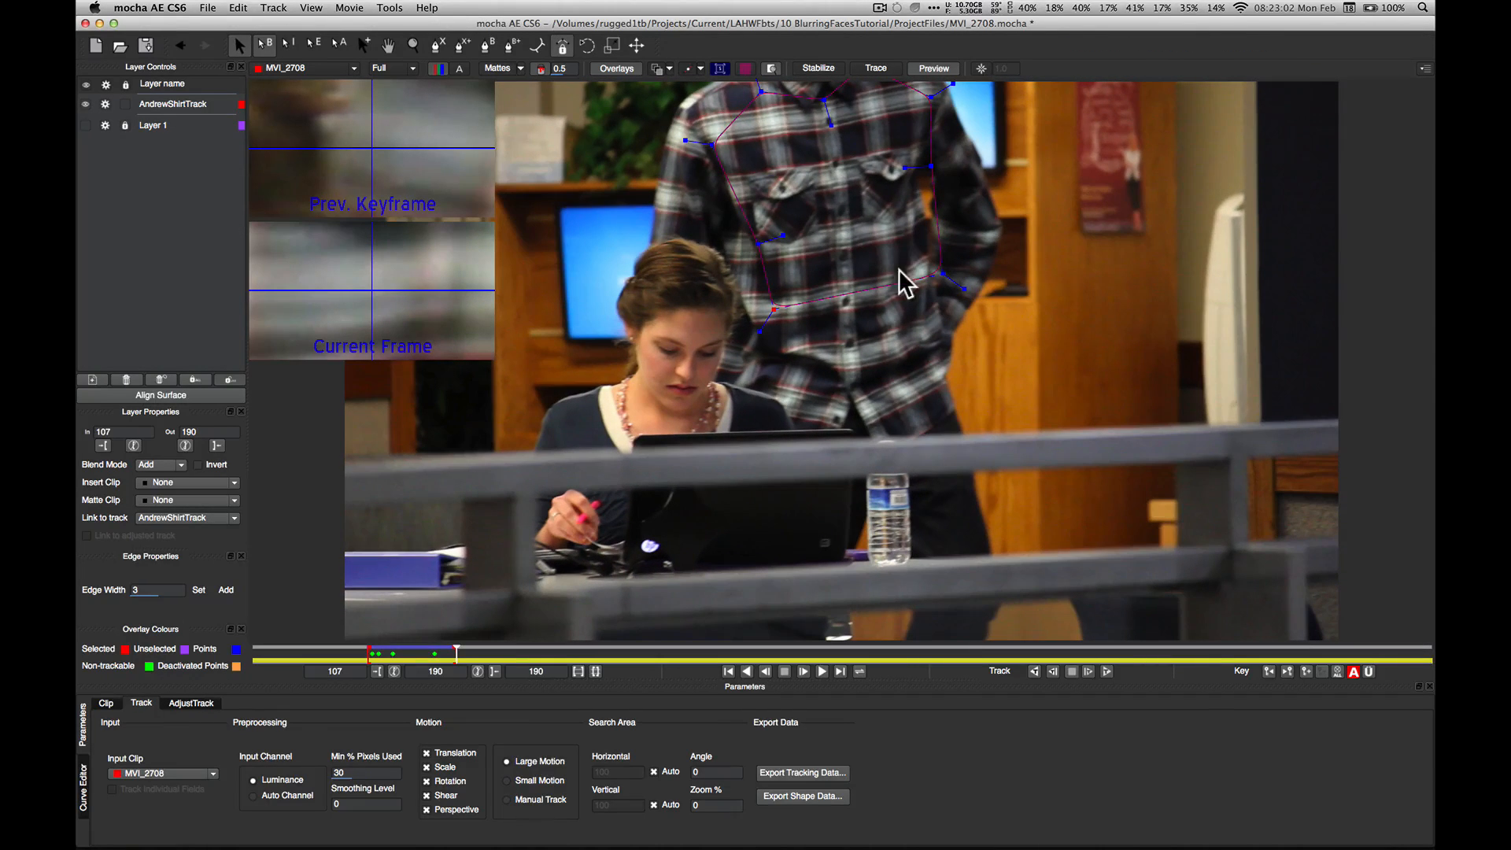
click(1035, 670)
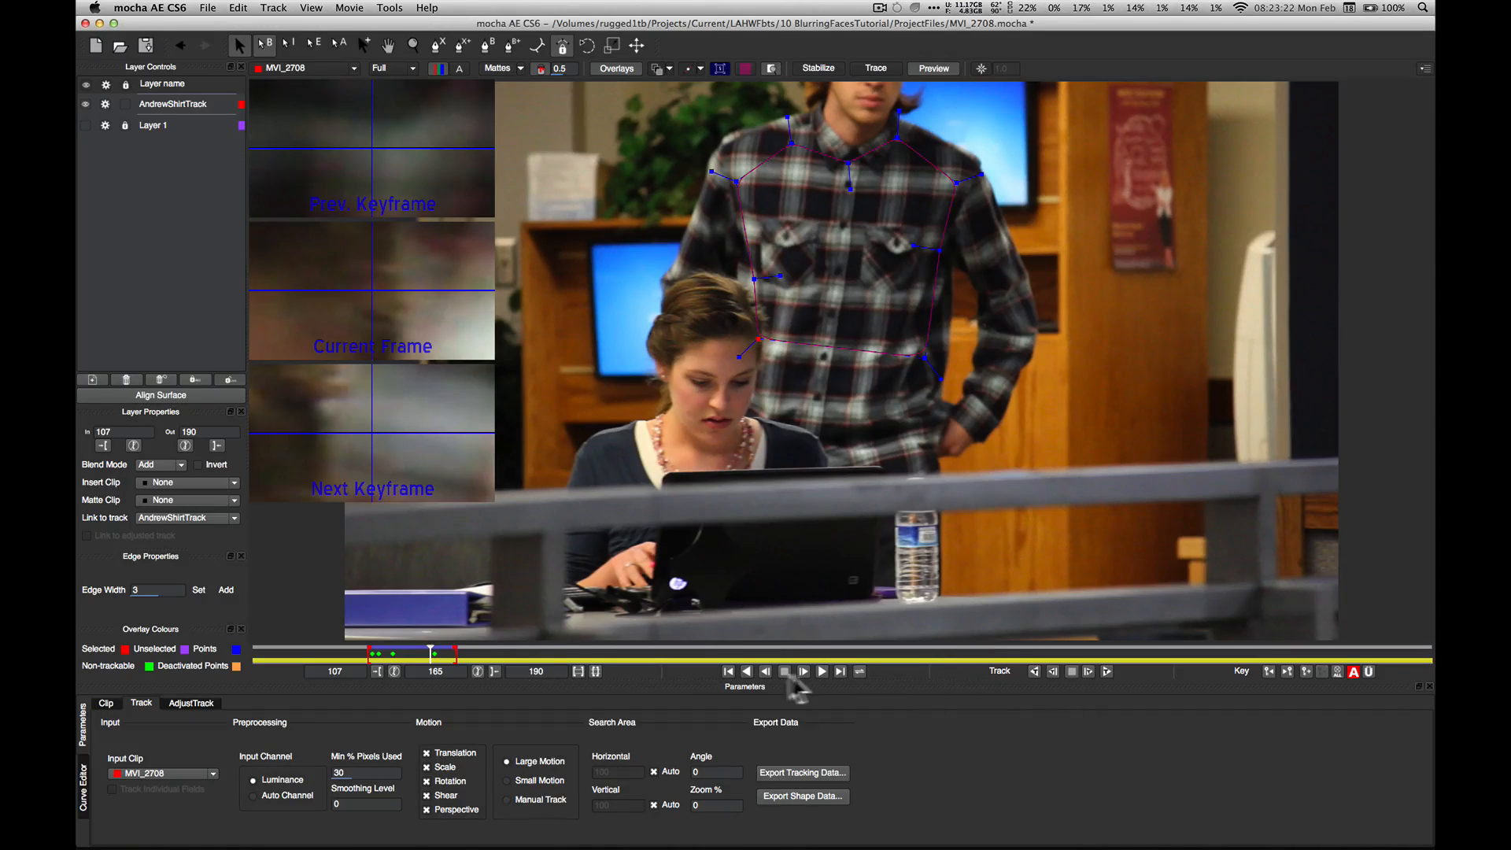
Step: At frame 107, copy the shirt tracking data to the clipboard in the After Effects Corner Pin [supports motion blur] format
click(728, 671)
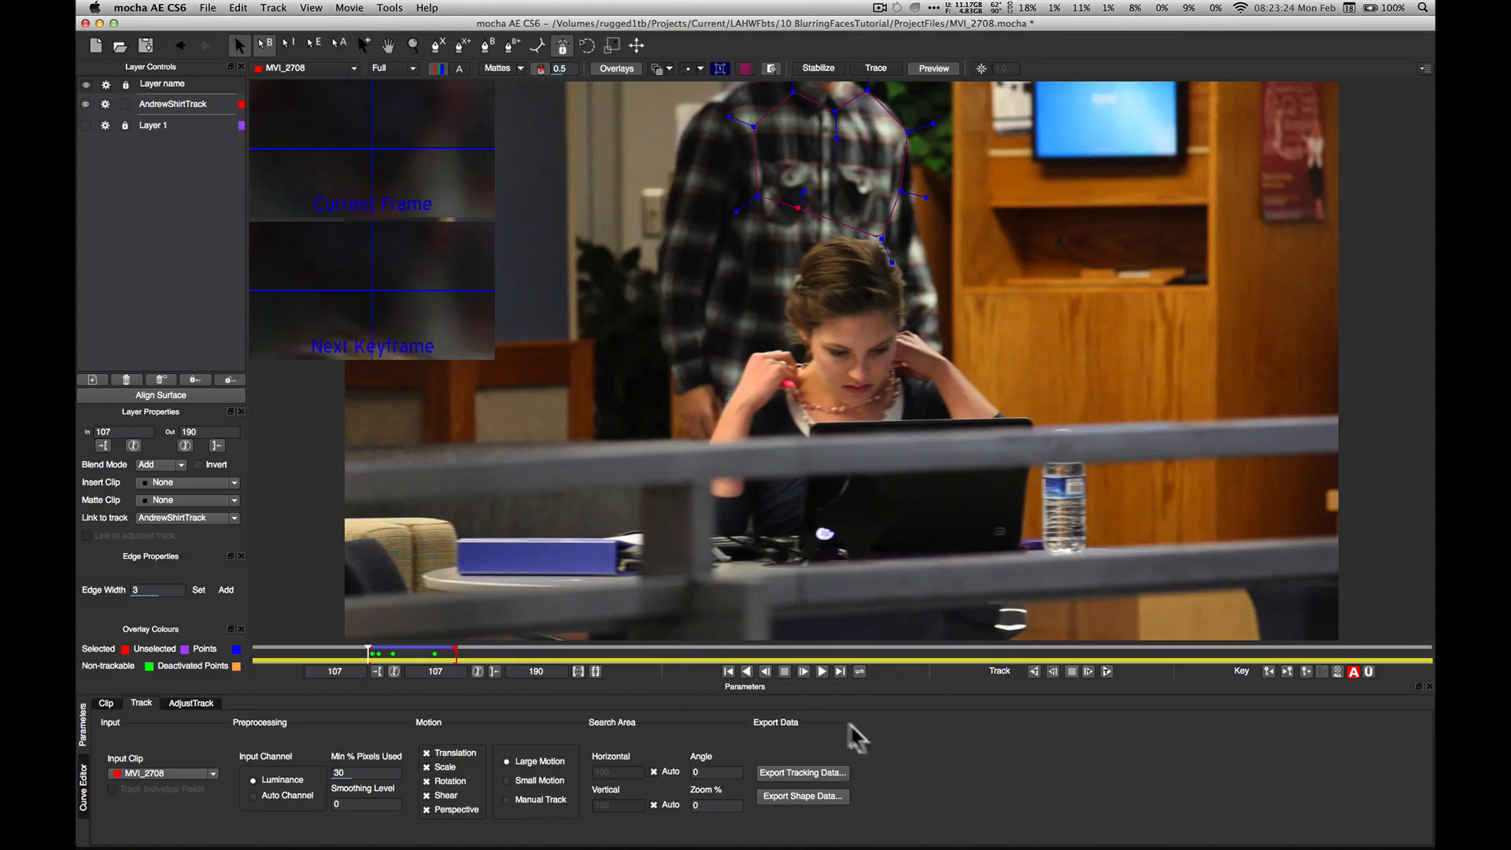
click(826, 773)
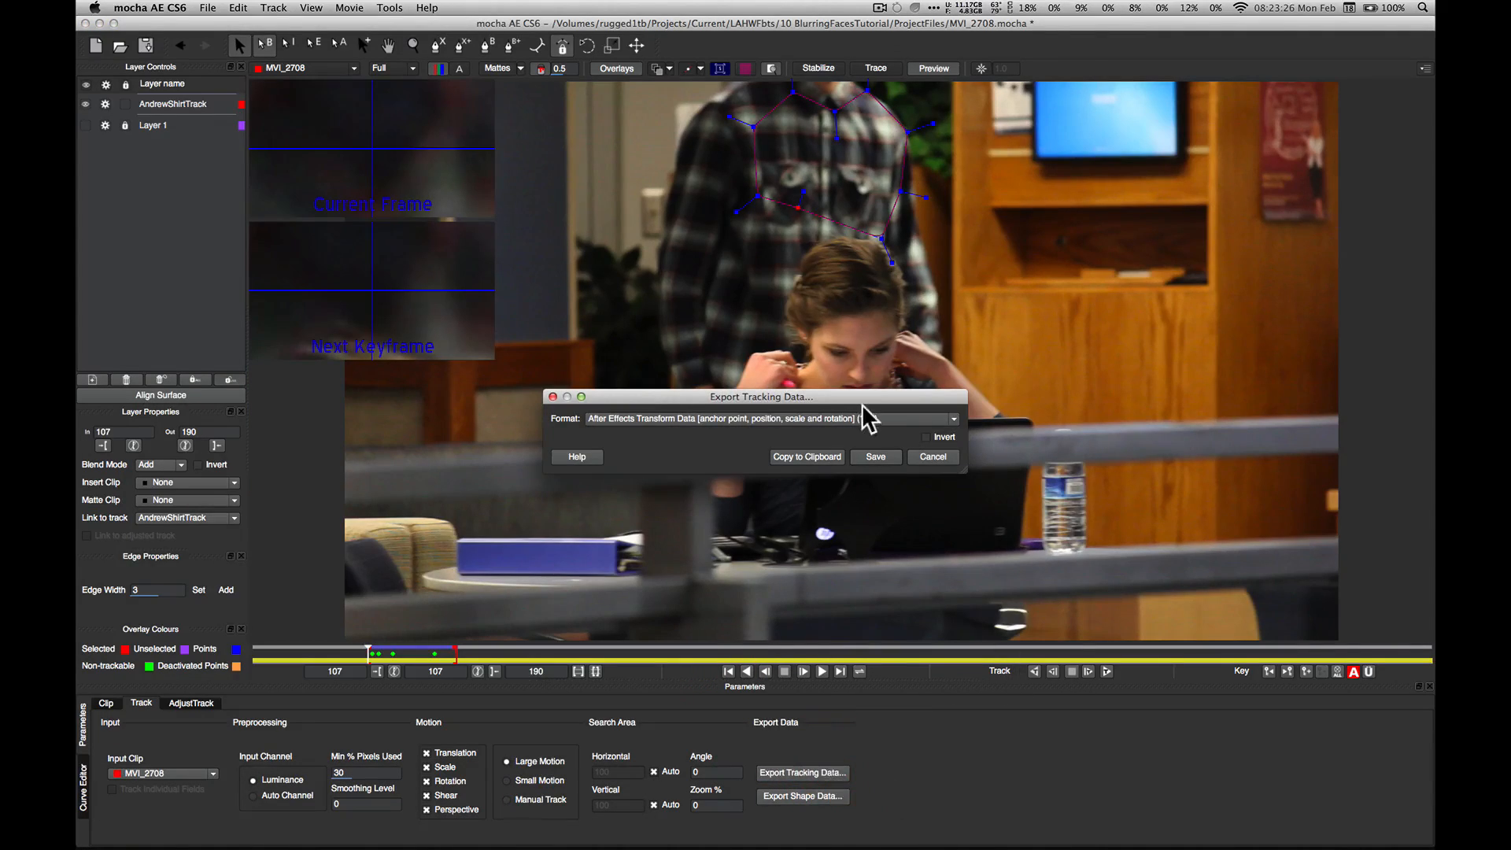
click(720, 418)
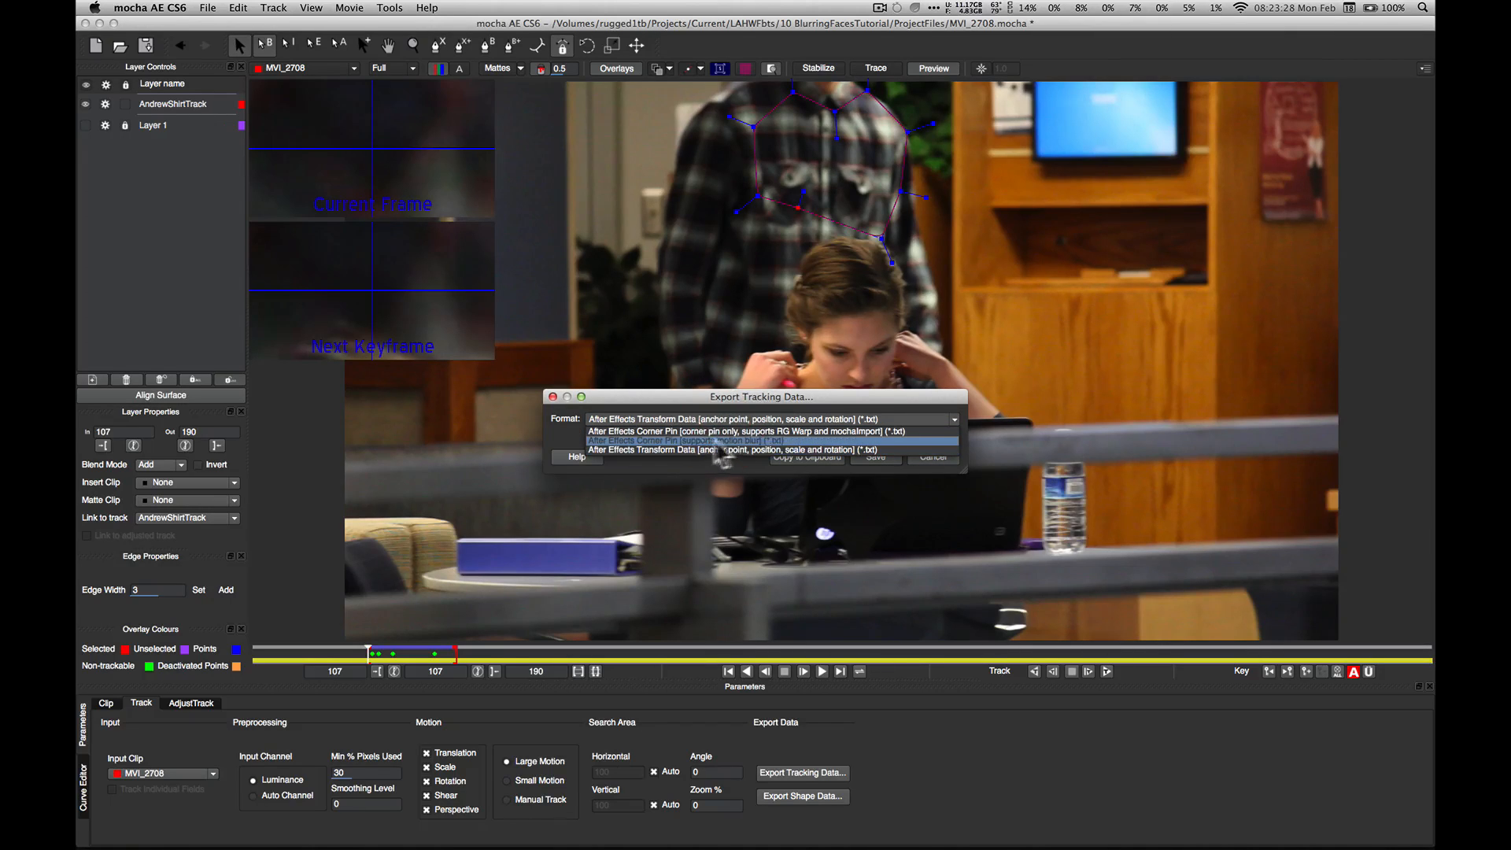
click(810, 439)
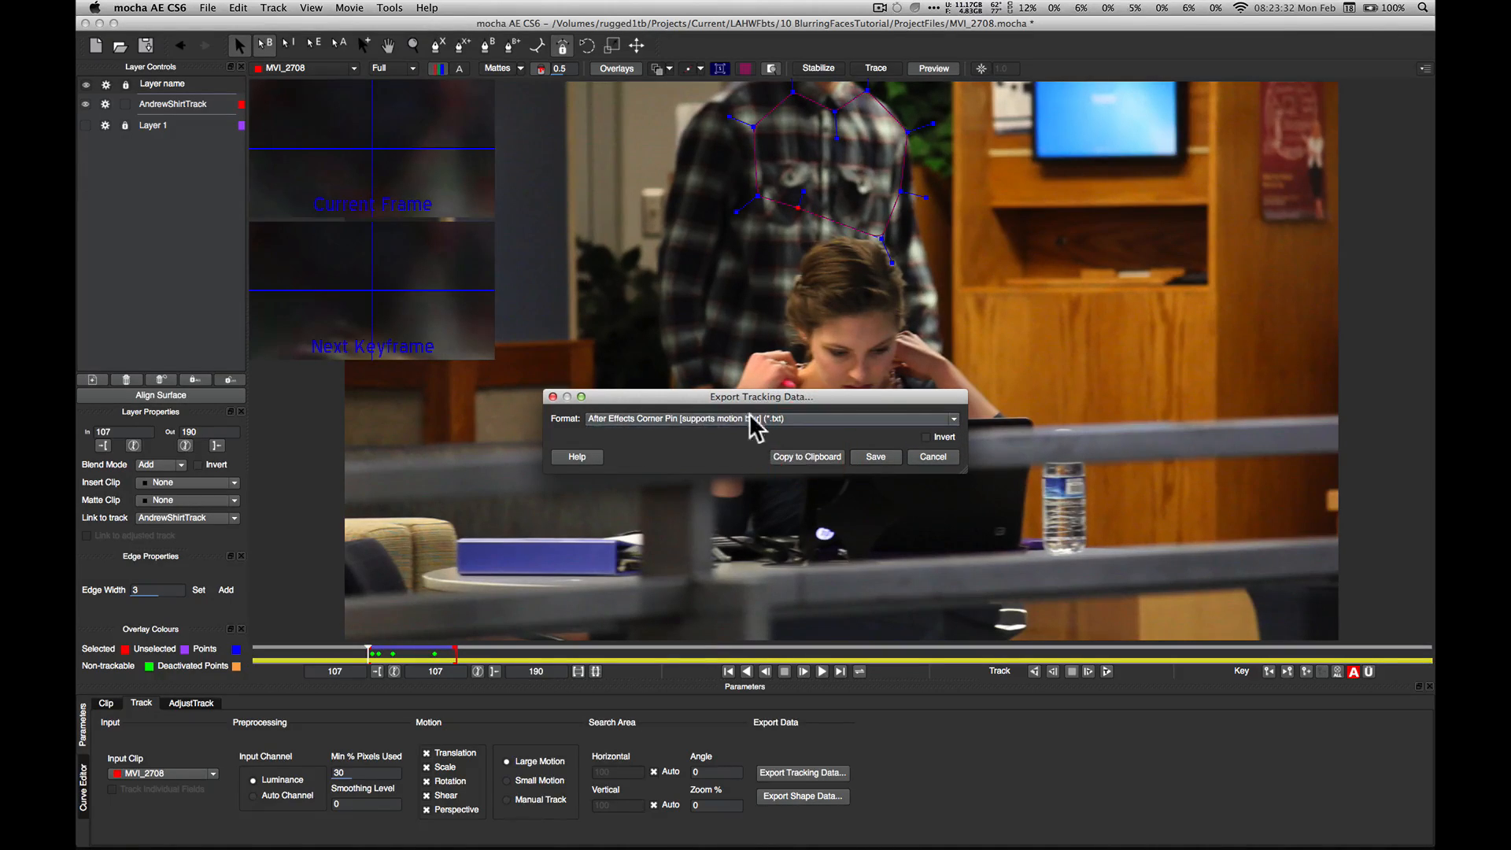
click(791, 459)
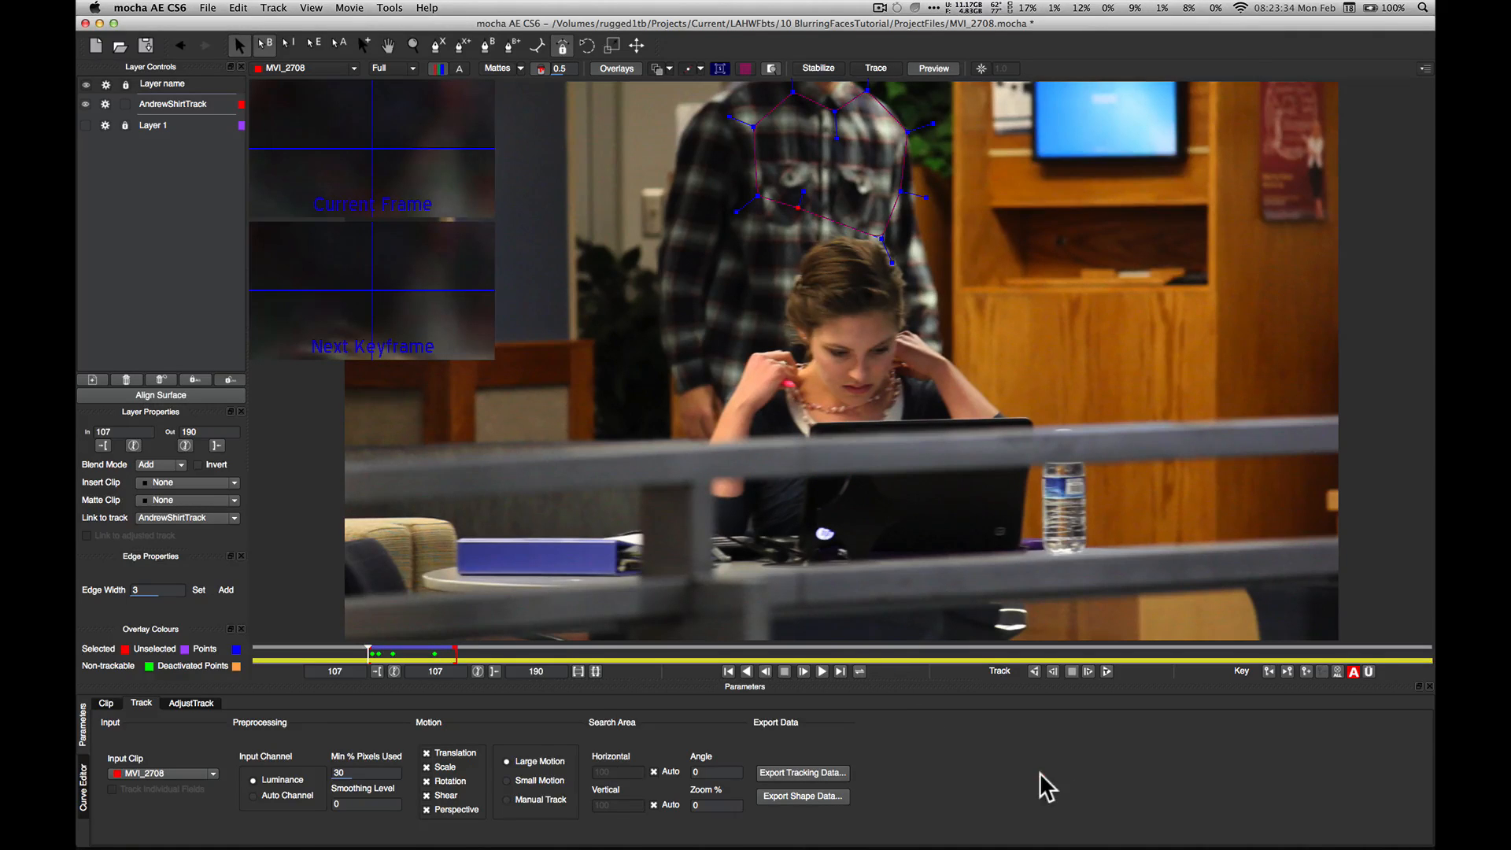
Step: Switch to After Effects and add a null object to the MVI_2708 composition
click(149, 8)
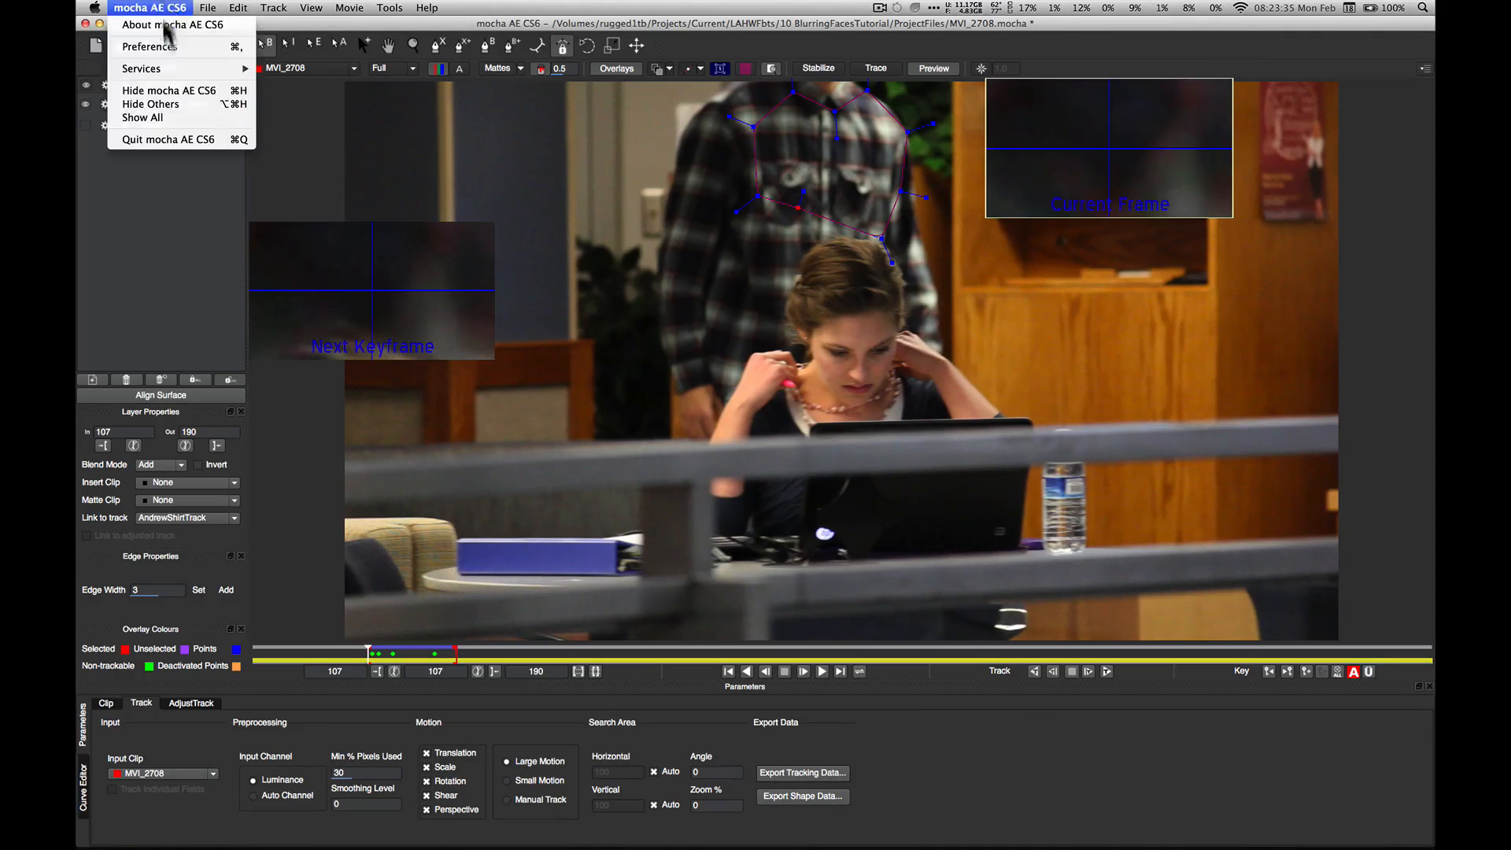
click(158, 94)
key(space)
drag(617, 360, 703, 370)
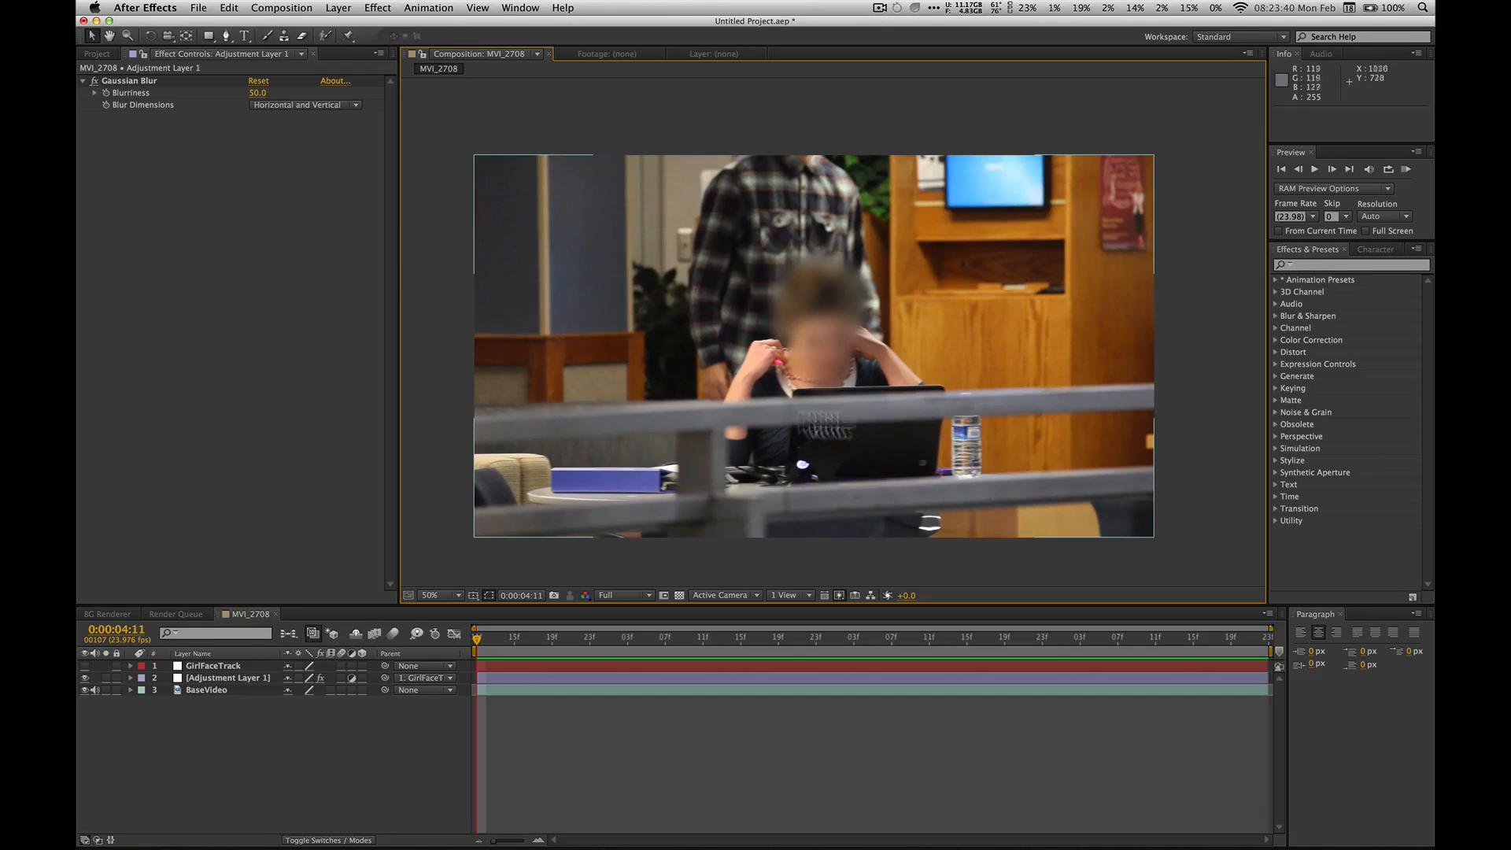
right_click(253, 694)
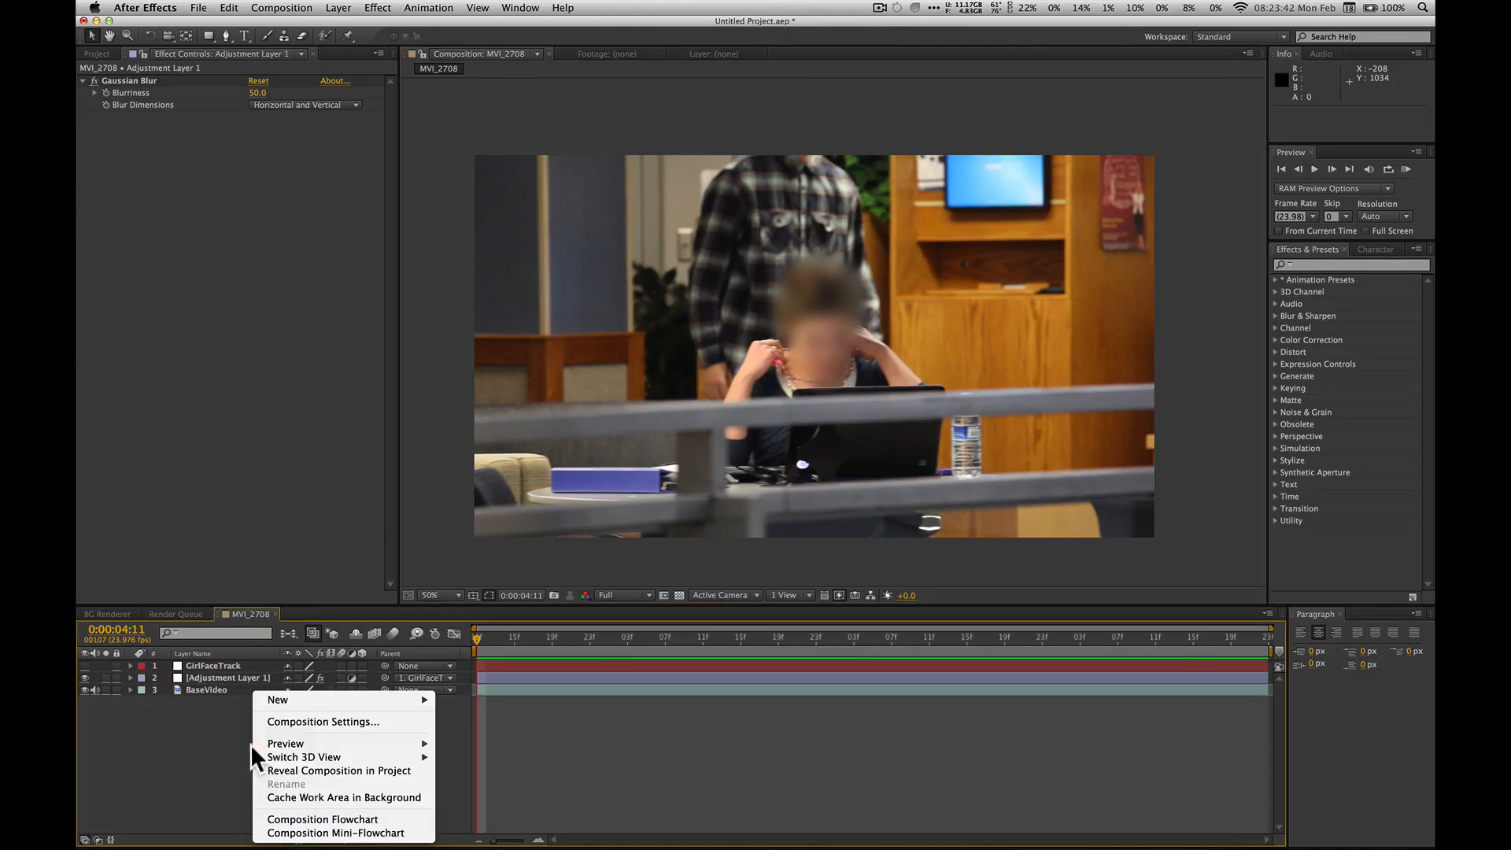
mouse_move(303, 699)
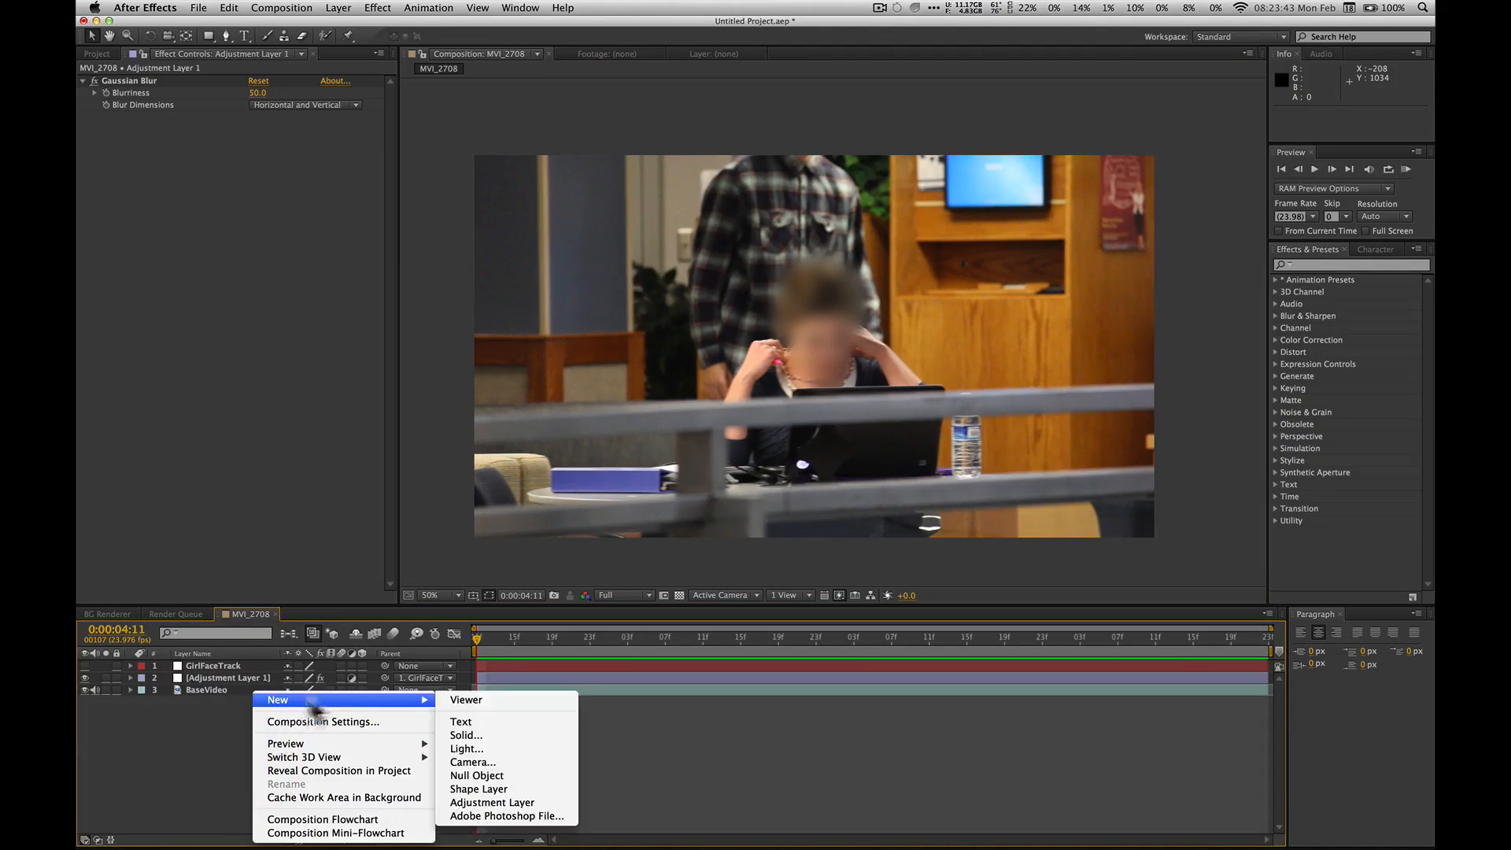
click(514, 775)
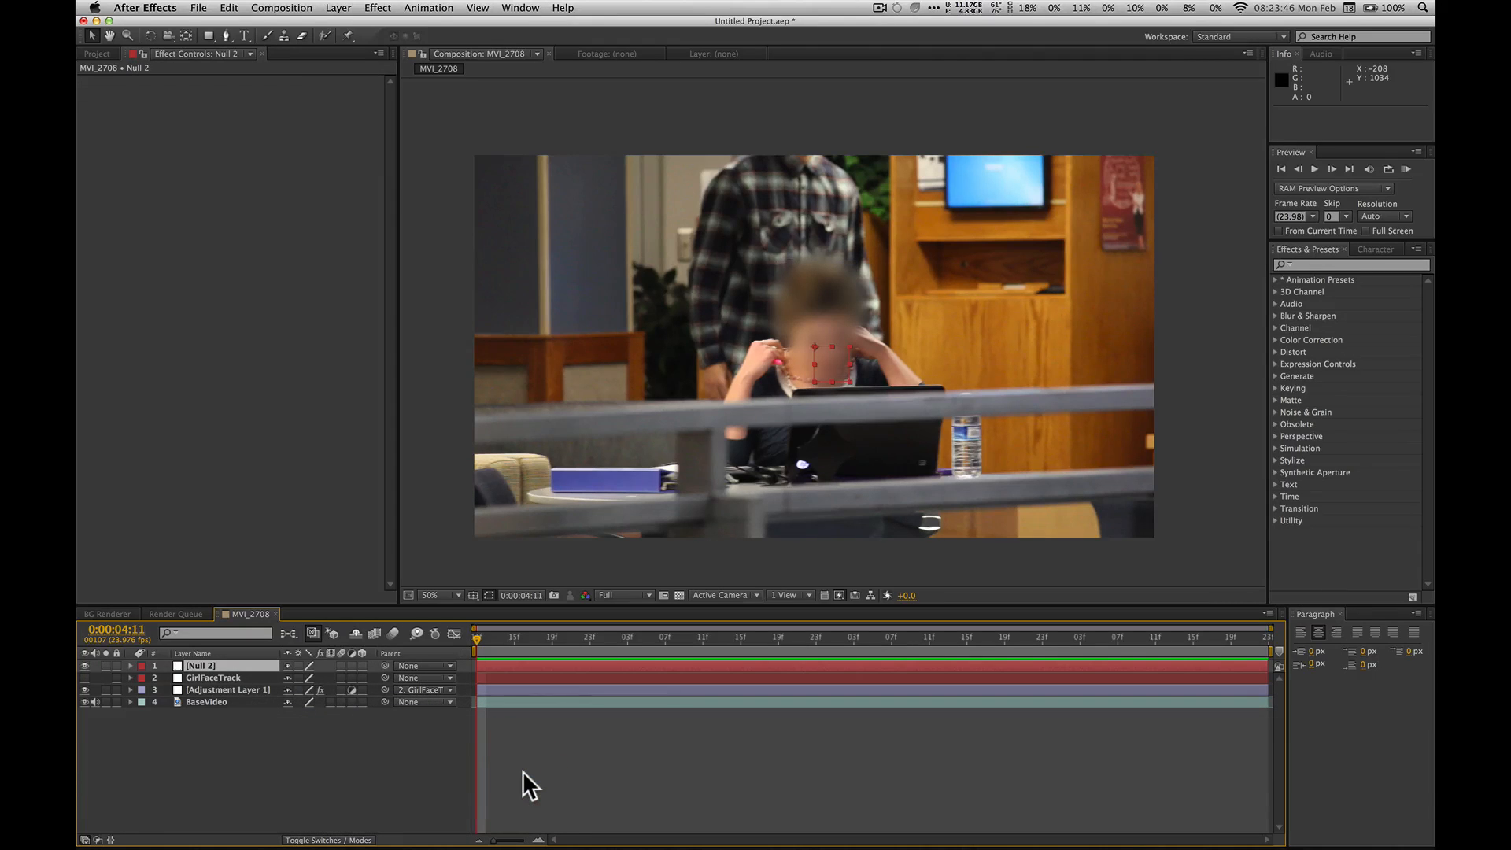
Step: Rename the new null with the man's first name followed by ShirtTrack, and hide it in the composition
right_click(198, 666)
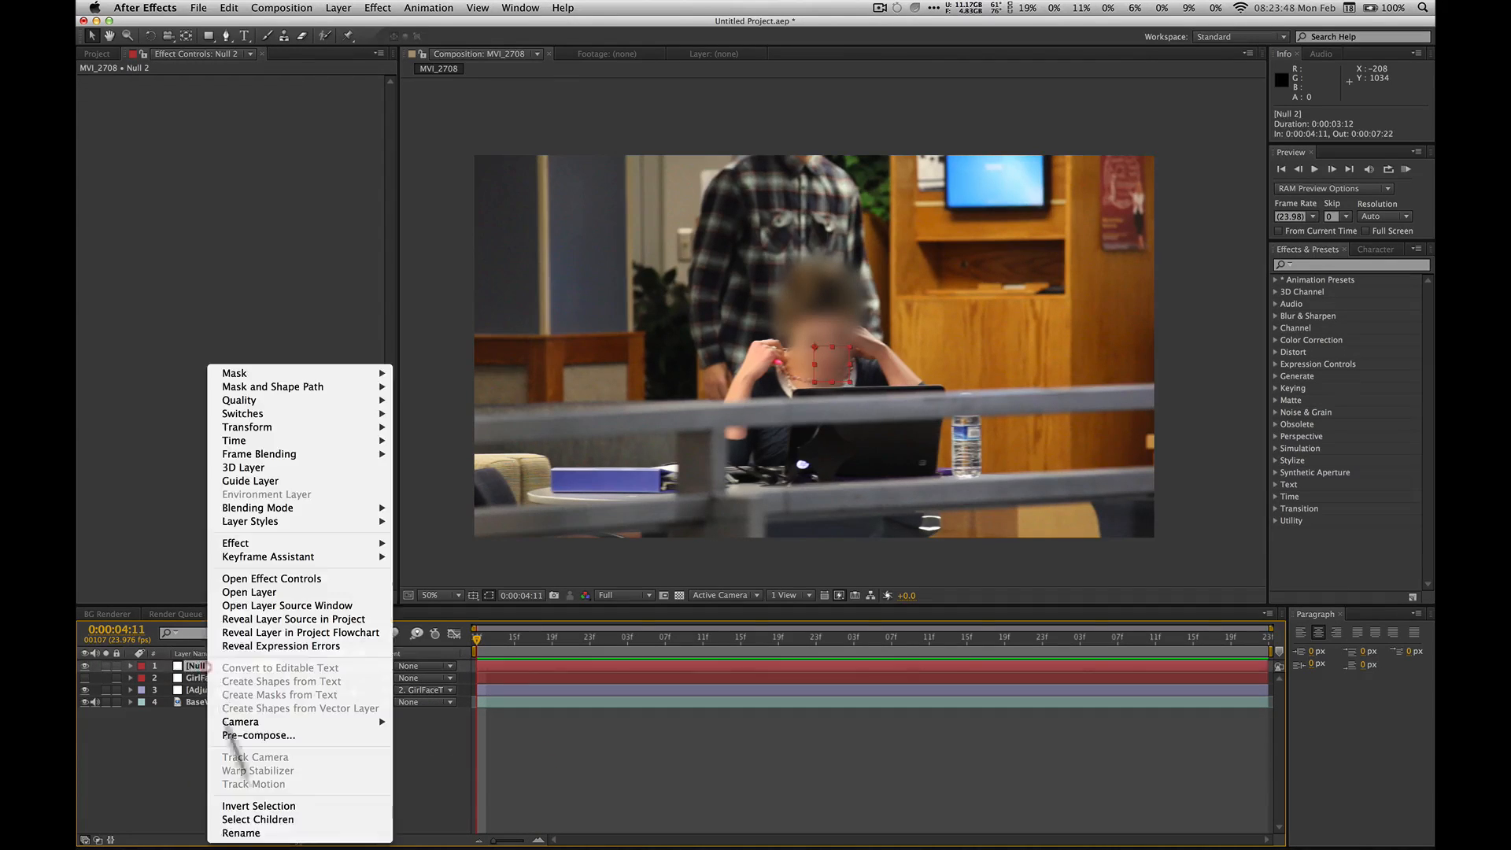
click(286, 833)
text(Andrew)
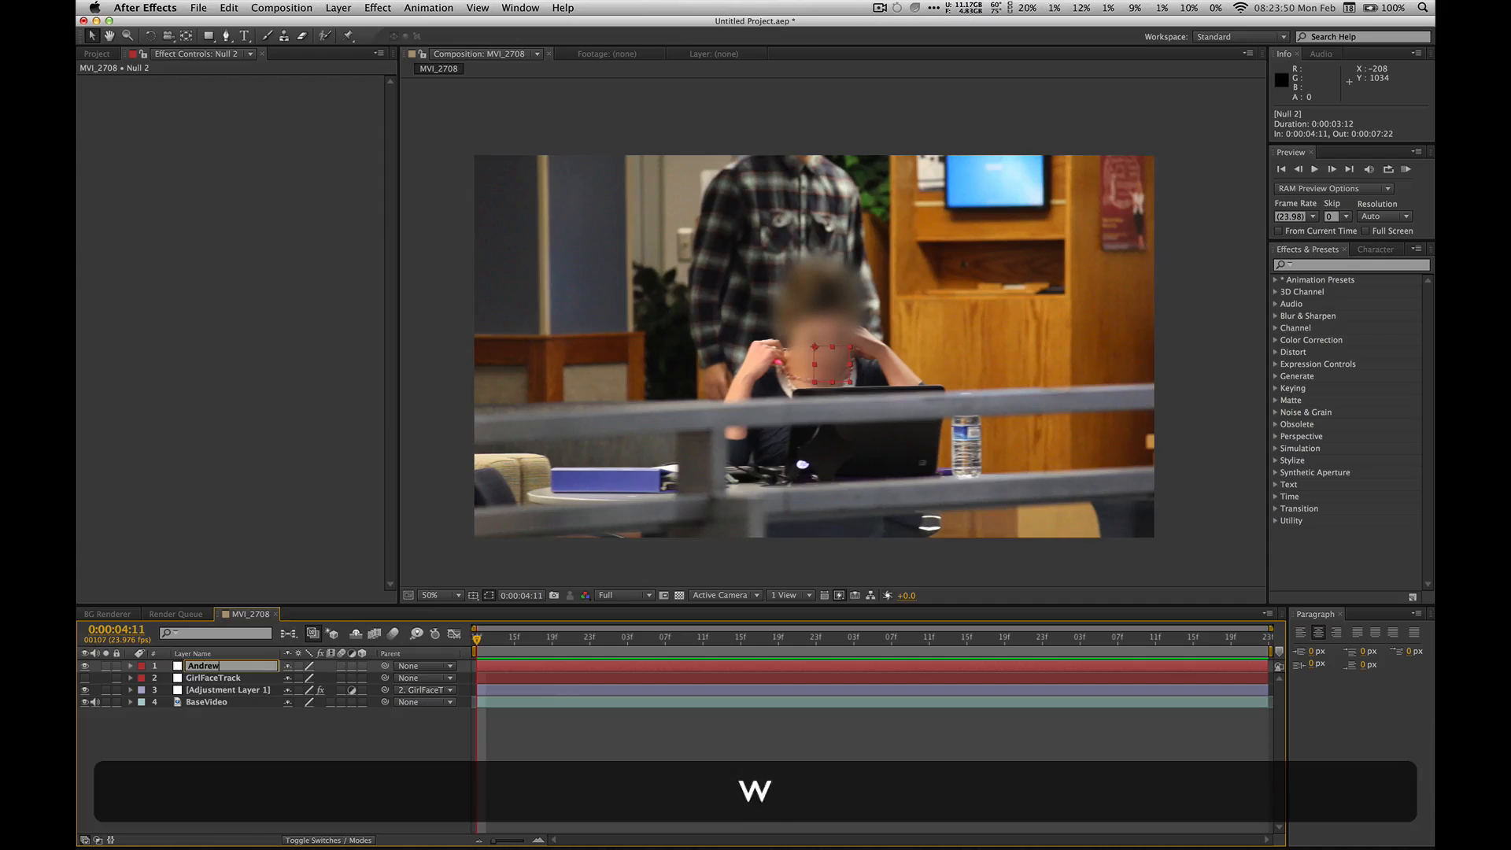
text(ShirtTrack)
key(Return)
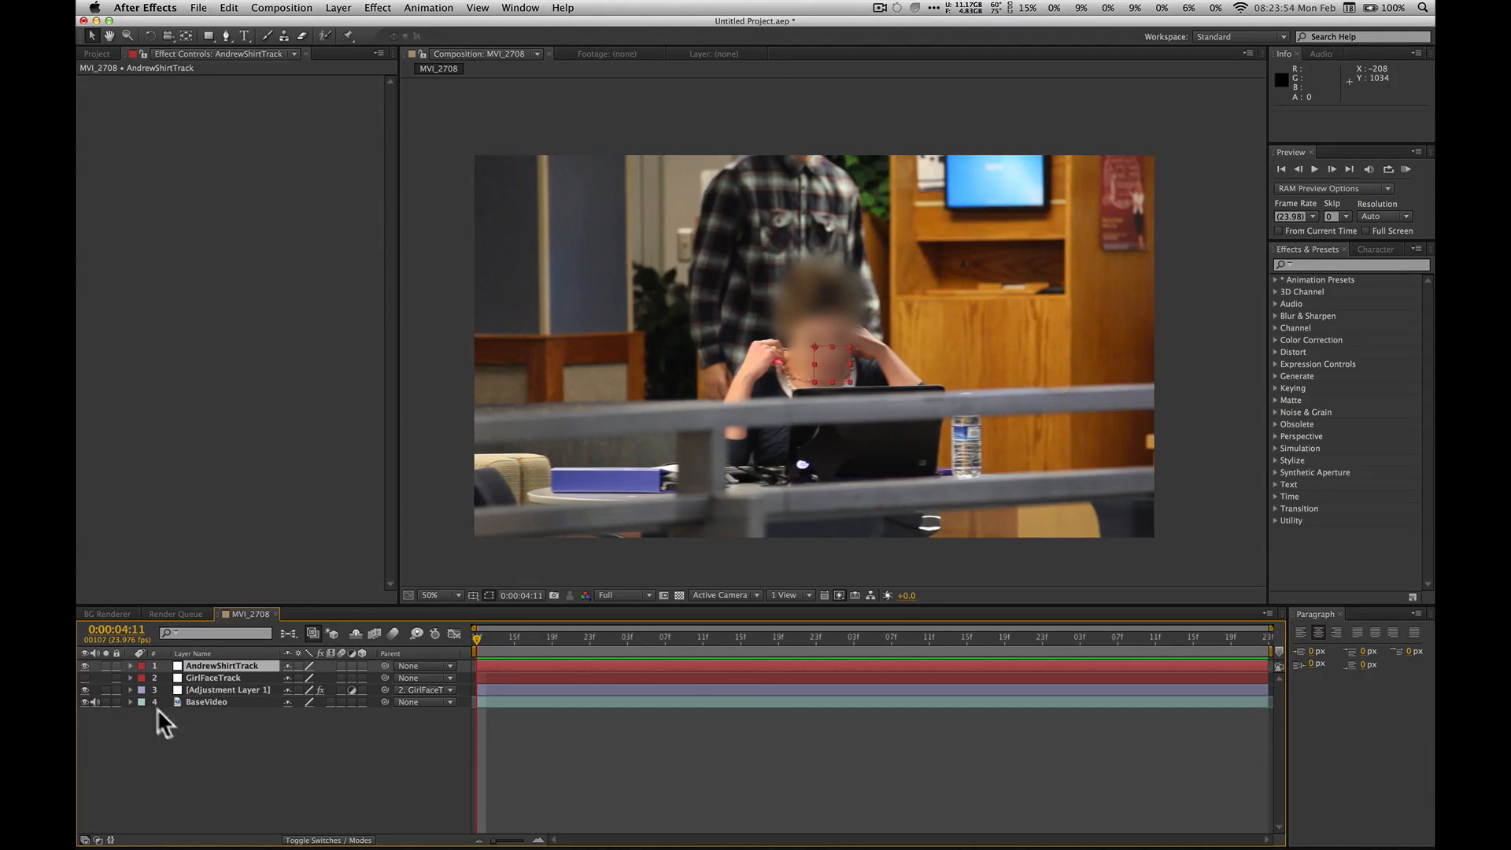
click(84, 666)
click(371, 777)
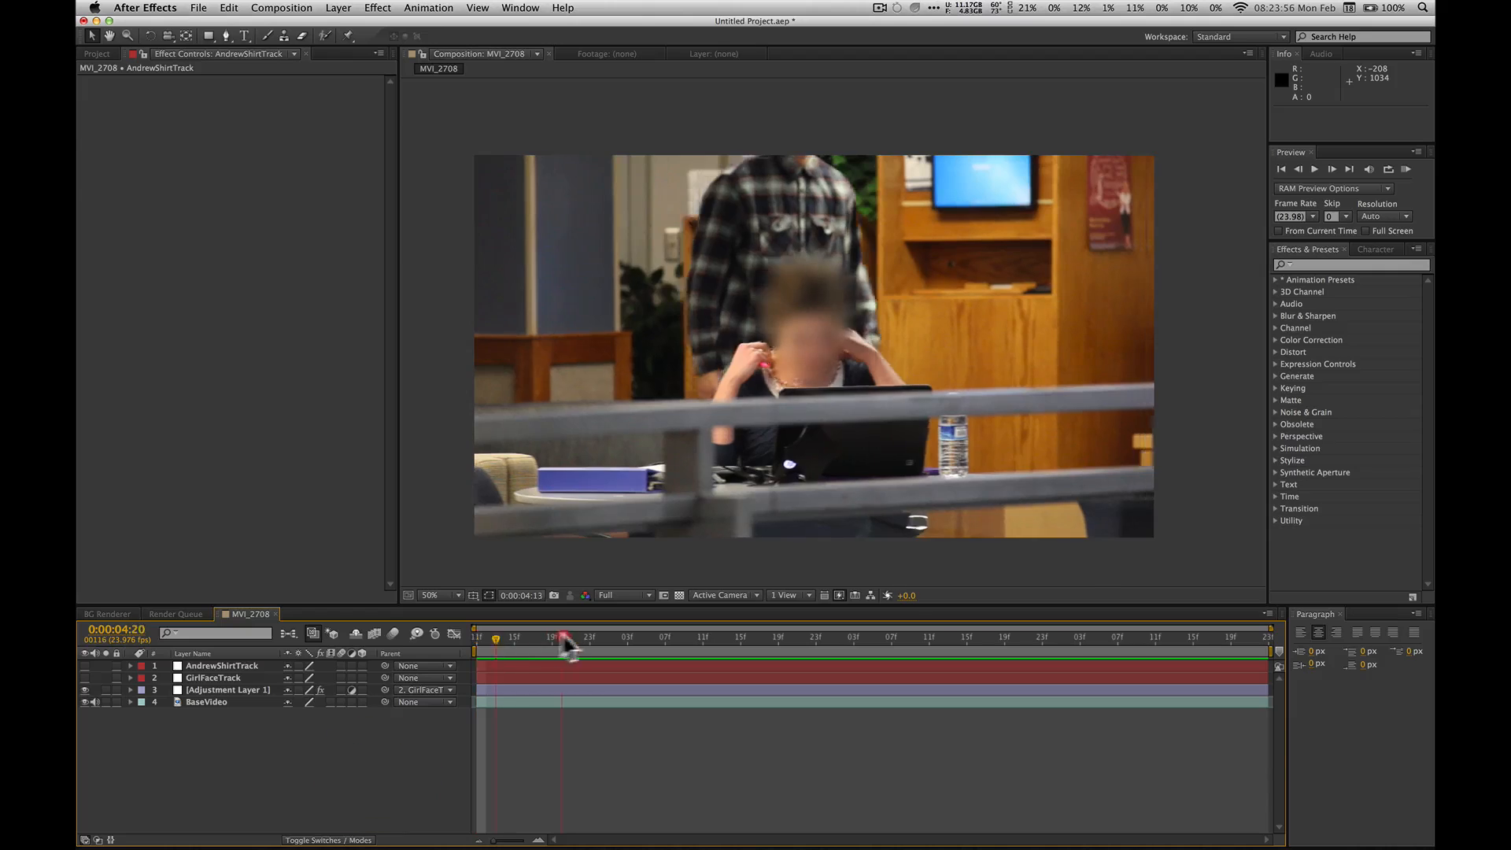
Step: Paste the copied Corner Pin tracking data onto the shirt-track null at 0:00:04:11
click(224, 666)
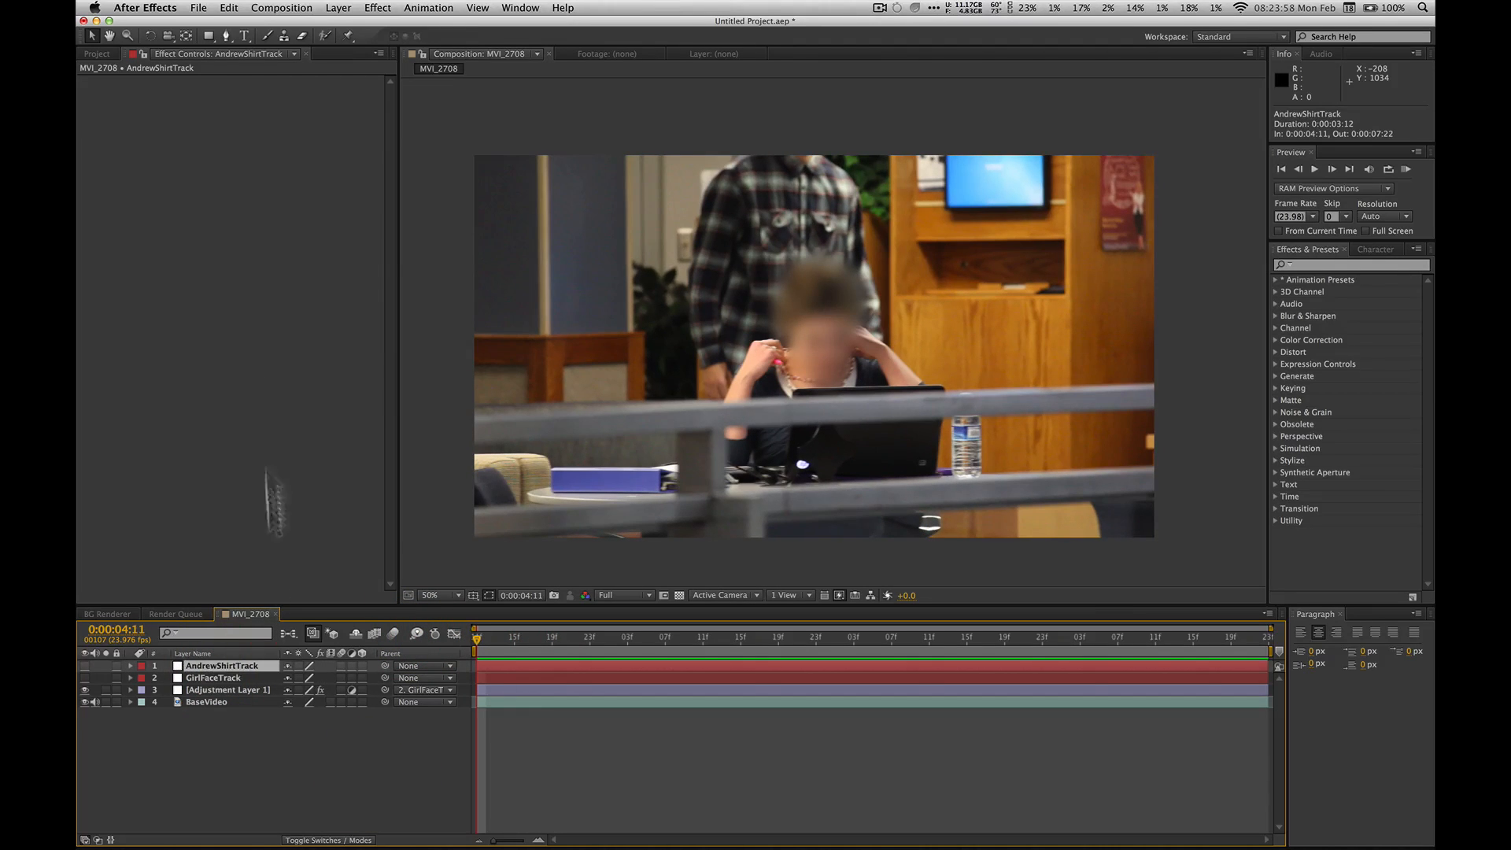
click(228, 8)
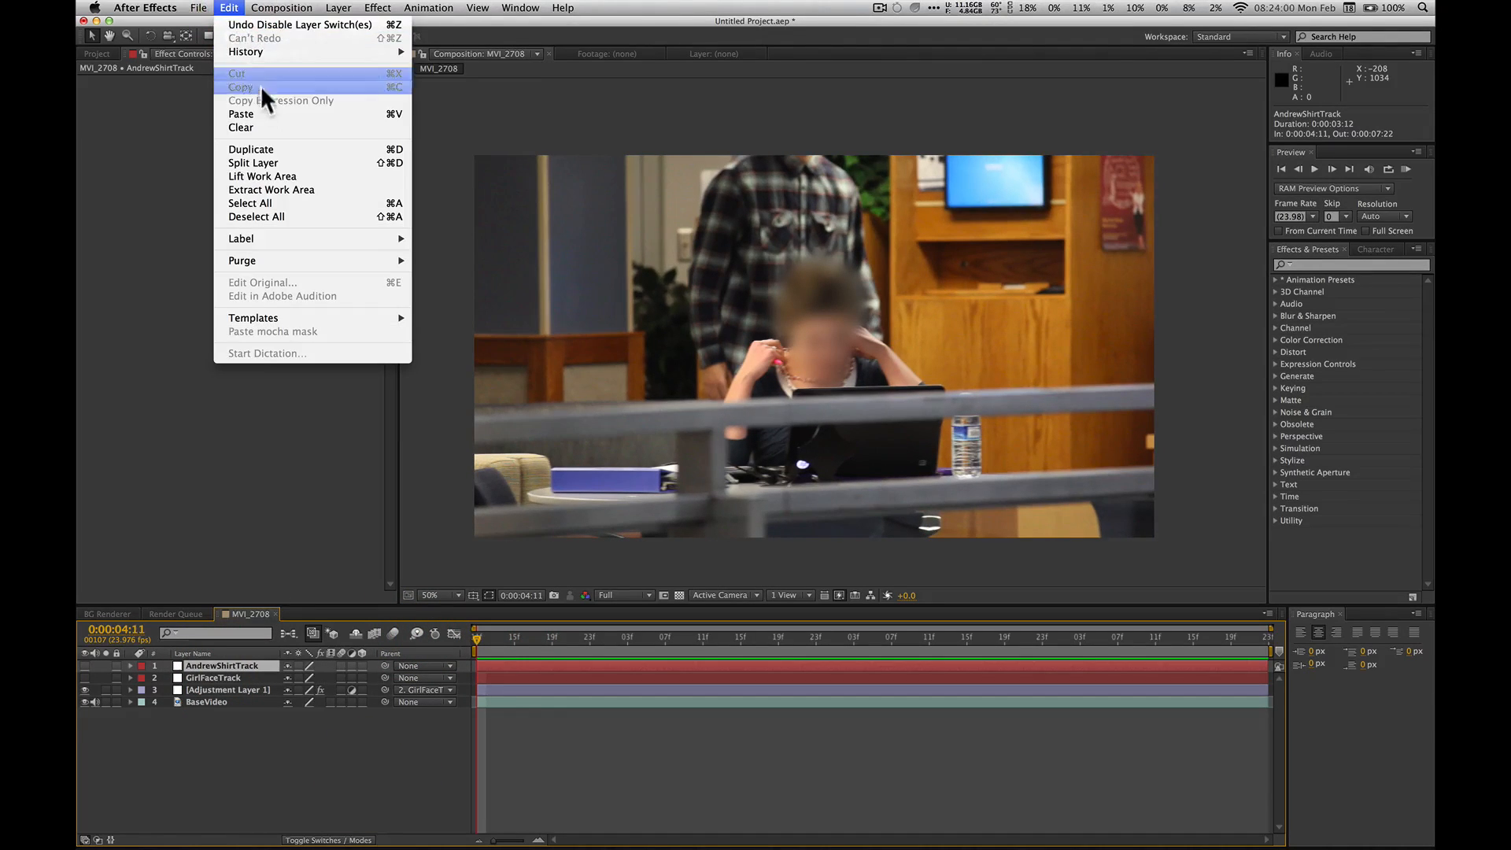
click(260, 114)
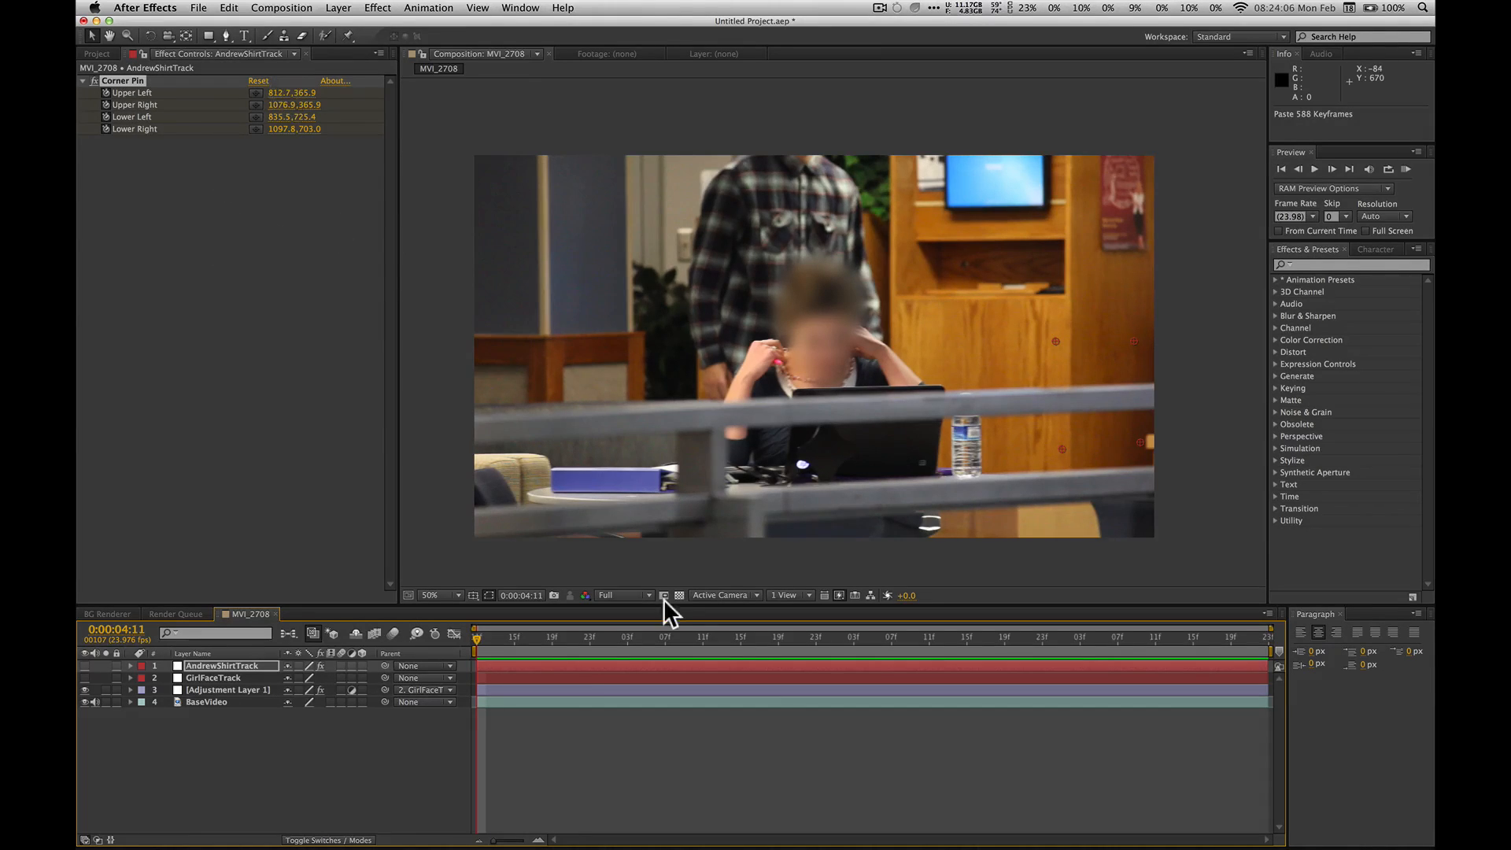
click(639, 773)
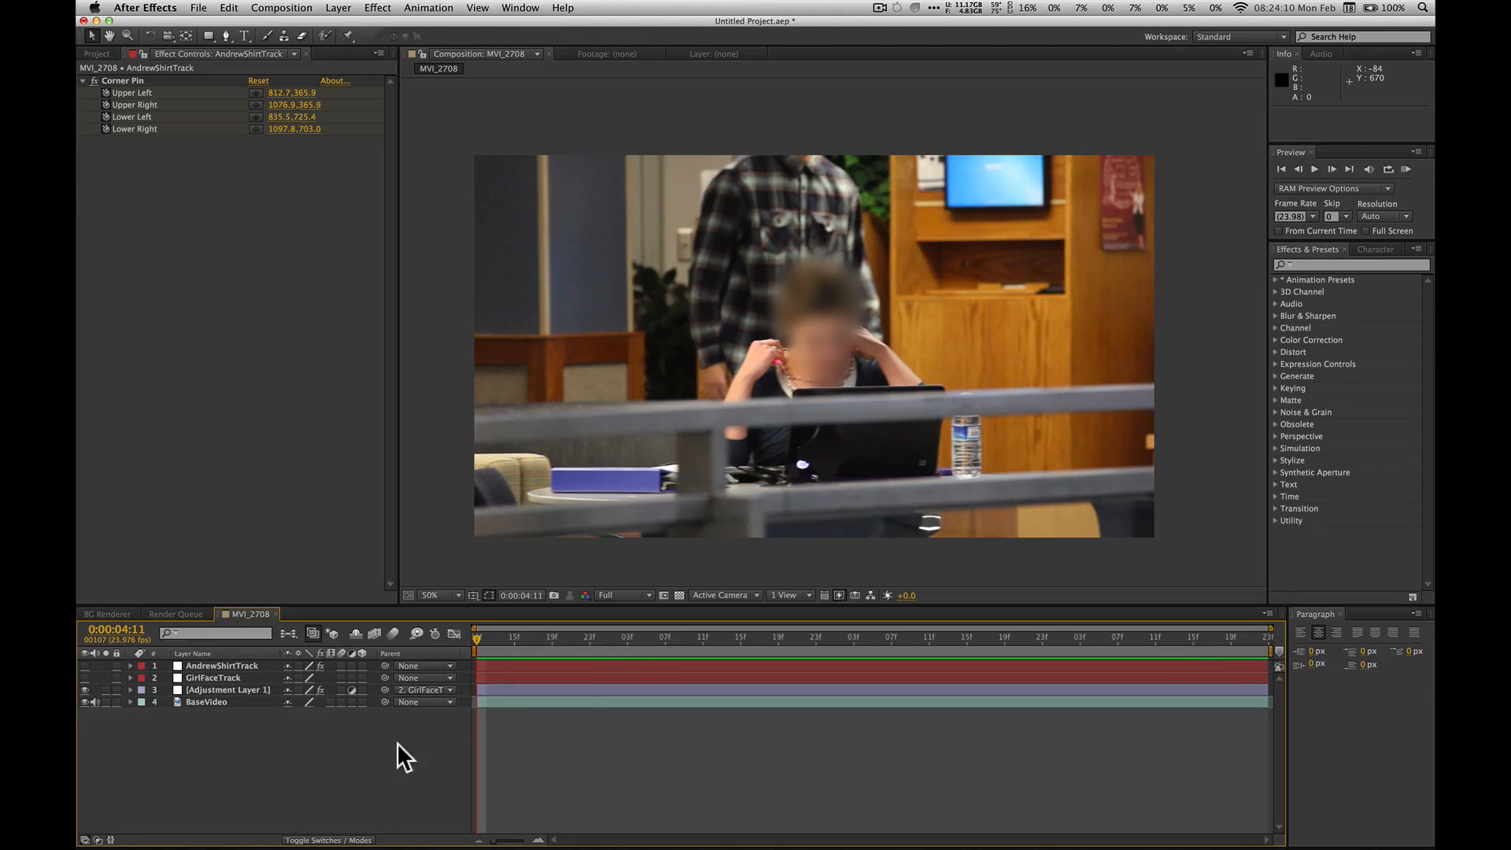
Step: Add a text layer reading lahwf and place it on the man's shirt at about 932, 206
right_click(289, 748)
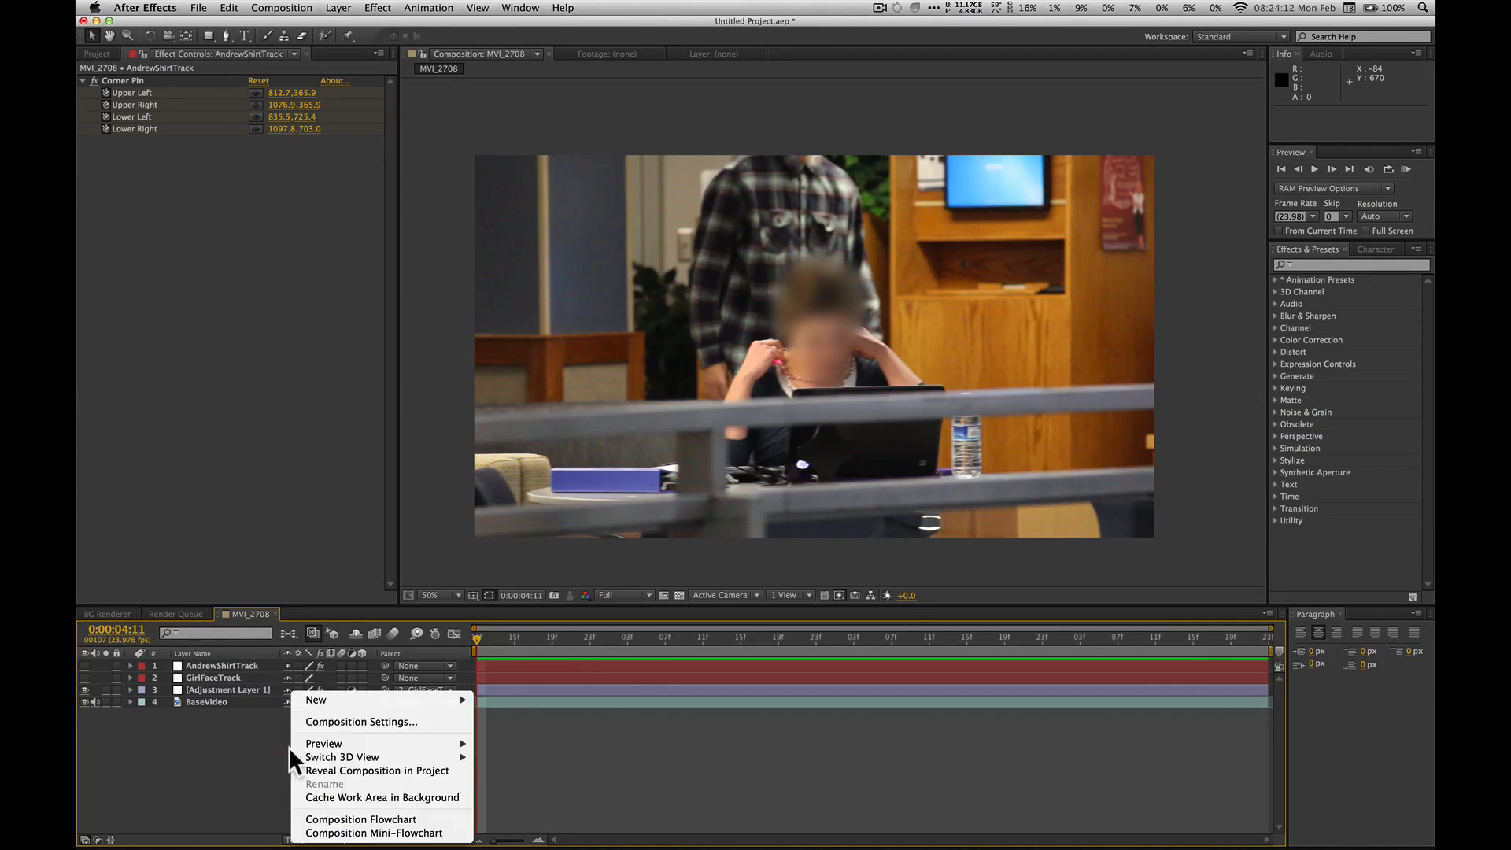
mouse_move(361, 700)
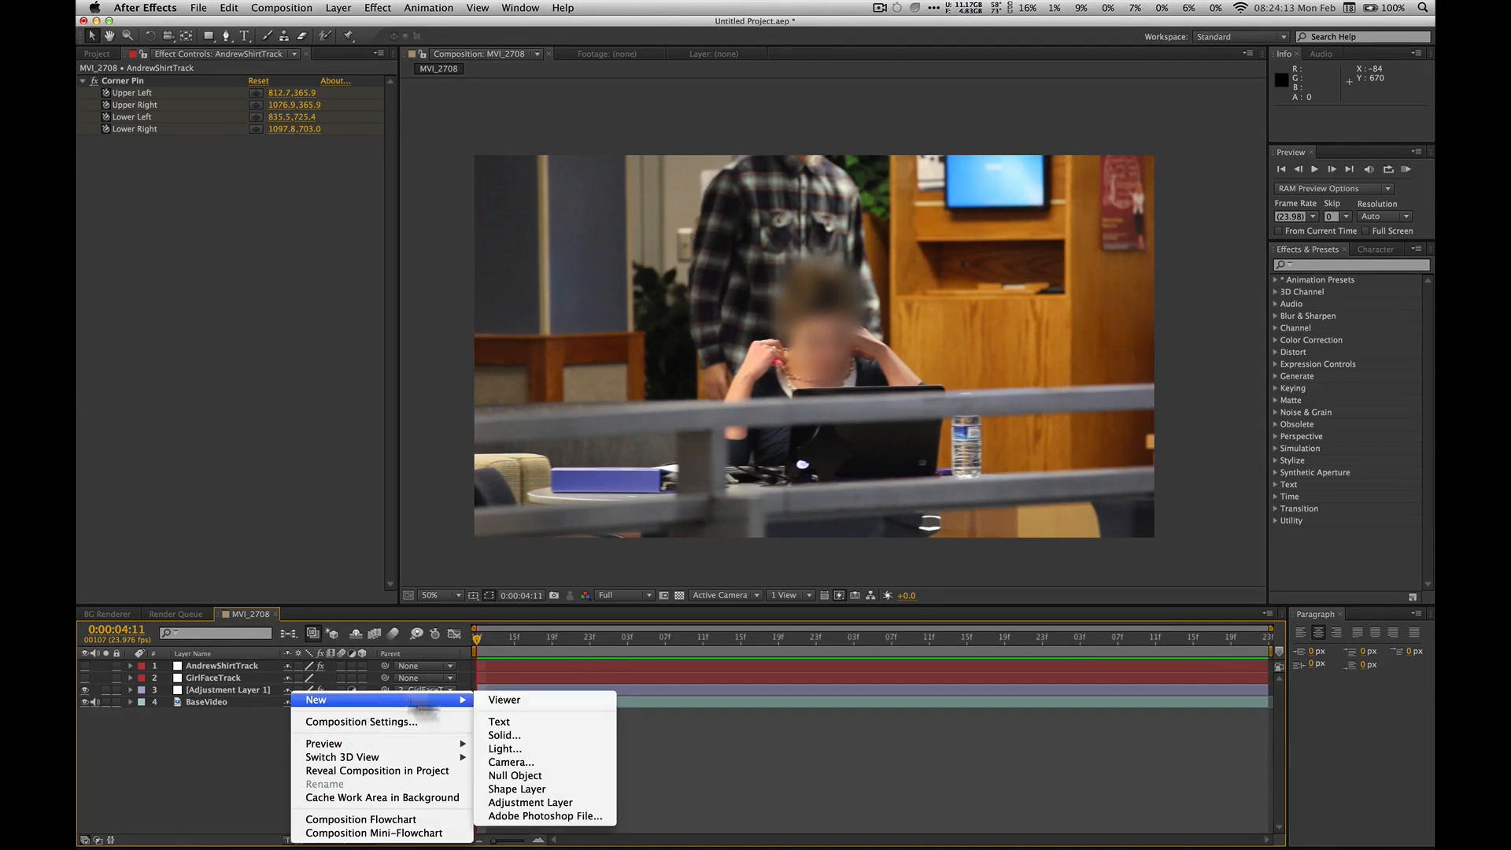
click(517, 721)
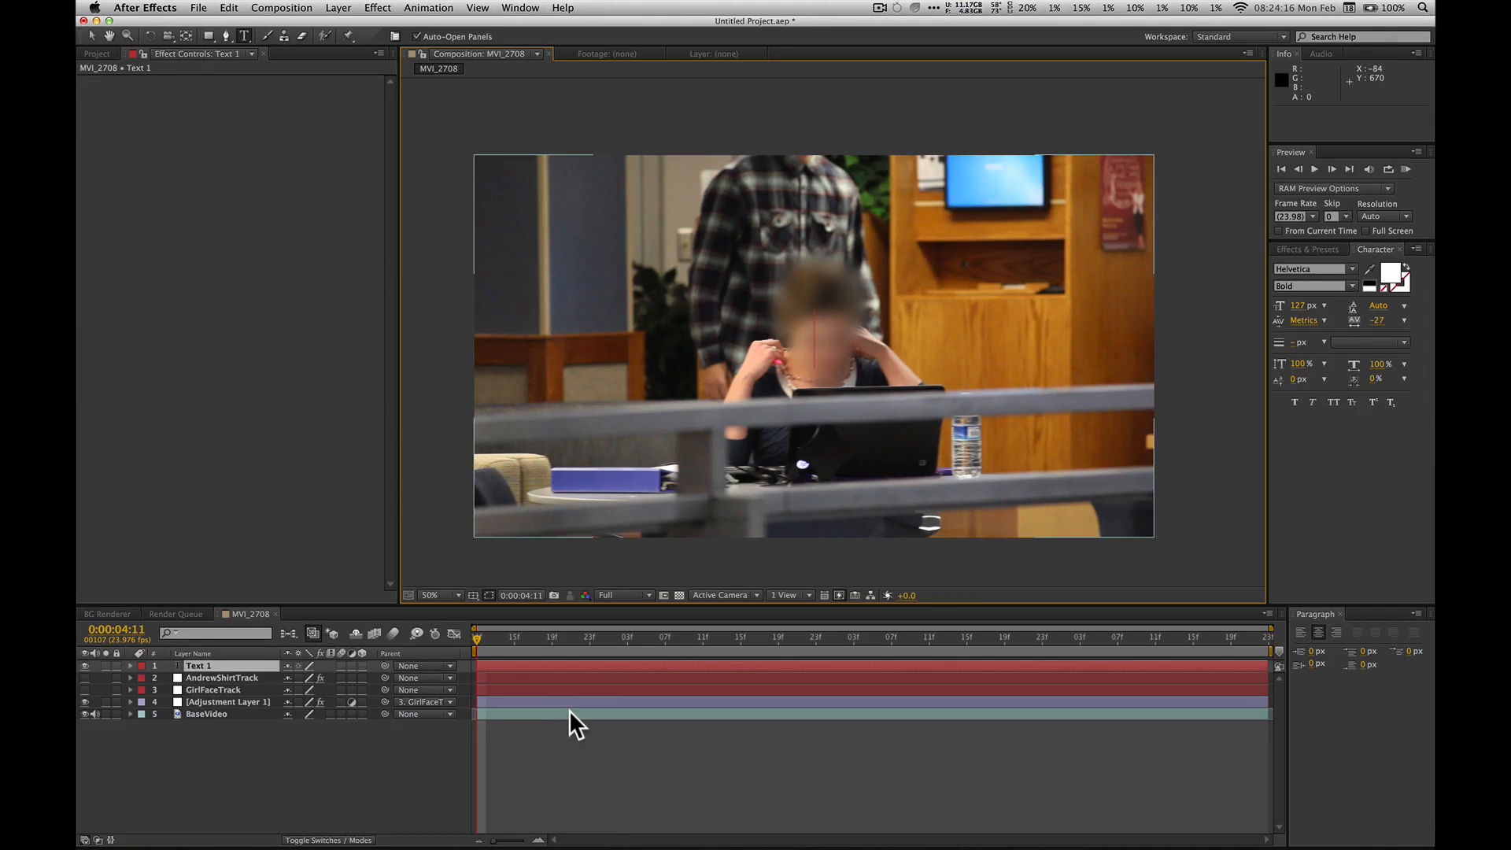
text(lahwf)
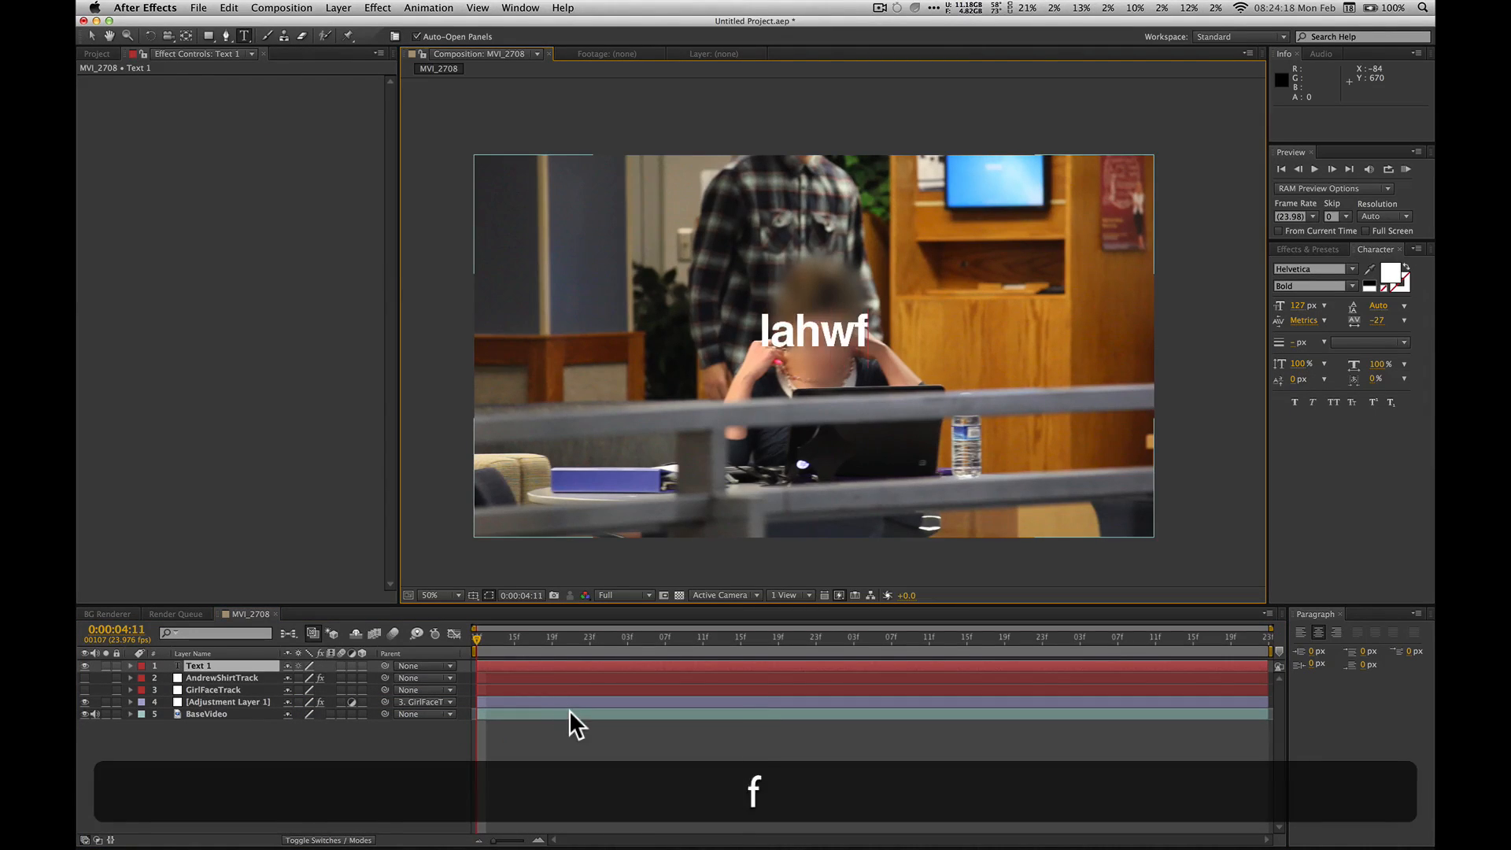
click(96, 37)
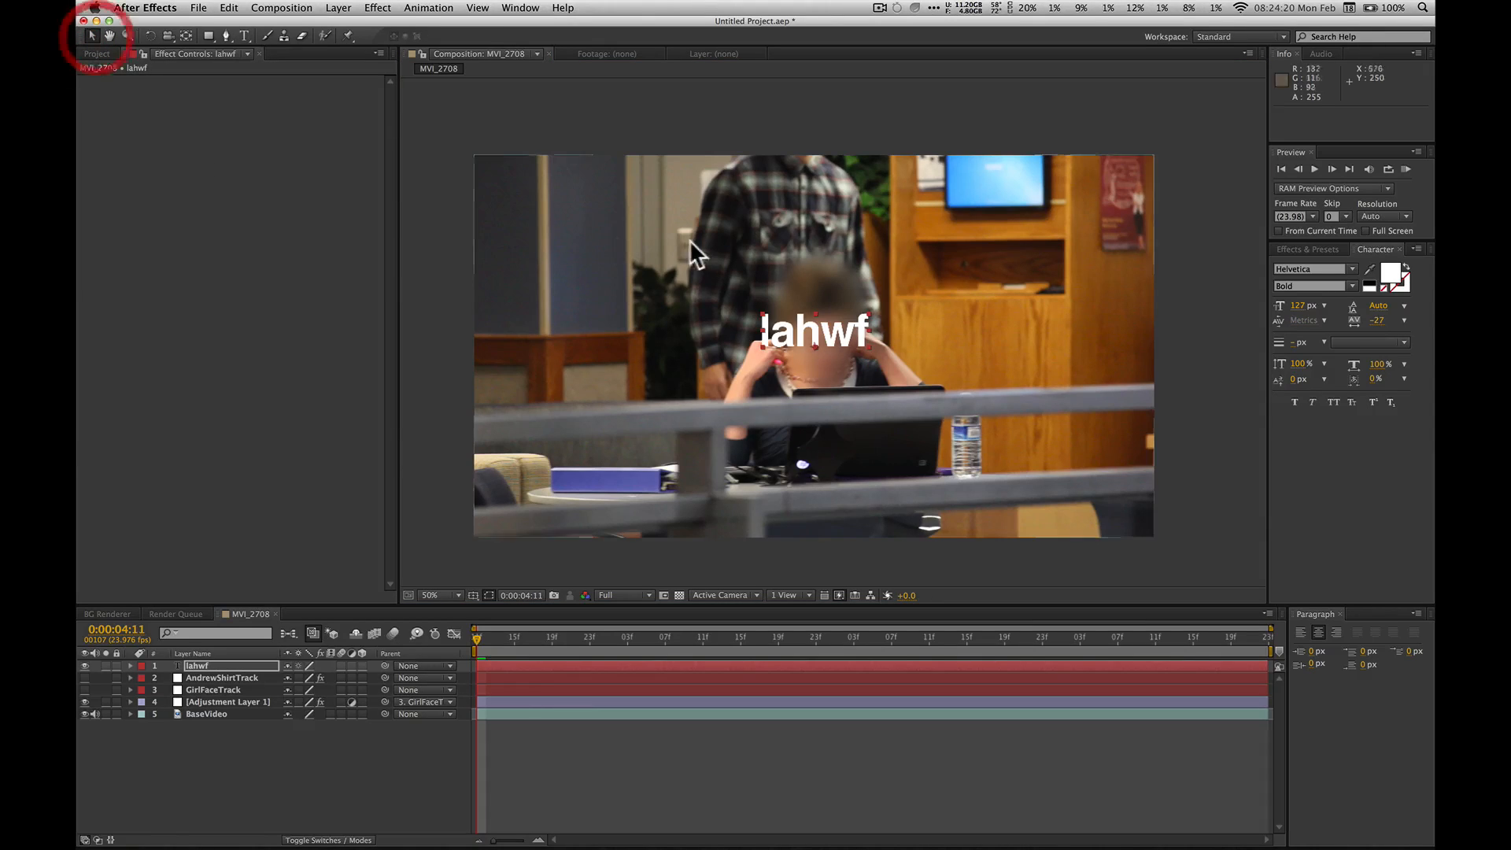
drag(833, 326, 824, 203)
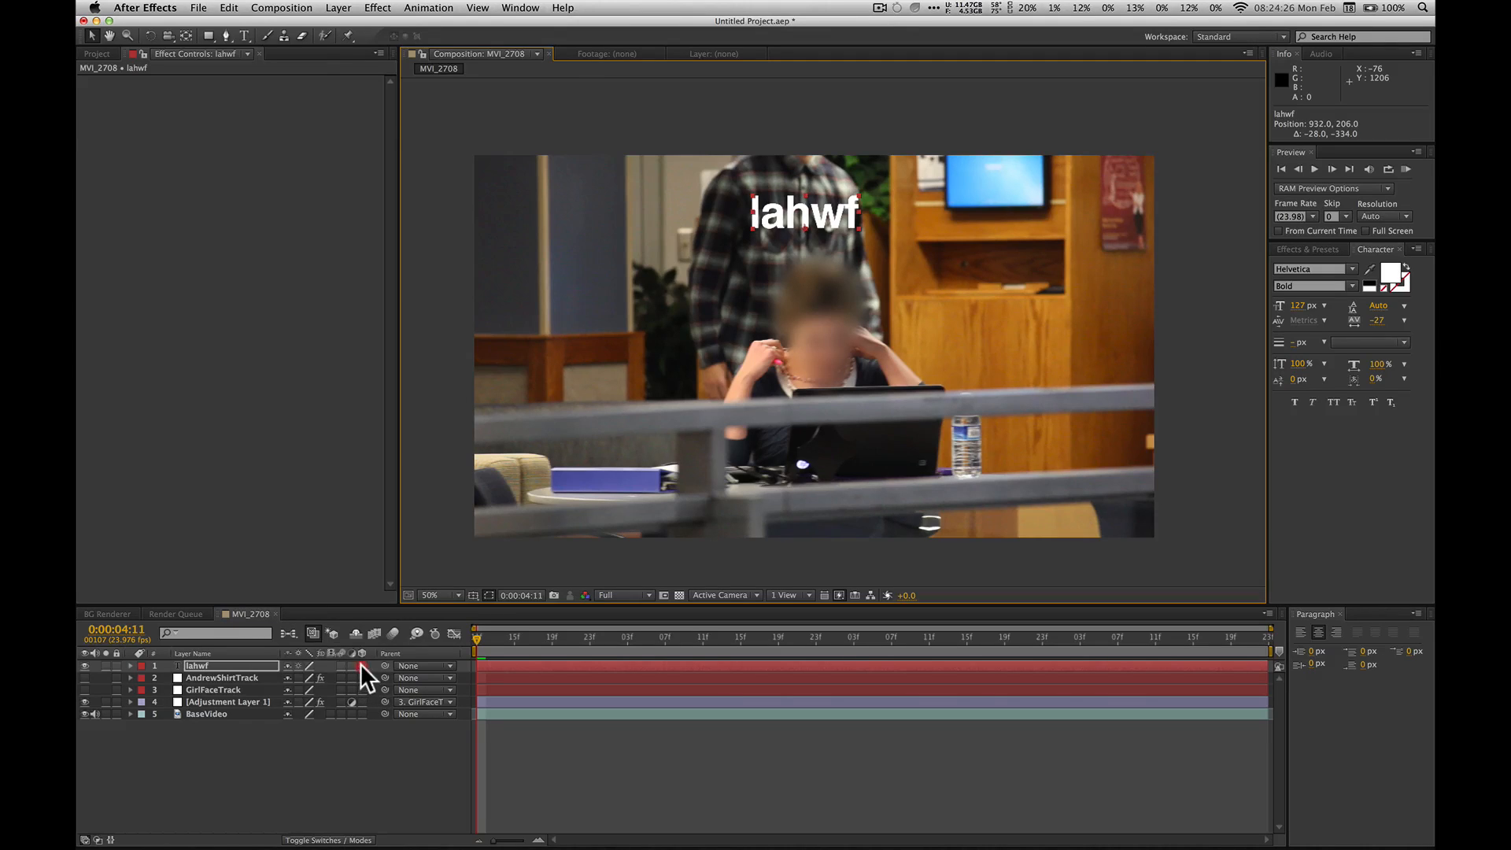
Step: Make the lahwf text layer 3D and rotate it around the Y axis to about 321.5° to match the shirt's angle
click(362, 666)
key(z)
click(802, 233)
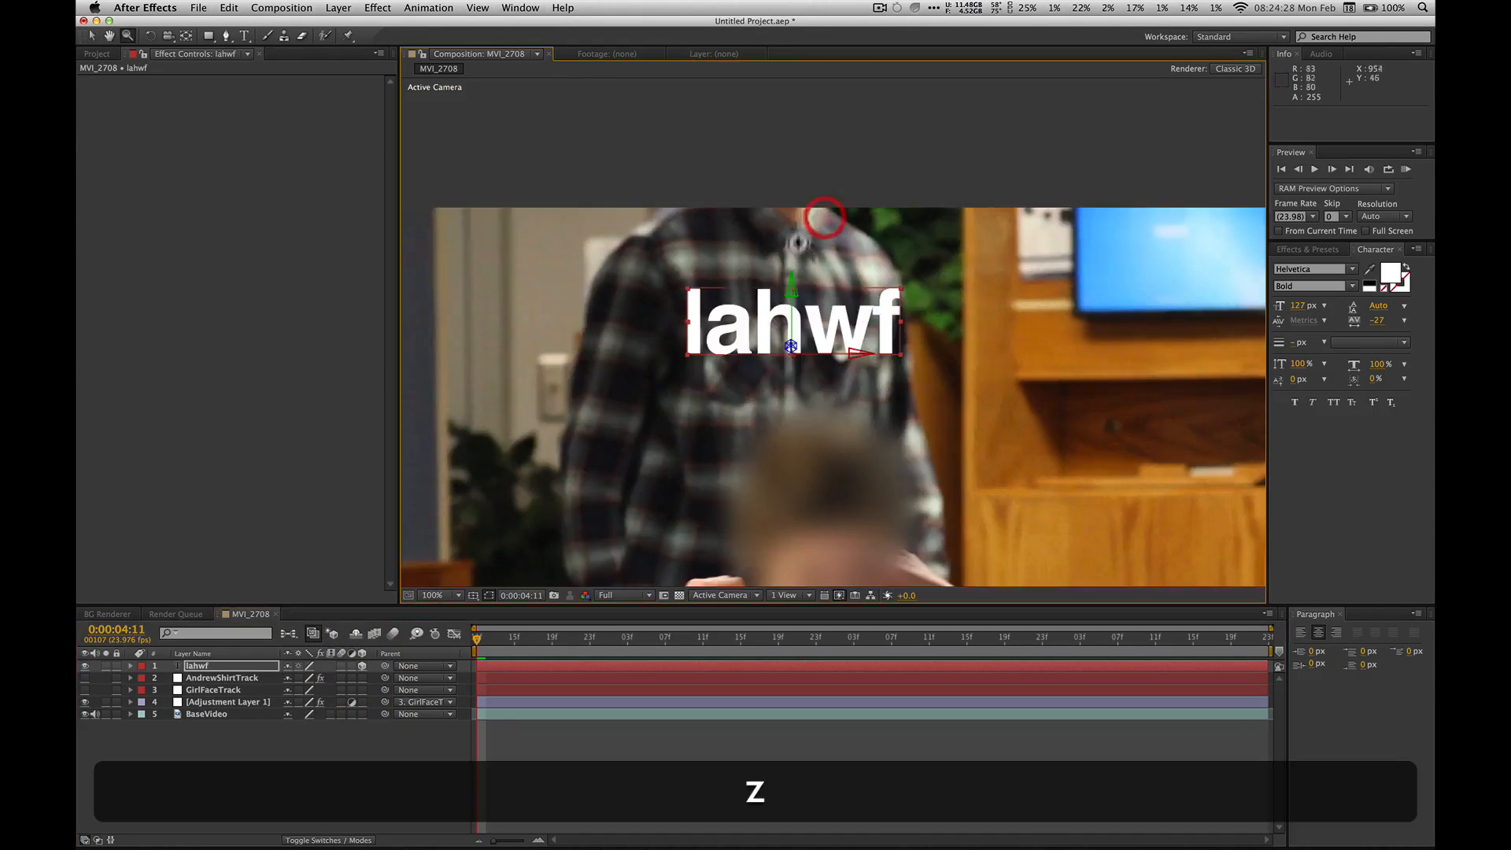
click(801, 236)
click(801, 238)
key(w)
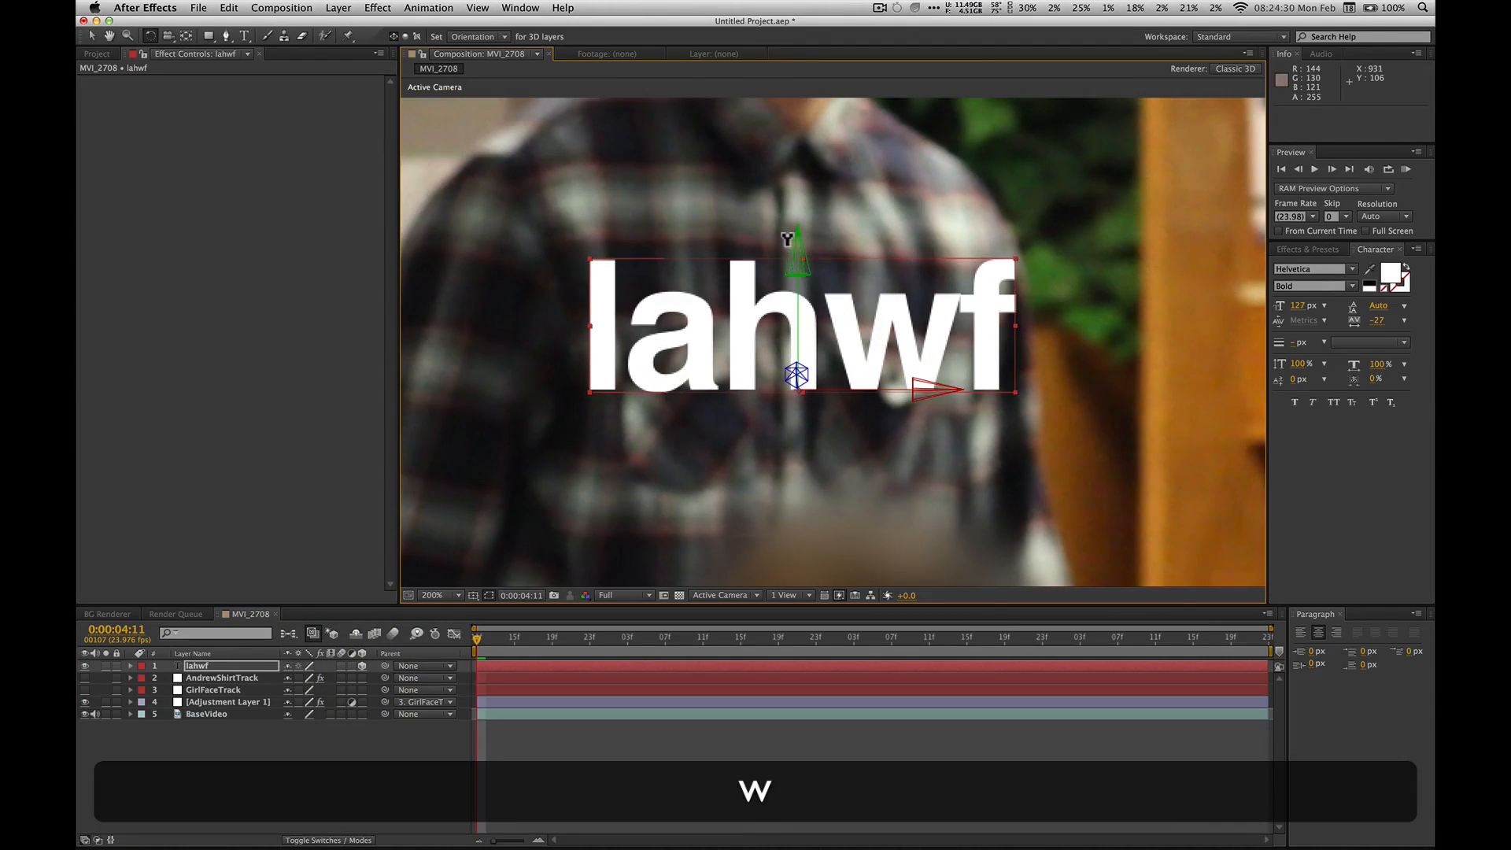
drag(800, 238, 823, 236)
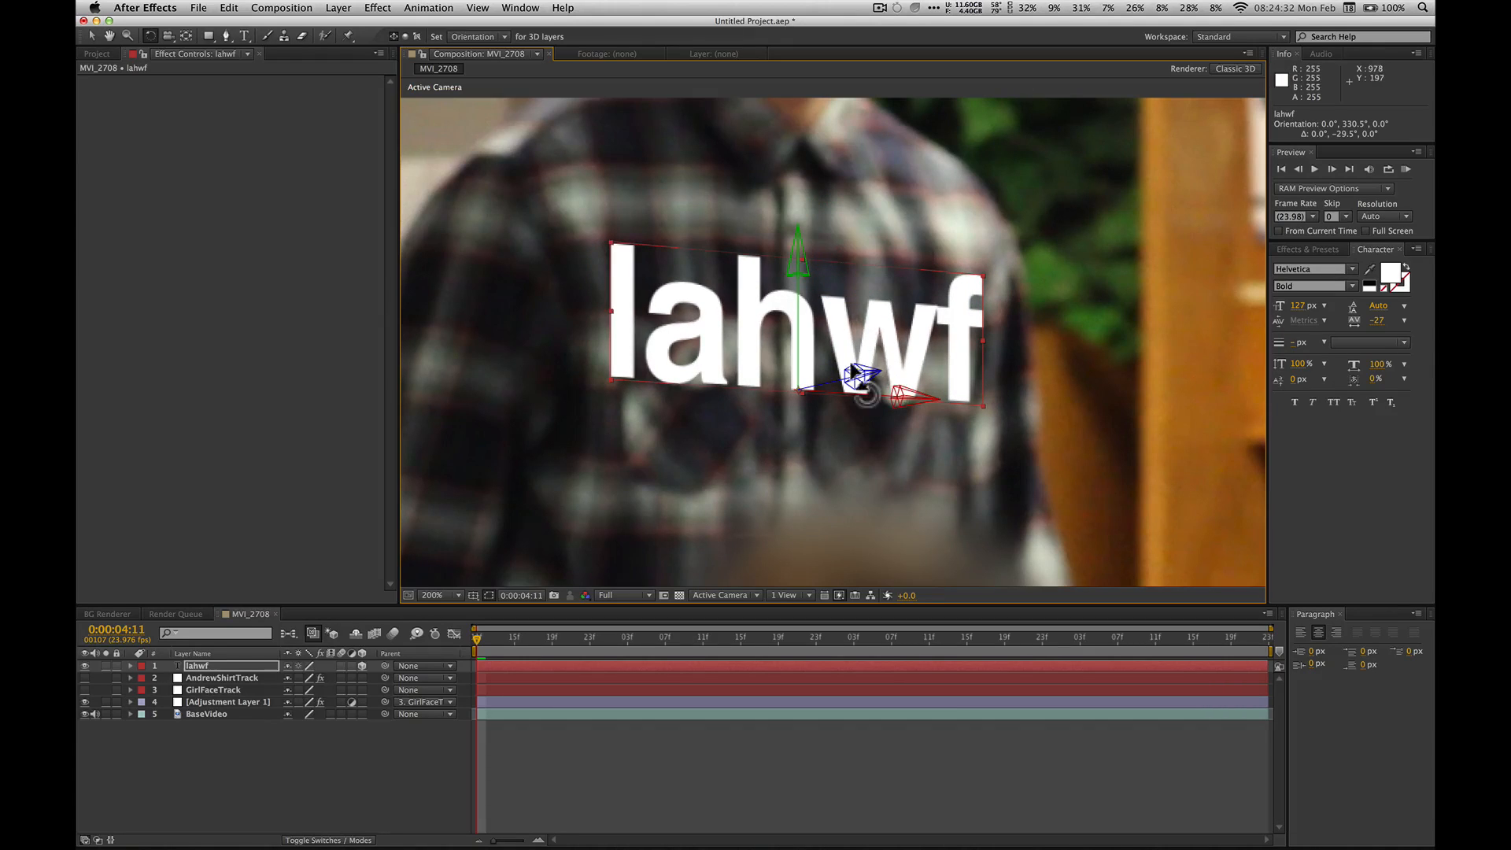
mouse_move(849, 368)
mouse_down()
mouse_move(906, 409)
mouse_move(857, 375)
mouse_up()
drag(809, 265, 800, 256)
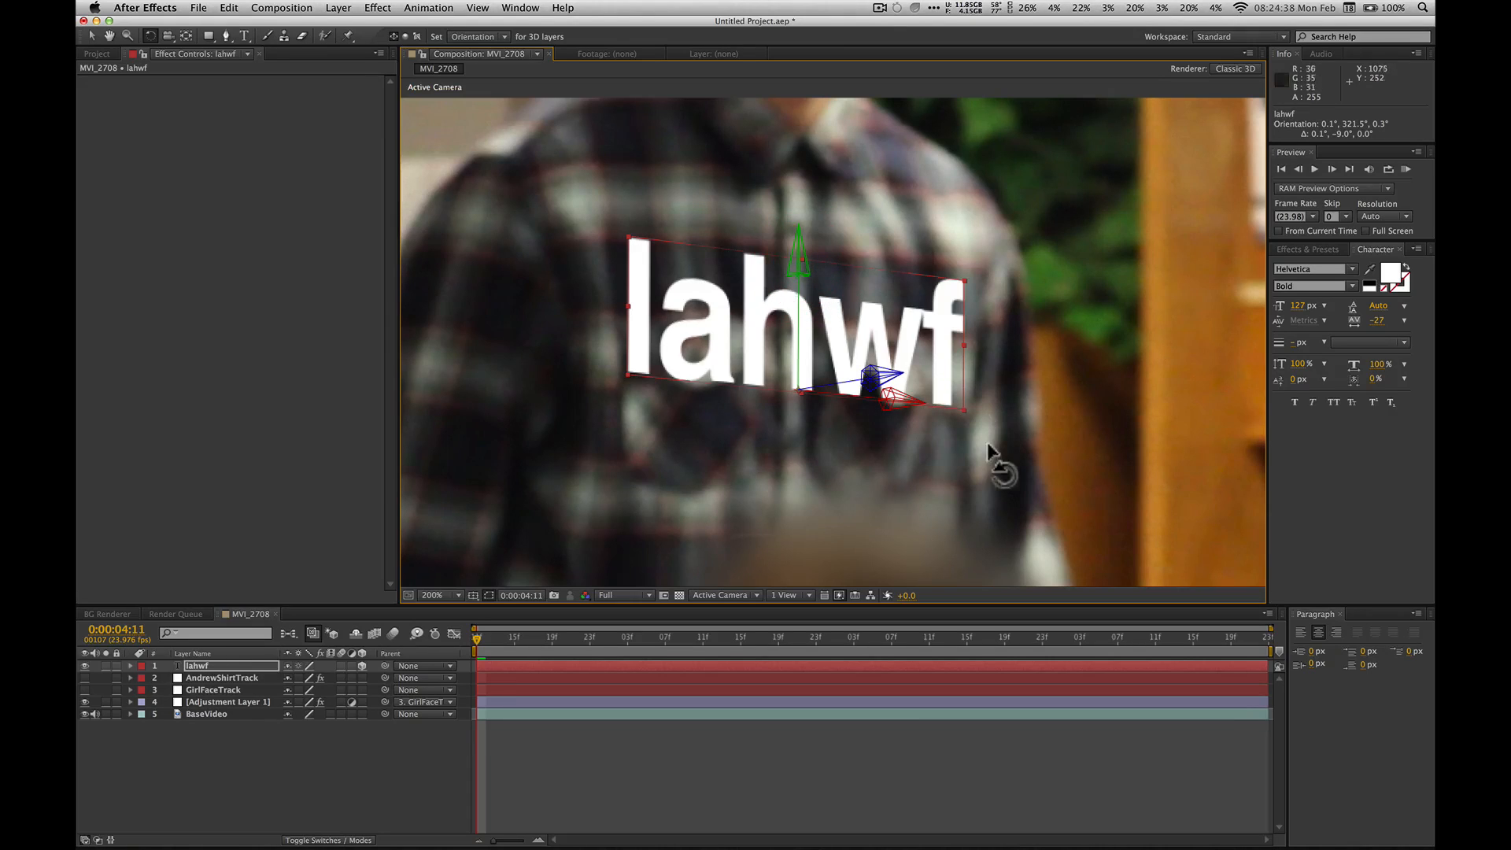
key(v)
key(alt+z)
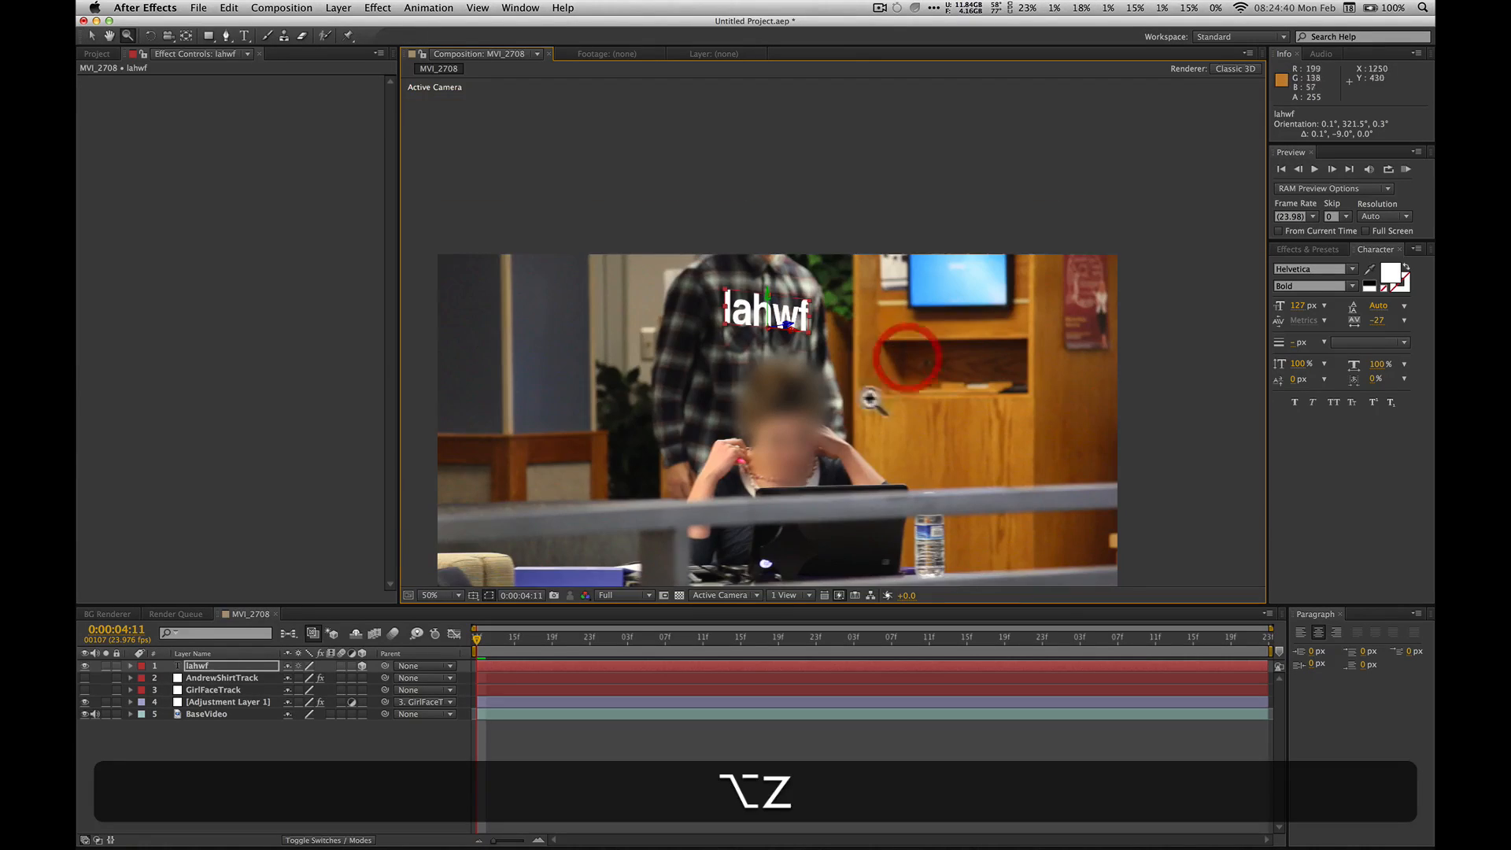
drag(872, 333, 887, 331)
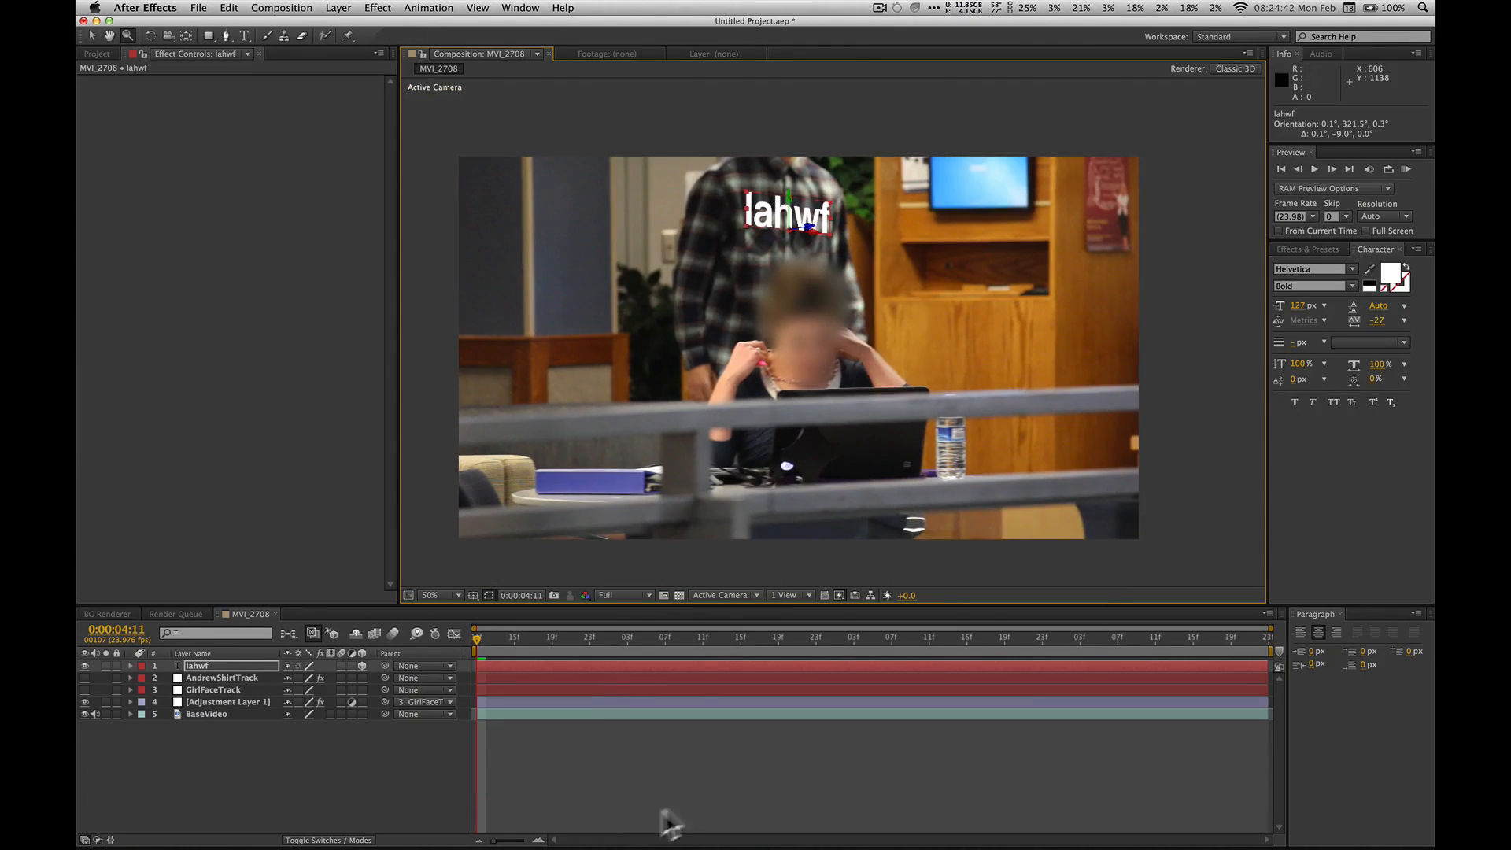
click(678, 795)
key(v)
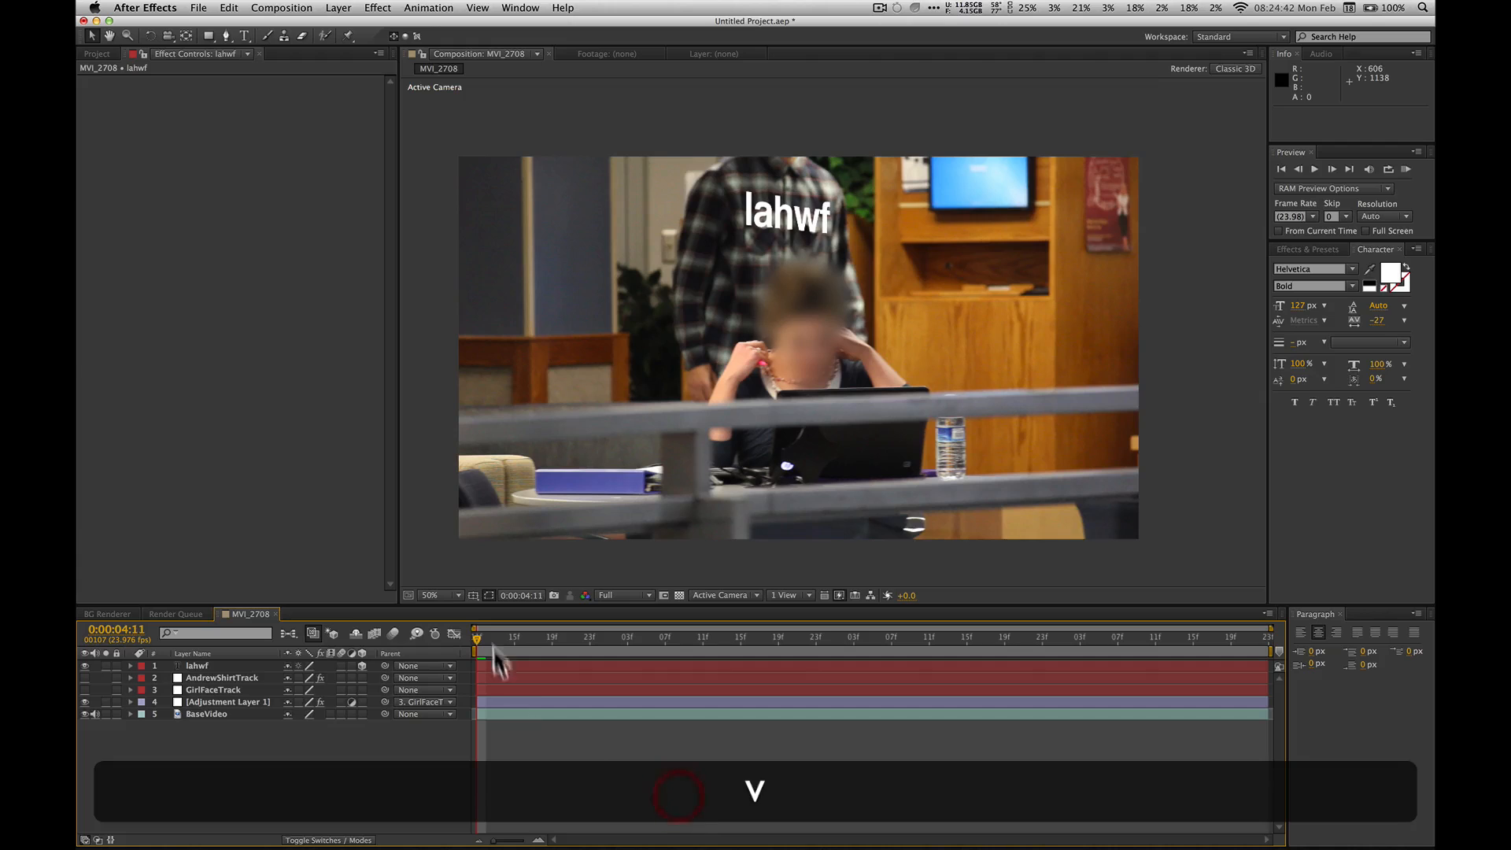
Step: Move the lahwf text layer below the GirlFaceTrack null in the layer stack
click(215, 674)
click(225, 666)
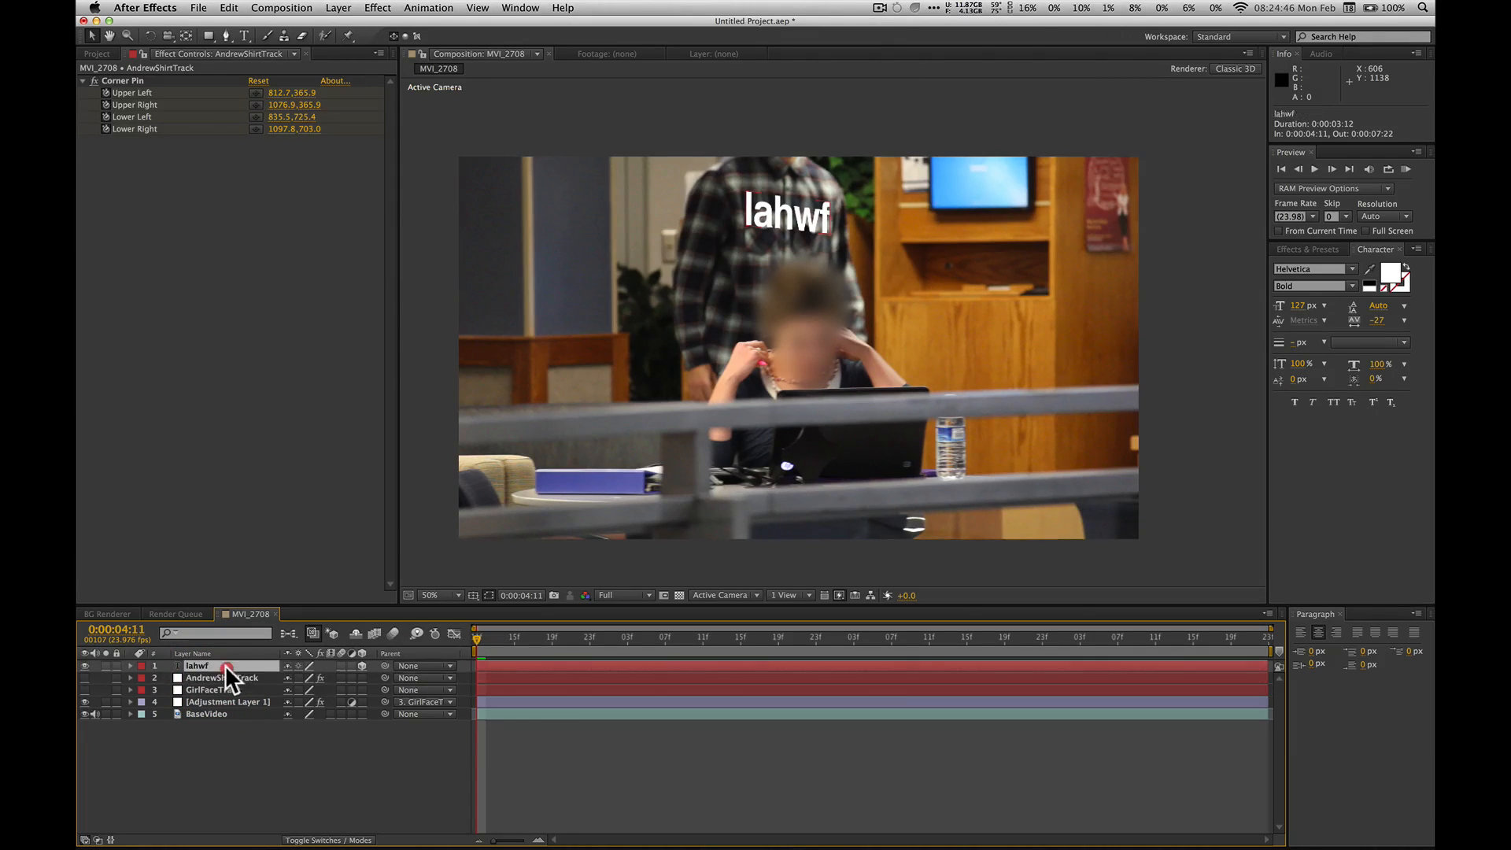
drag(225, 665, 225, 691)
click(283, 739)
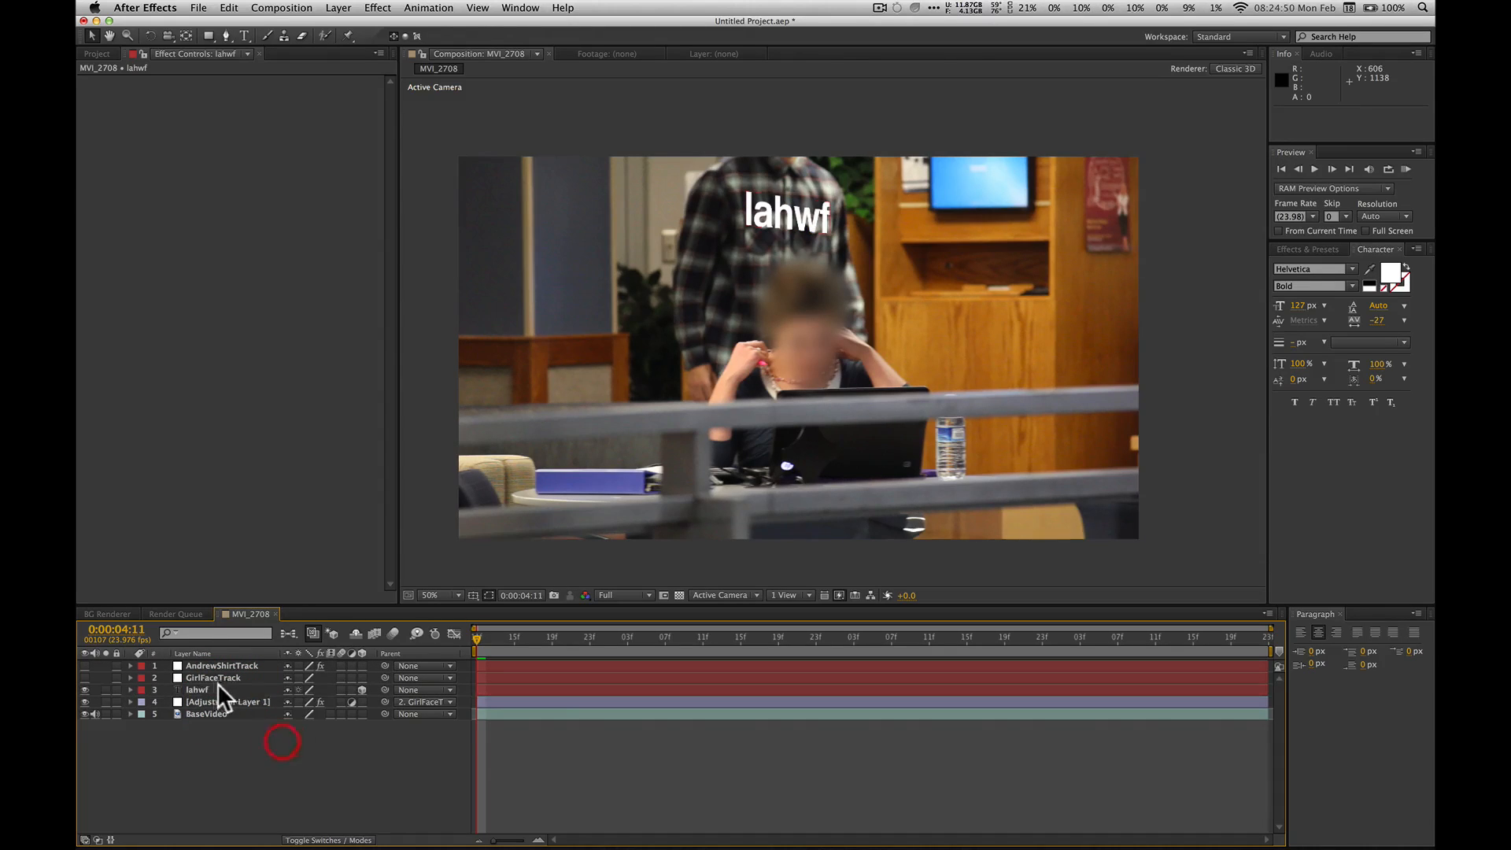
Step: Parent the lahwf text layer to the shirt-track null
click(209, 686)
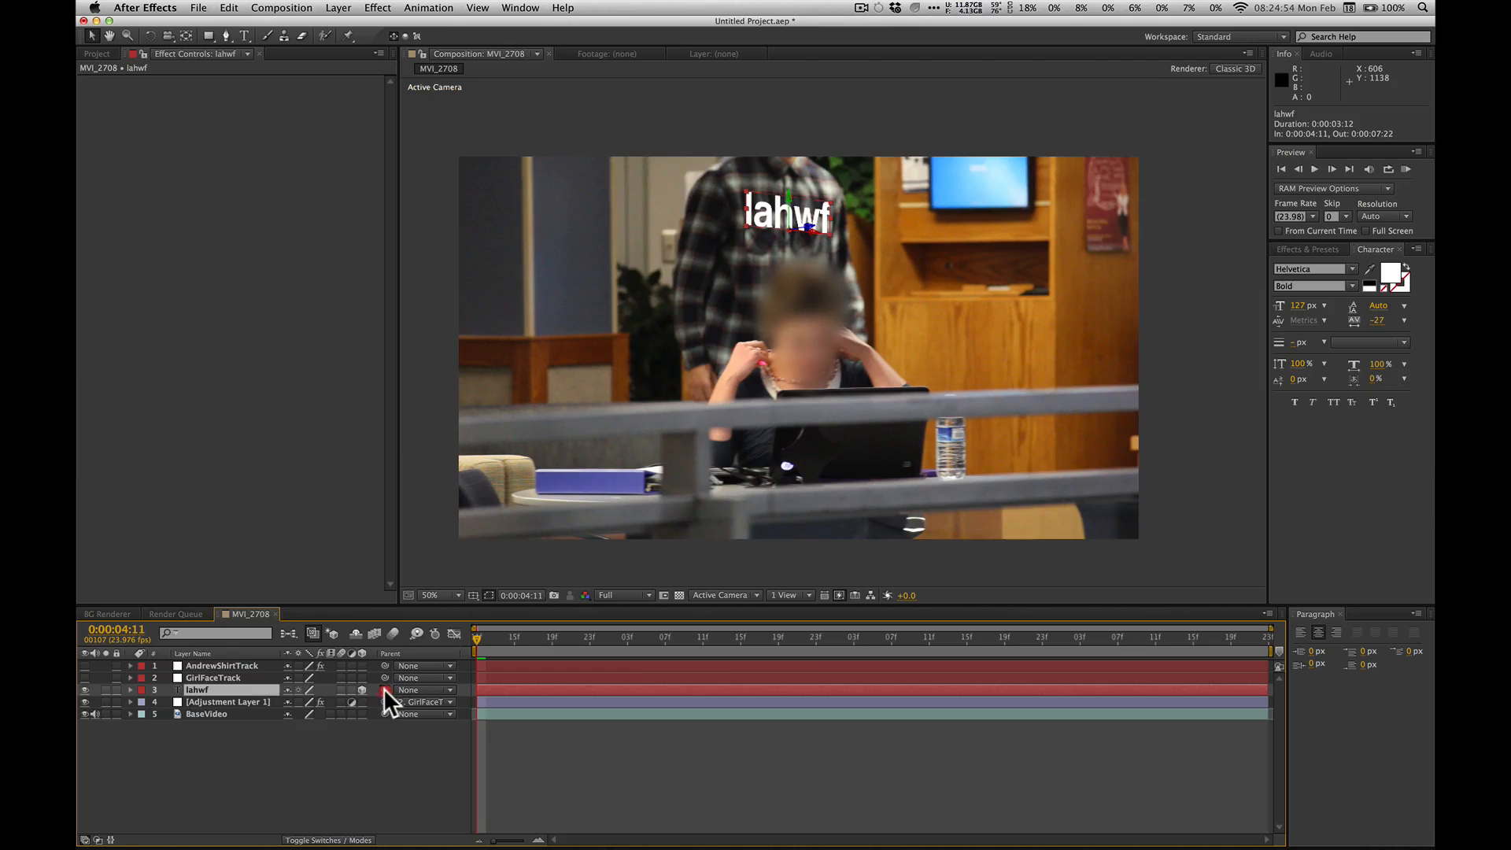
drag(384, 688, 198, 663)
click(639, 757)
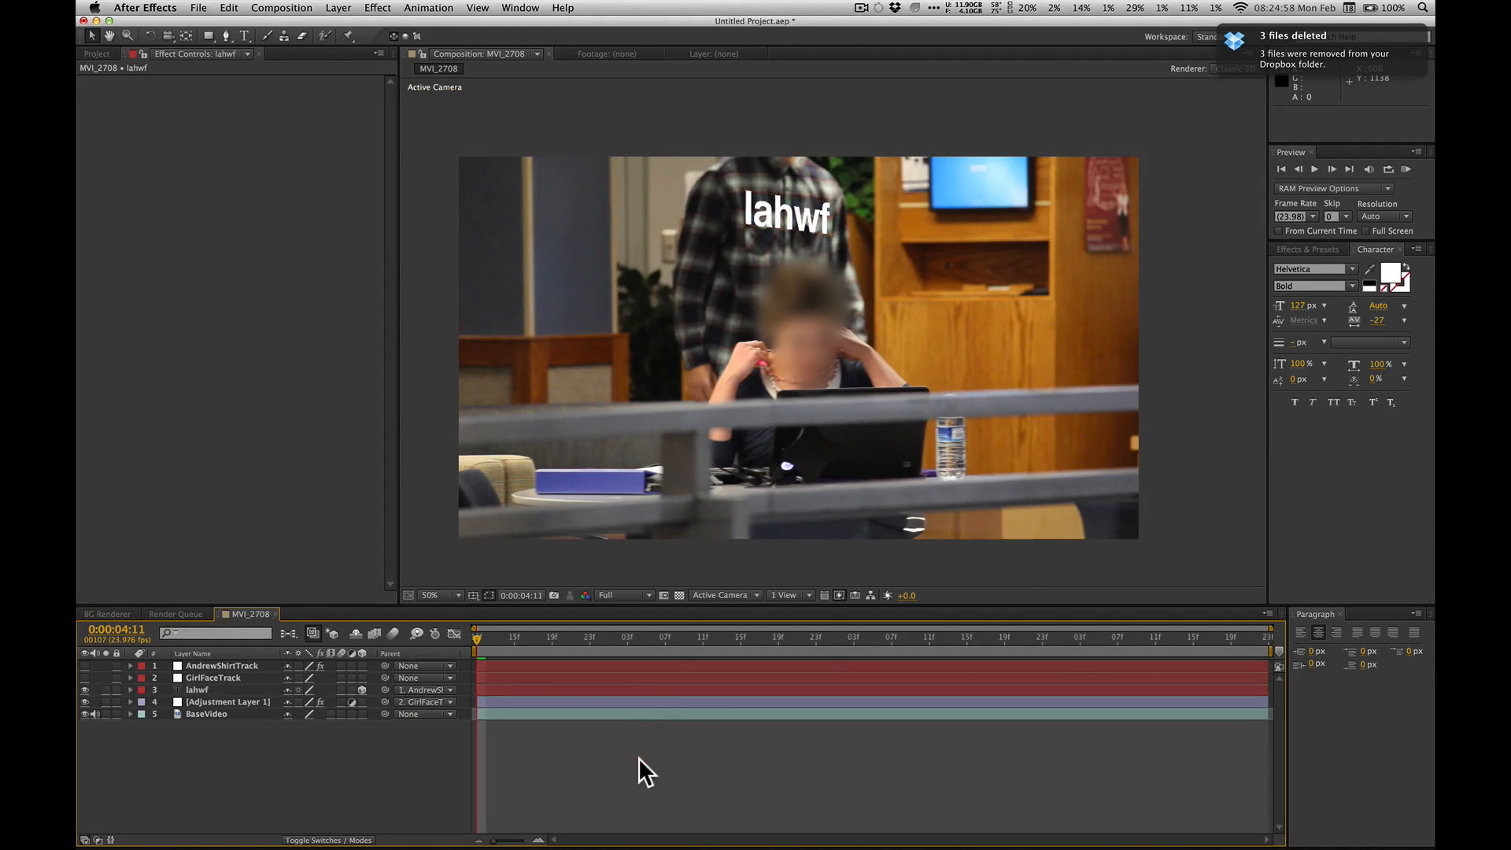
Step: Enable motion blur on the shirt-track null and for the composition, and play a preview from 0:00:04:11
click(342, 665)
click(391, 633)
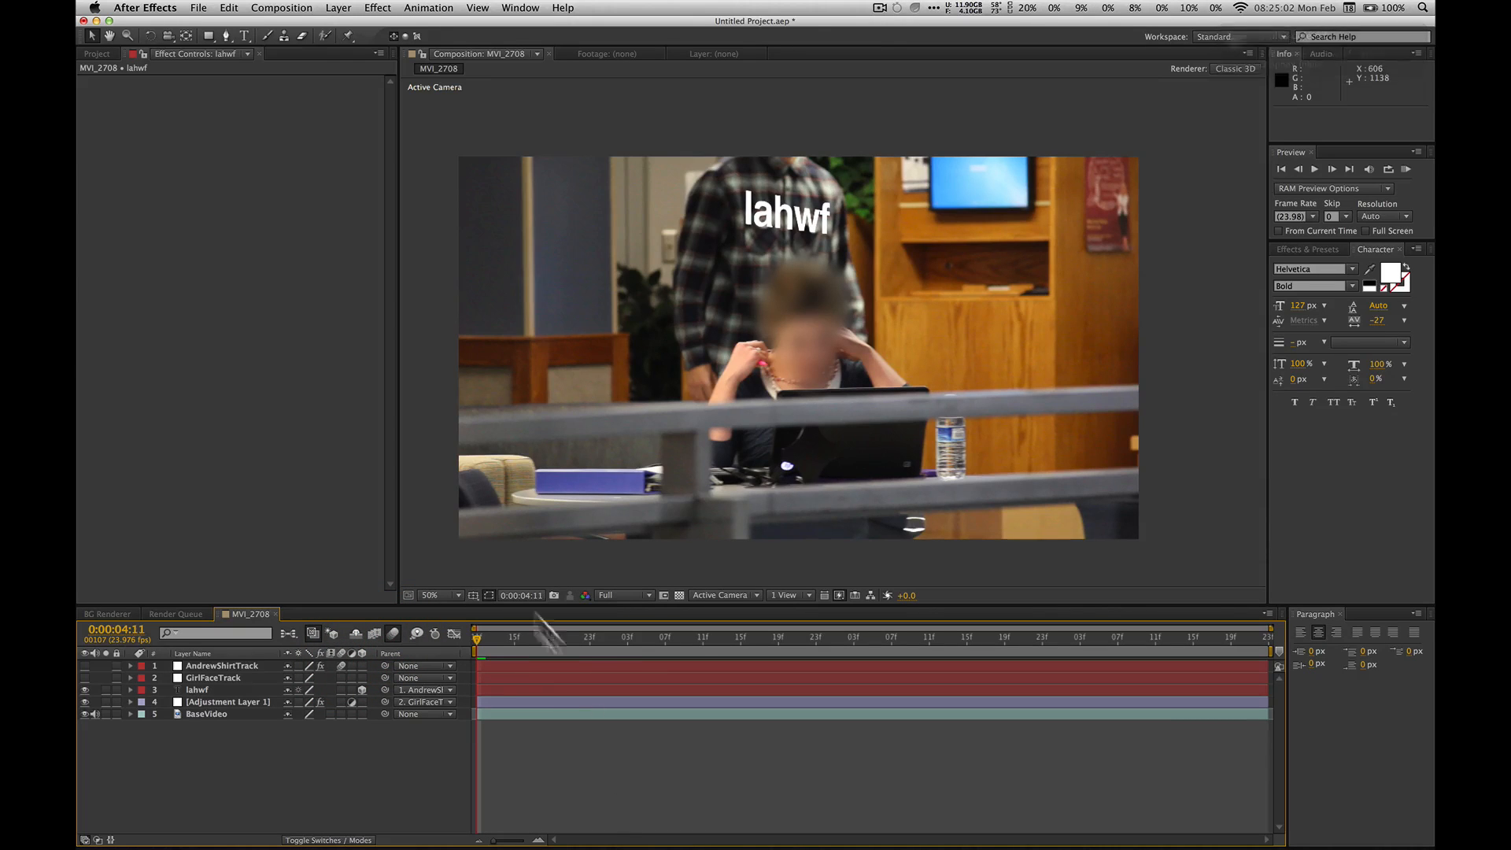
drag(474, 636, 297, 651)
key(space)
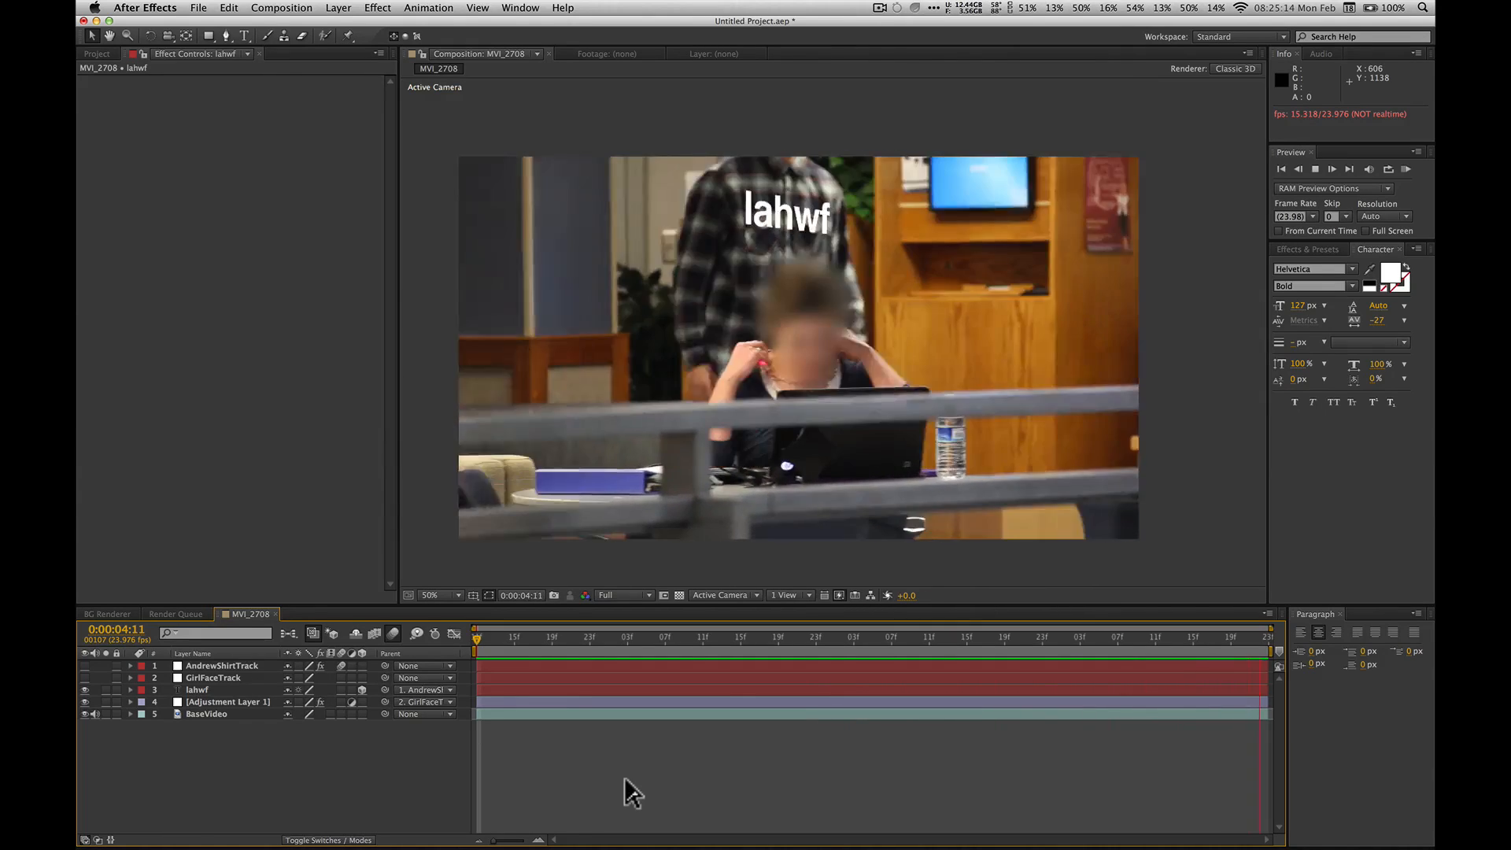
key(space)
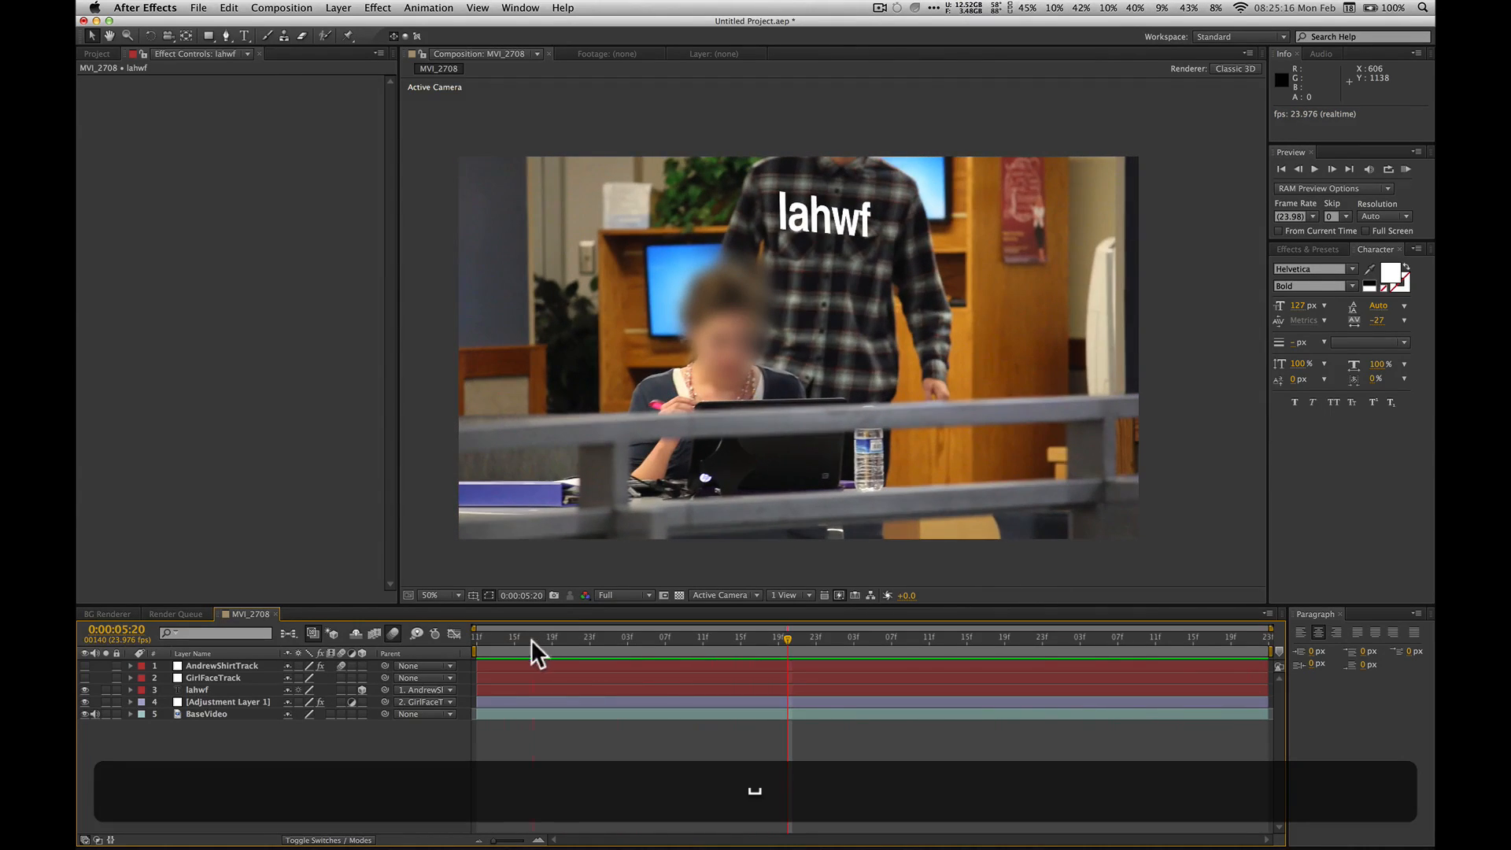
Step: Examine how the lahwf text follows the shirt, frame by frame between 0:00:04:12 and 0:00:04:16 and in playback from 0:00:05:00
mouse_move(531, 639)
mouse_down()
mouse_move(433, 639)
mouse_move(568, 640)
mouse_move(519, 641)
mouse_up()
key(Page_Down)
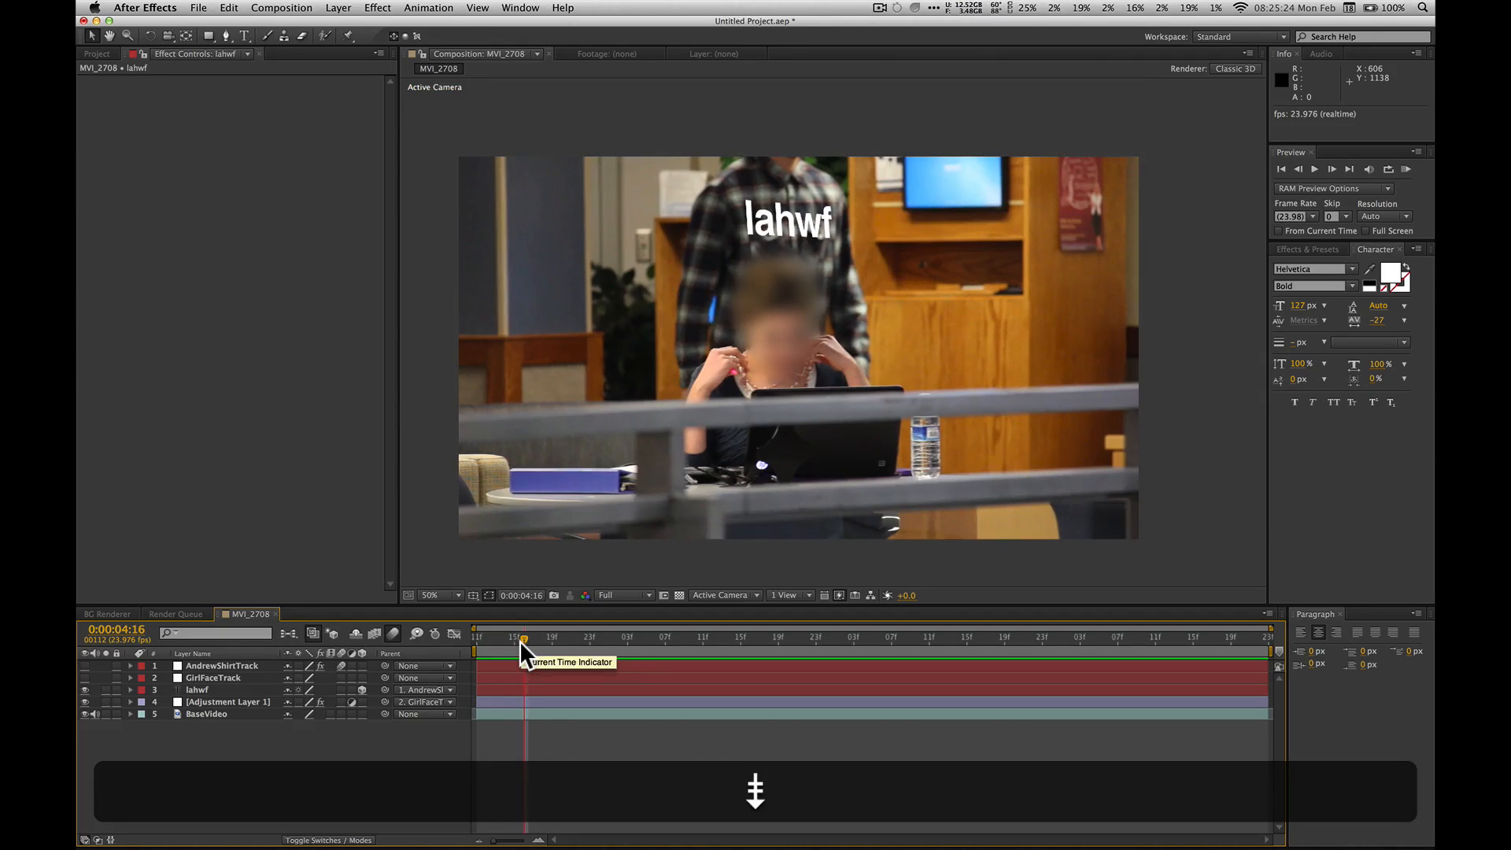
key(Page_Up)
key(Page_Up)
key(Page_Up)
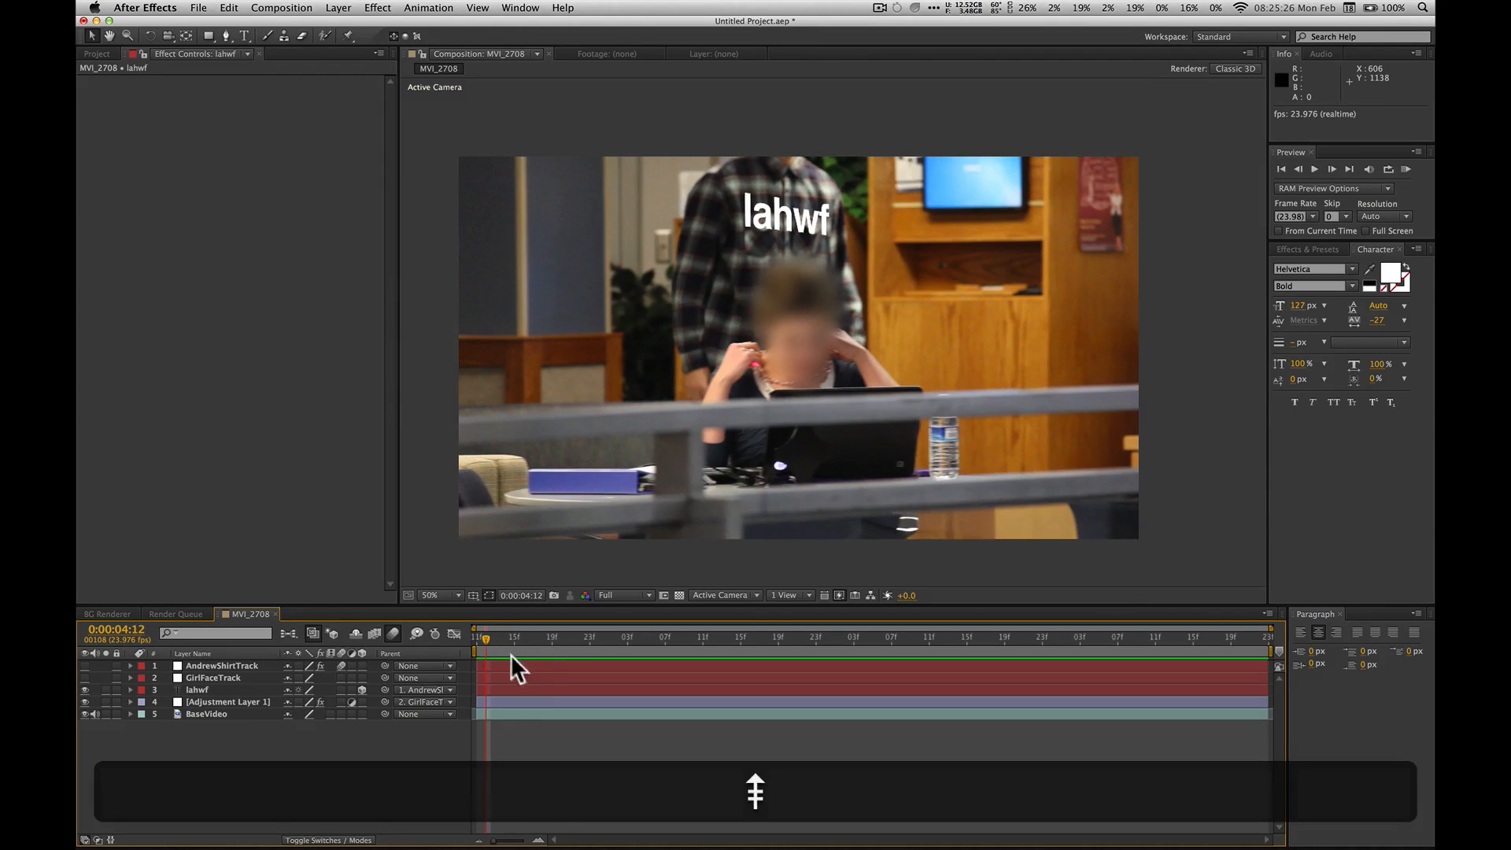
drag(511, 639, 684, 635)
key(space)
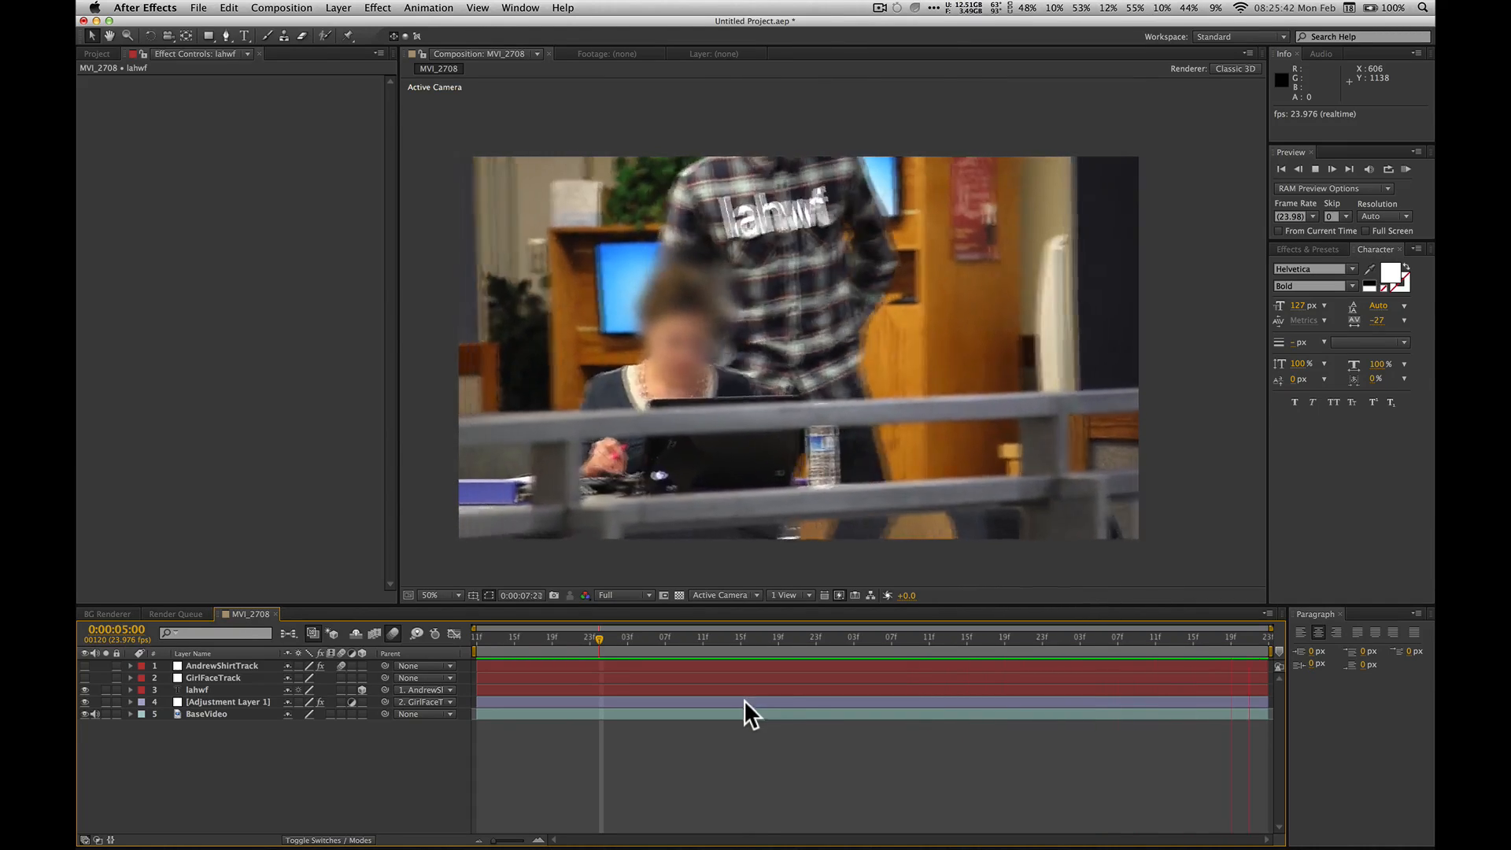
key(space)
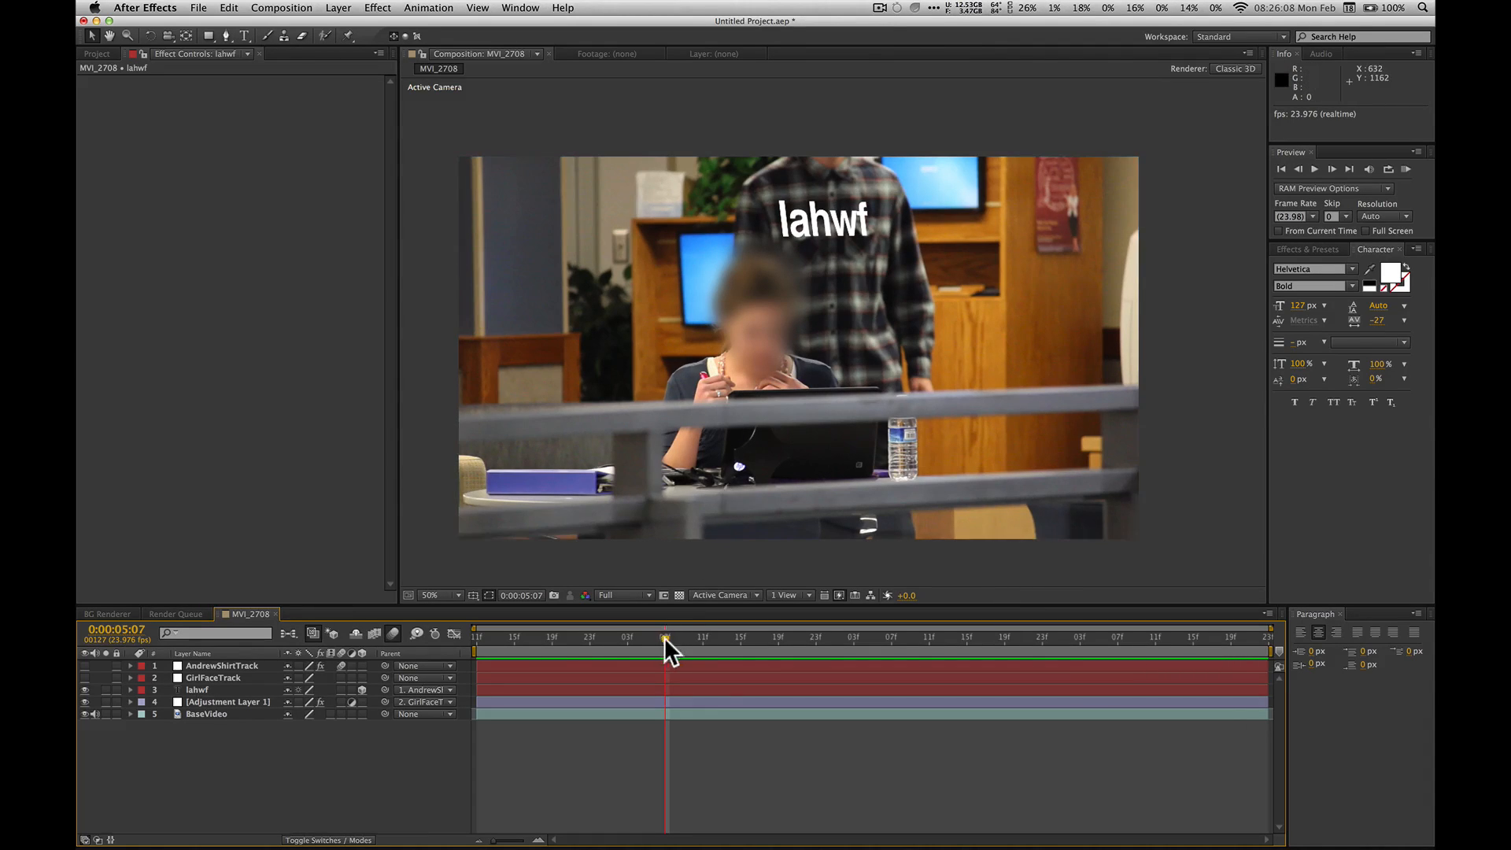
Step: Scrub through the tracked shirt text and return the playhead to 0:00:04:11
drag(665, 636, 326, 592)
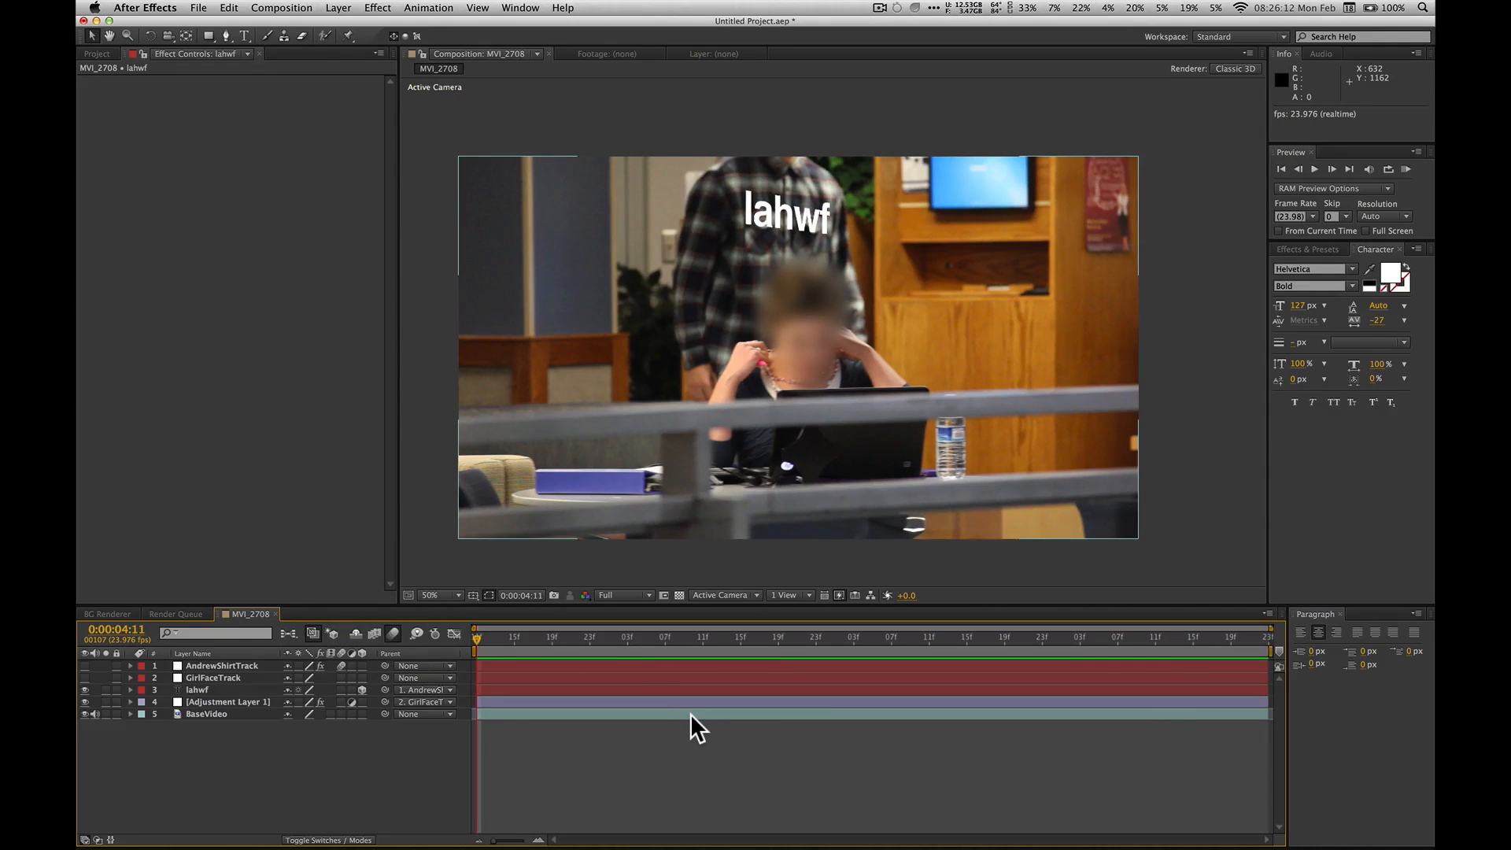
click(691, 725)
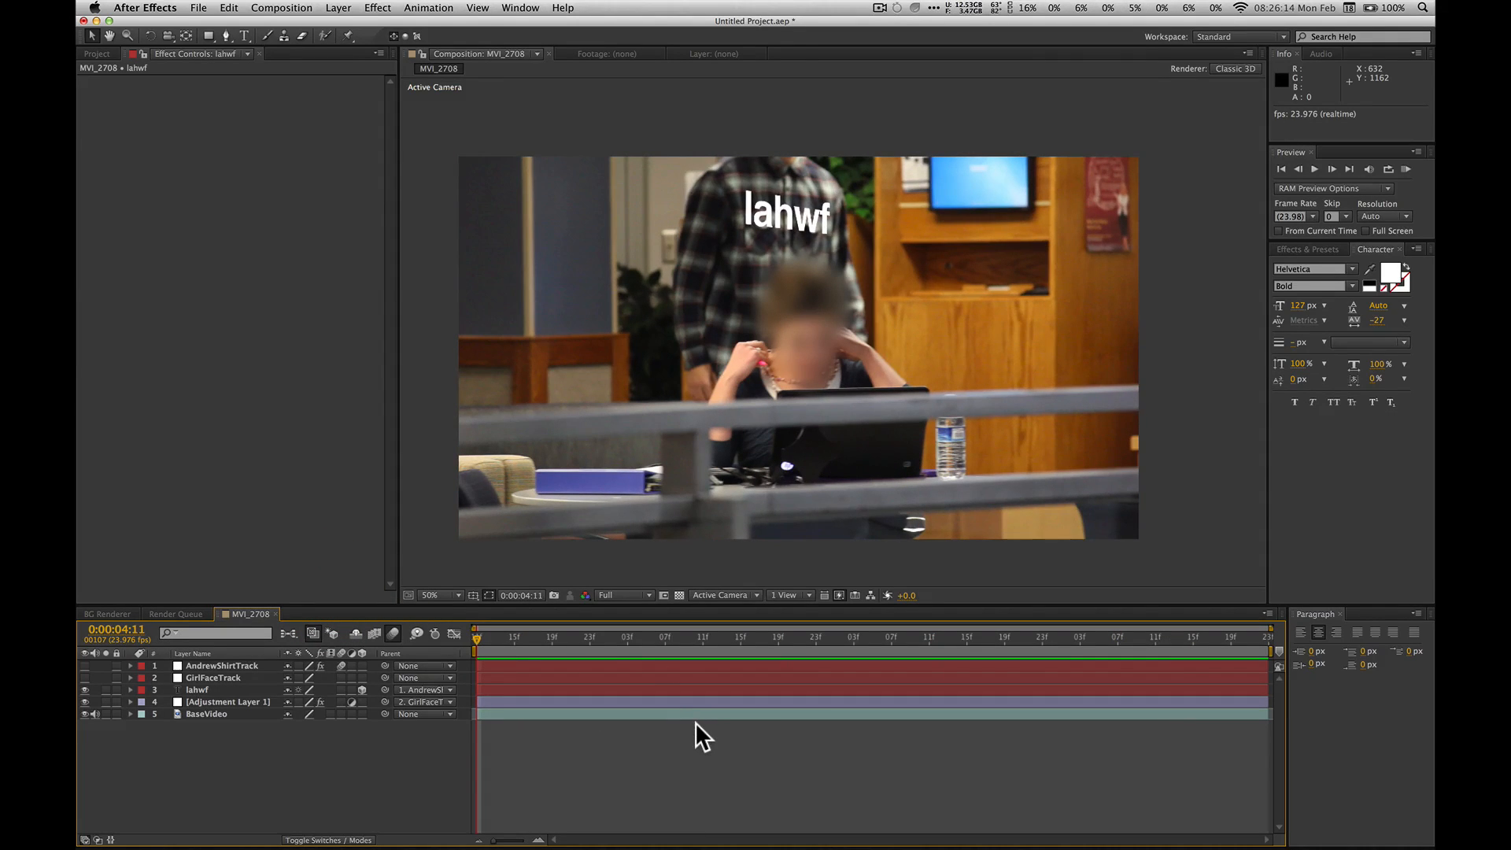
drag(490, 640, 436, 634)
click(593, 639)
drag(592, 639, 409, 634)
key(super+h)
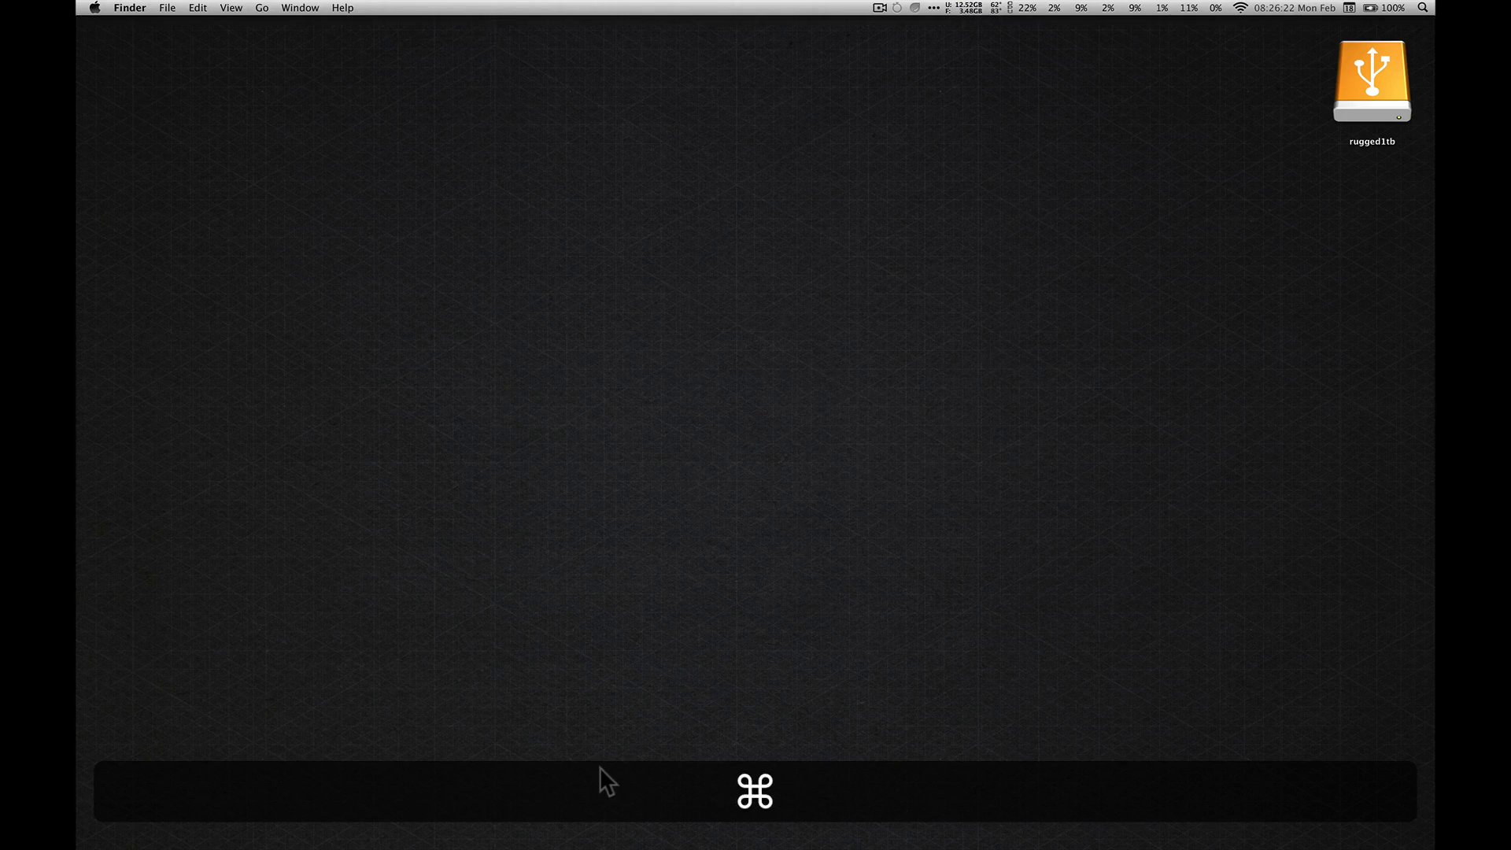
key(super+Tab)
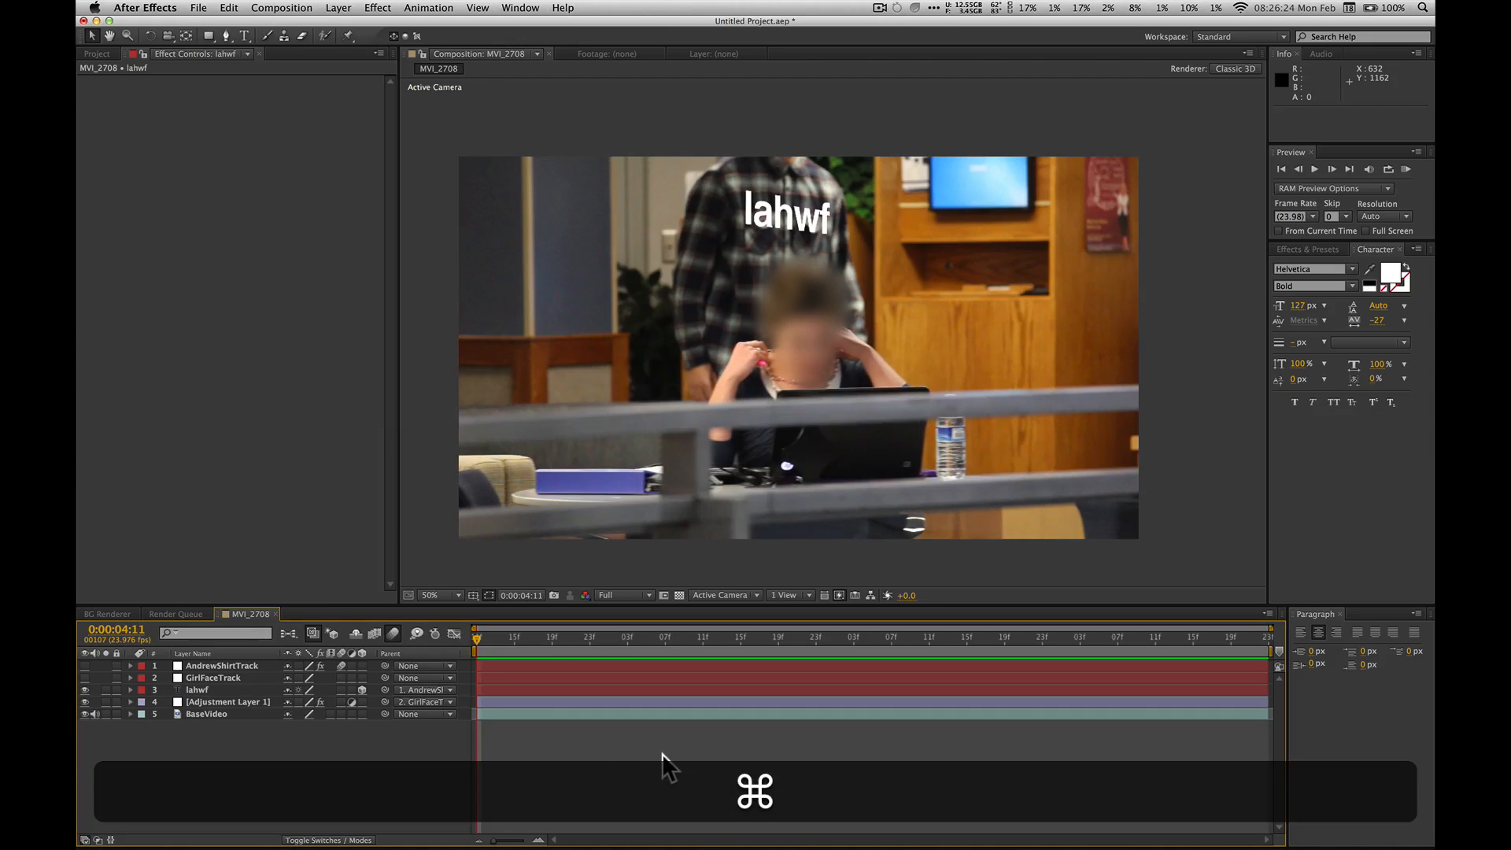